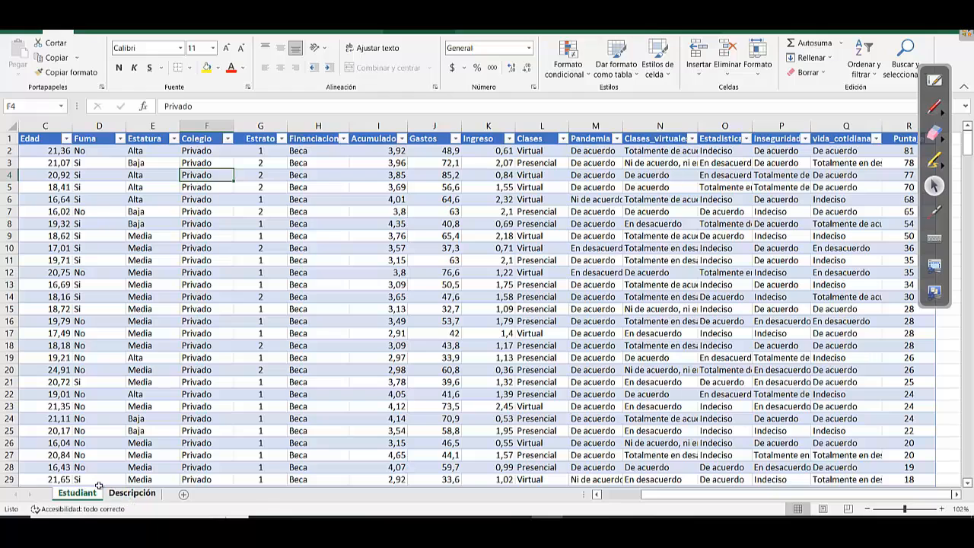
Look over the variable definitions on the Descripción sheet alongside the data on the Estudiant sheet
left_click(123, 494)
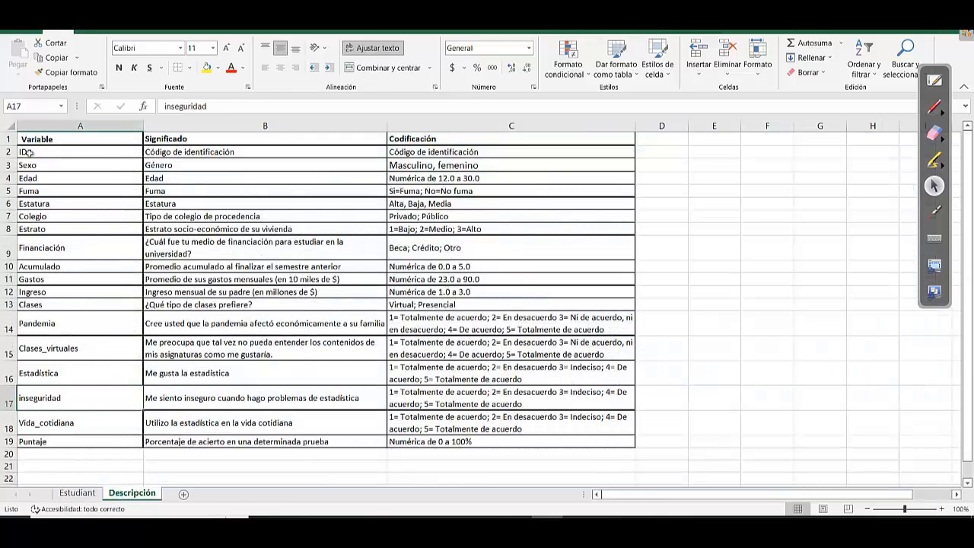
left_click(77, 493)
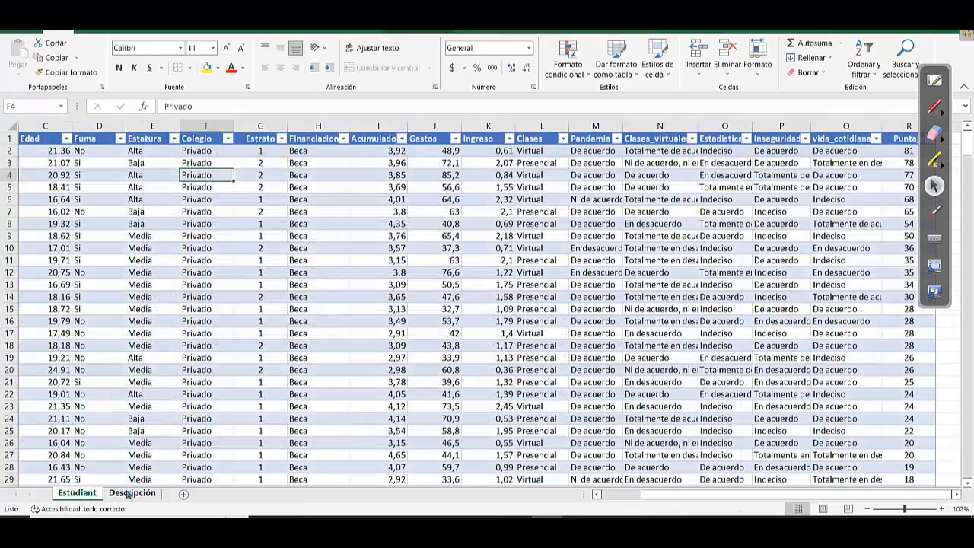
left_click(129, 494)
Return to the first column of the Estudiant sheet and autofit the ID column's width to its contents
left_click(89, 491)
left_click(70, 236)
key("Home")
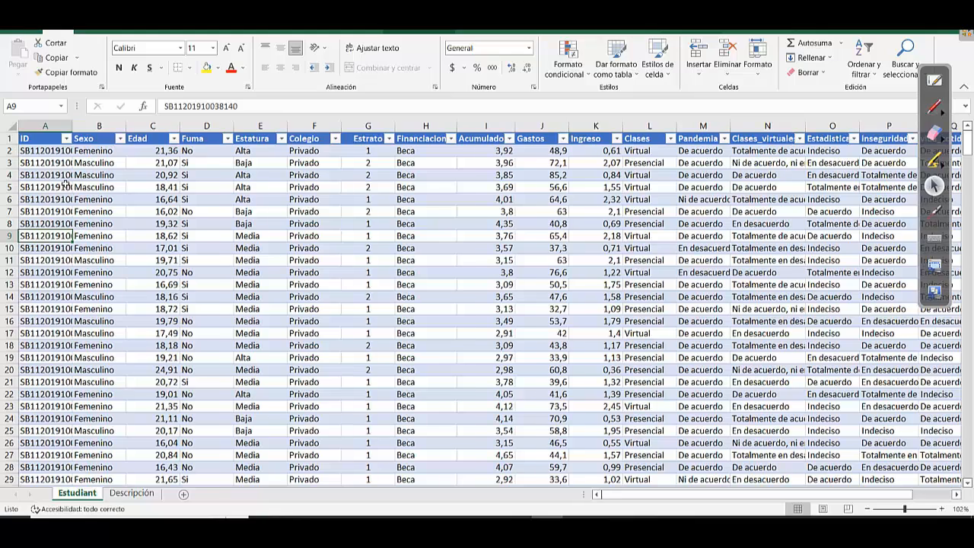
double_click(72, 123)
left_click(61, 187)
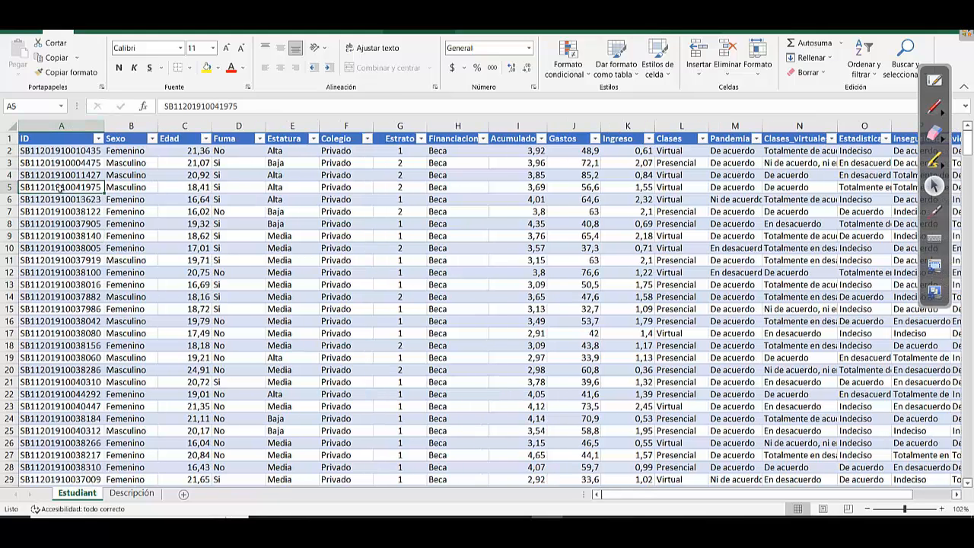
Examine individual student rows and the Sexo, Edad and Fuma columns of the Estudiant table
left_click(10, 187)
left_click(10, 226)
left_click(9, 249)
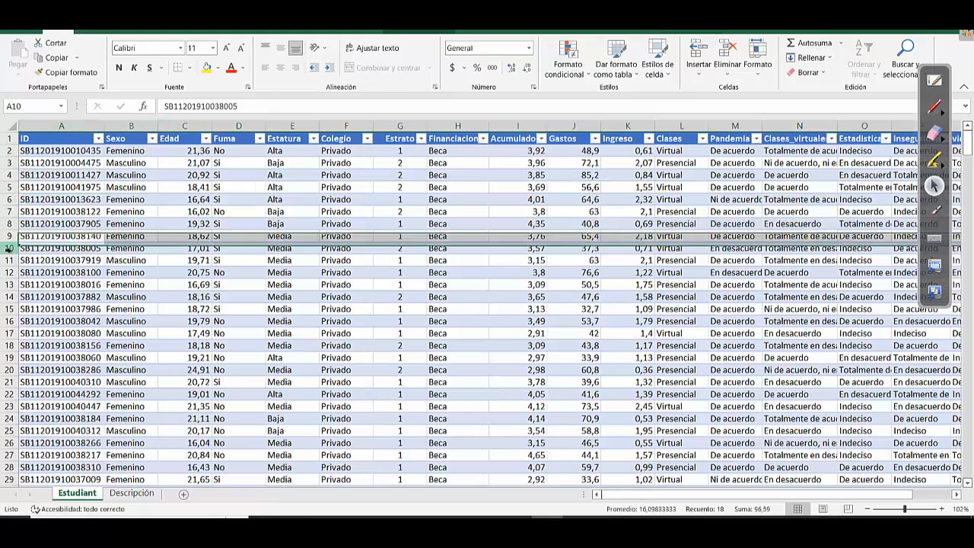
left_click(126, 123)
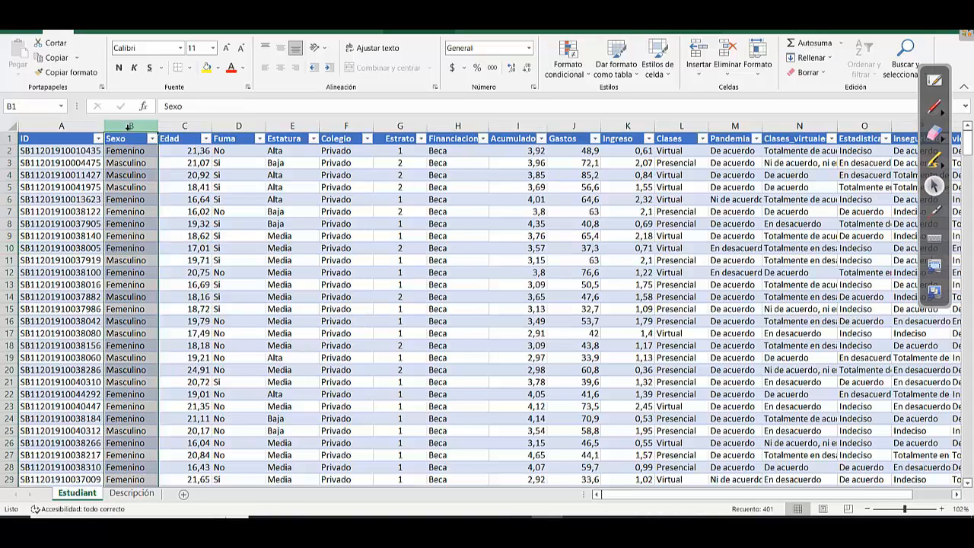
left_click(125, 145)
left_click(190, 126)
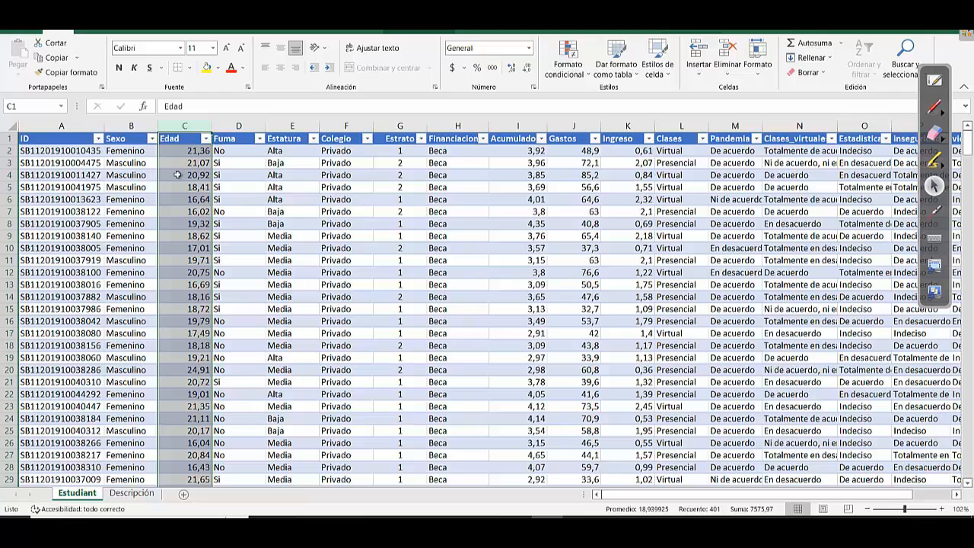
left_click(230, 126)
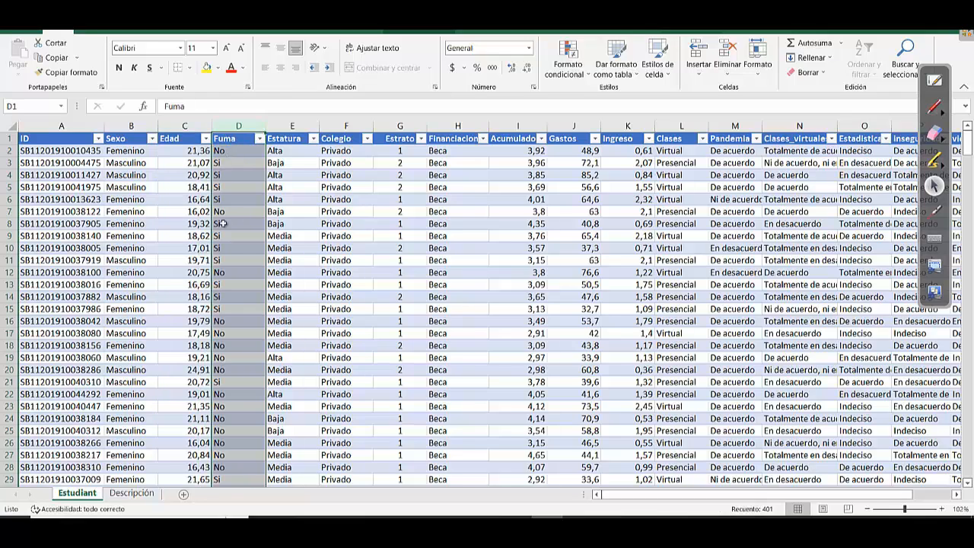
left_click(228, 142)
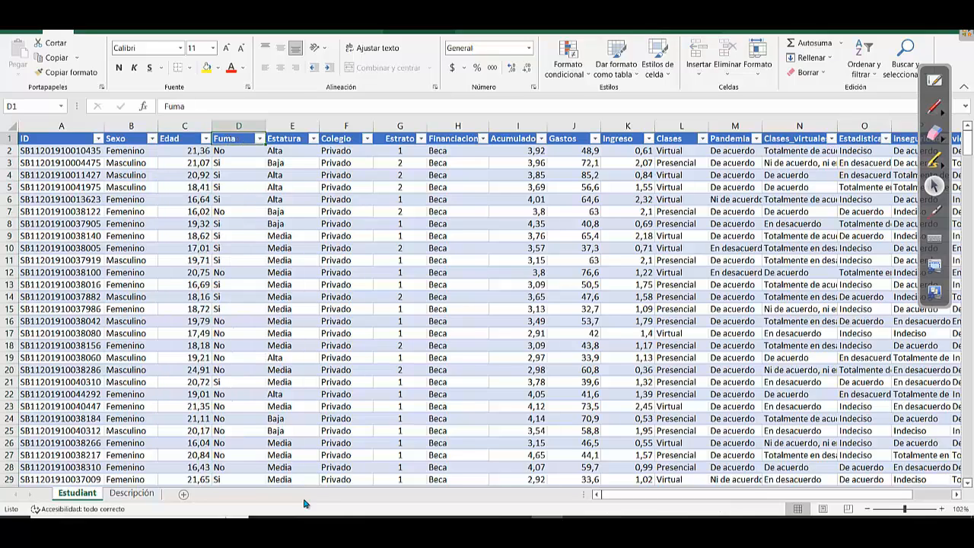
Look up the meaning and coding of the Fuma variable on the Descripción sheet
left_click(132, 493)
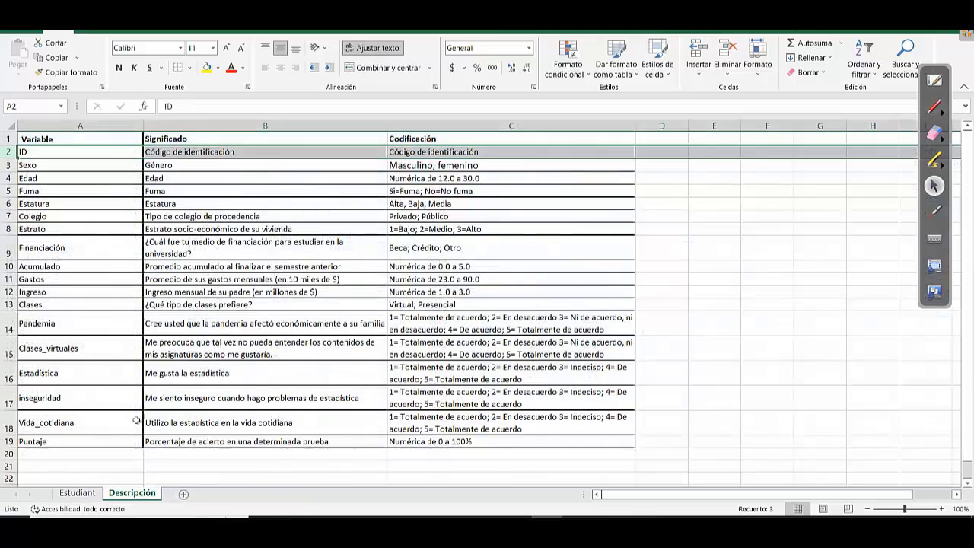
left_click(9, 191)
left_click(177, 191)
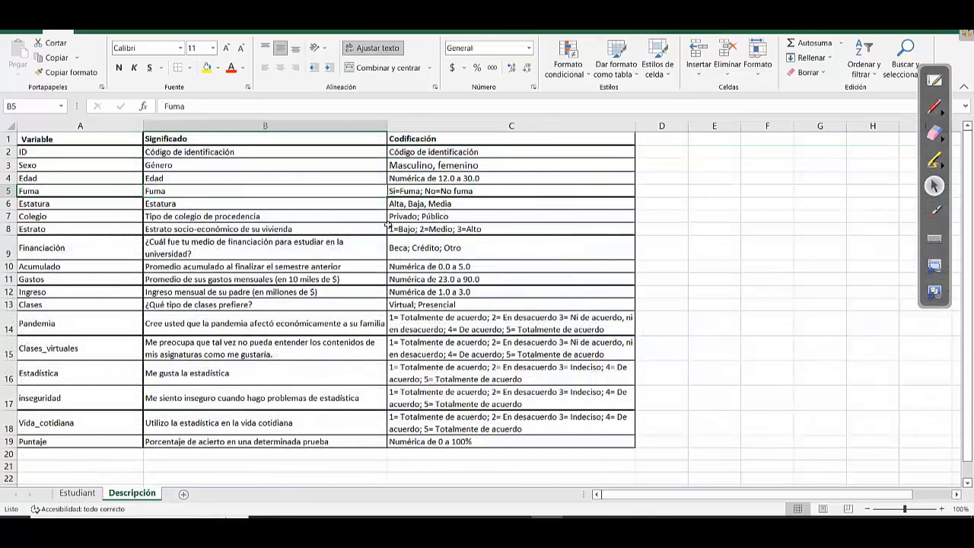
left_click(400, 197)
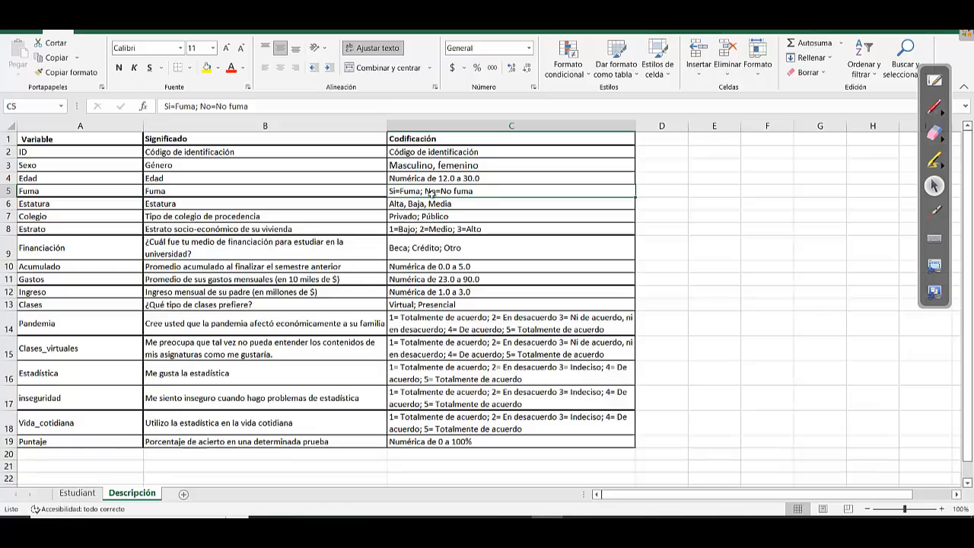
Examine the filter values of the Estatura, Colegio, Estrato and Financiacion columns on the Estudiant sheet, leaving the filters unchanged
left_click(77, 493)
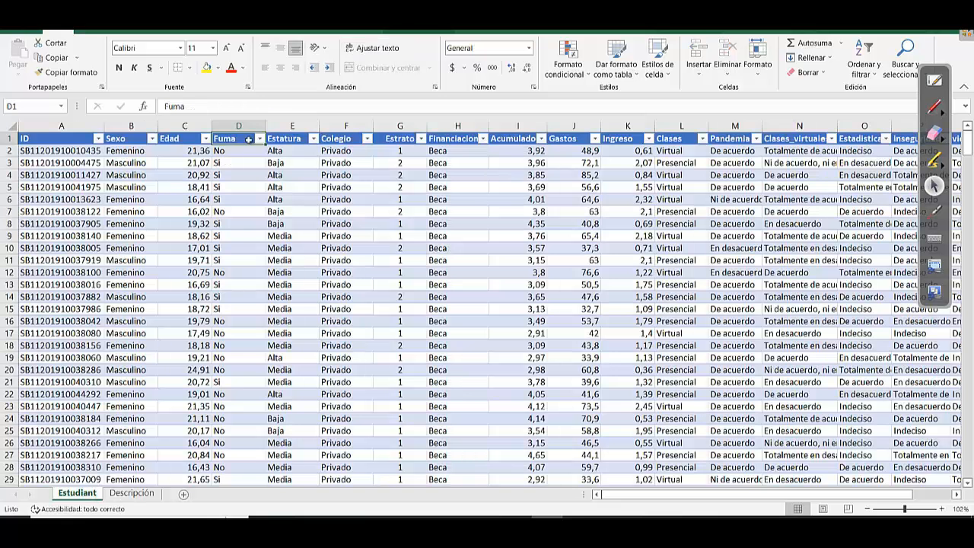
left_click(292, 126)
left_click(312, 140)
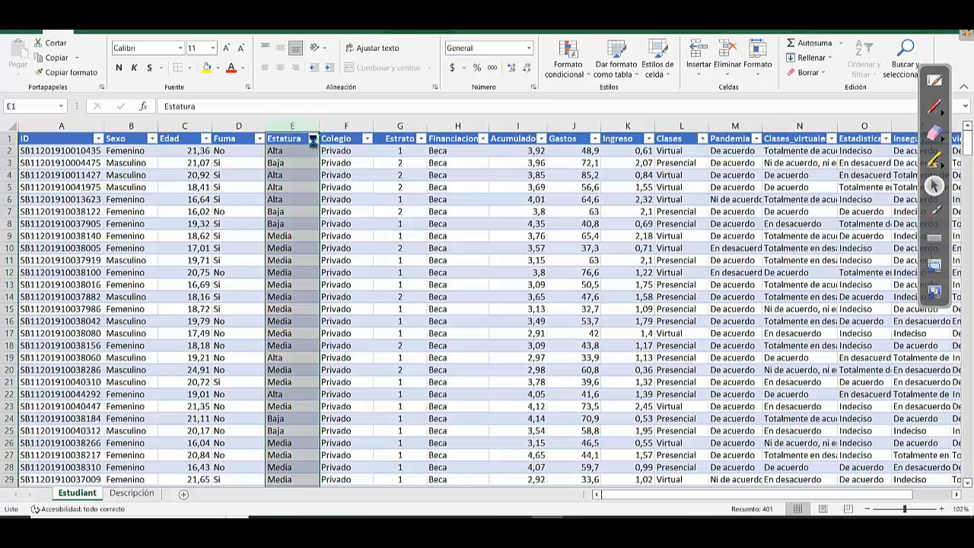
left_click(378, 220)
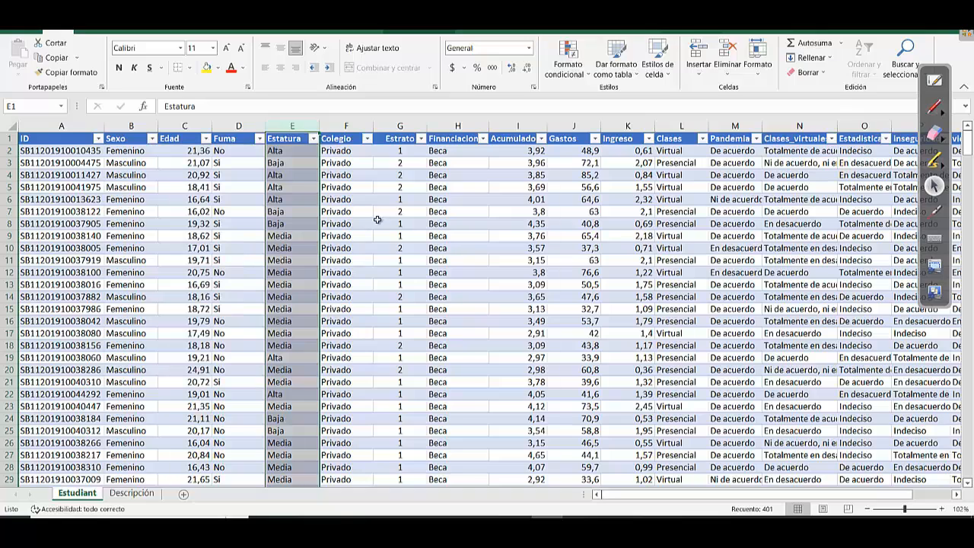
left_click(367, 139)
left_click(297, 397)
left_click(389, 139)
left_click(421, 139)
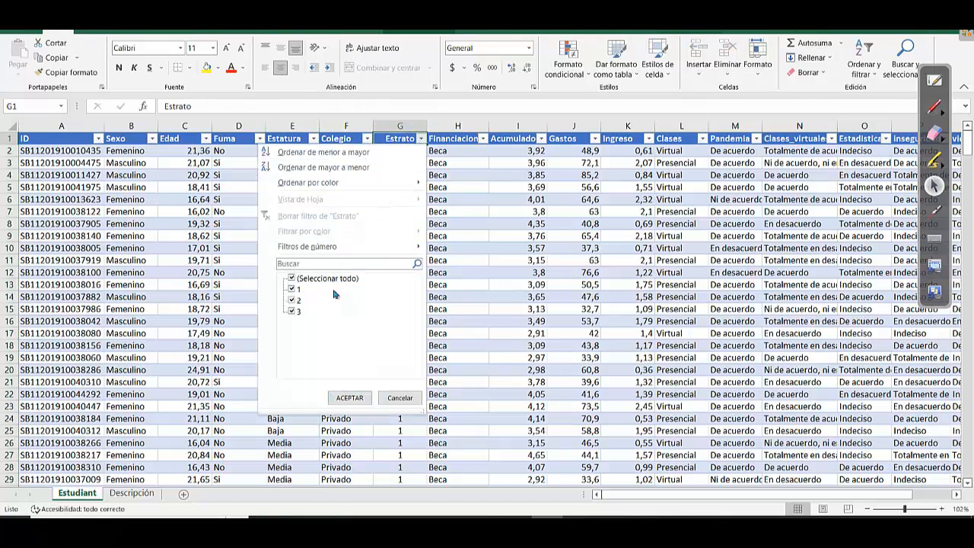
left_click(486, 208)
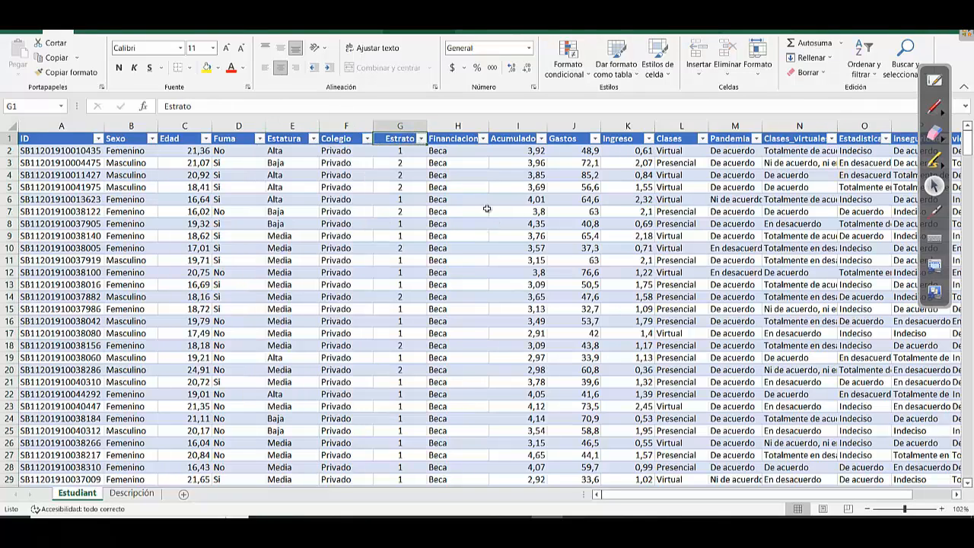
left_click(483, 139)
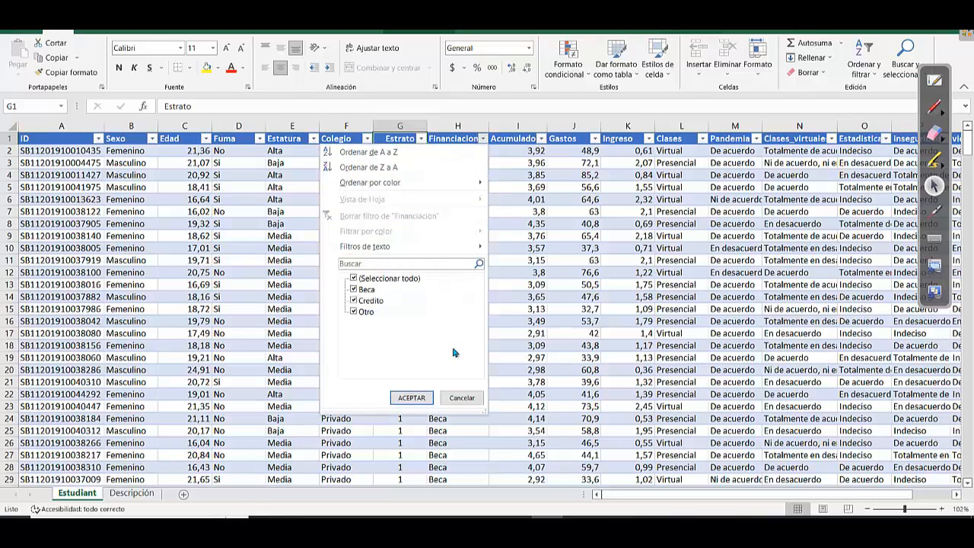
left_click(138, 499)
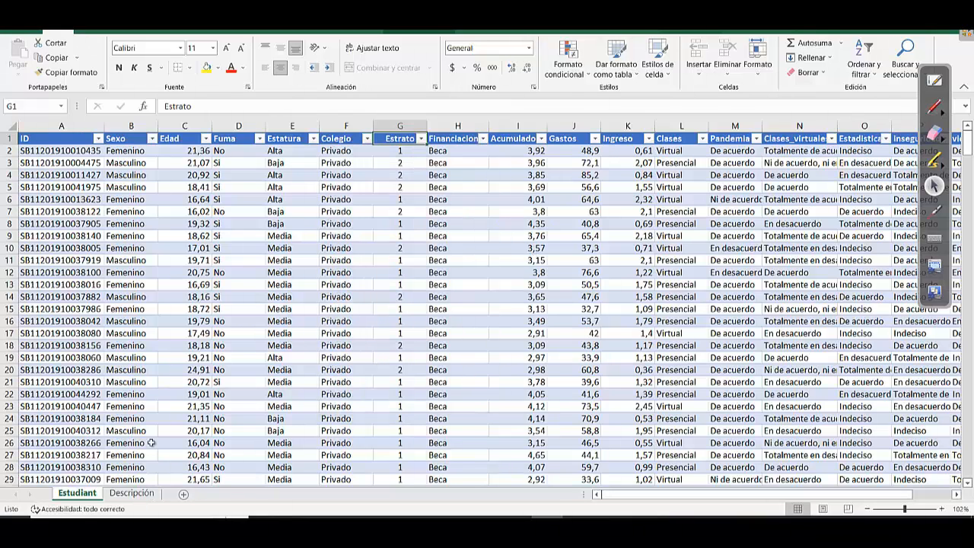
Read the Estrato, Financiación and Acumulado entries on the Descripción sheet, including the meaning of Financiación
left_click(134, 495)
left_click(90, 275)
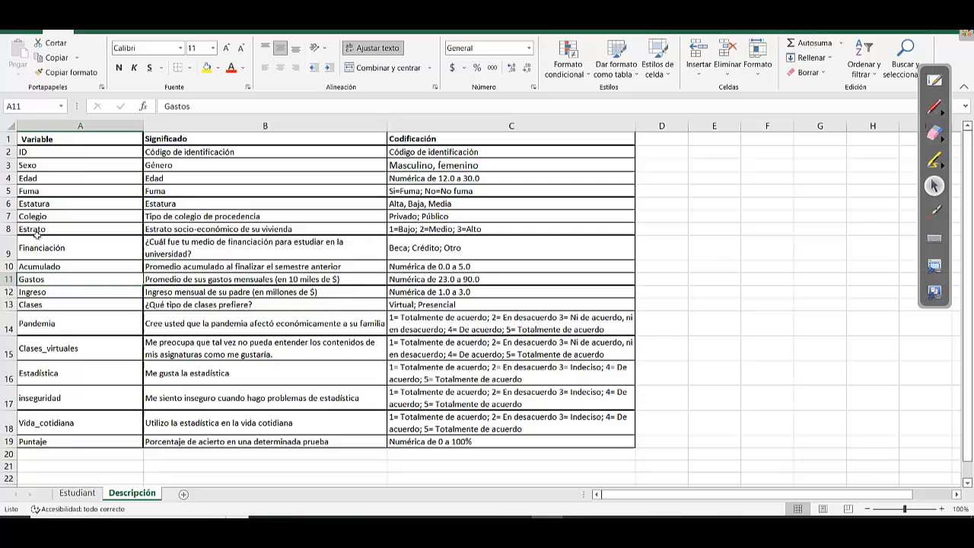
left_click(35, 323)
left_click(35, 266)
left_click(36, 229)
left_click(38, 245)
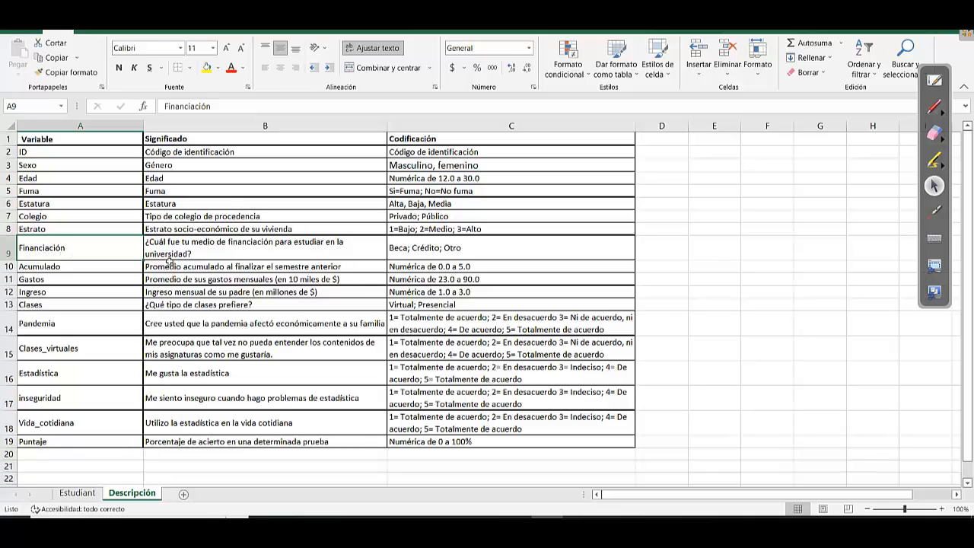
left_click(270, 243)
left_click(114, 264)
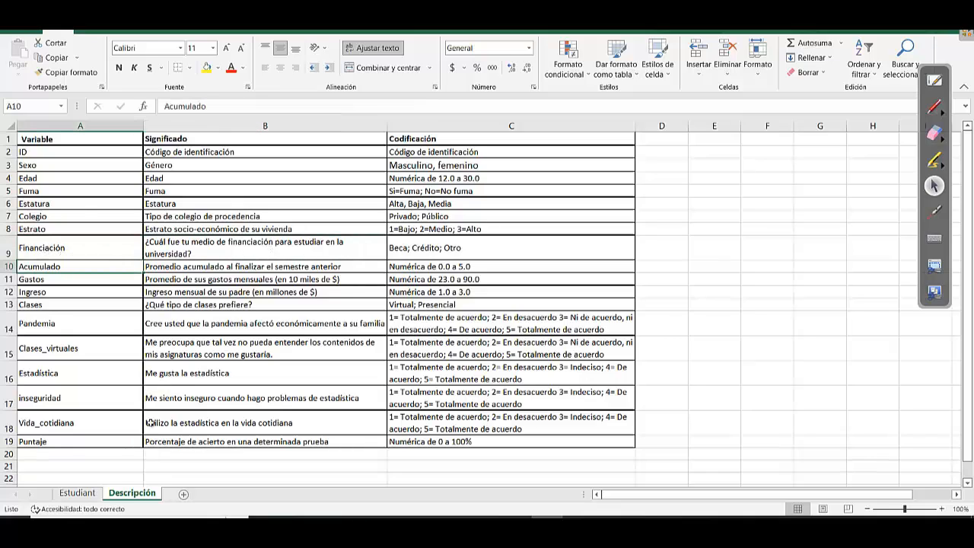
Compare the Financiacion column of the Estudiant sheet with its coding on the Descripción sheet
left_click(78, 493)
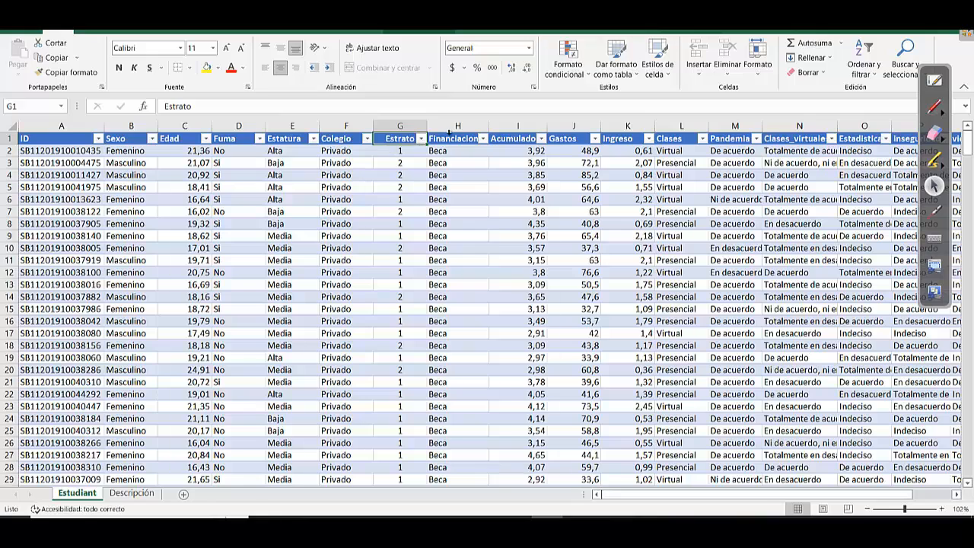
left_click(449, 133)
left_click(450, 138)
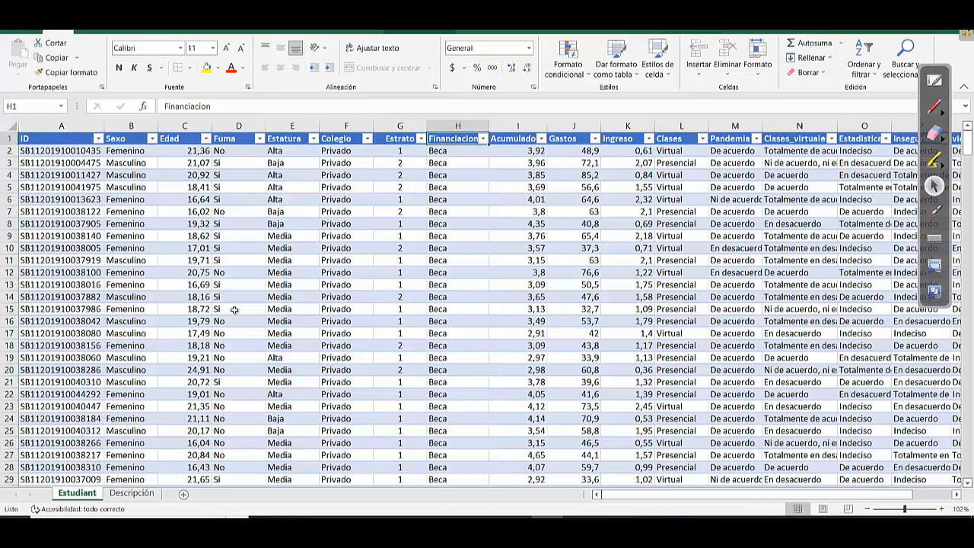
left_click(131, 494)
left_click(404, 247)
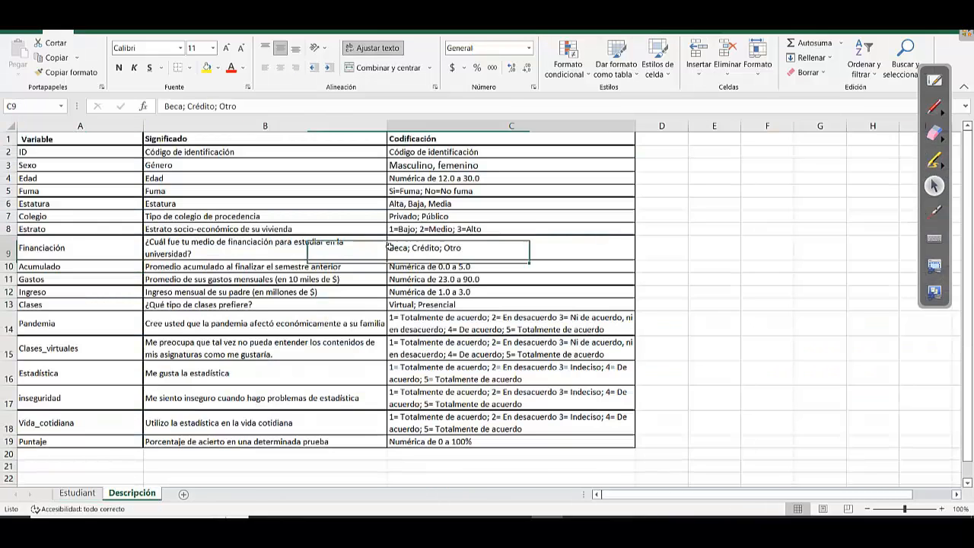
Inspect the Acumulado column's filter values on the Estudiant sheet and read the variable's meaning on the Descripción sheet
left_click(76, 495)
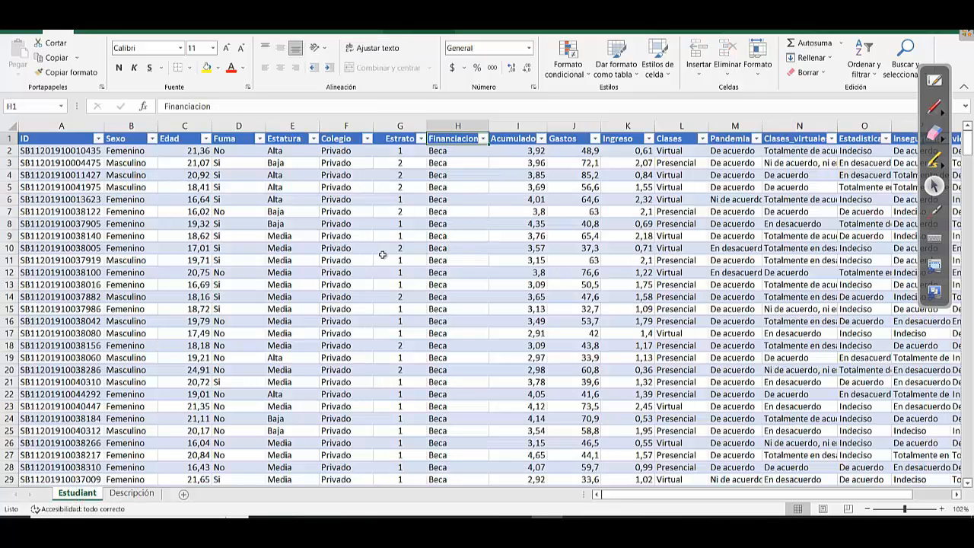
left_click(542, 138)
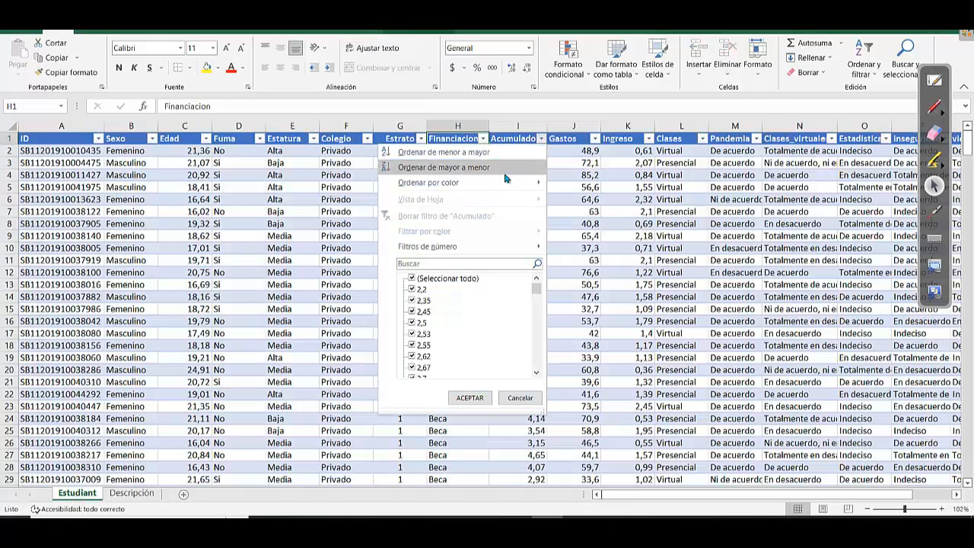
left_click(595, 195)
left_click(136, 494)
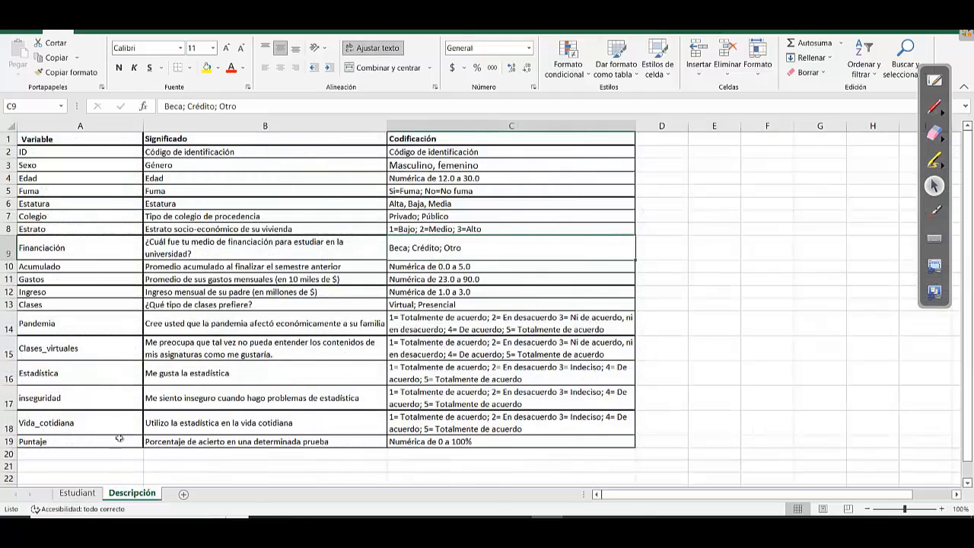
left_click(68, 265)
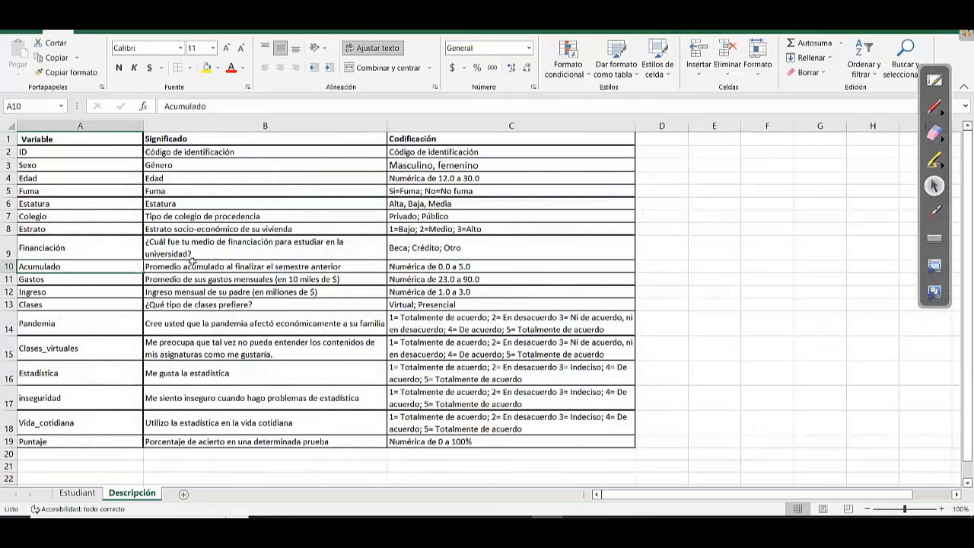
left_click(240, 265)
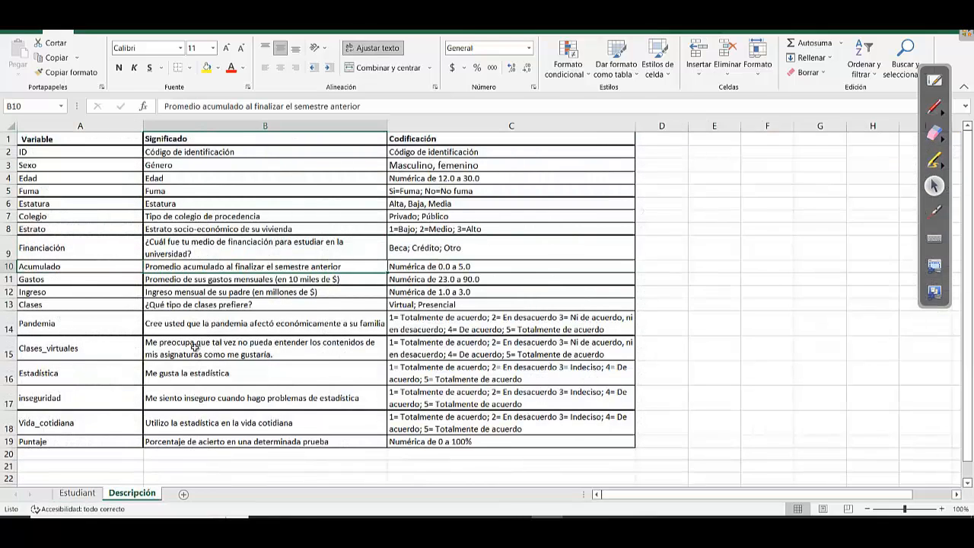
Read the meaning and numeric coding range of the Gastos variable on the Descripción sheet
left_click(411, 279)
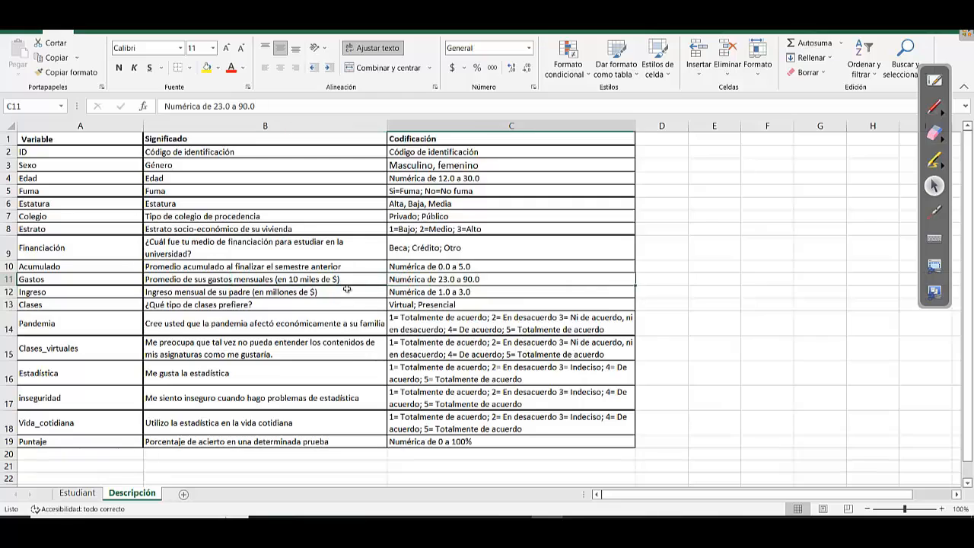
left_click(337, 280)
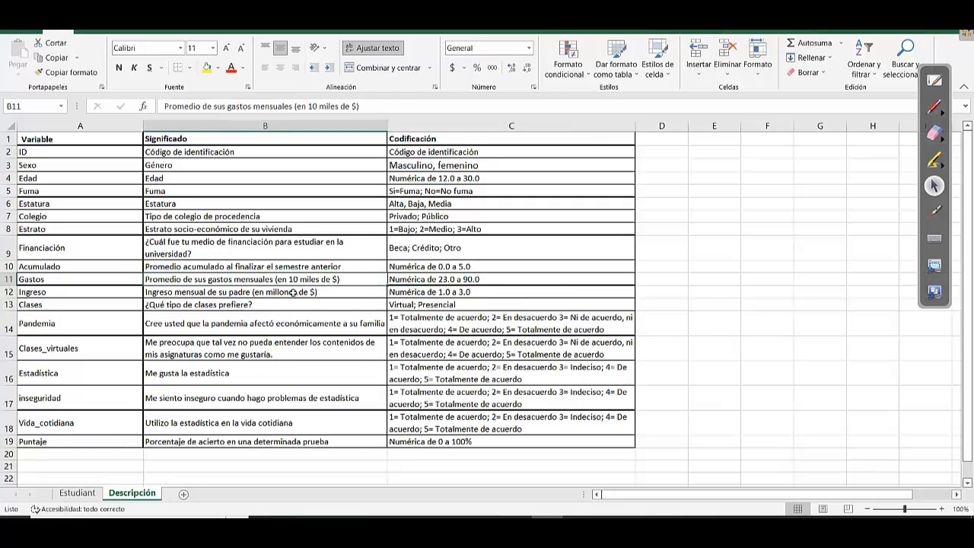
left_click(456, 279)
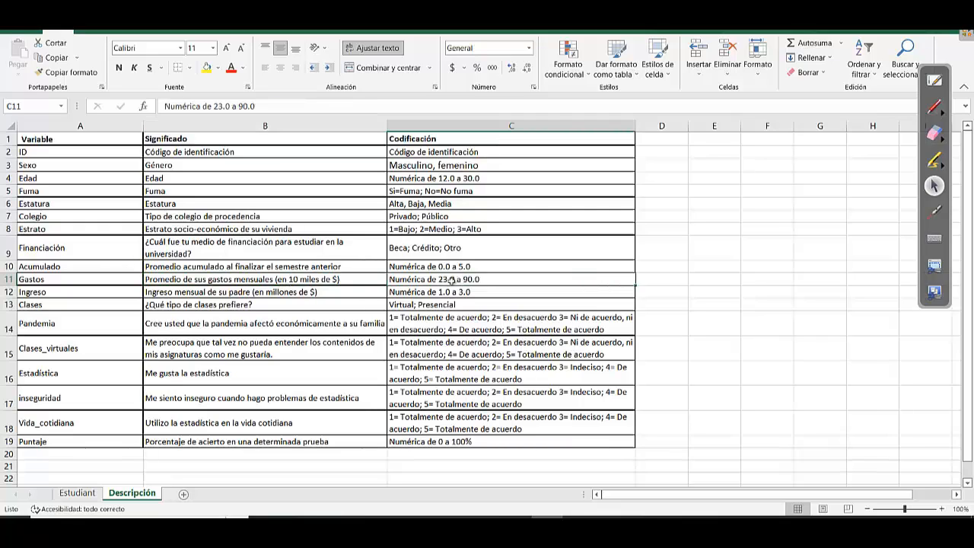
Calculate 23*10000 in cell E11 to convert the lowest Gastos value from tens of thousands, and clear the cell again
left_click(712, 281)
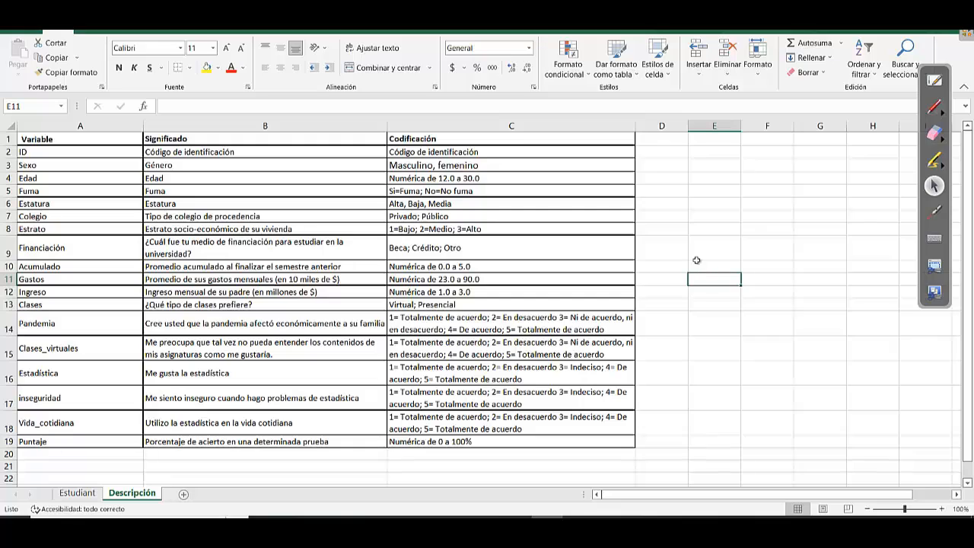
type("=23")
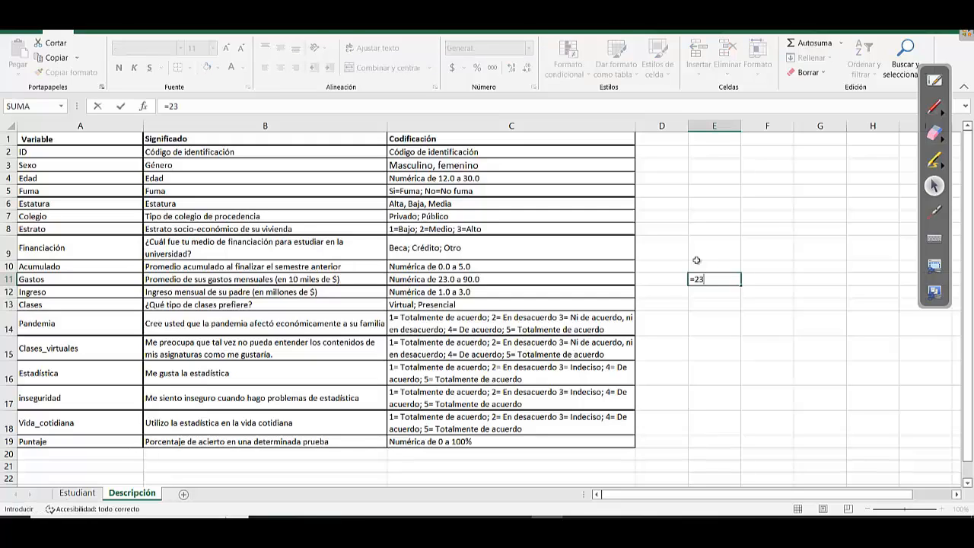
type("*10000")
key("Return")
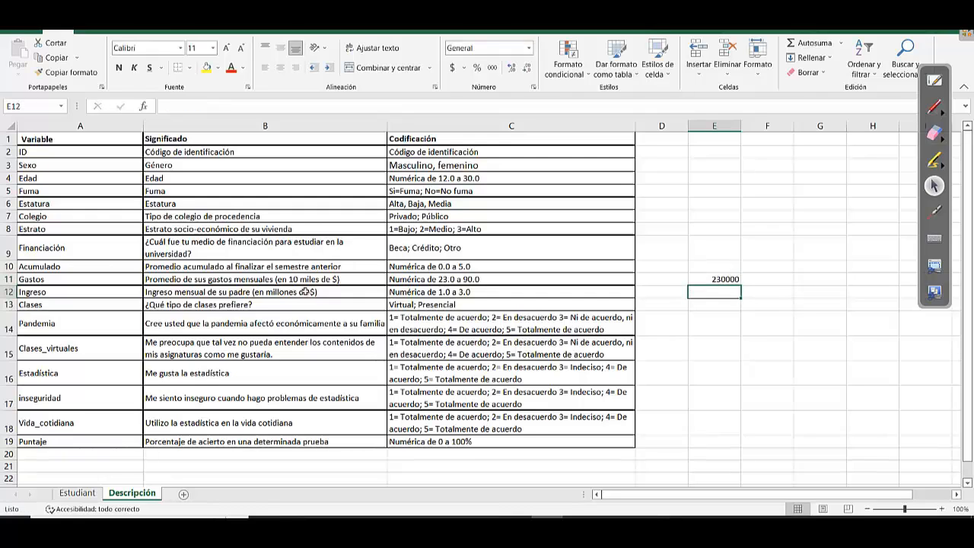
left_click(707, 279)
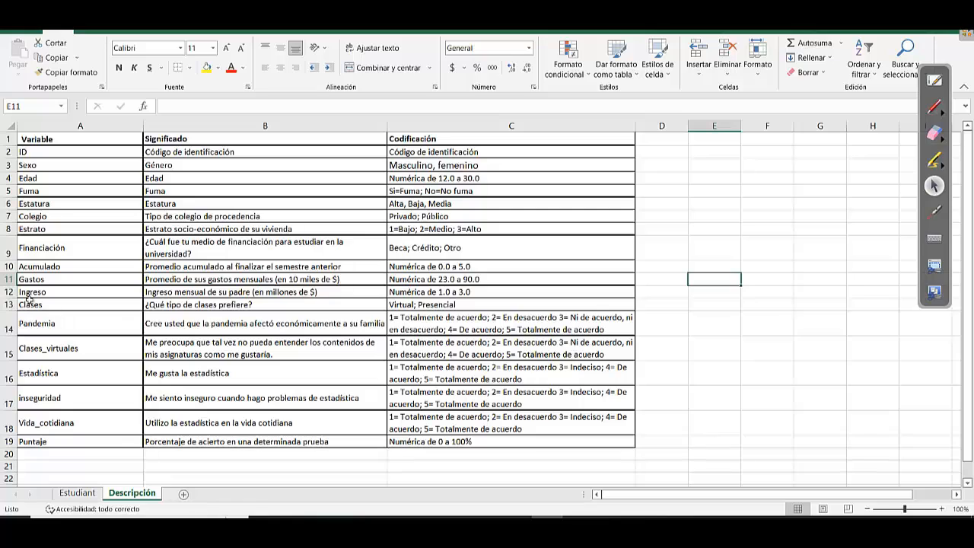
Read the Ingreso and Clases entries on the Descripción sheet, including the coding of Clases
left_click(12, 291)
left_click(206, 291)
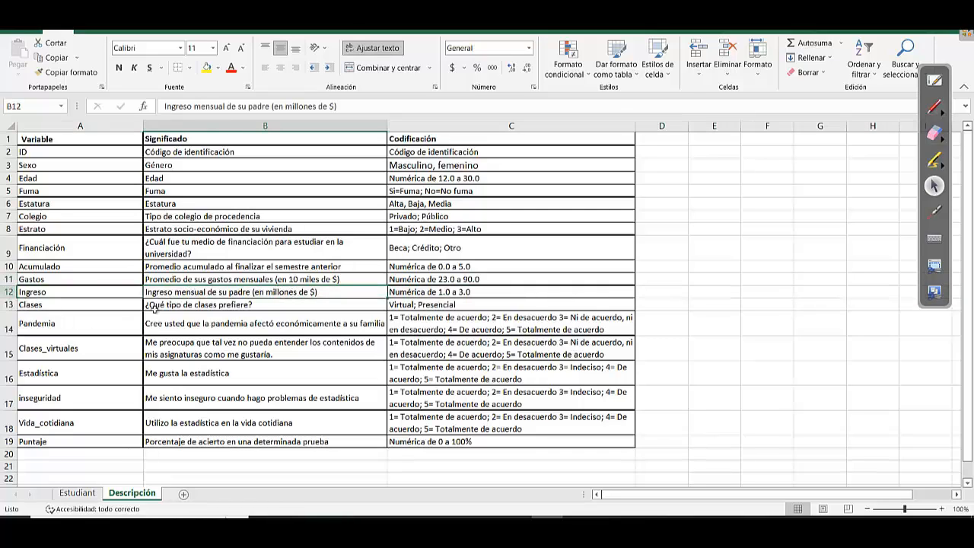
left_click(10, 305)
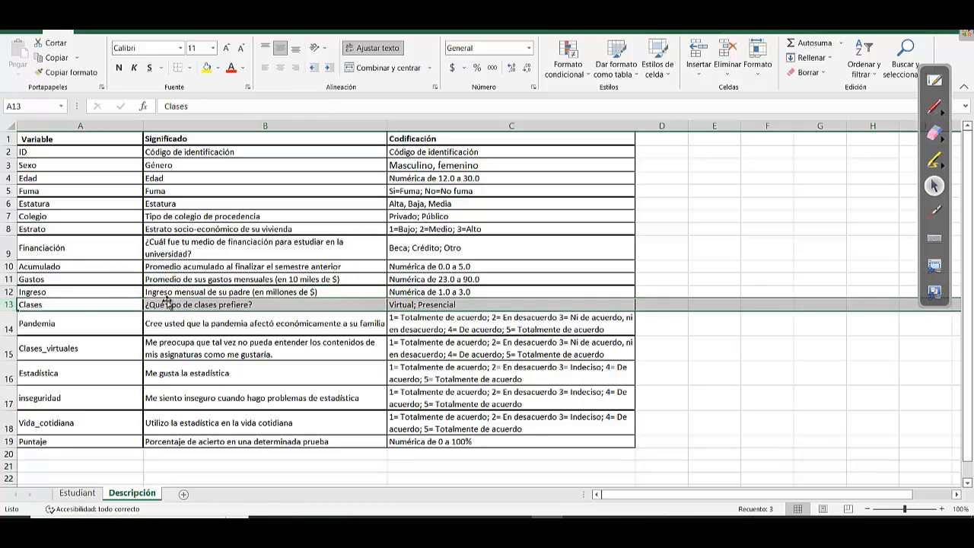
left_click(200, 305)
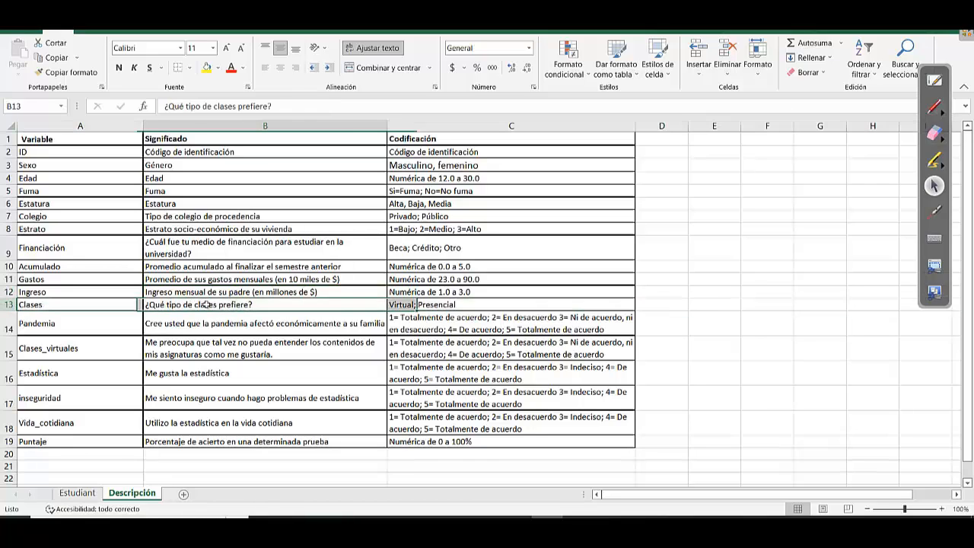
left_click(421, 305)
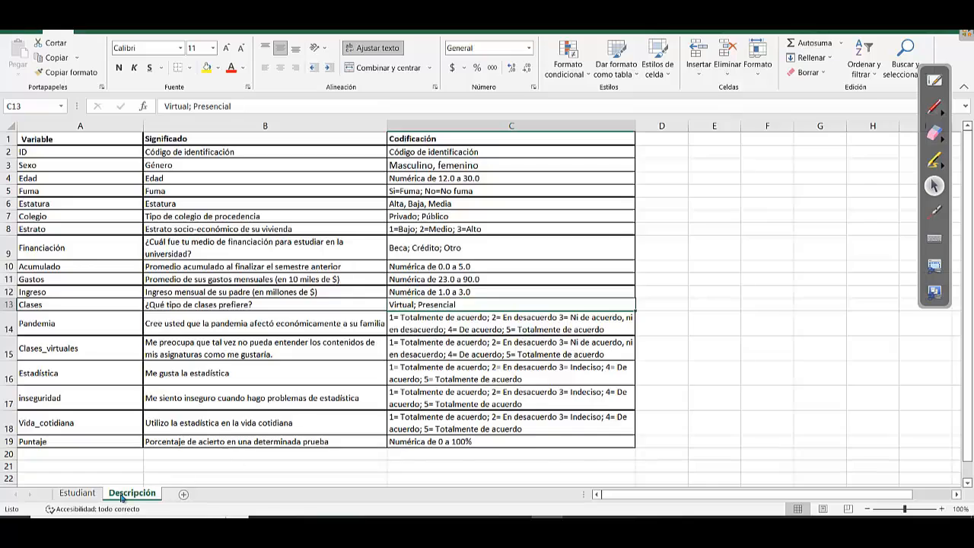
Compare the Clases column of the Estudiant sheet with its coding on the Descripción sheet
left_click(77, 493)
left_click(683, 128)
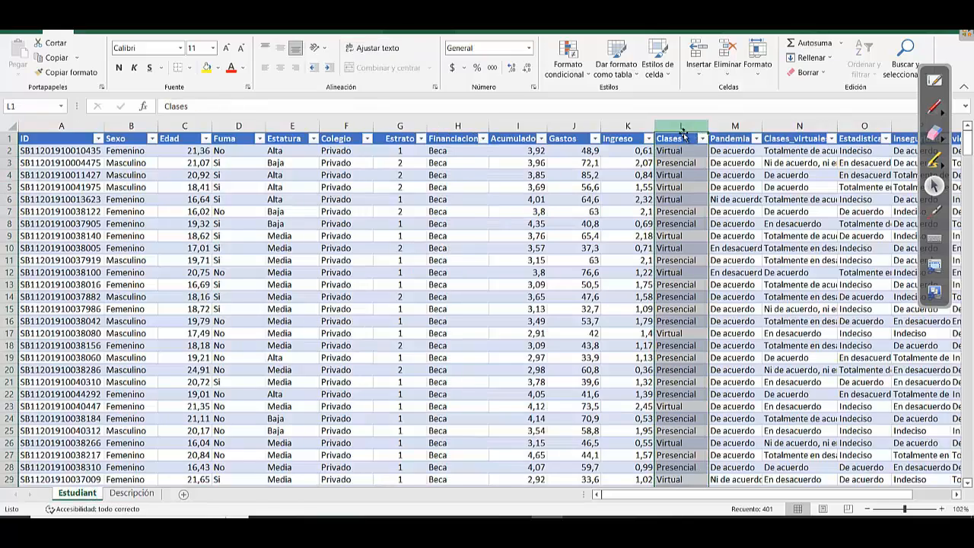
left_click_drag(811, 495, 901, 484)
left_click(138, 495)
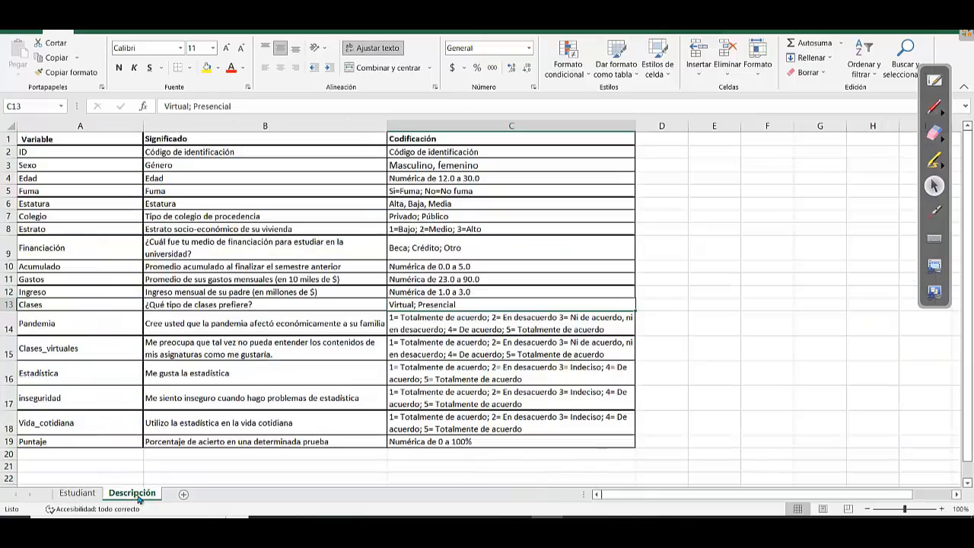
left_click(84, 496)
Inspect the filter values of the Pandemia and Clases_virtuales columns on the Estudiant sheet without filtering anything
left_click(591, 258)
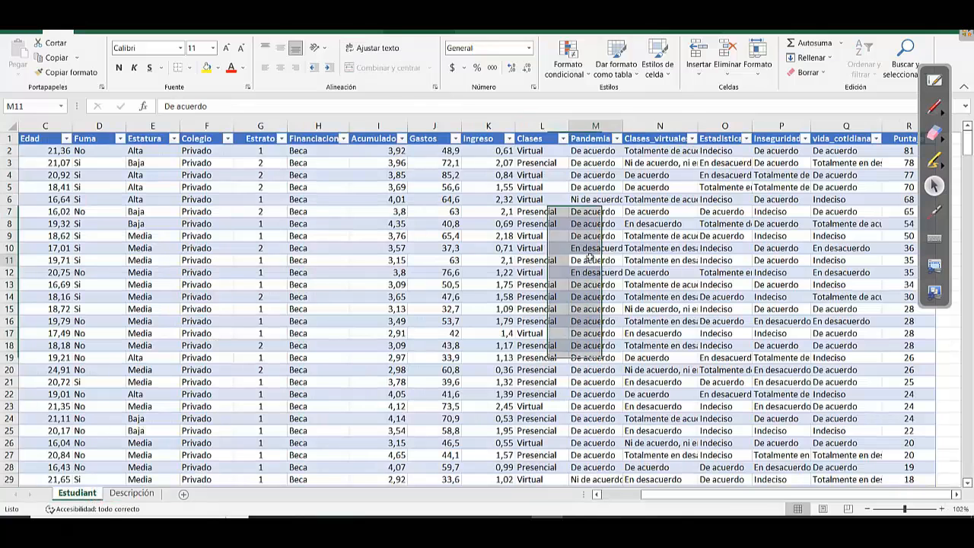
left_click(605, 141)
left_click(616, 139)
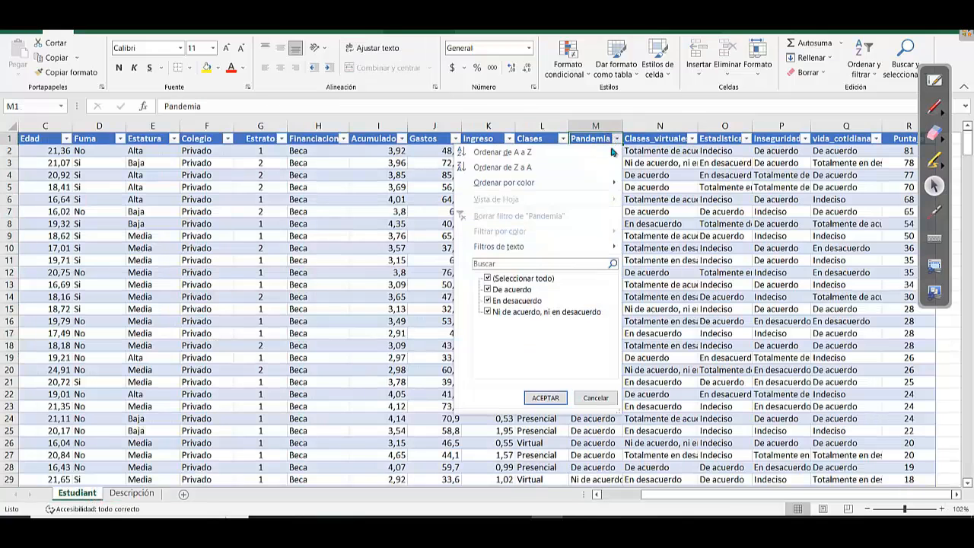
left_click(674, 198)
left_click(692, 140)
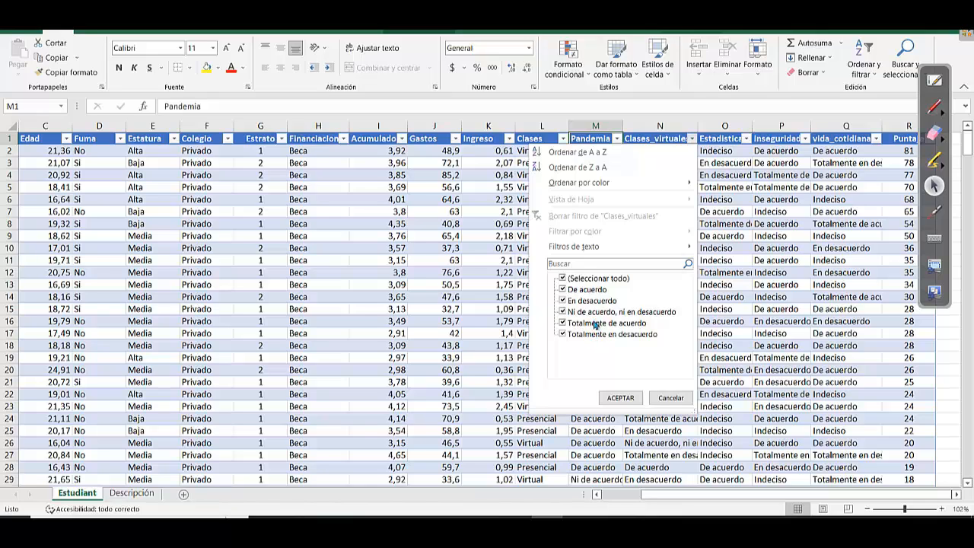
left_click(620, 397)
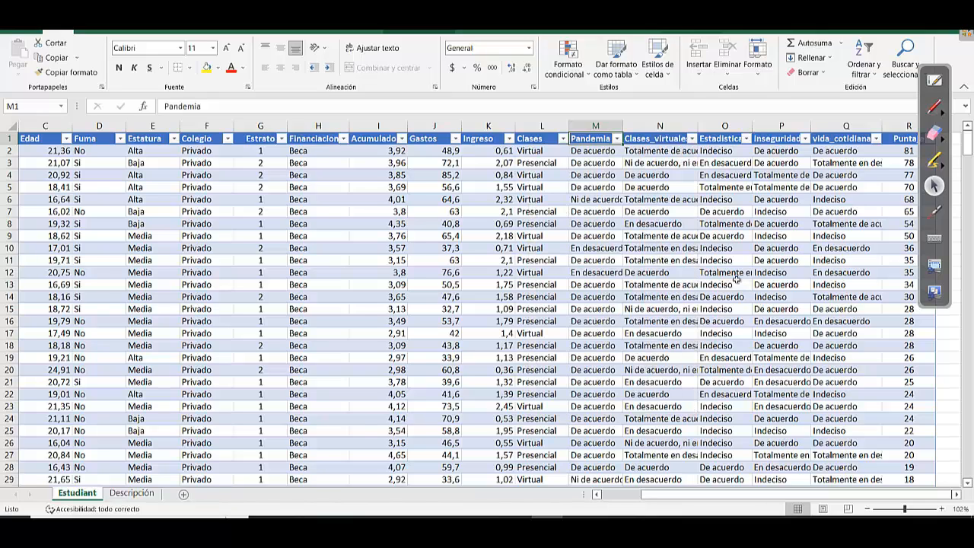
Look over the Estadistica, inseguridad and vida_cotidiana columns and the scores in the Puntaje column
left_click(732, 138)
left_click(796, 137)
left_click(835, 135)
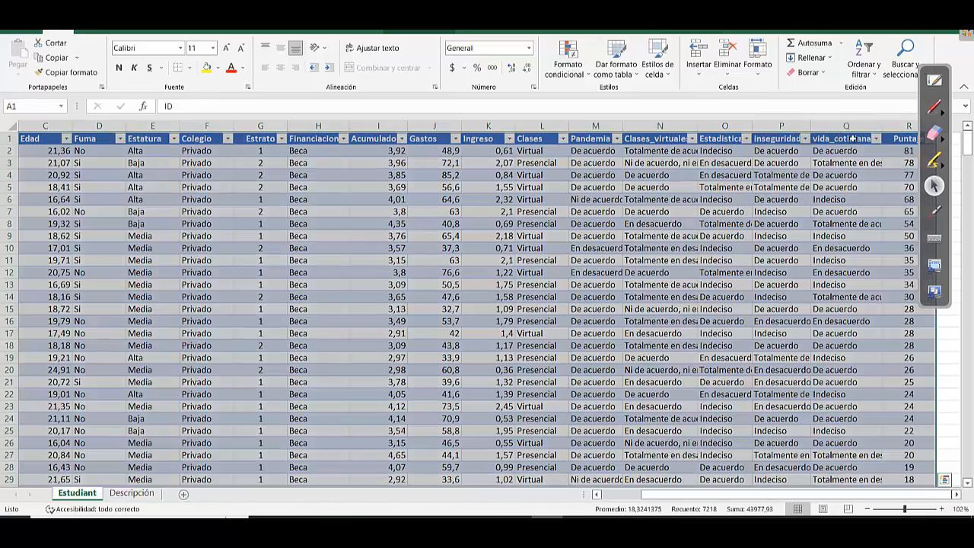
left_click(834, 185)
left_click(860, 407)
left_click(909, 409)
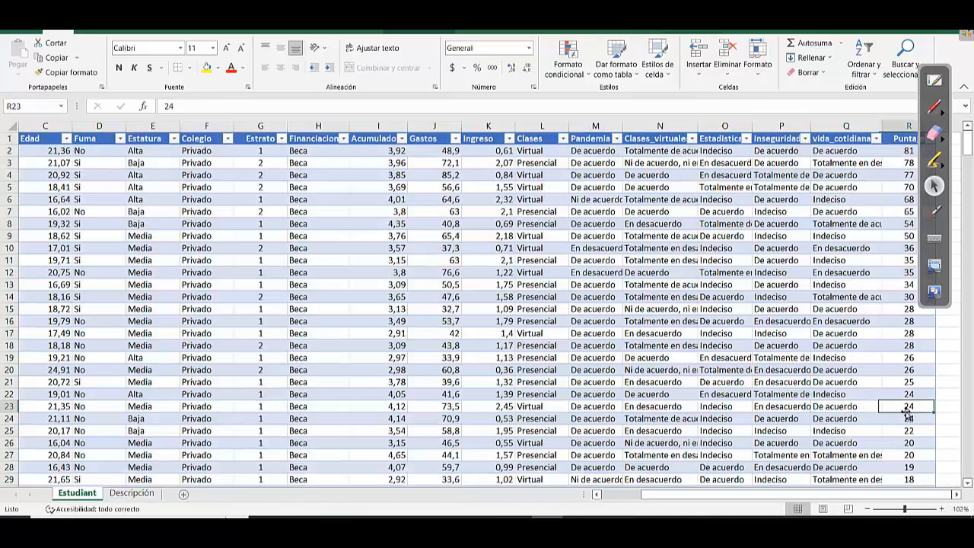
View the full Puntaje column and read the variable's meaning and numeric coding on the Descripción sheet
scroll(943, 472, "right", 2)
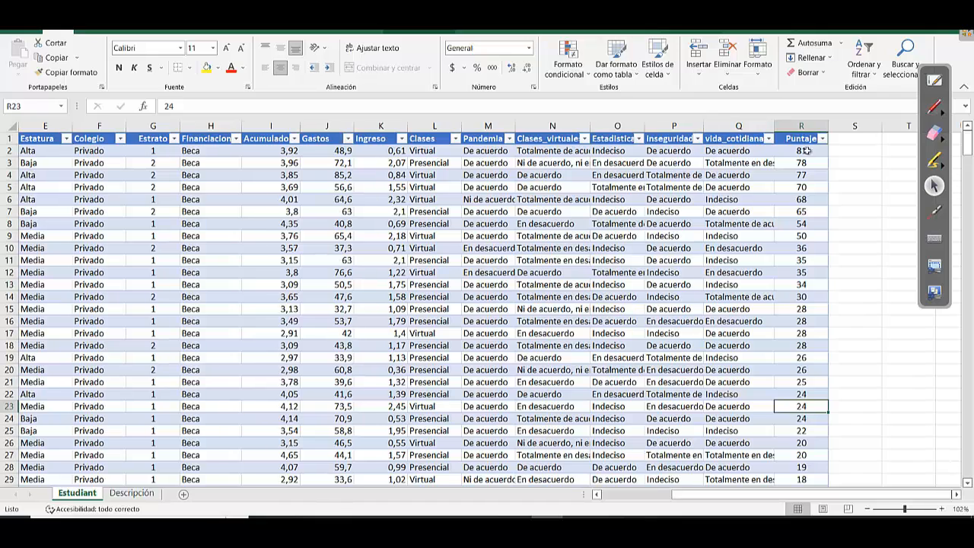
left_click(808, 134)
left_click(799, 146)
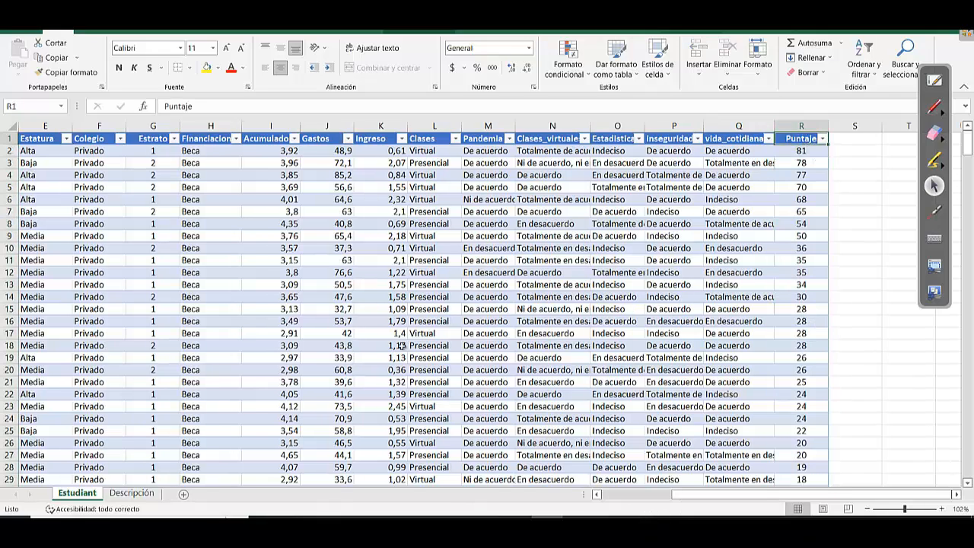
left_click(130, 494)
left_click(216, 440)
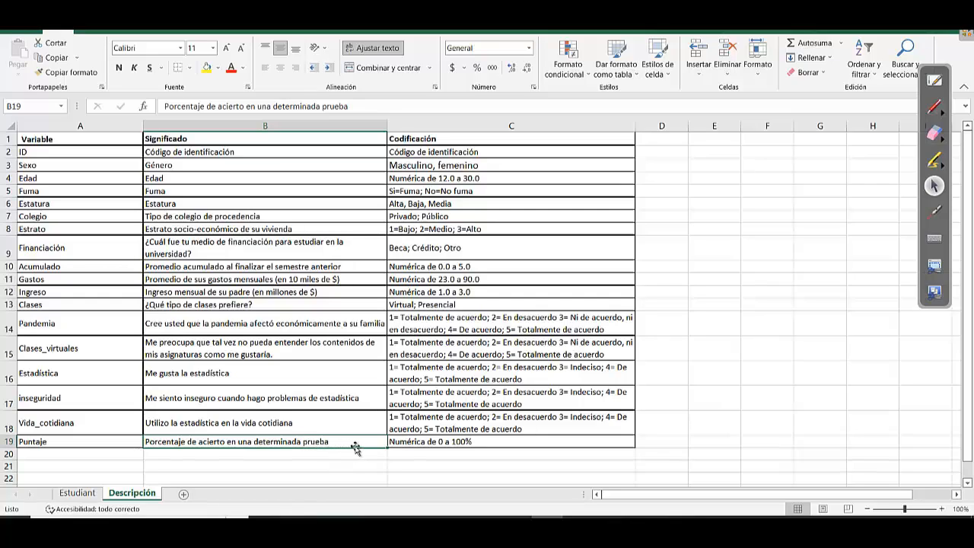
left_click(417, 437)
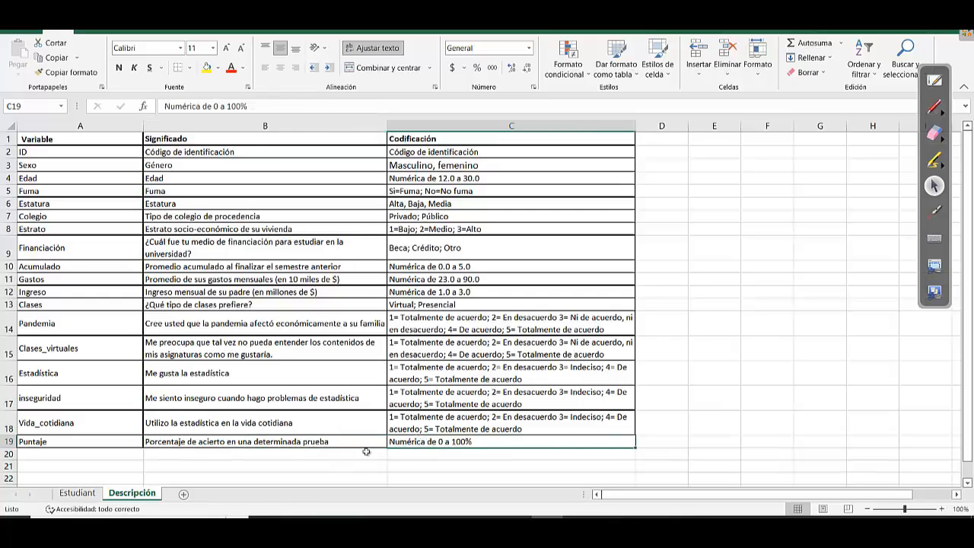
left_click(314, 442)
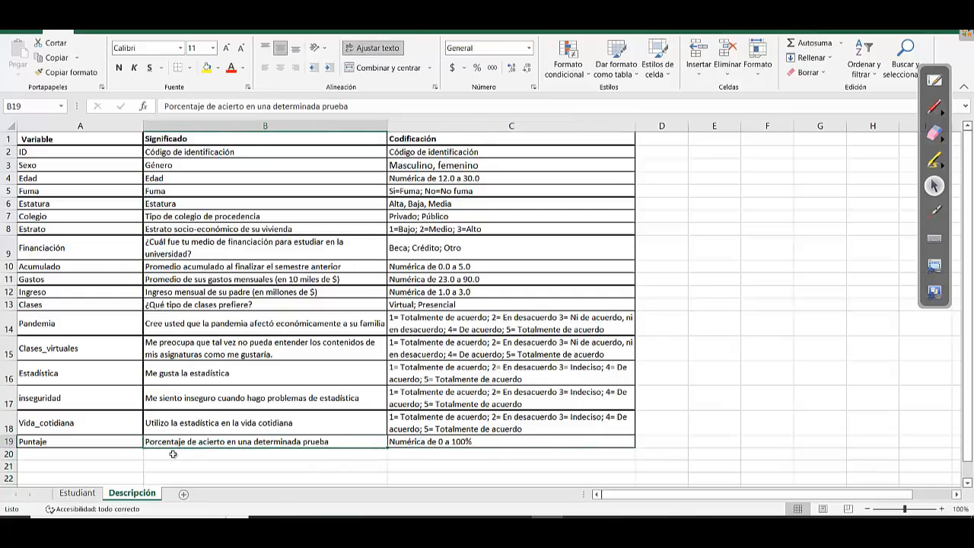
Return to the Estudiant sheet and look over its columns back to ID and Sexo
left_click(80, 494)
left_click(740, 221)
left_click(364, 298)
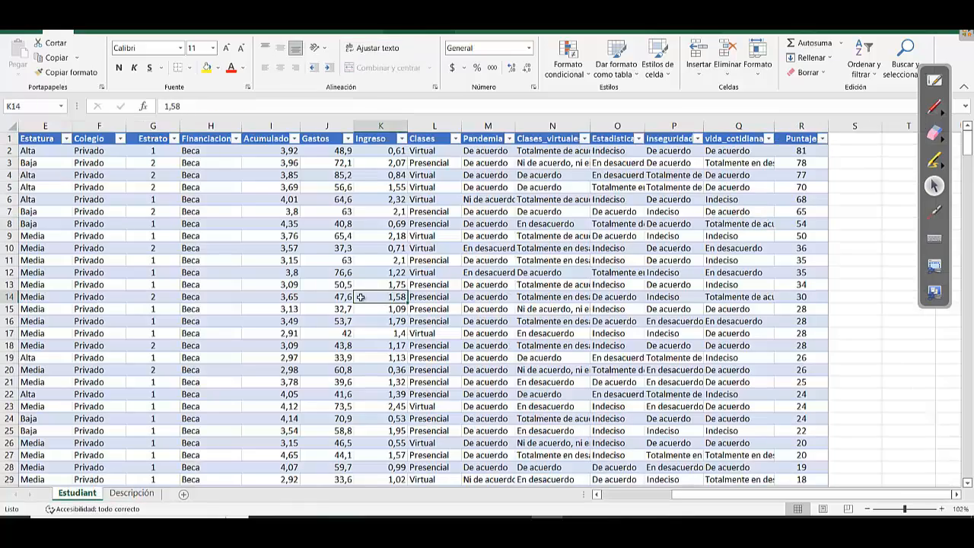
left_click_drag(628, 499, 572, 473)
left_click(454, 443)
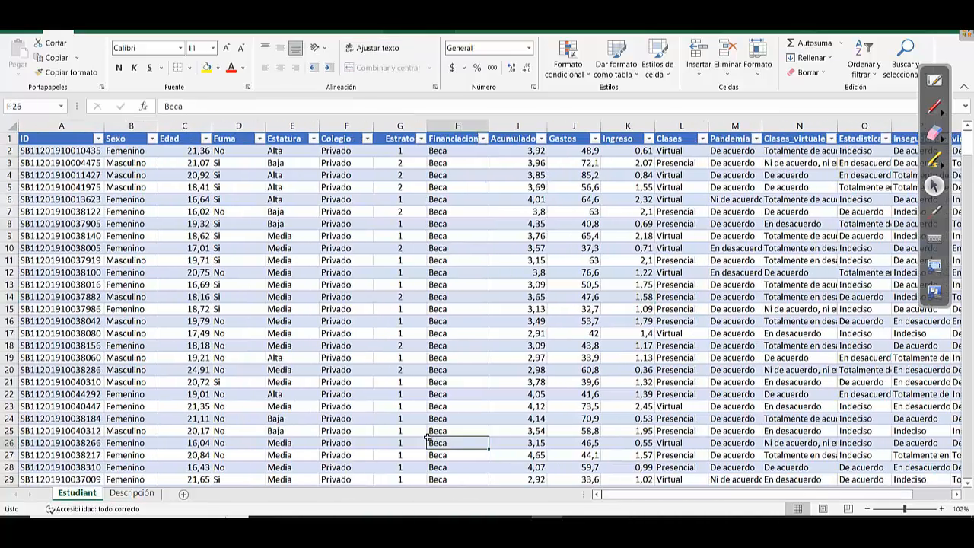
left_click(163, 265)
left_click(155, 257)
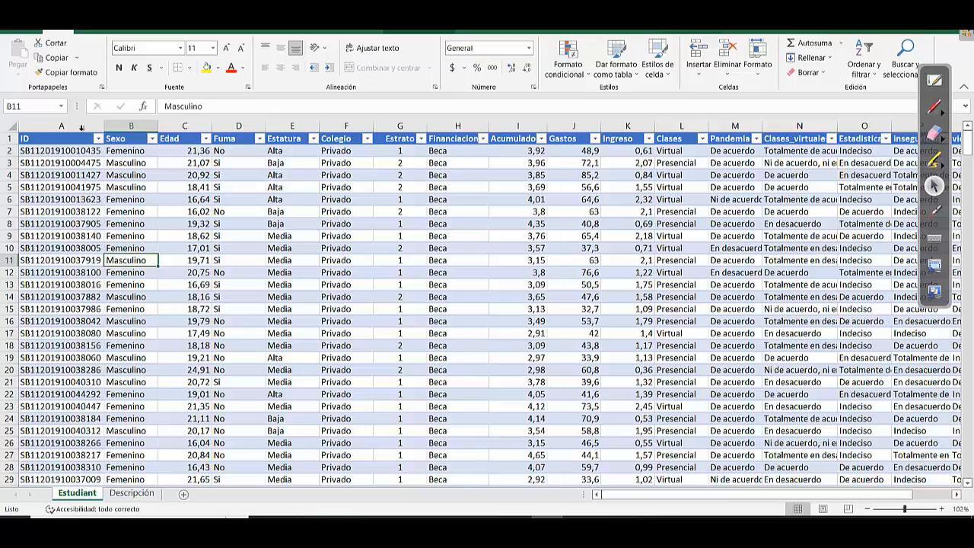
left_click(81, 128)
left_click(85, 140)
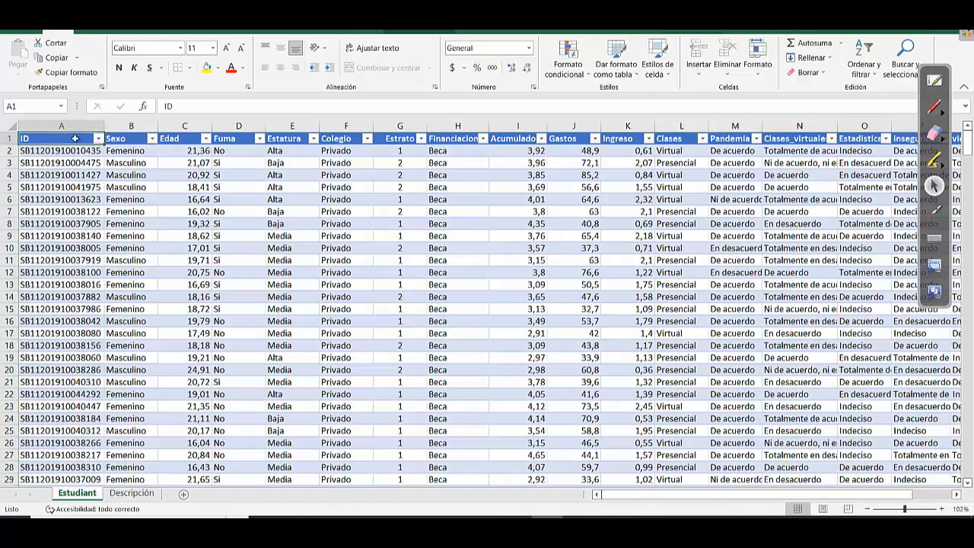
left_click(89, 163)
left_click(76, 140)
left_click(242, 281)
left_click(195, 237)
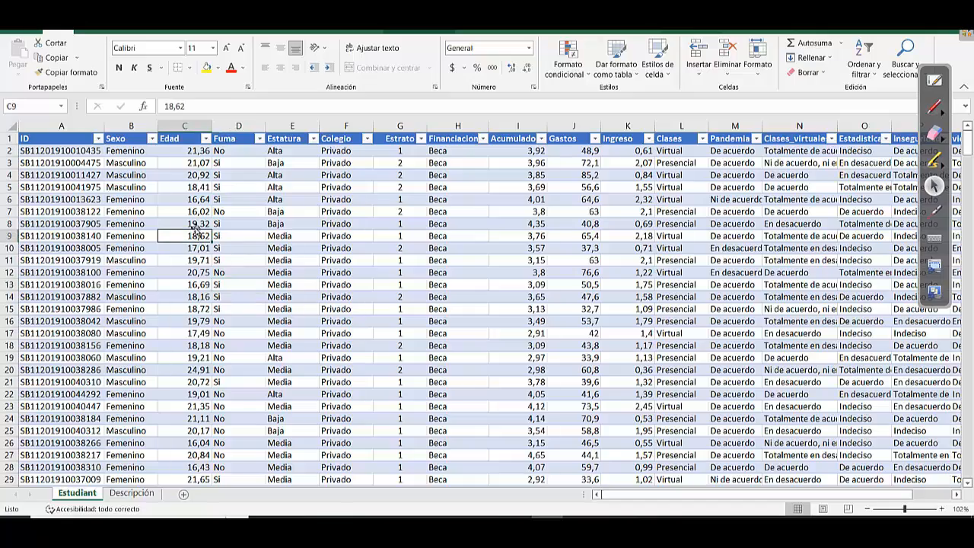
left_click(108, 202)
Select the whole student table from the ID header in A1 to its last column and row, and release the selection
left_click(72, 143)
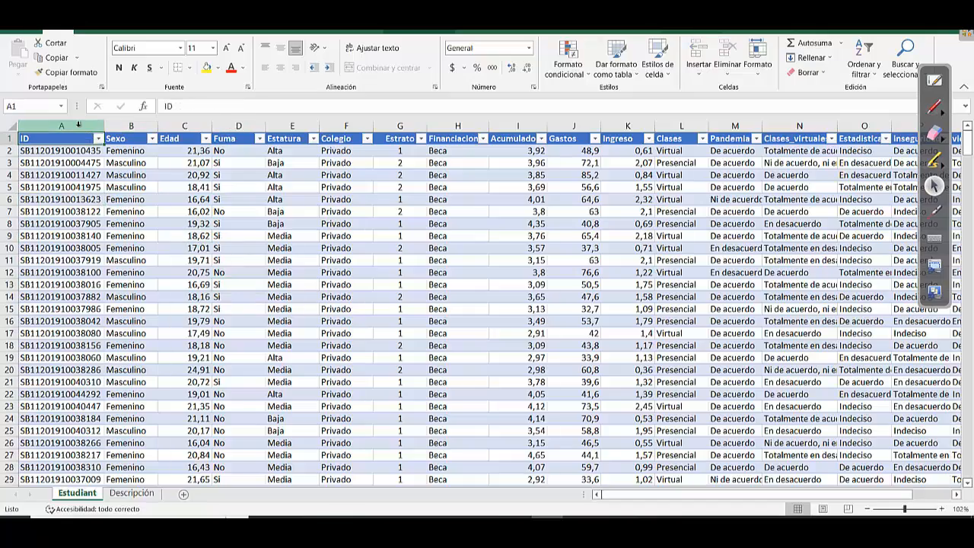
key("ctrl+shift+Right")
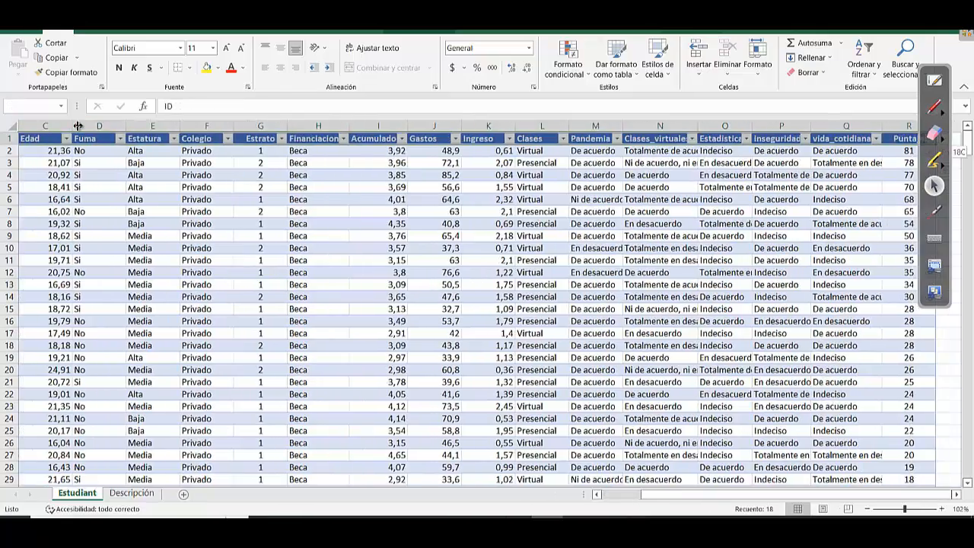
key("ctrl+shift+Down")
left_click(103, 34)
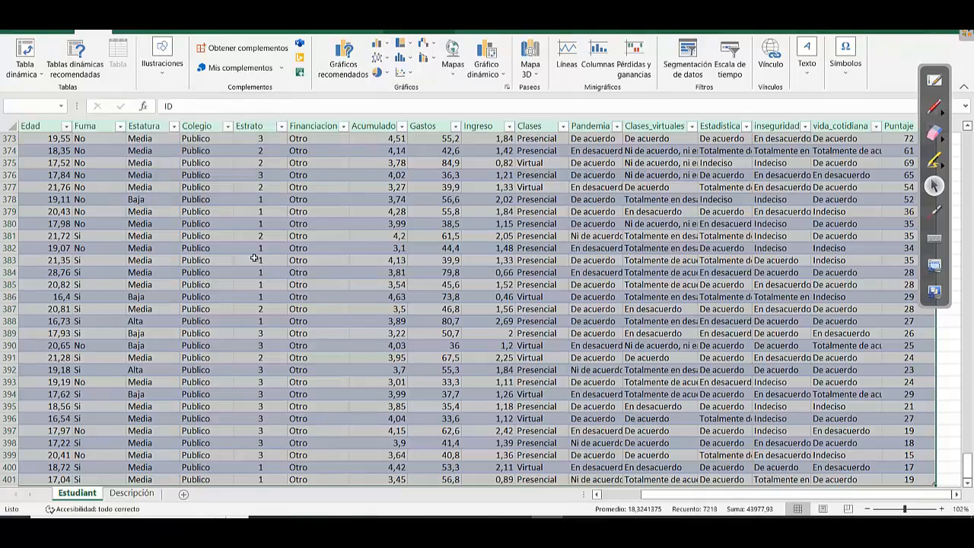
left_click(222, 247)
Look through the last student records from the end of the table upwards along the ID column
scroll(681, 483, "left", 2)
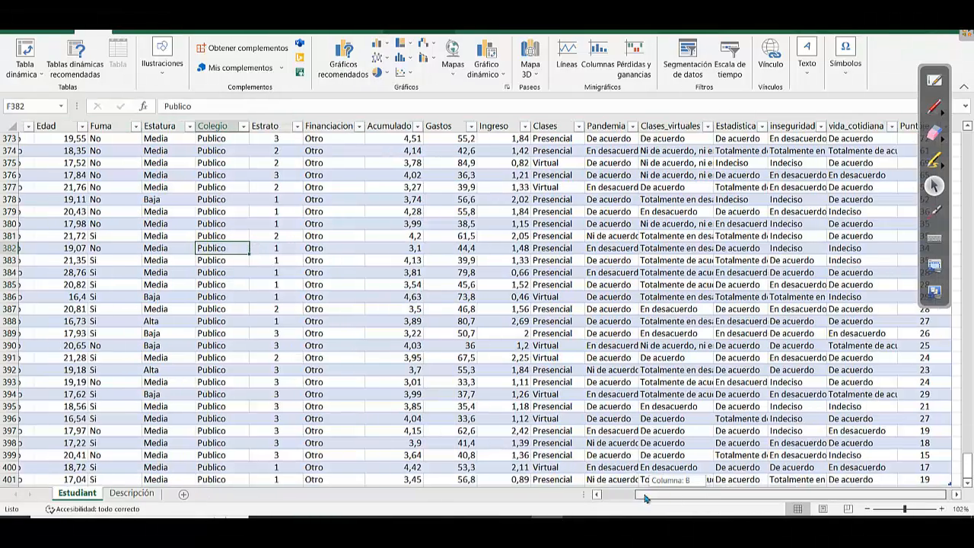
left_click(70, 163)
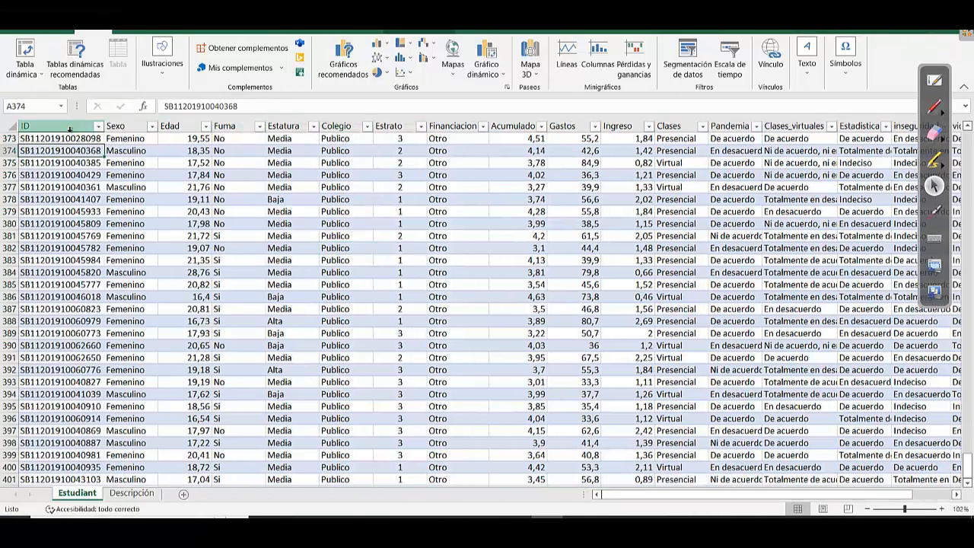
key("Up")
key("Up")
key("Up")
key("Up")
key("Up")
key("Up")
key("Up")
key("Up")
key("Up")
key("Up")
key("Up")
key("Up")
key("Up")
key("Up")
key("Up")
key("Up")
key("Up")
key("Up")
key("Up")
key("Up")
key("Up")
key("Up")
key("Up")
key("Up")
key("Up")
key("Up")
key("Up")
key("Up")
key("Up")
key("Up")
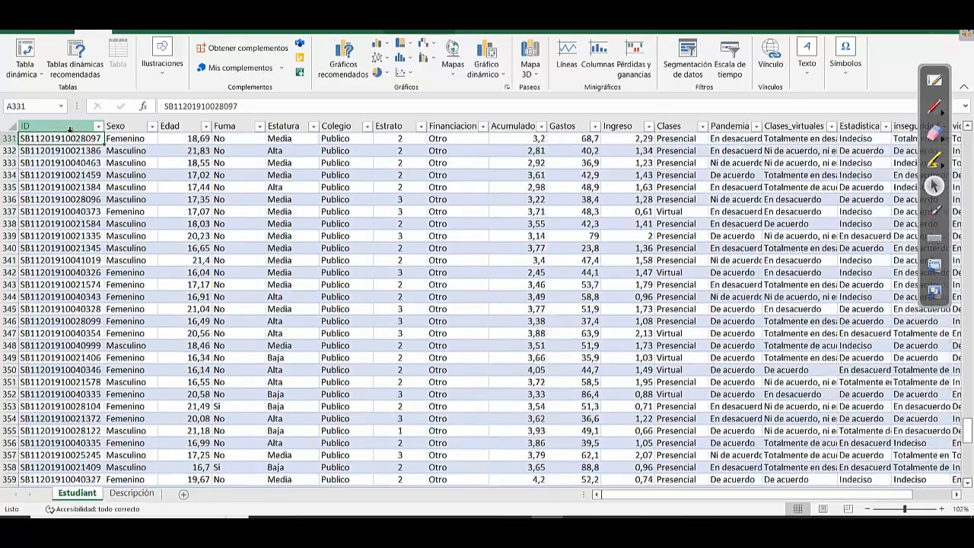
key("Up")
key("Up")
key("Up")
key("Up")
key("Up")
key("Up")
key("Up")
key("Up")
key("Up")
key("Up")
key("Up")
key("Up")
key("Up")
key("Up")
key("Up")
key("Up")
key("Up")
key("Up")
key("Up")
key("Up")
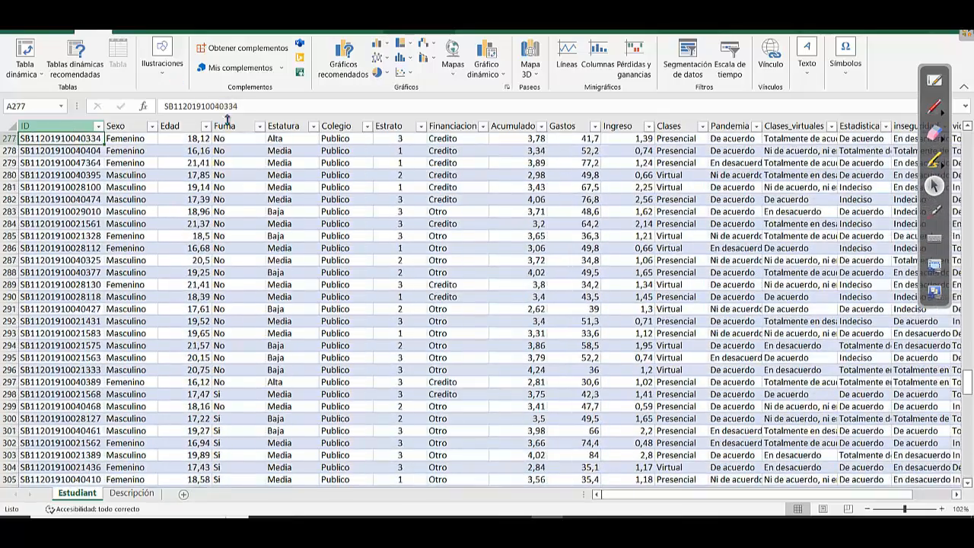
Return to the start of the Estudiant table and freeze its header row so it stays in view while scrolling
left_click_drag(970, 387, 967, 139)
left_click(57, 141)
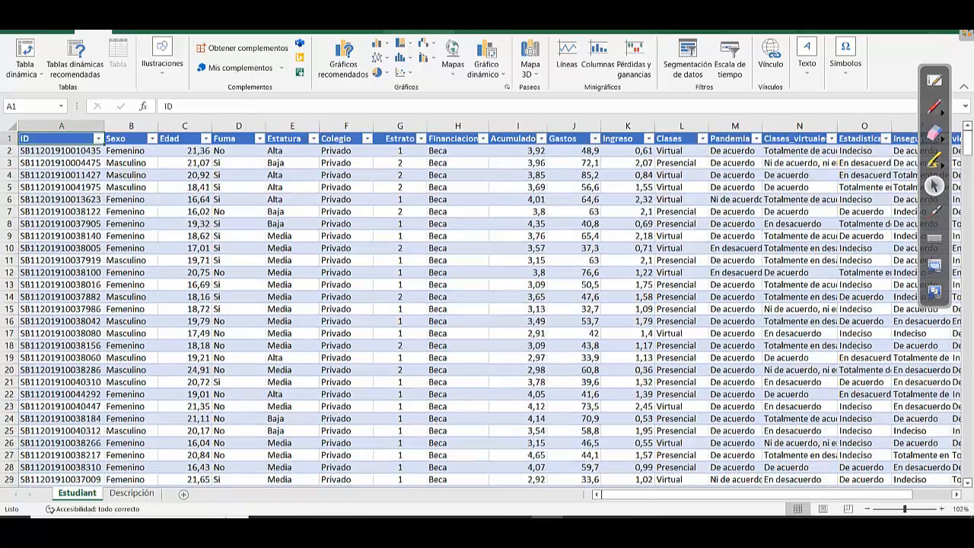
left_click(348, 33)
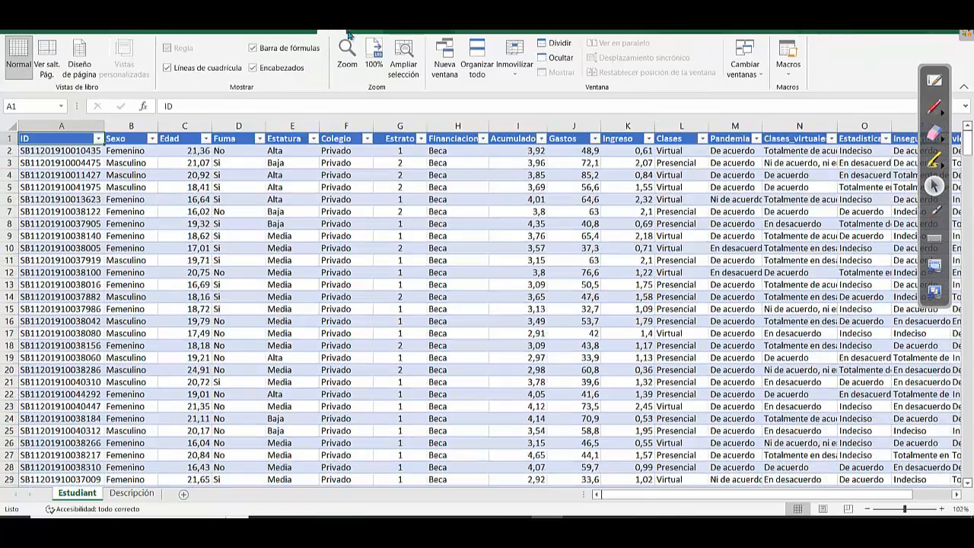
left_click(515, 59)
left_click(548, 125)
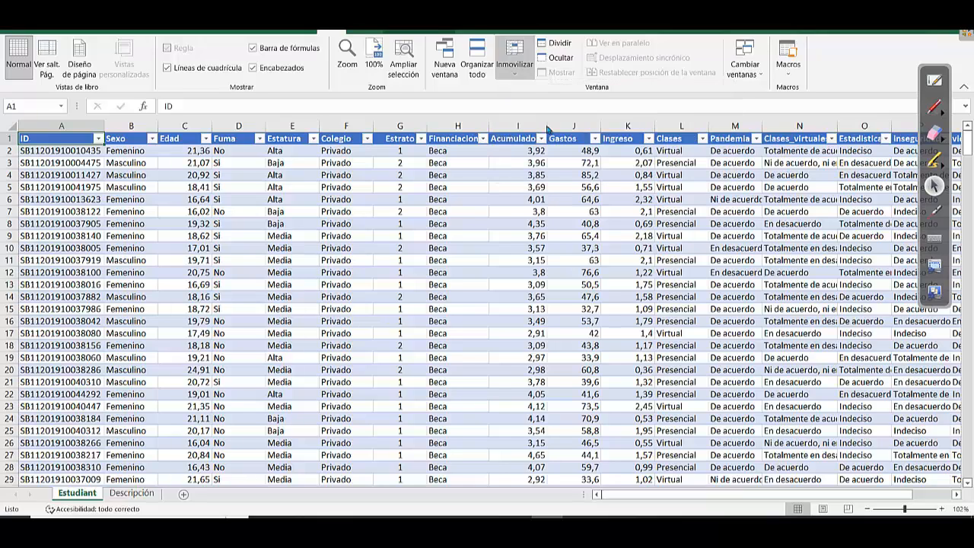
left_click(447, 188)
left_click(358, 175)
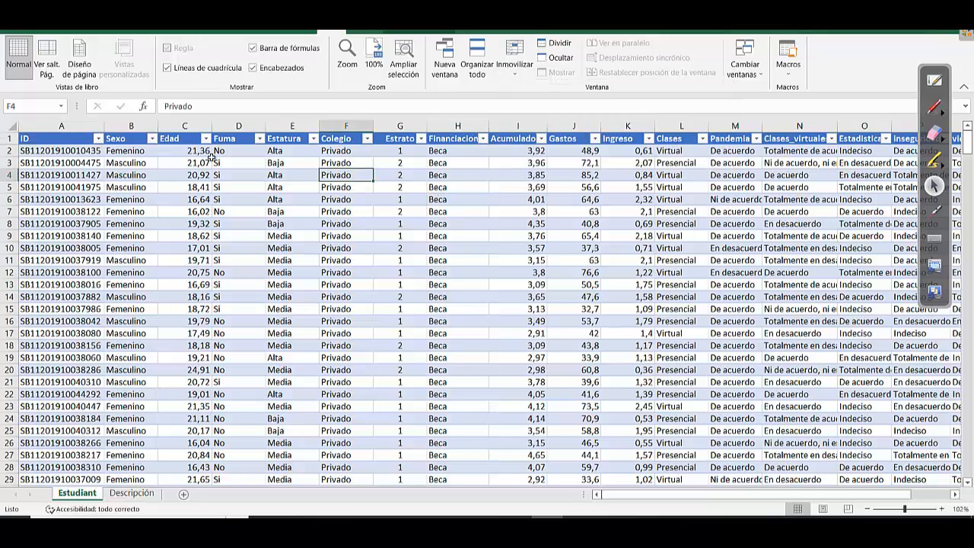
Select the whole student table from the ID header and insert a pivot table from Tabla1 on a new worksheet
left_click(80, 142)
key("ctrl+shift+Right")
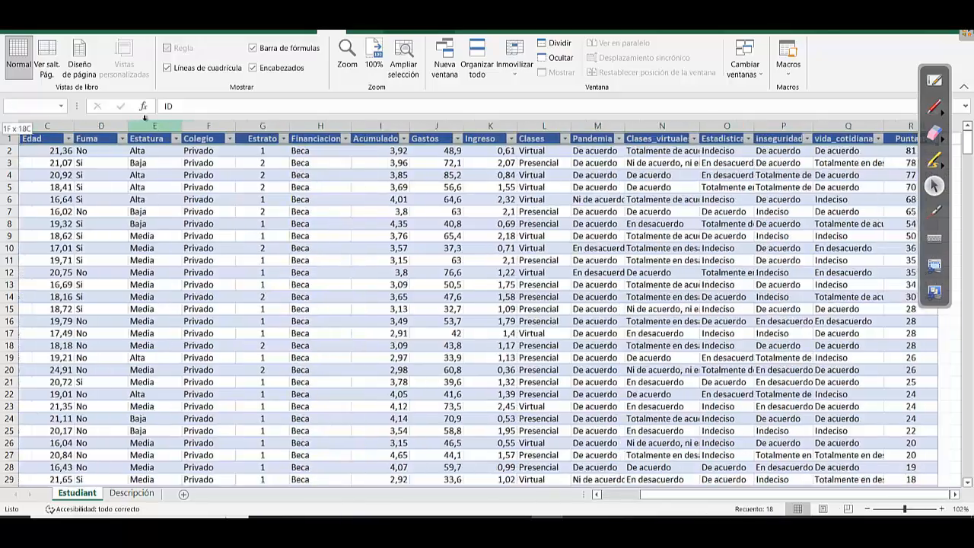
key("ctrl+shift+Down")
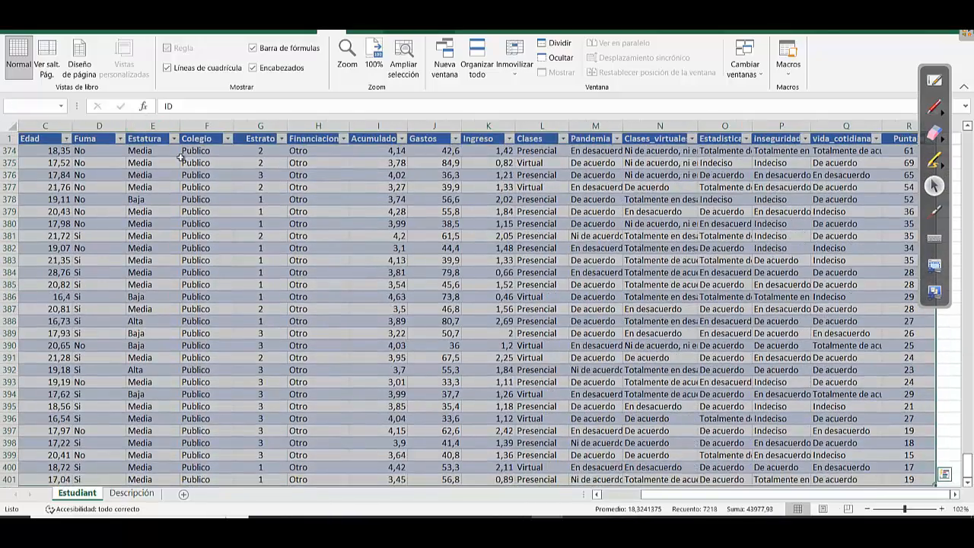
left_click(91, 32)
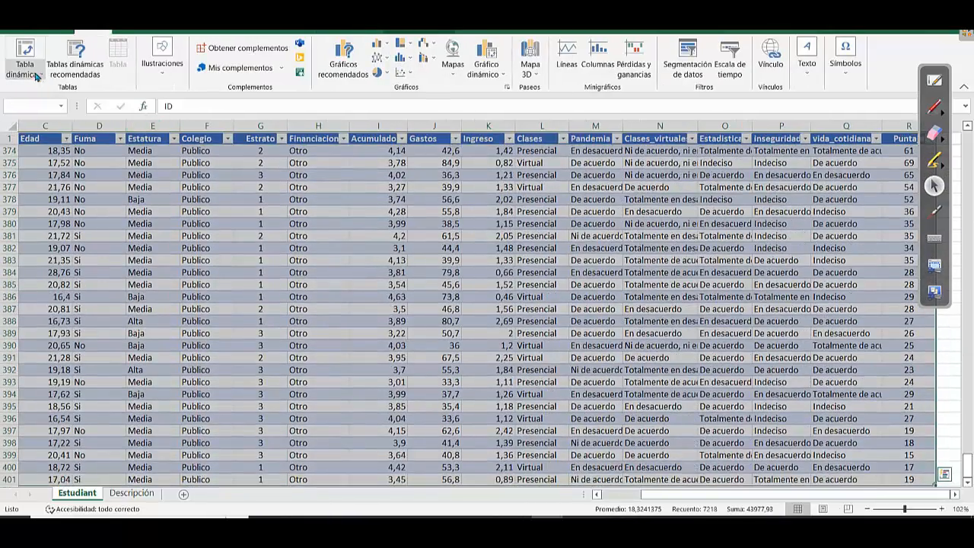
left_click(37, 76)
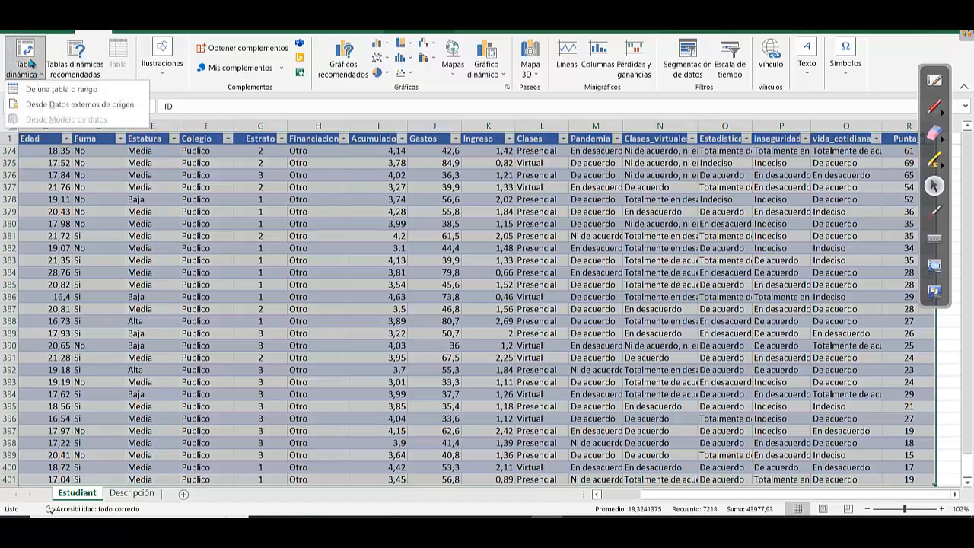
left_click(61, 89)
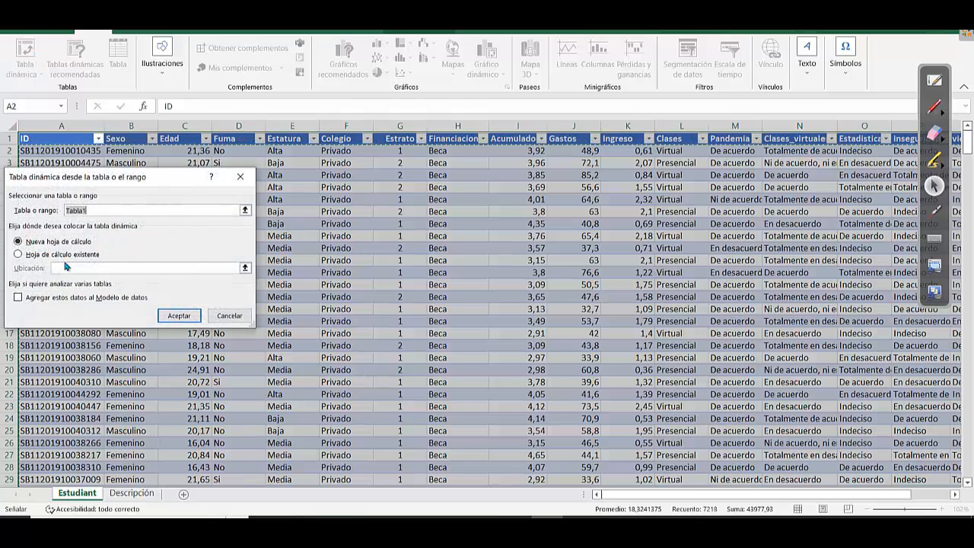
left_click(48, 243)
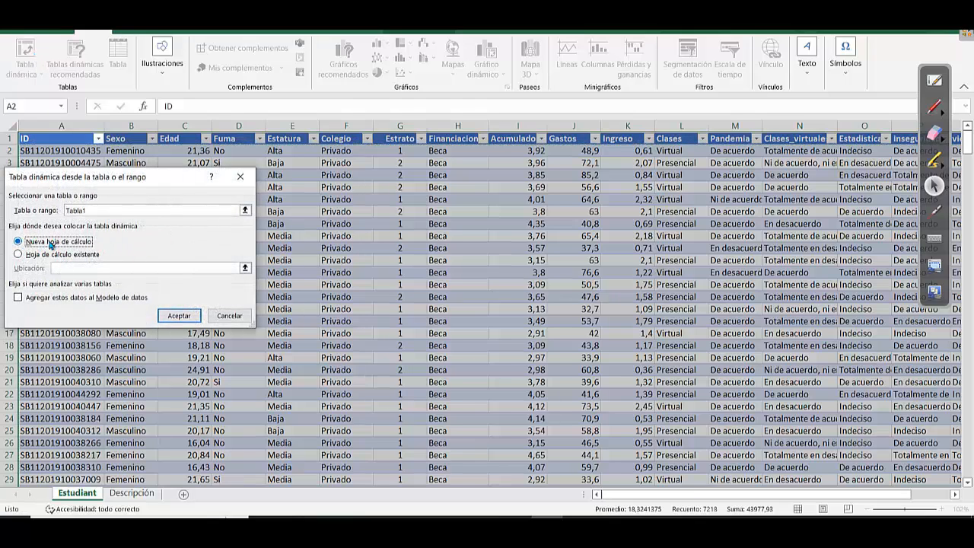
left_click(54, 254)
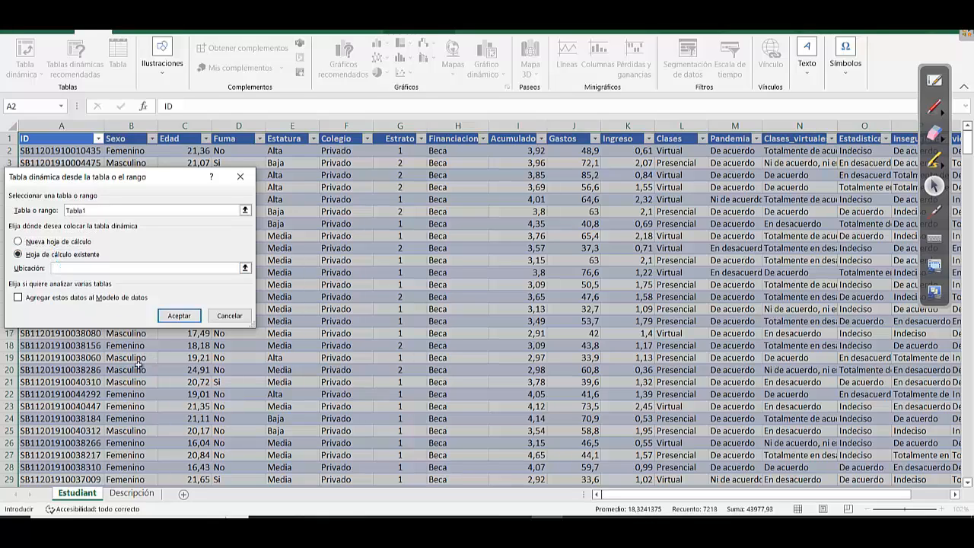
left_click(66, 245)
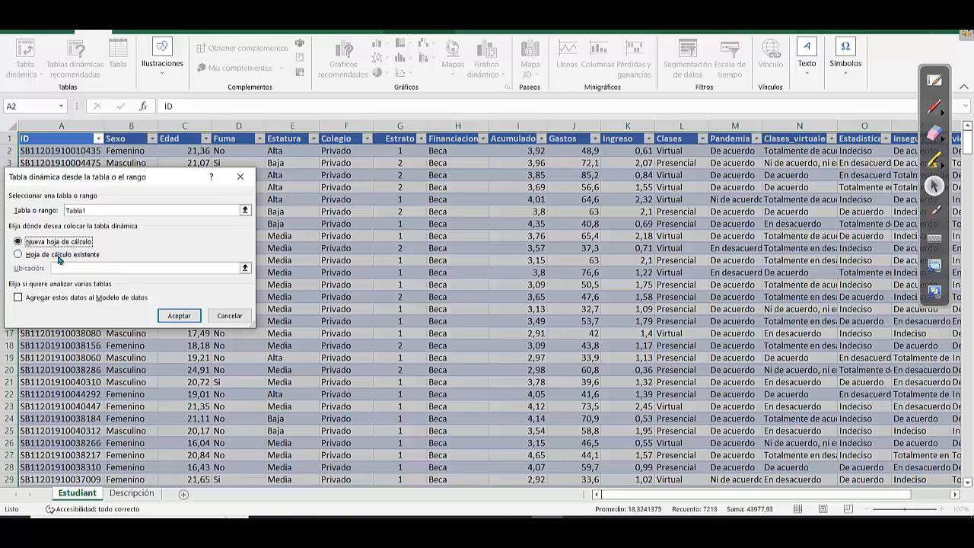
left_click(186, 319)
Place the Sexo field in the rows and the Colegio field in the columns of the empty pivot table
left_click(446, 276)
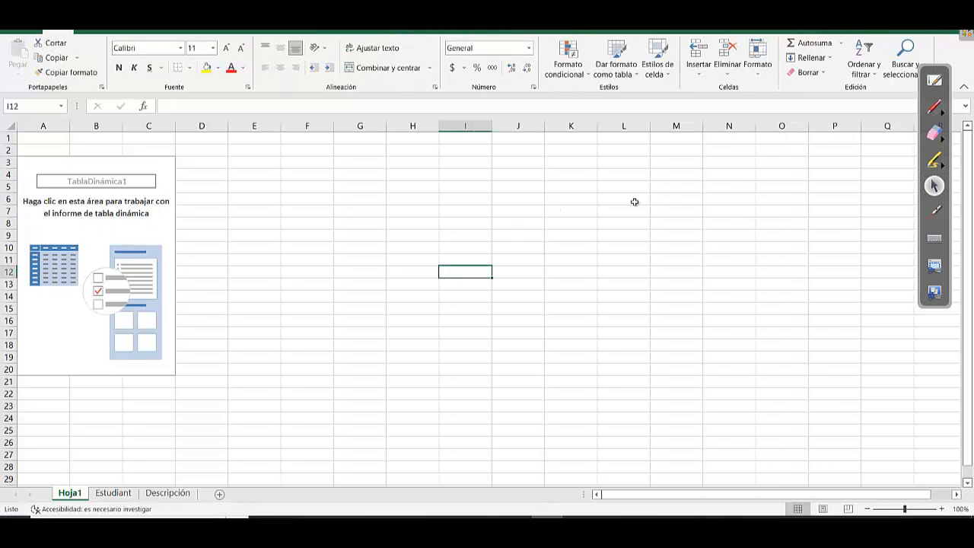
left_click(143, 234)
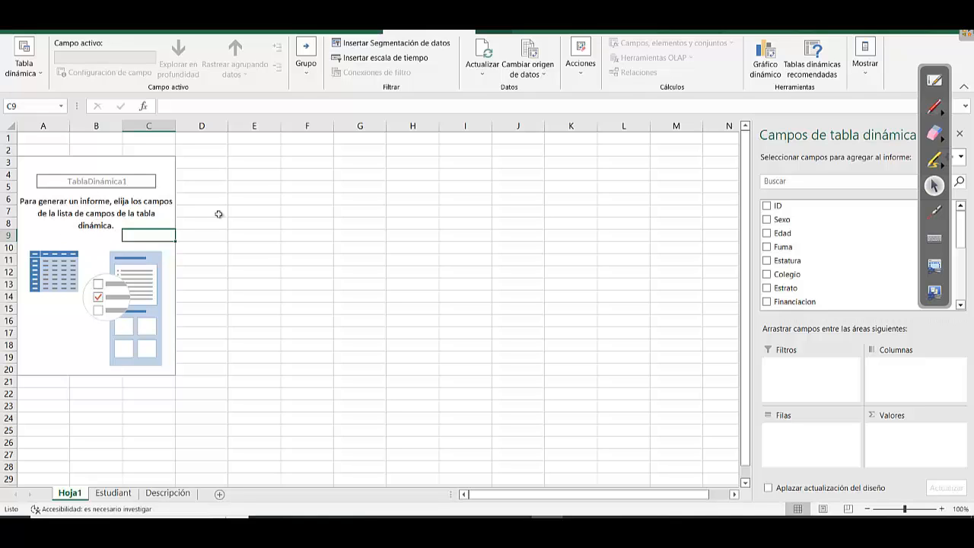
left_click_drag(961, 231, 959, 251)
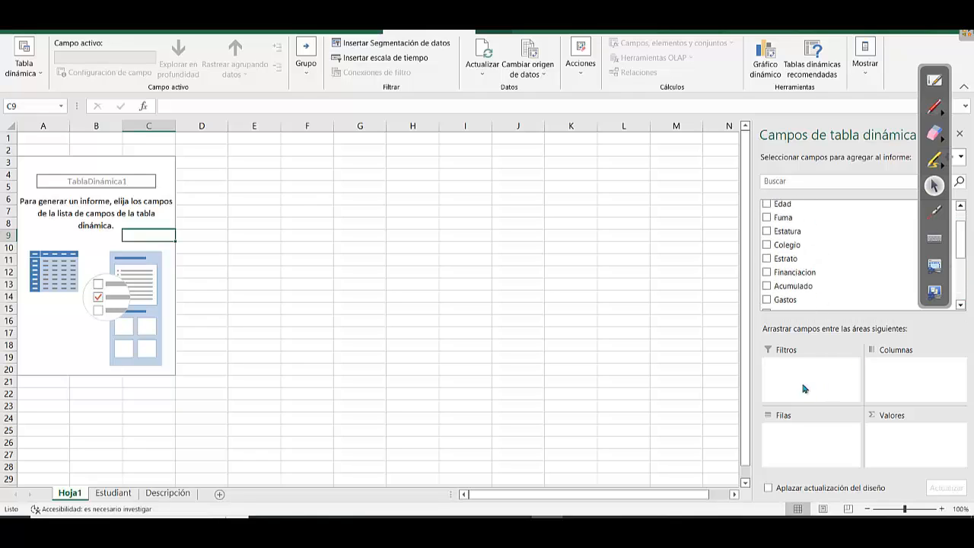
left_click(907, 384)
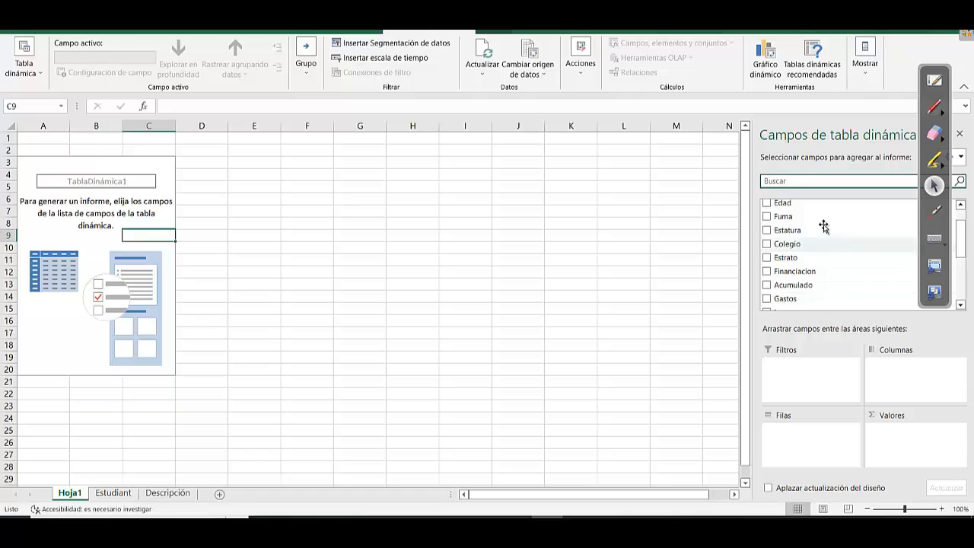
scroll(818, 225, "up", 1)
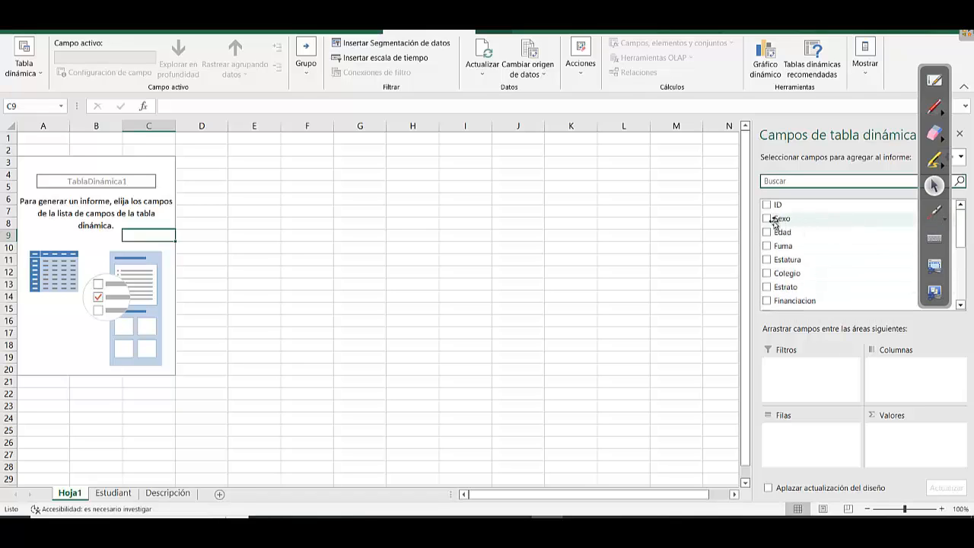
left_click_drag(770, 220, 793, 446)
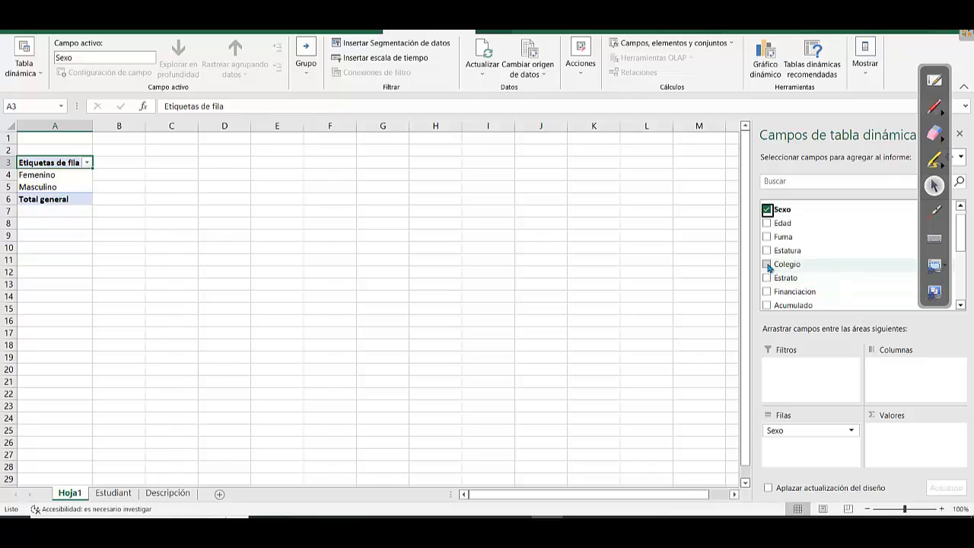
left_click_drag(769, 268, 904, 379)
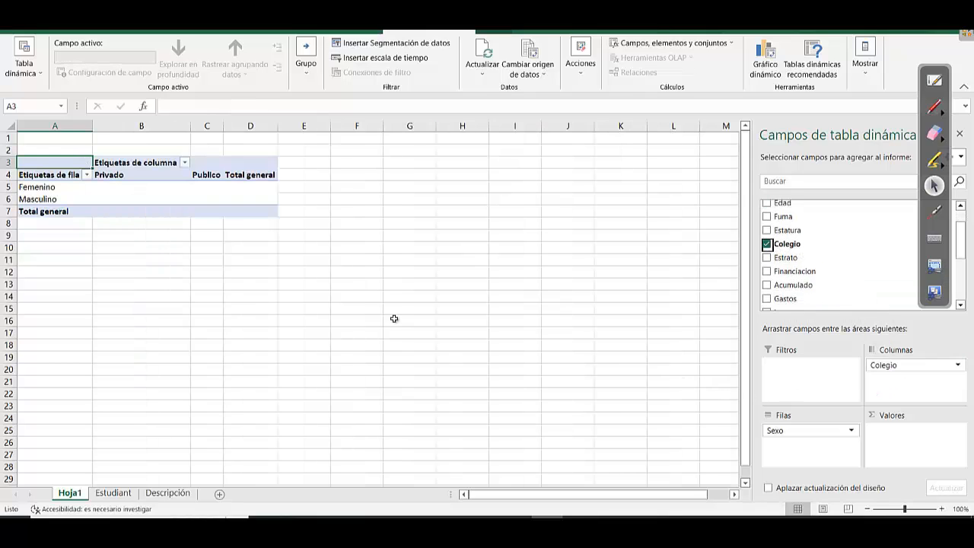
Center the contents of all cells on the pivot table sheet and return to a cell inside the pivot table
left_click(12, 127)
left_click(280, 70)
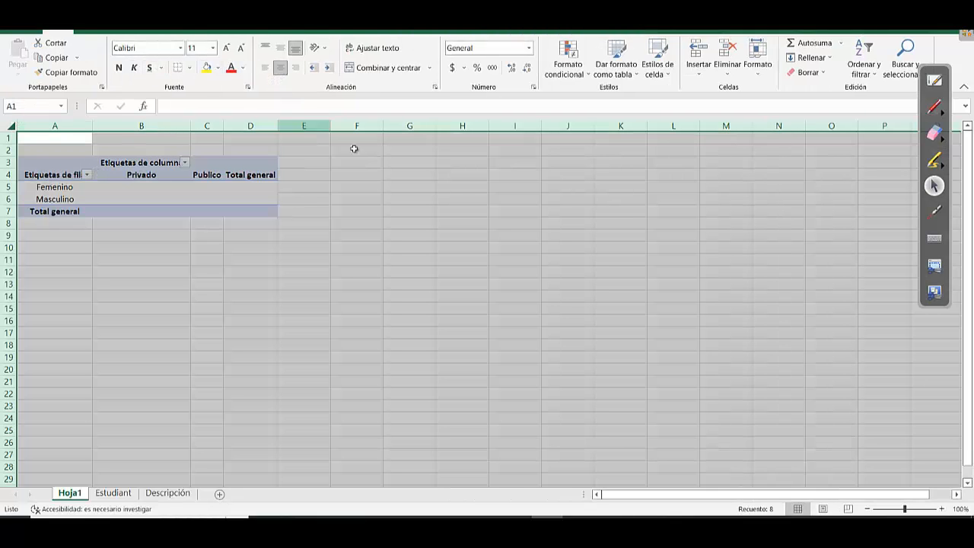
left_click(354, 149)
left_click(201, 196)
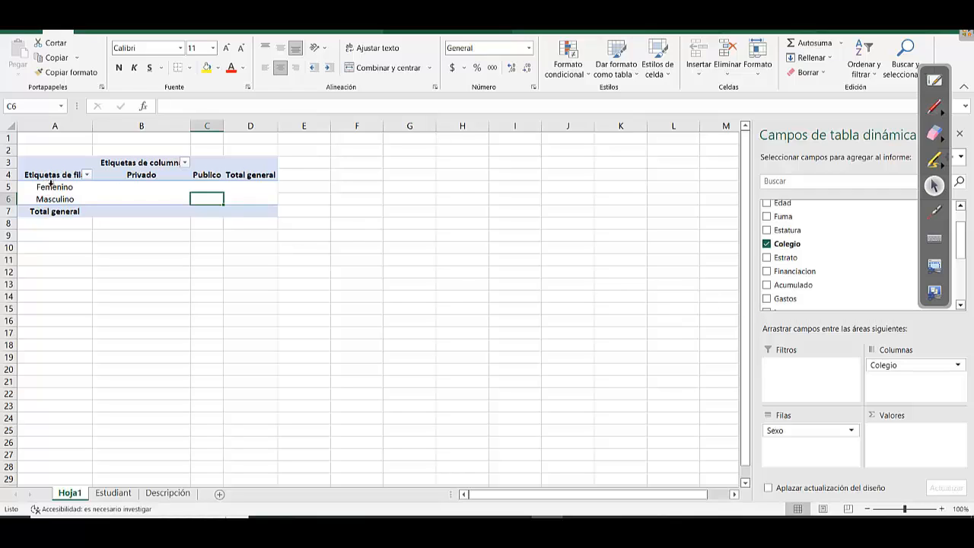
Examine the Sexo categories in the pivot table's row labels and the Colegio categories in its column labels
left_click_drag(51, 184, 59, 198)
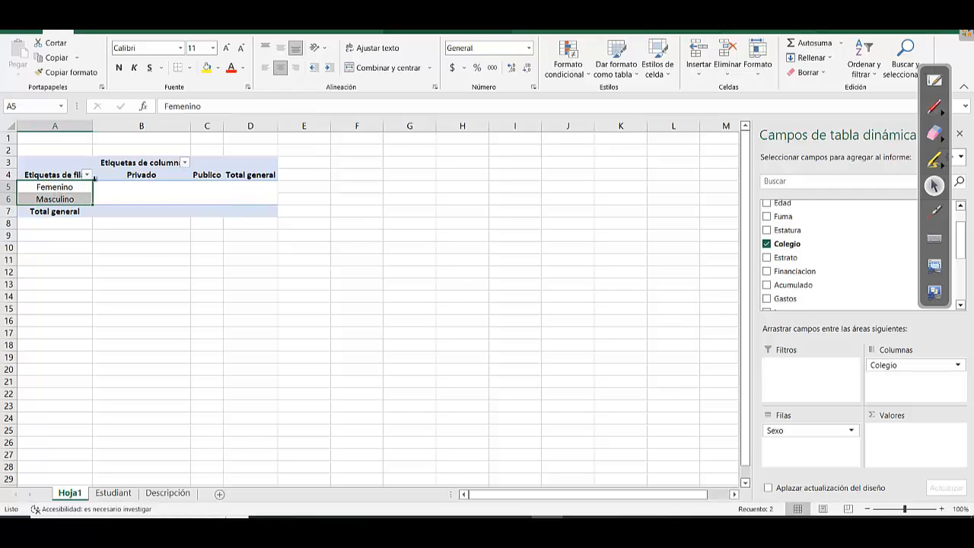
left_click_drag(130, 175, 203, 172)
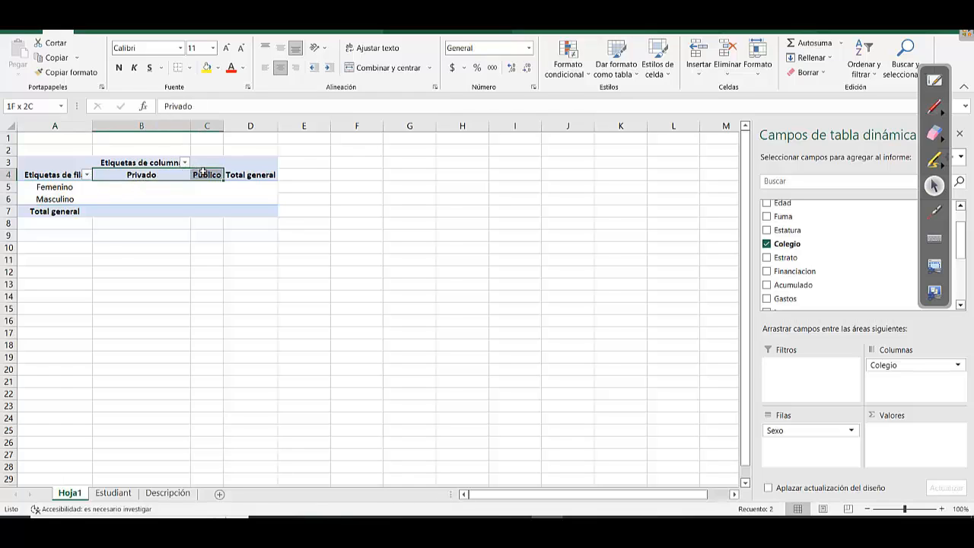
left_click(175, 176)
left_click(201, 175)
left_click(168, 178)
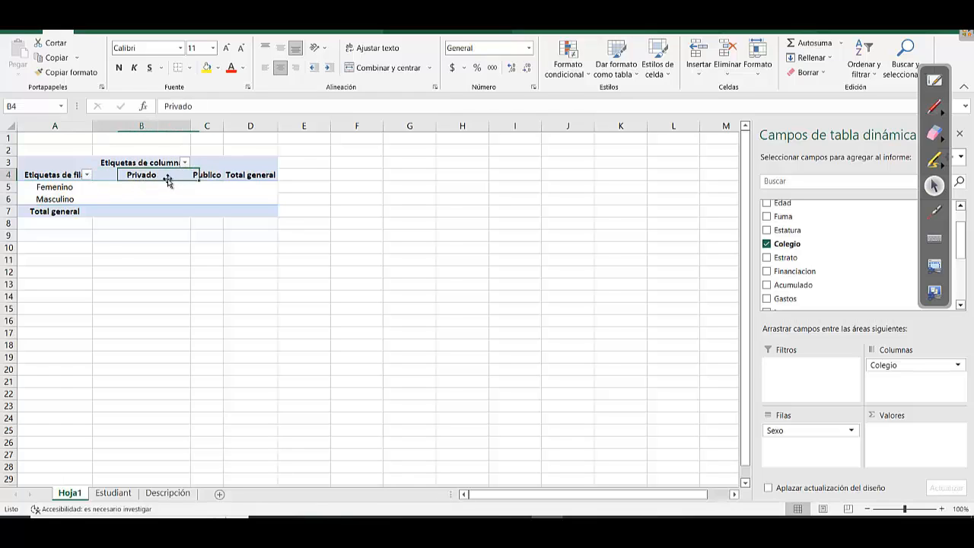
left_click(196, 175)
left_click(175, 179)
left_click(196, 175)
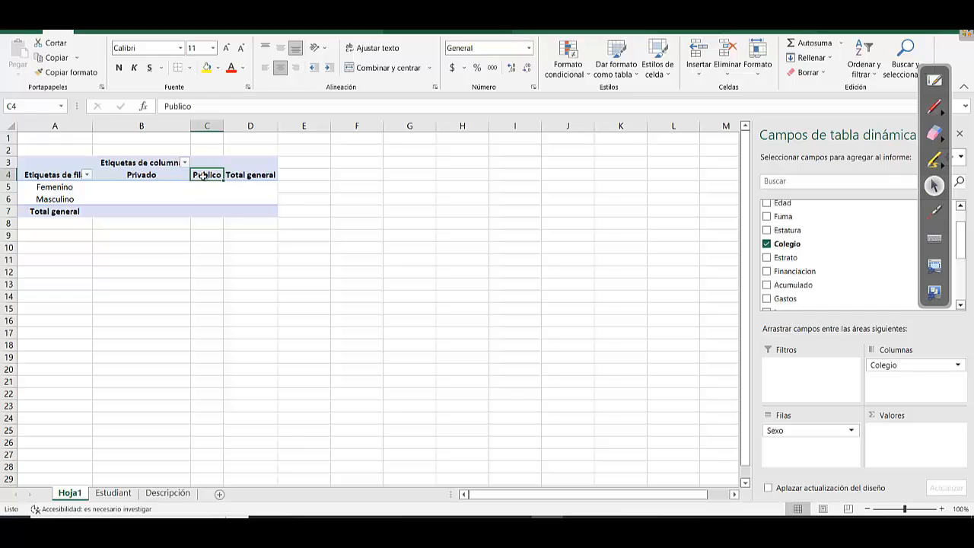
Add the Sexo field to the pivot table's values as a count and select the Femenino–Privado cell
left_click_drag(961, 255, 957, 221)
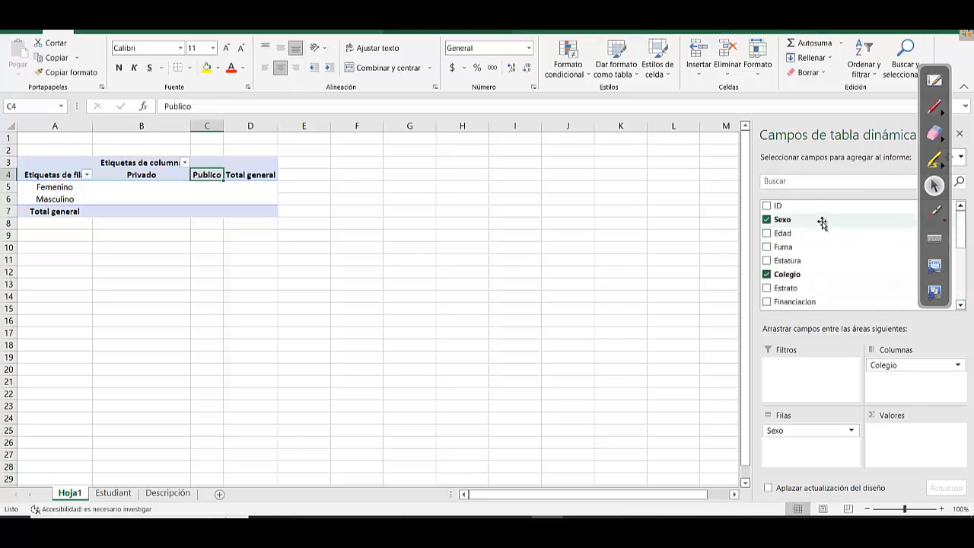
left_click_drag(822, 221, 912, 446)
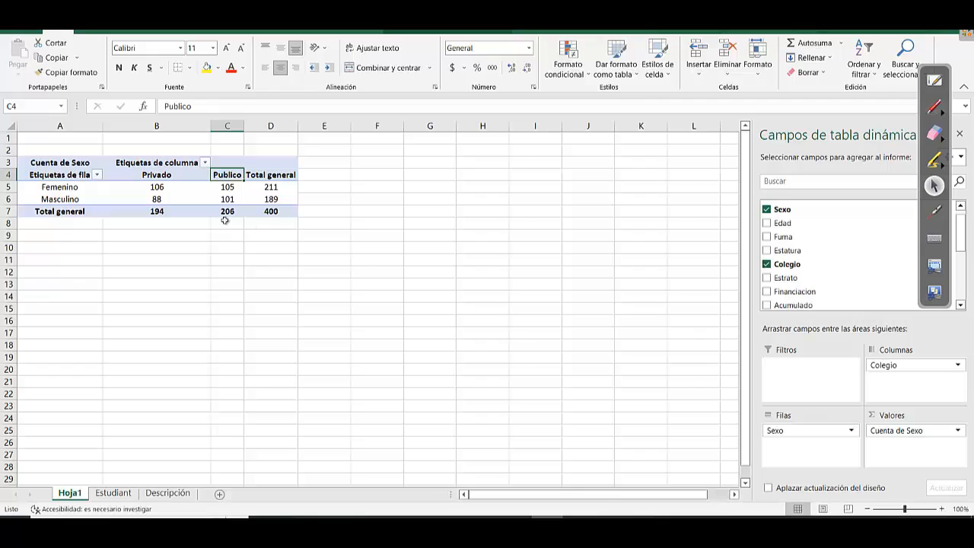
left_click(182, 188)
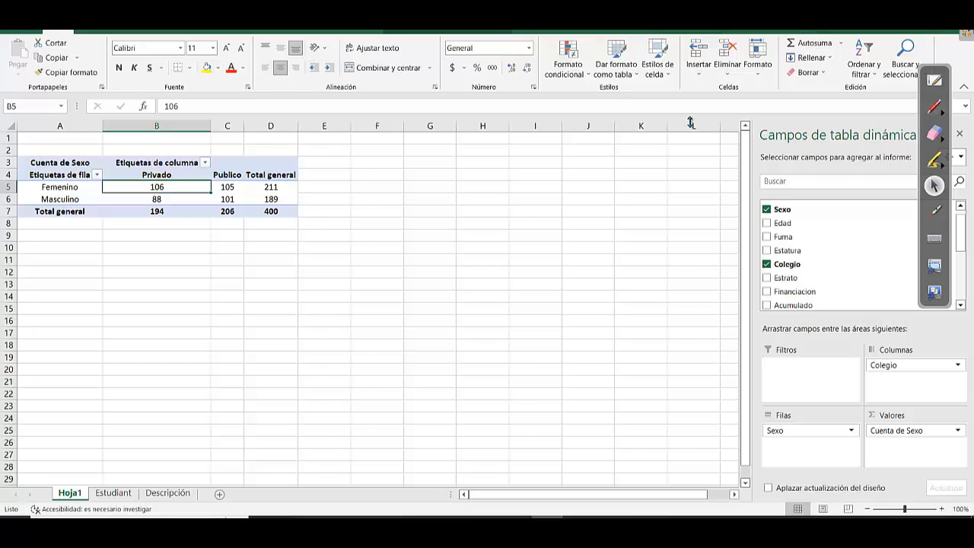
Draw by hand below the pivot table a two-way X/Y grid with fem and mas rows, private and public columns, and a circled n11
left_click(935, 106)
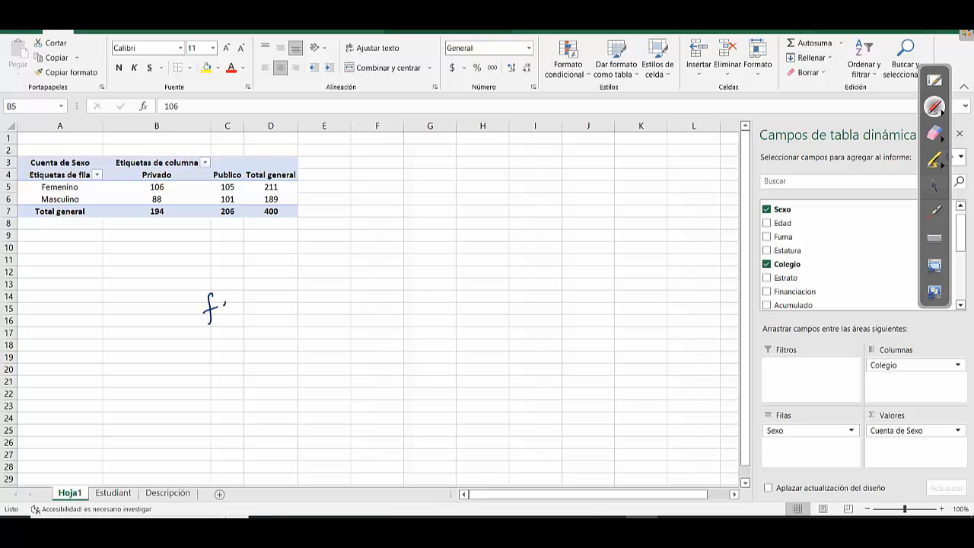
left_click_drag(238, 305, 245, 308)
left_click_drag(215, 367, 238, 370)
mouse_move(215, 252)
left_mouse_down()
mouse_move(201, 268)
mouse_move(235, 276)
left_mouse_up()
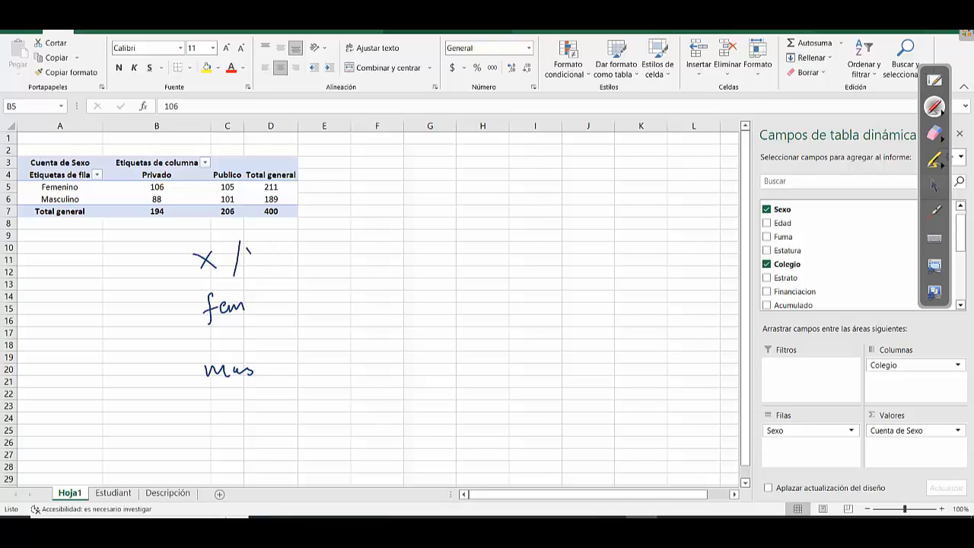
left_click_drag(277, 226, 312, 406)
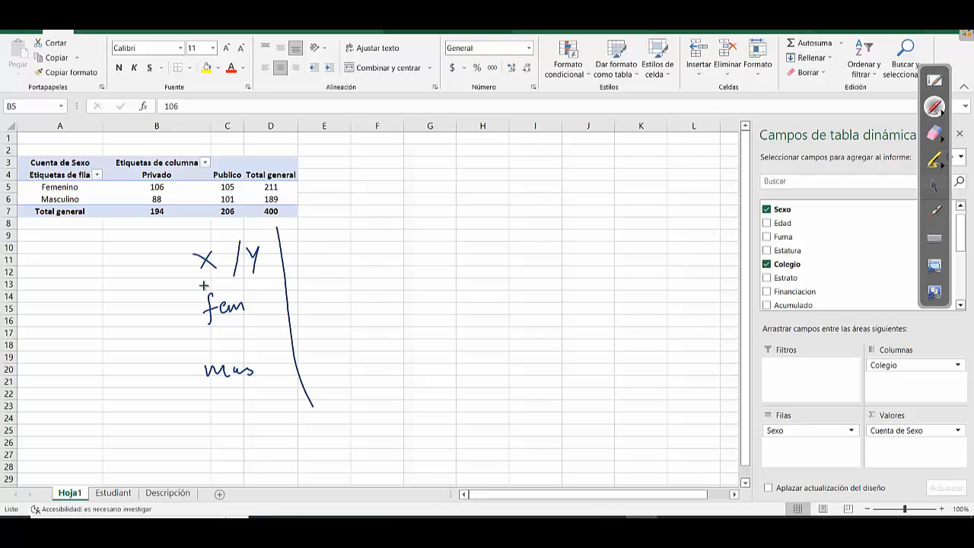
left_click_drag(202, 285, 533, 227)
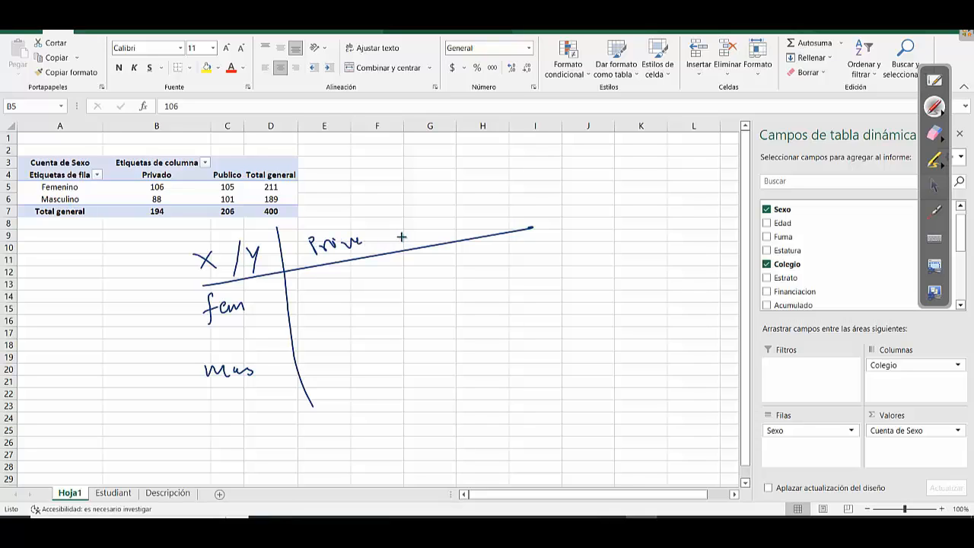
mouse_move(421, 209)
left_mouse_down()
mouse_move(427, 225)
mouse_move(452, 226)
left_mouse_up()
left_click_drag(229, 396, 582, 303)
left_click_drag(466, 179, 549, 385)
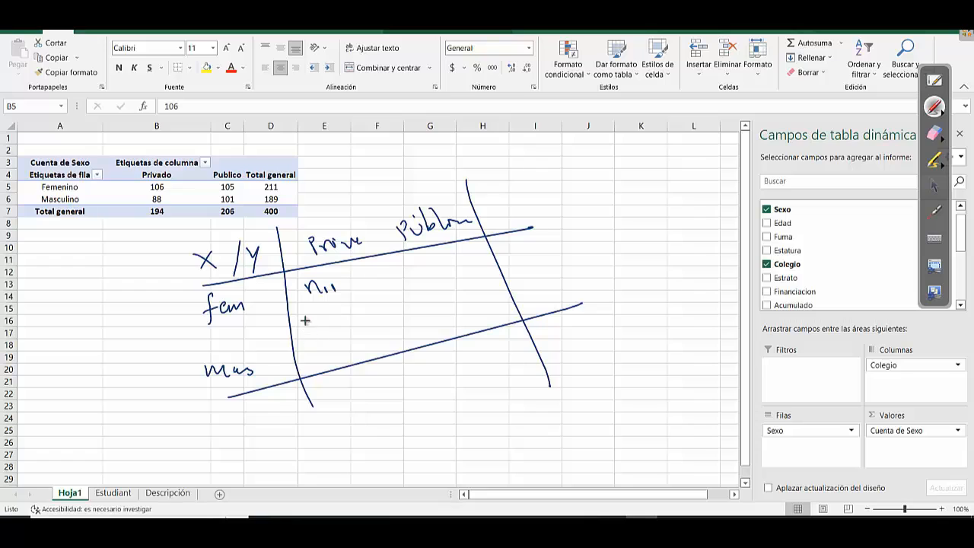
mouse_move(320, 273)
left_mouse_down()
mouse_move(353, 300)
mouse_move(325, 272)
left_mouse_up()
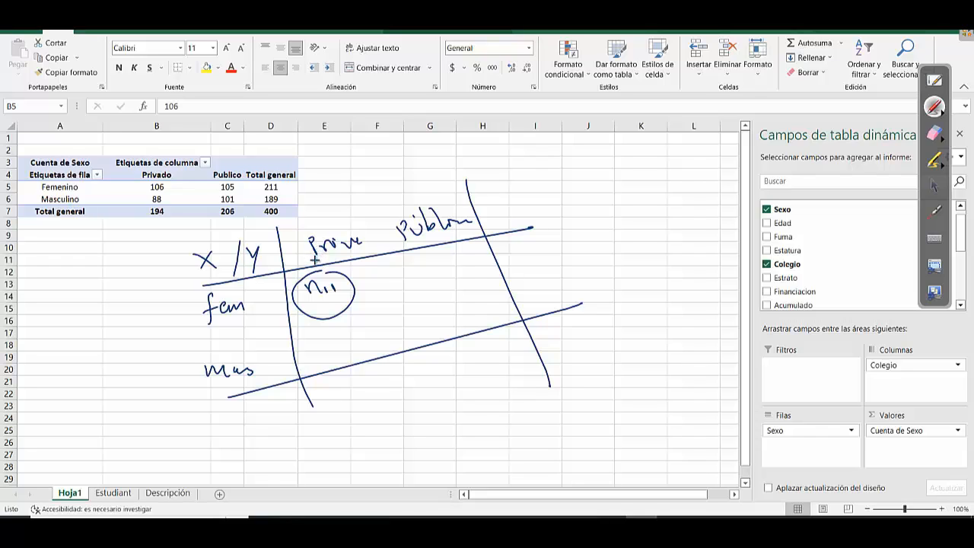
Erase the circled n11 from the hand-drawn grid and write 106 by hand in the fem–private cell
left_click(935, 133)
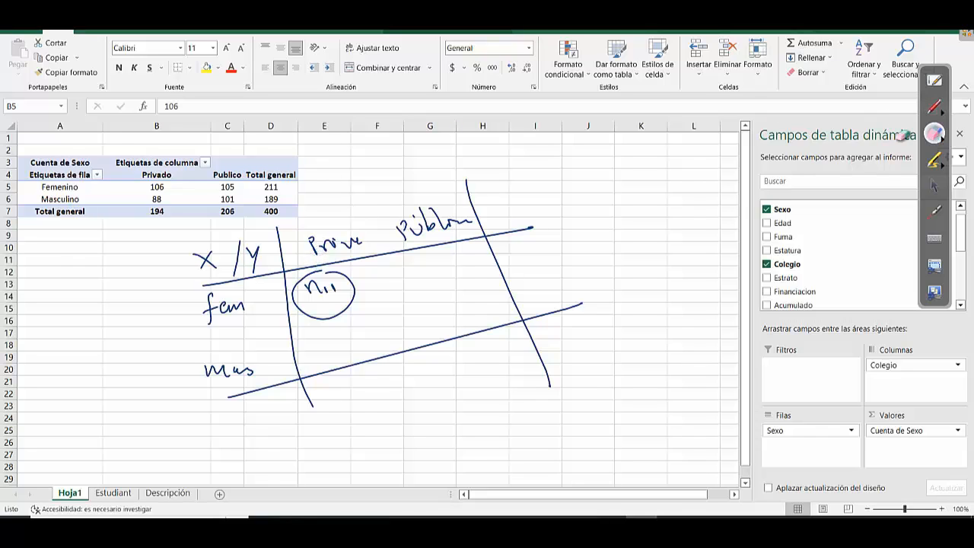
left_click_drag(370, 290, 322, 298)
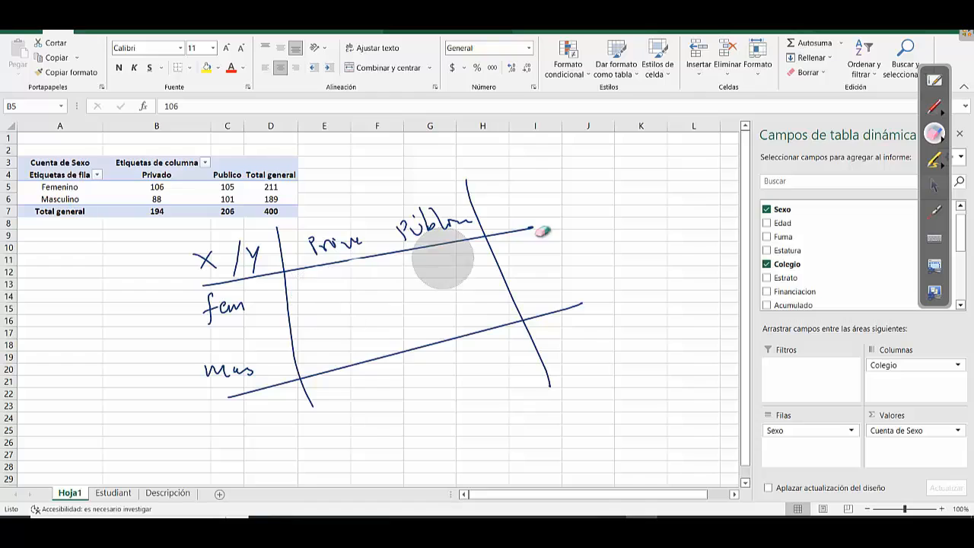
left_click(935, 107)
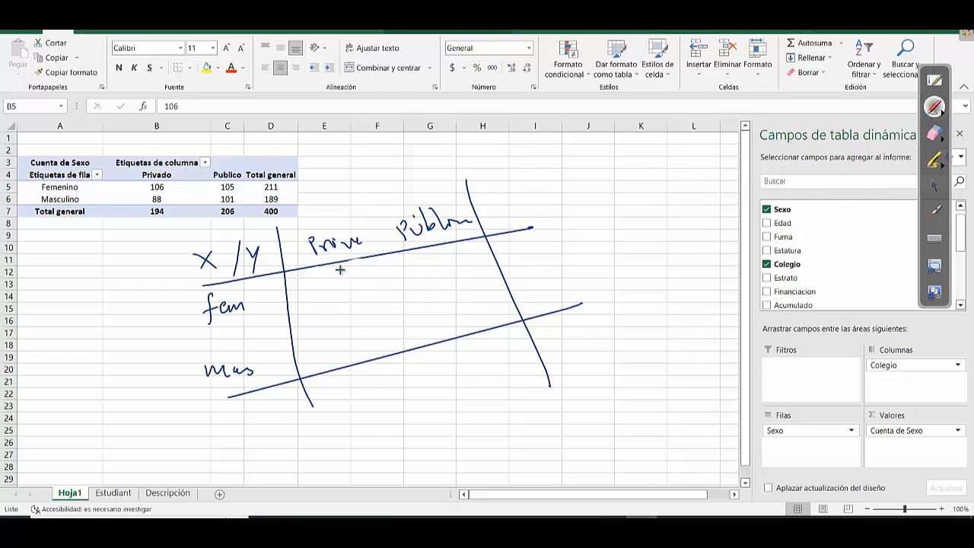
left_click_drag(342, 282, 340, 282)
left_click_drag(354, 274, 355, 284)
Replace n12 with a handwritten 105 in the grid's fem–public cell and write n21 in the mas–private cell
left_click(936, 134)
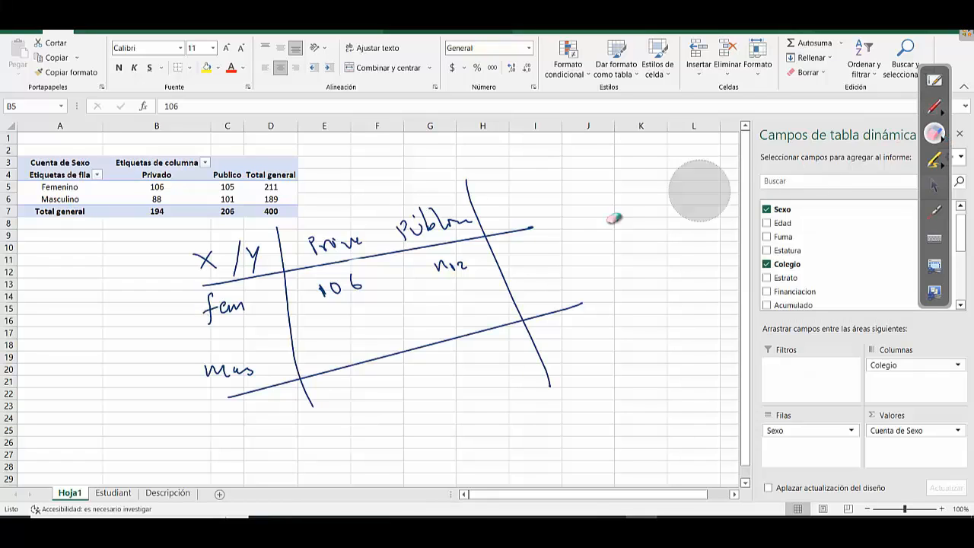
left_click_drag(446, 282, 455, 265)
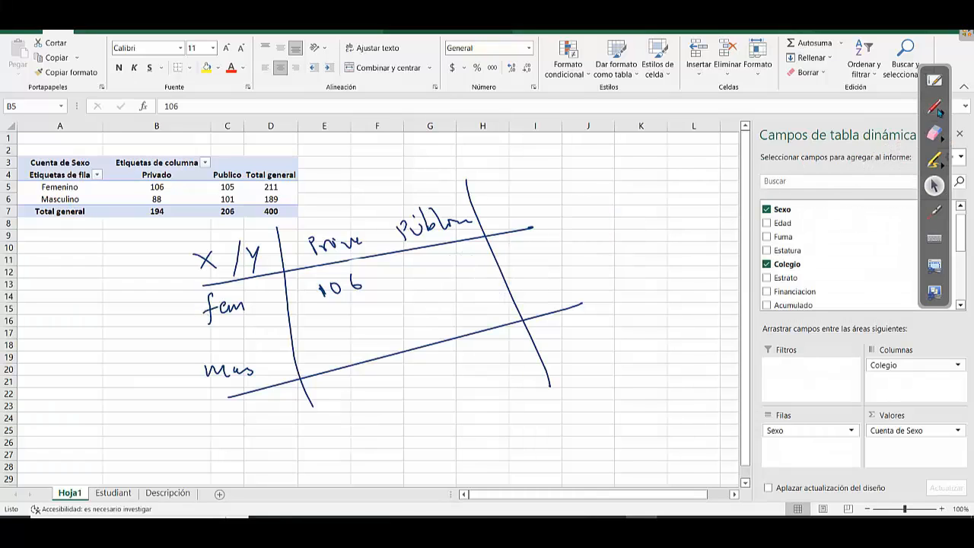
left_click(936, 107)
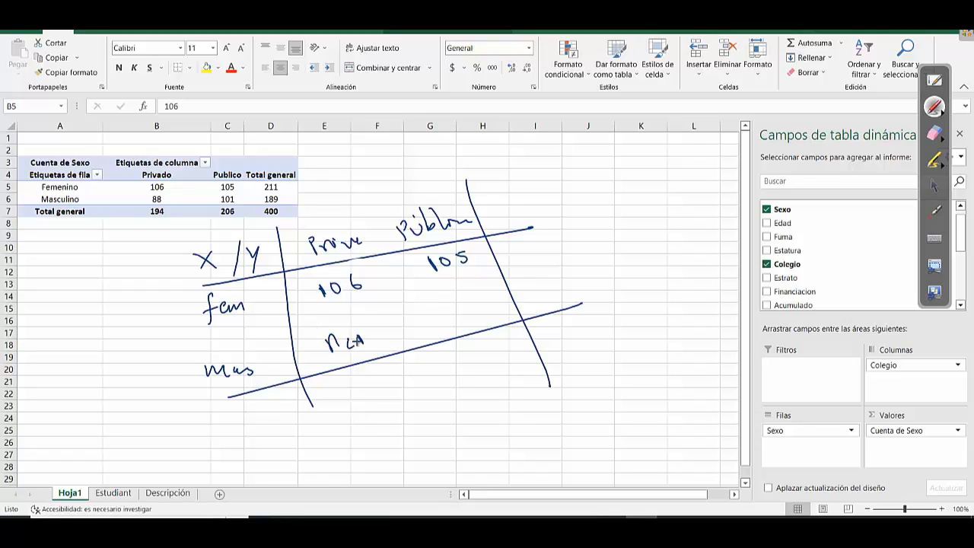
left_click_drag(340, 340, 346, 339)
Replace n21 with a handwritten 88 in the mas–private cell and write 101 in the mas–public cell
left_click(935, 133)
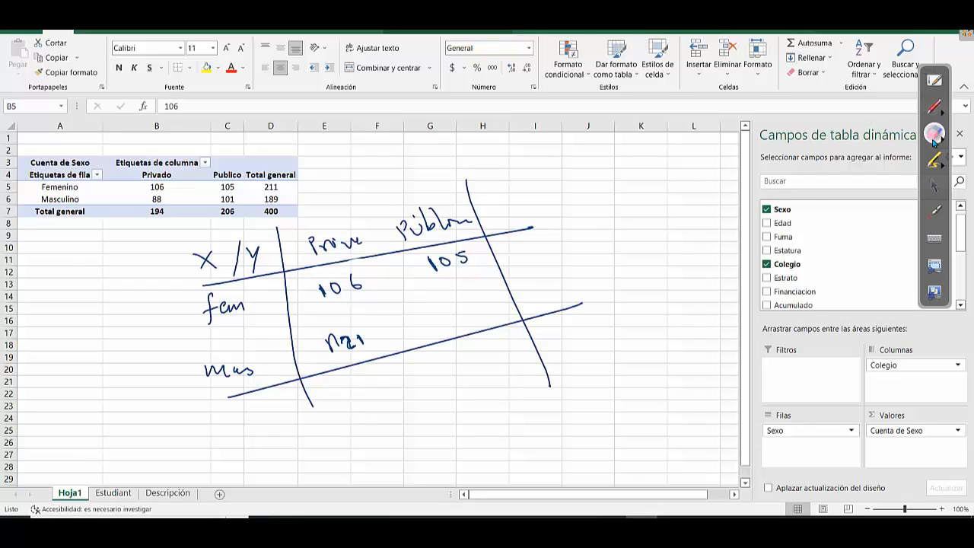
left_click_drag(344, 335, 348, 326)
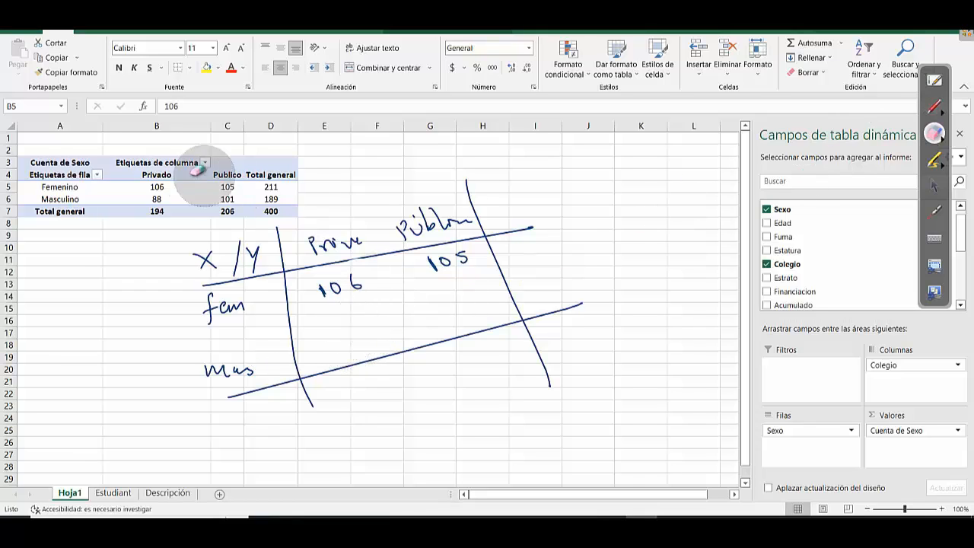
left_click(935, 108)
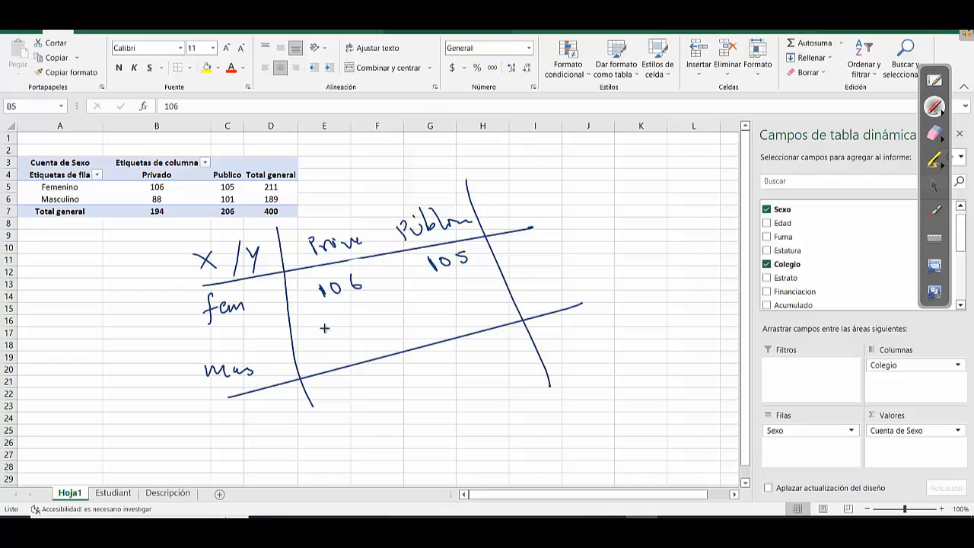
left_click_drag(329, 335, 334, 328)
left_click_drag(355, 325, 355, 328)
left_click_drag(469, 303, 467, 310)
left_click_drag(484, 301, 492, 309)
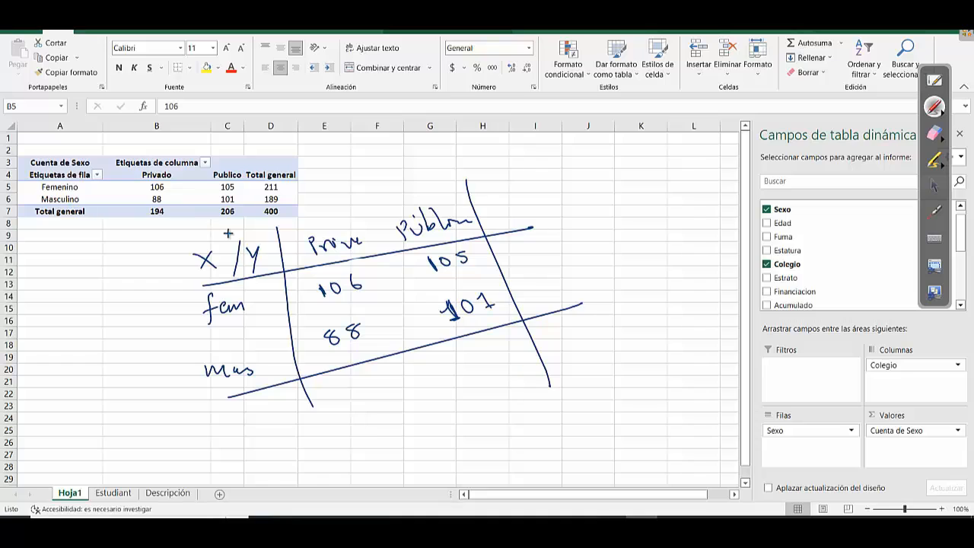
Erase the entire hand-drawn two-way grid from the sheet and return to normal cell selection
left_click(935, 187)
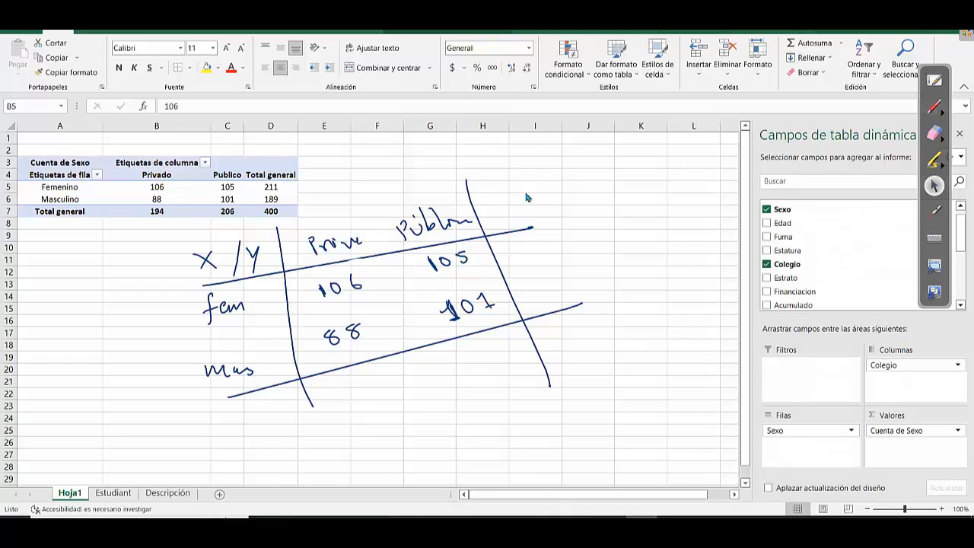
left_click(574, 449)
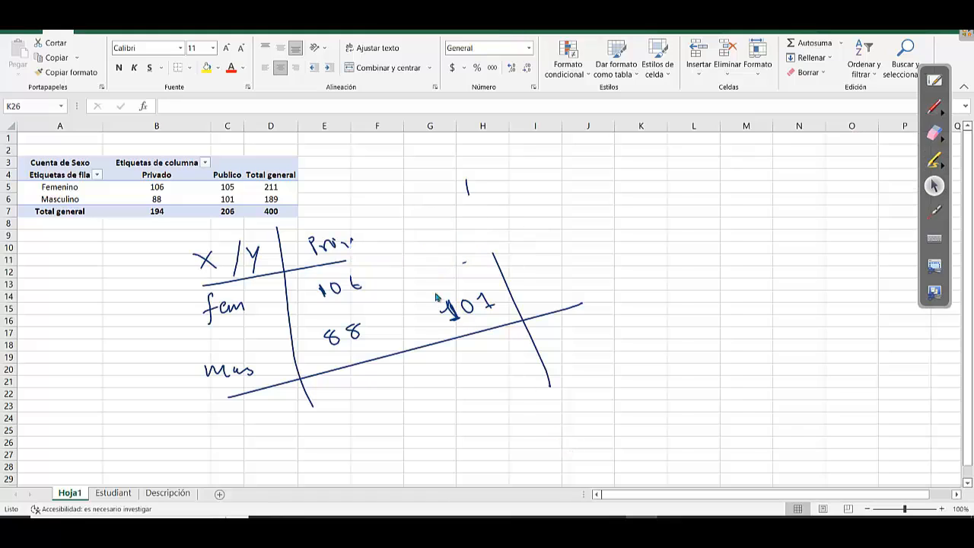
left_click(935, 134)
mouse_move(468, 304)
left_mouse_down()
mouse_move(489, 273)
mouse_move(504, 348)
mouse_move(336, 392)
mouse_move(319, 276)
mouse_move(178, 272)
mouse_move(380, 274)
mouse_move(519, 236)
left_mouse_up()
left_click(934, 186)
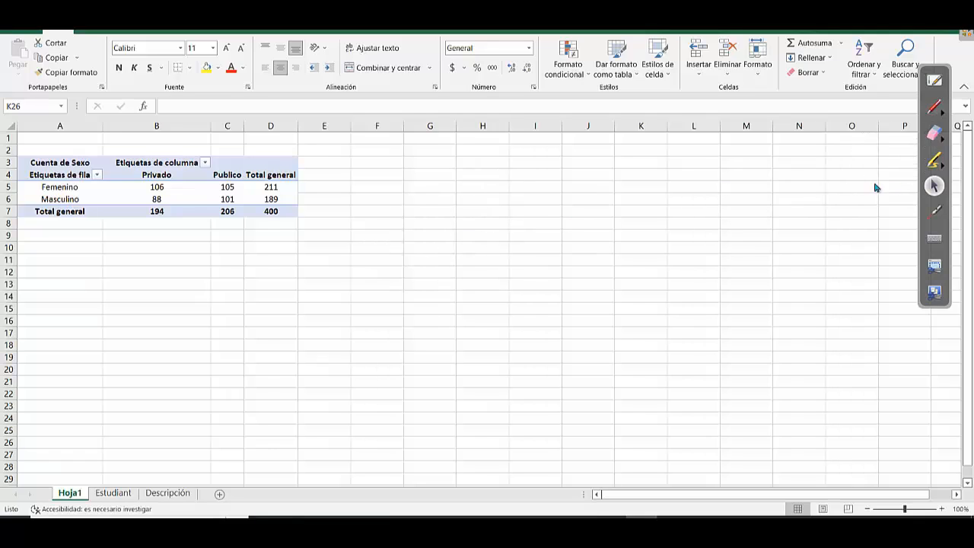
Write the notations nij and fij by hand on the blank area beside the pivot table
left_click(934, 107)
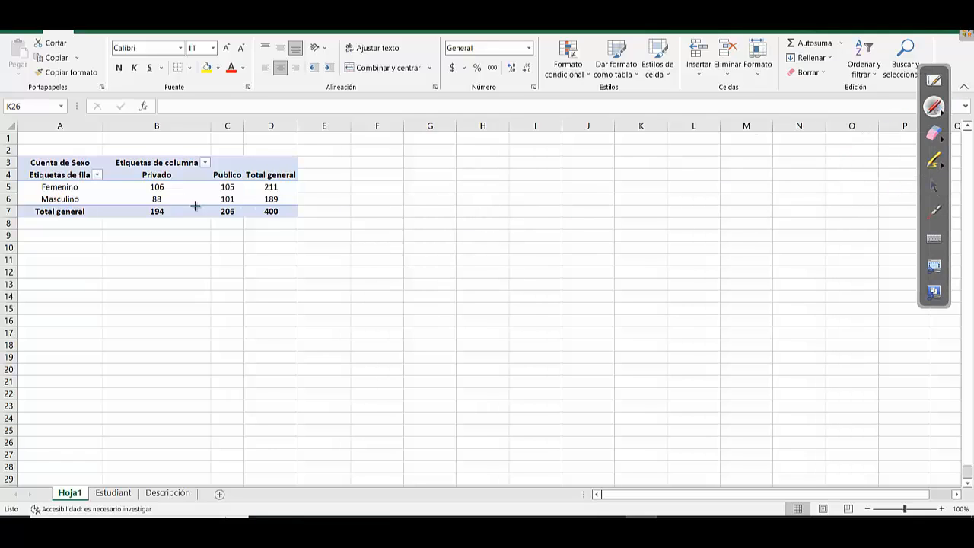
mouse_move(477, 195)
left_mouse_down()
mouse_move(480, 176)
mouse_move(496, 211)
left_mouse_up()
mouse_move(600, 173)
left_mouse_down()
mouse_move(596, 226)
mouse_move(621, 226)
left_mouse_up()
left_click(628, 181)
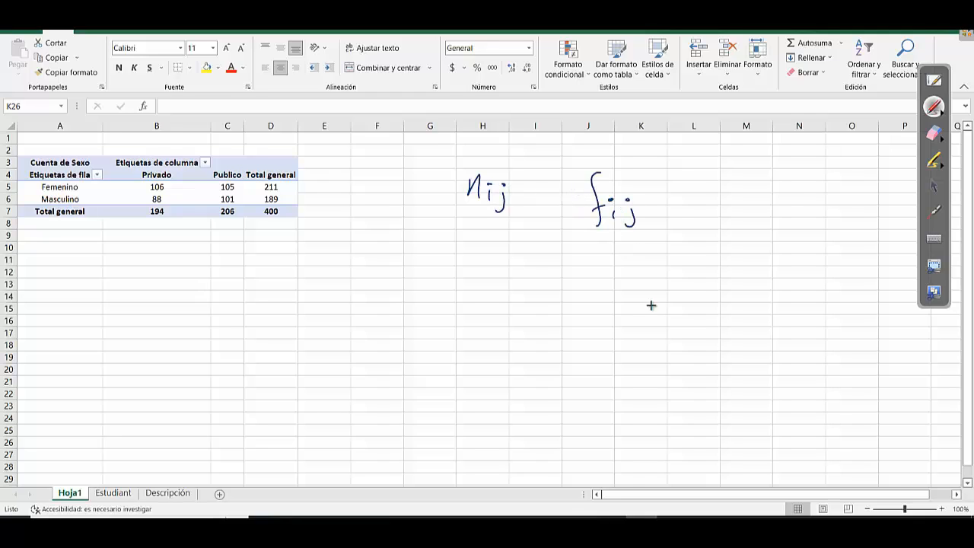
Examine the summary calculation types offered in the Cuenta de Sexo value field settings, and leave without applying any
left_click(934, 186)
left_click(195, 198)
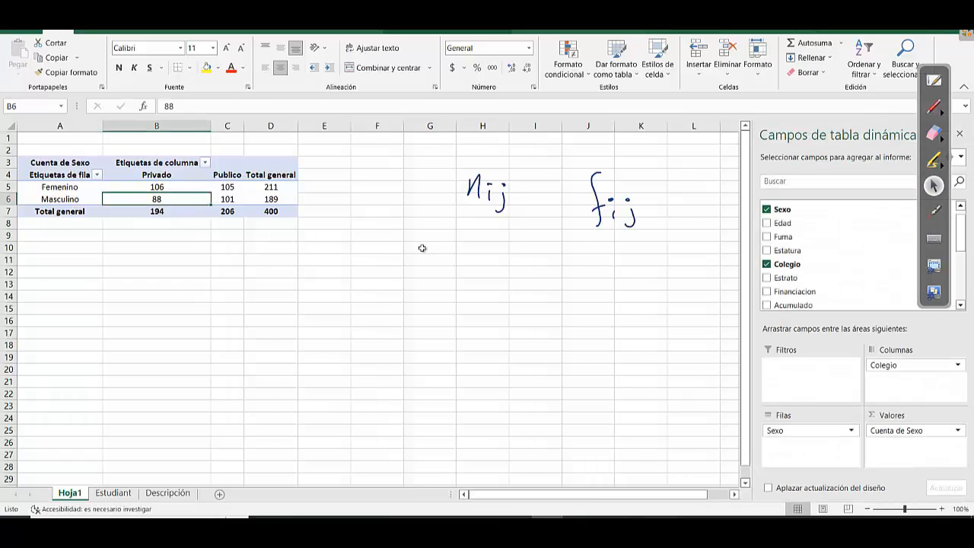
left_click(891, 430)
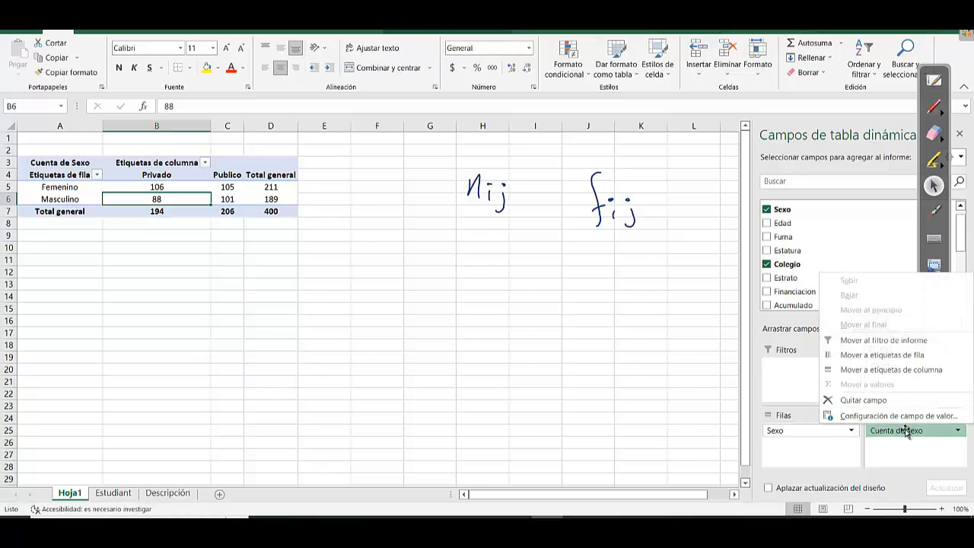
left_click(880, 417)
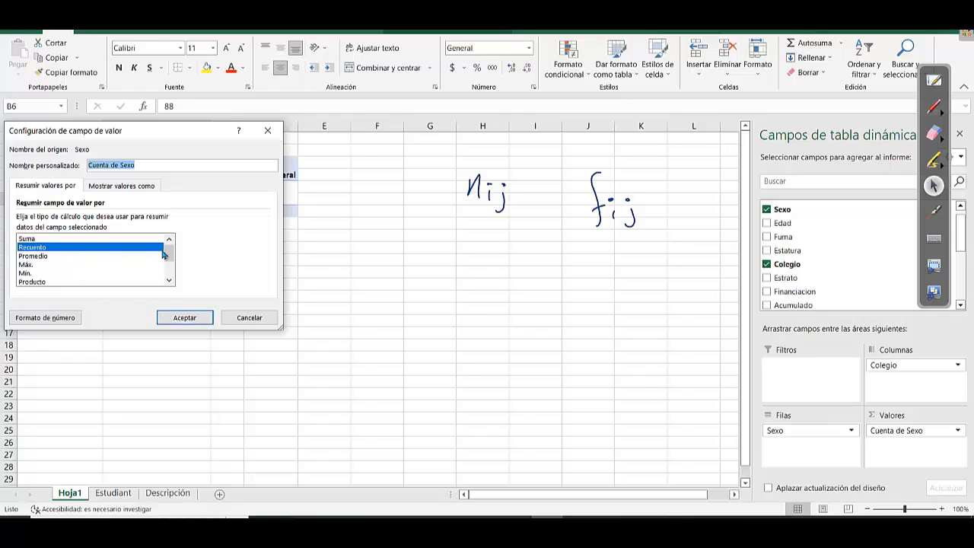
mouse_move(170, 253)
left_mouse_down()
mouse_move(170, 275)
mouse_move(169, 248)
mouse_move(143, 251)
mouse_move(169, 262)
mouse_move(168, 277)
mouse_move(169, 251)
left_mouse_up()
left_click(109, 259)
left_click(104, 267)
left_click(102, 274)
left_click(103, 284)
left_click(140, 241)
left_click(143, 257)
left_click(142, 249)
left_click(150, 264)
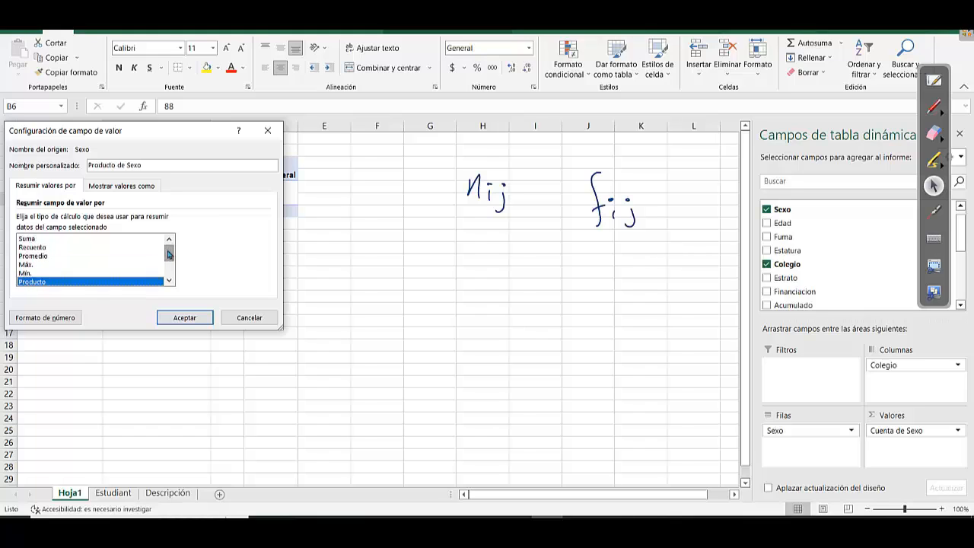
left_click(249, 318)
left_click(313, 295)
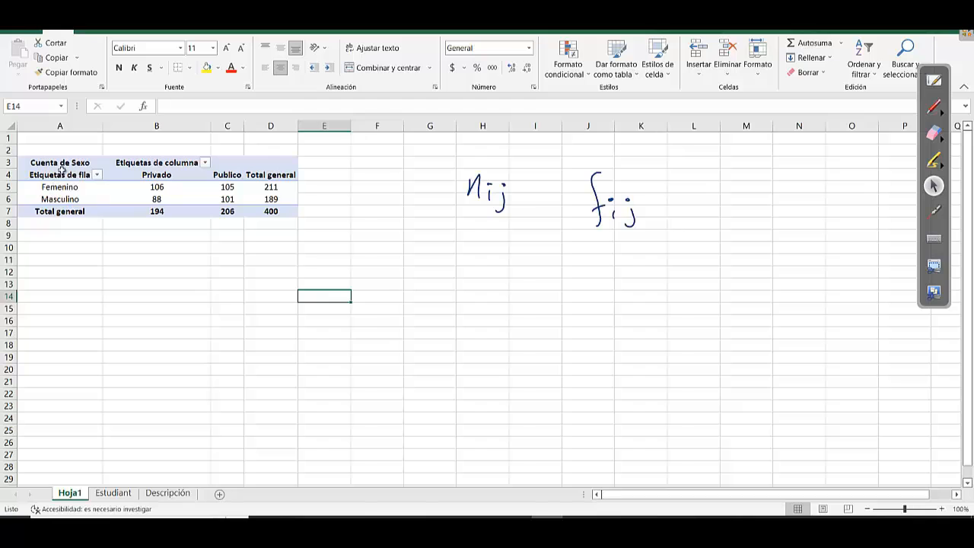
Copy the whole pivot table, paste it as values at C9 of a new sheet, and fit column C to its contents
left_click_drag(60, 164, 258, 214)
key("ctrl+c")
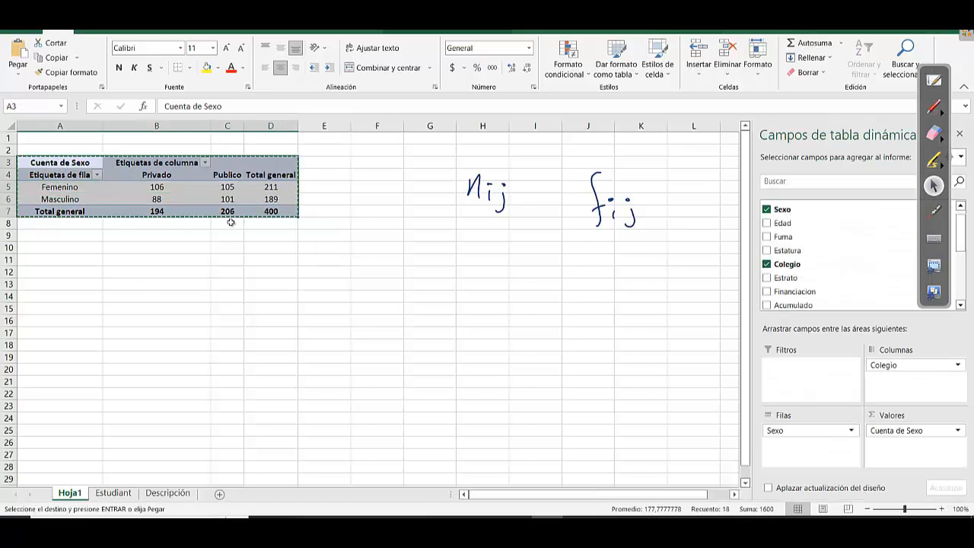
left_click(73, 295)
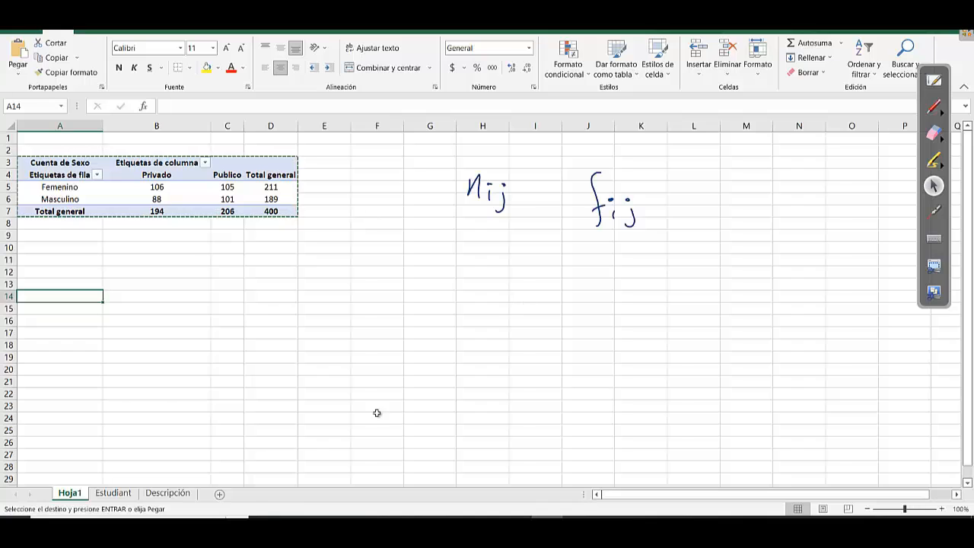
left_click(221, 495)
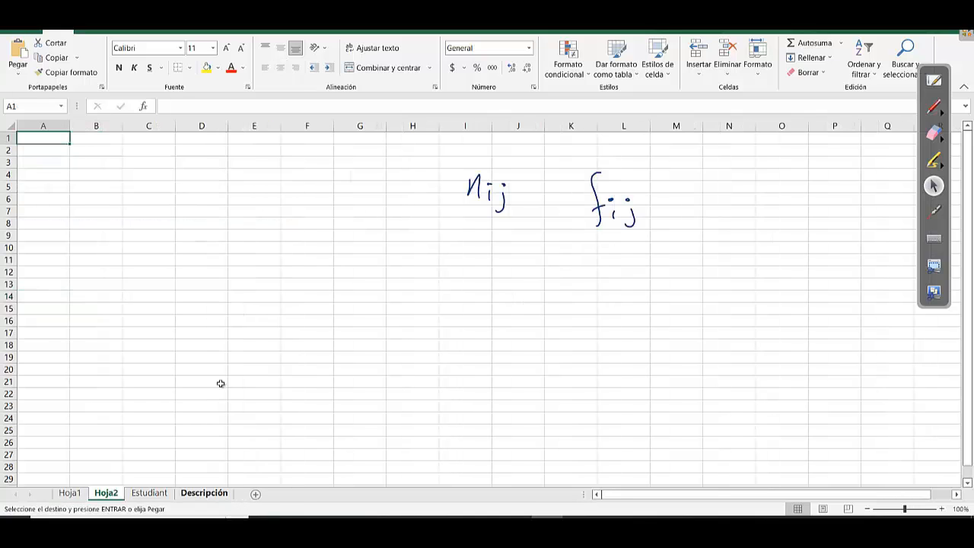
left_click(137, 230)
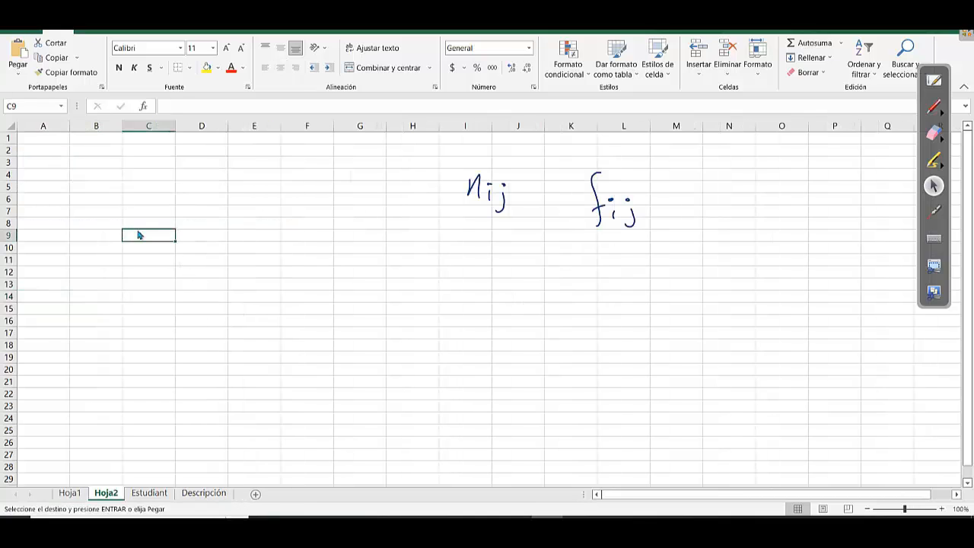
right_click(137, 237)
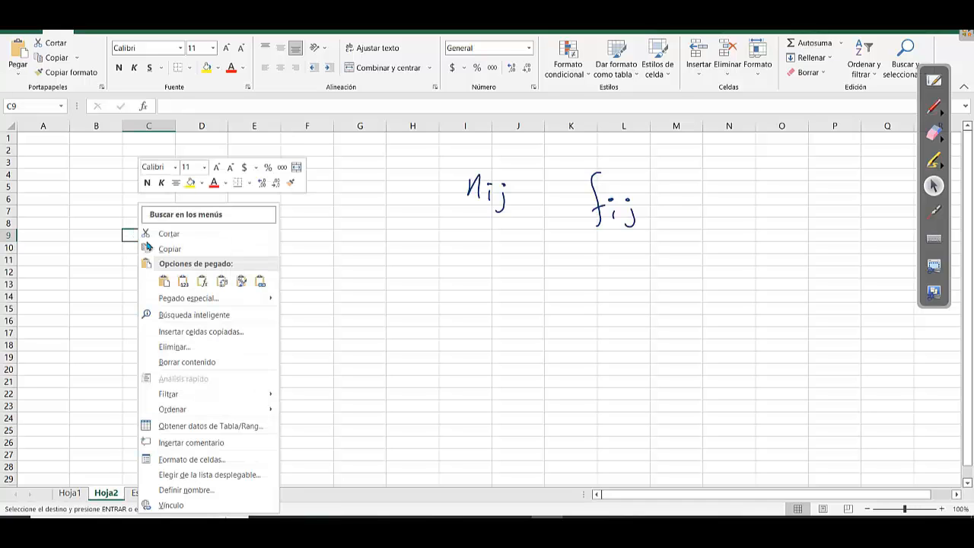
left_click(182, 281)
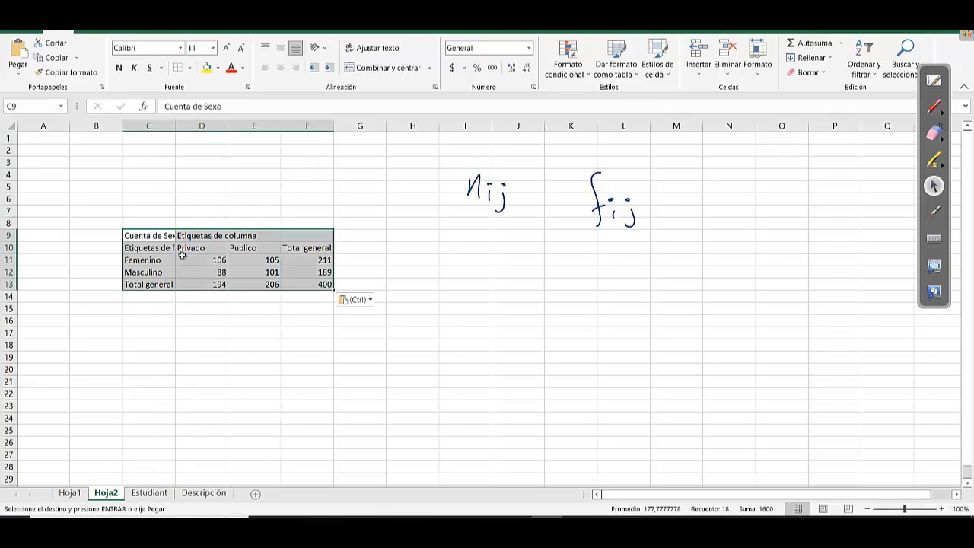
double_click(176, 126)
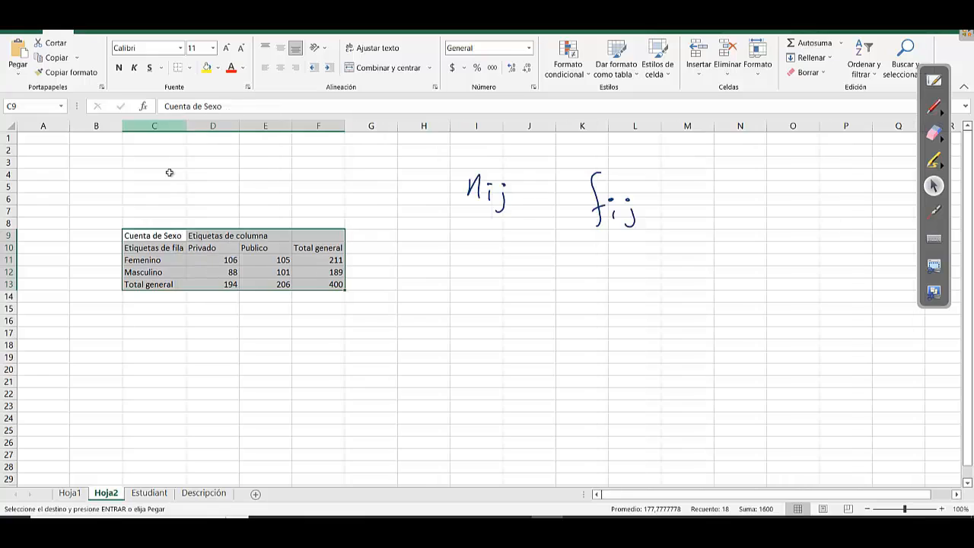
Replace the "Cuenta de Sexo" heading in C9 of the pasted table with "sexo"
left_click(157, 237)
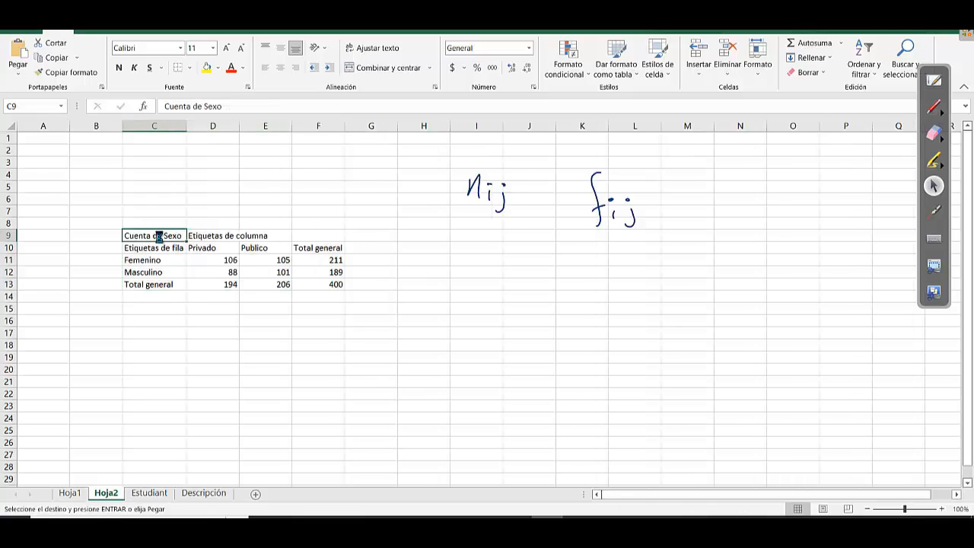
key("Delete")
left_click(158, 247)
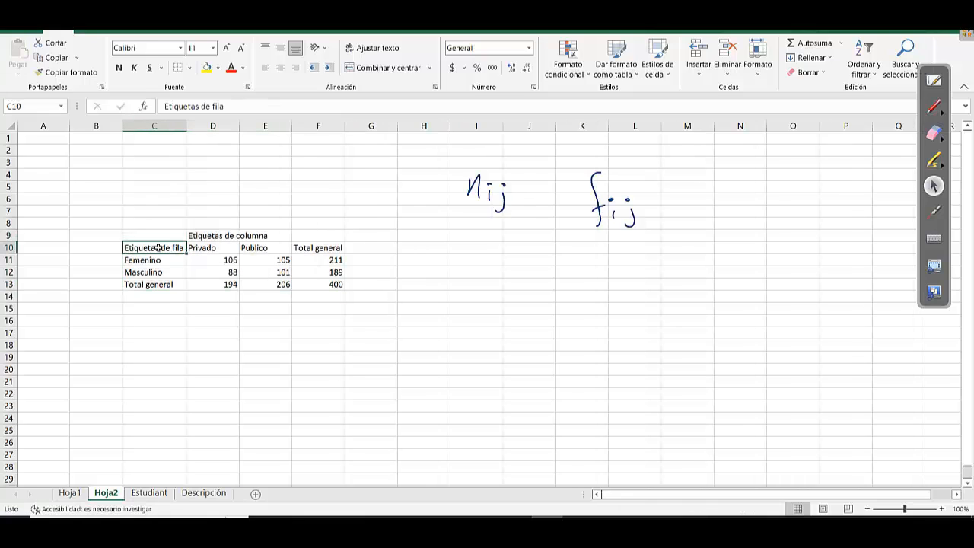
key("Up")
type("sexo")
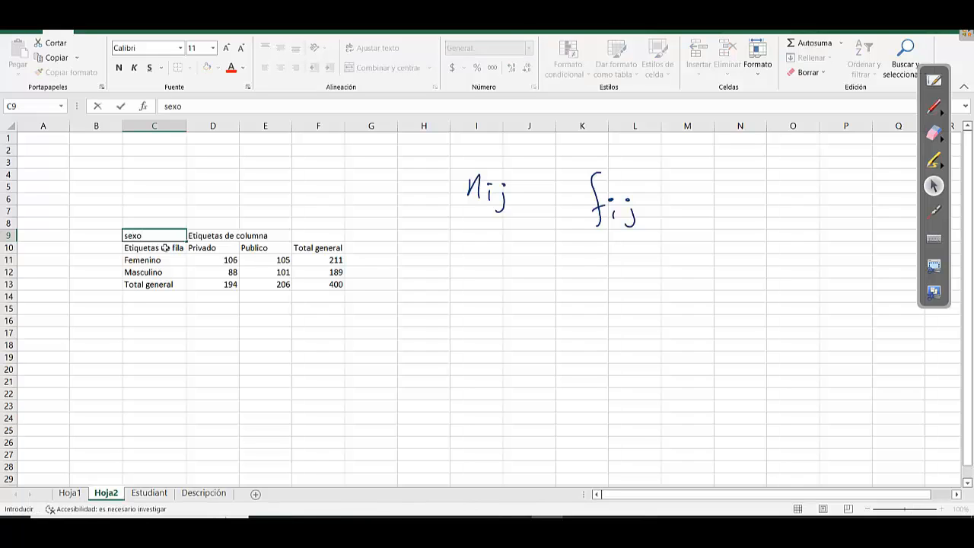
Clear the column-label heading in D9:E9, merge and center those cells, and enter "Colegio"
left_click_drag(204, 238, 266, 237)
key("Delete")
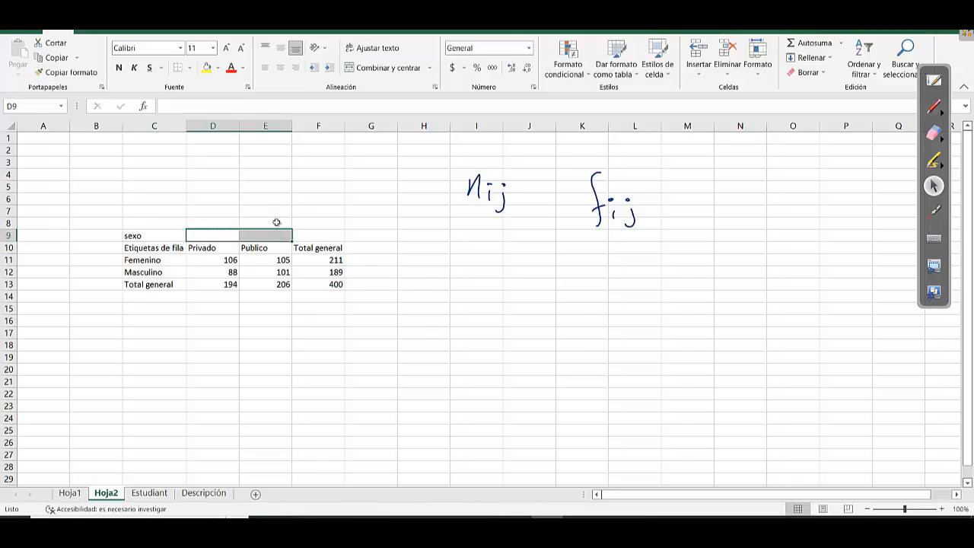
left_click(392, 68)
type("C")
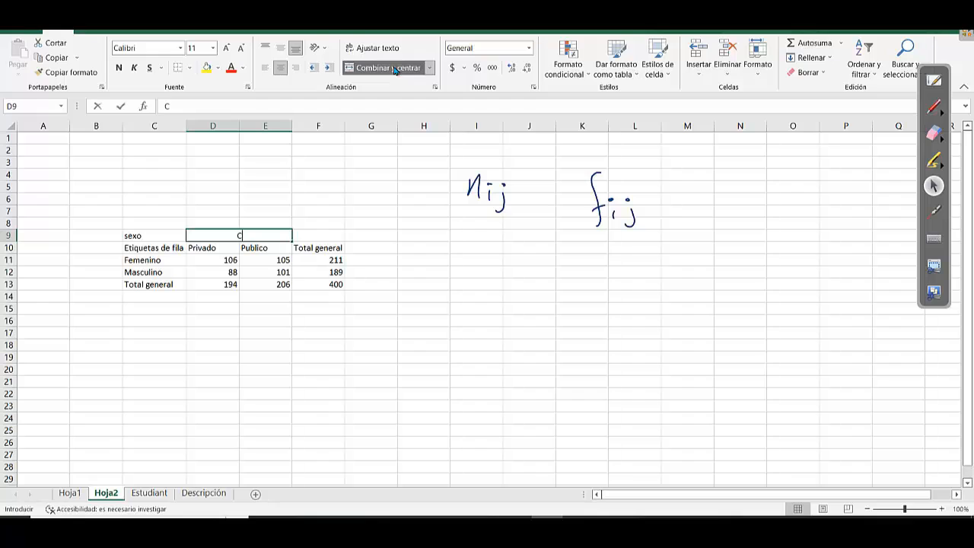
type("olegio")
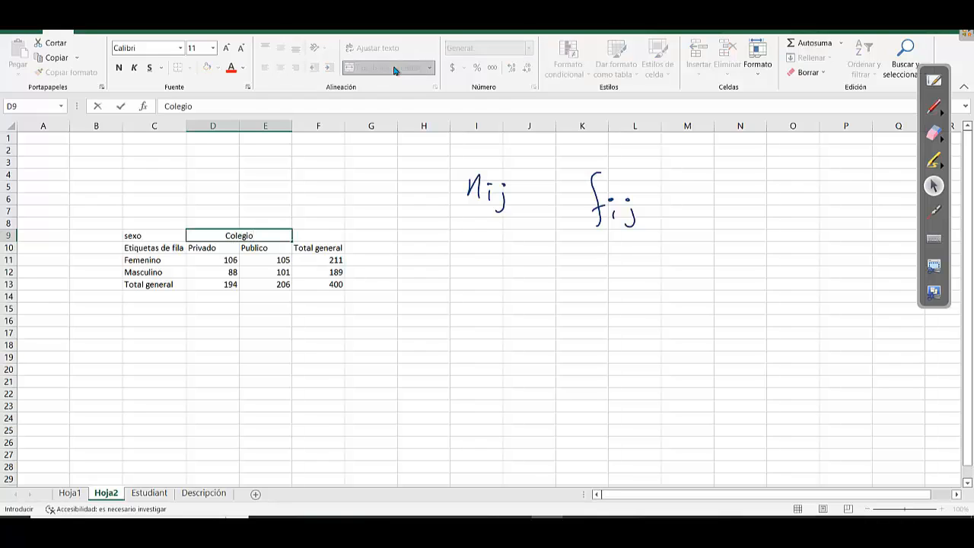
left_click(493, 149)
Clear the "Etiquetas de fila" label from C10 and select the sexo heading cell above it
left_click(148, 248)
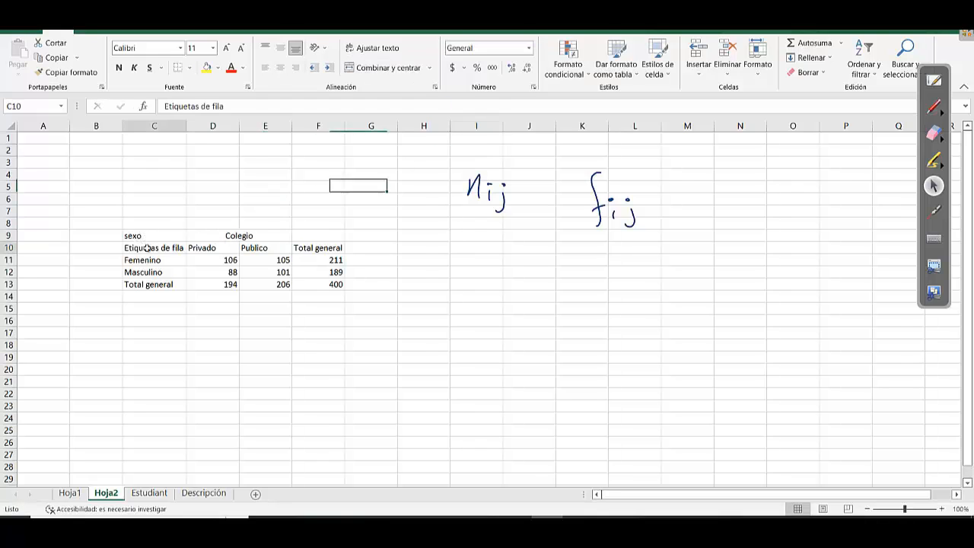
key("Delete")
left_click(172, 236)
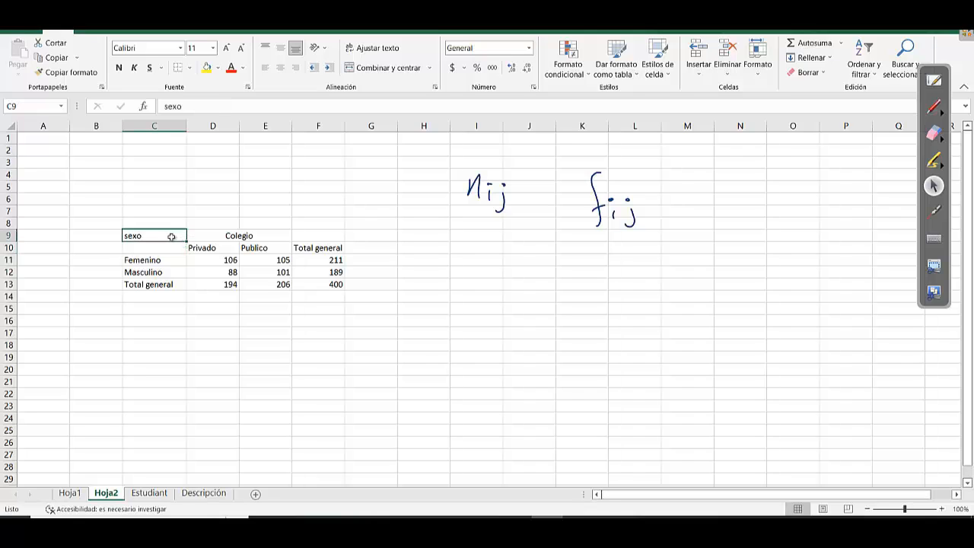
Move the sexo heading from C9 down to C10 and center the contents of all cells in the sheet
left_click_drag(172, 245, 170, 252)
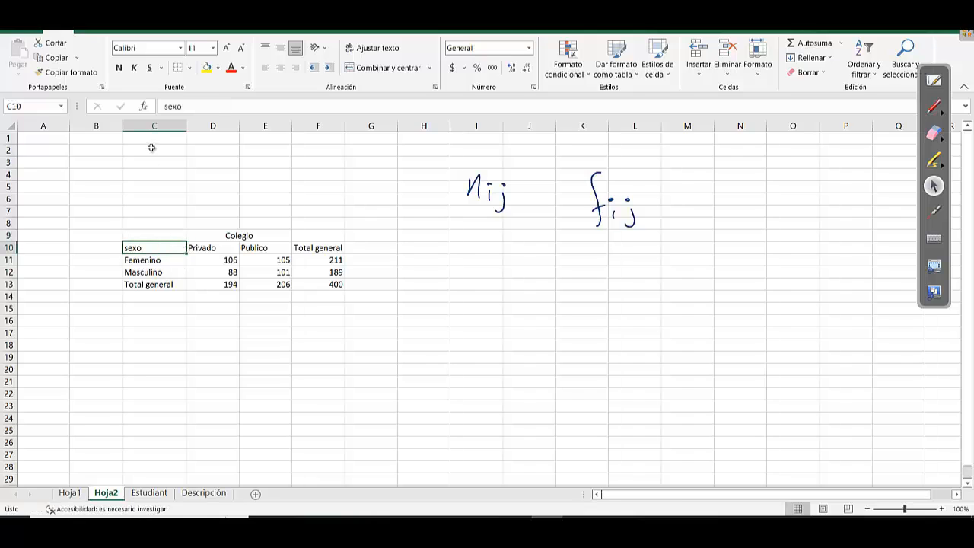
left_click(9, 125)
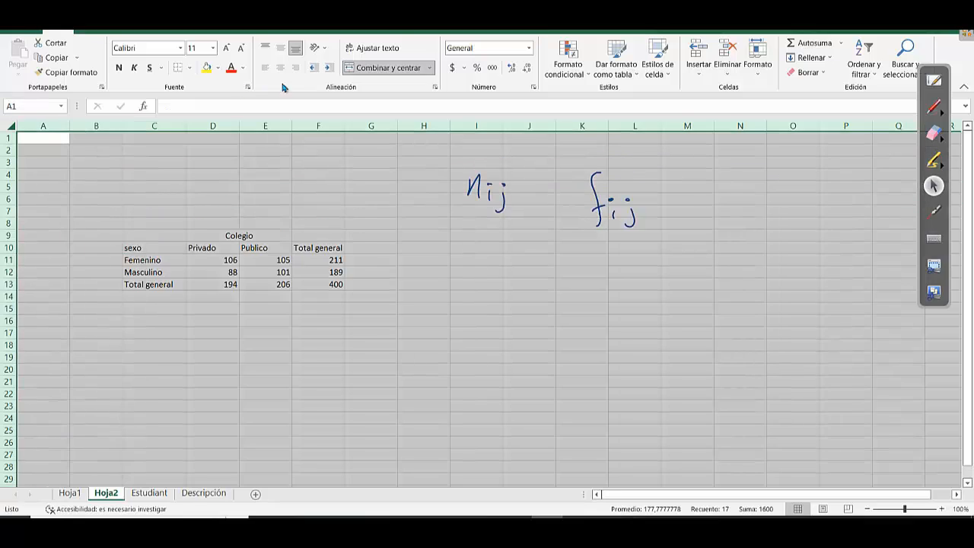
left_click(283, 67)
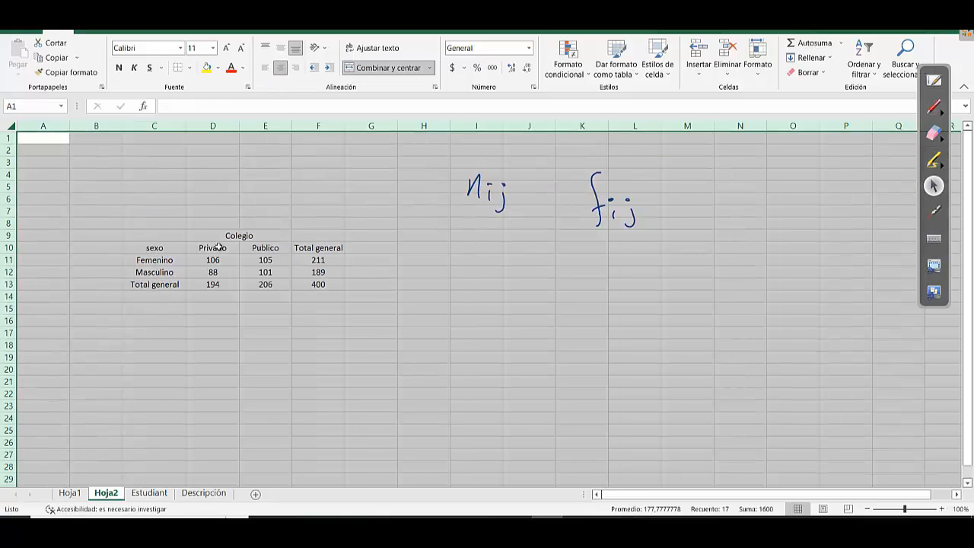
left_click(213, 258)
Extend the heading in C10 to "sexo/colegio" and clear the merged Colegio heading above the table
left_click(165, 247)
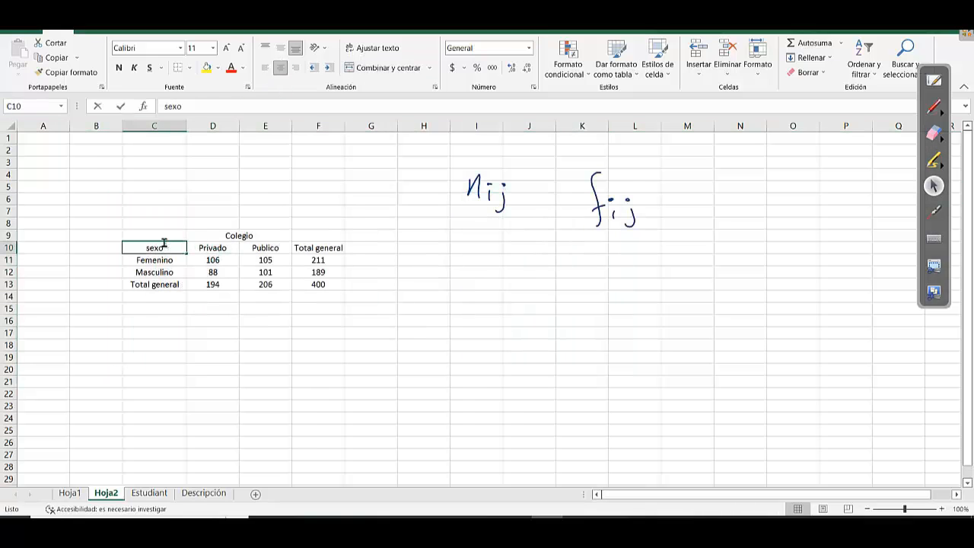
left_click_drag(160, 241, 161, 236)
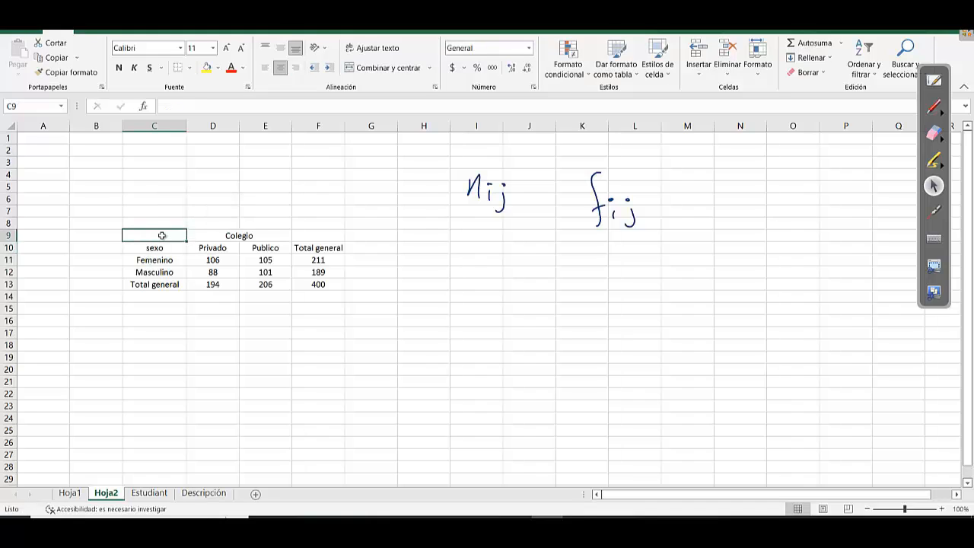
left_click(157, 244)
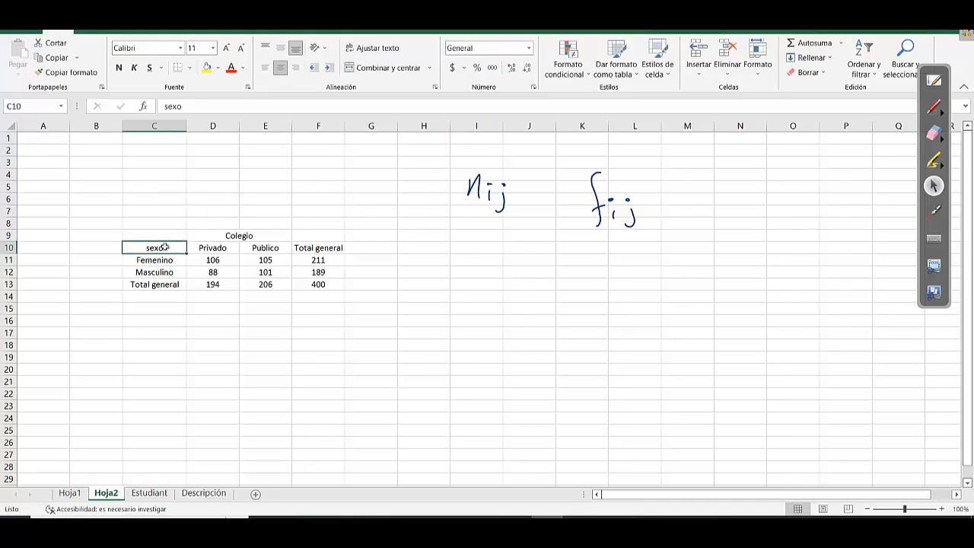
double_click(165, 248)
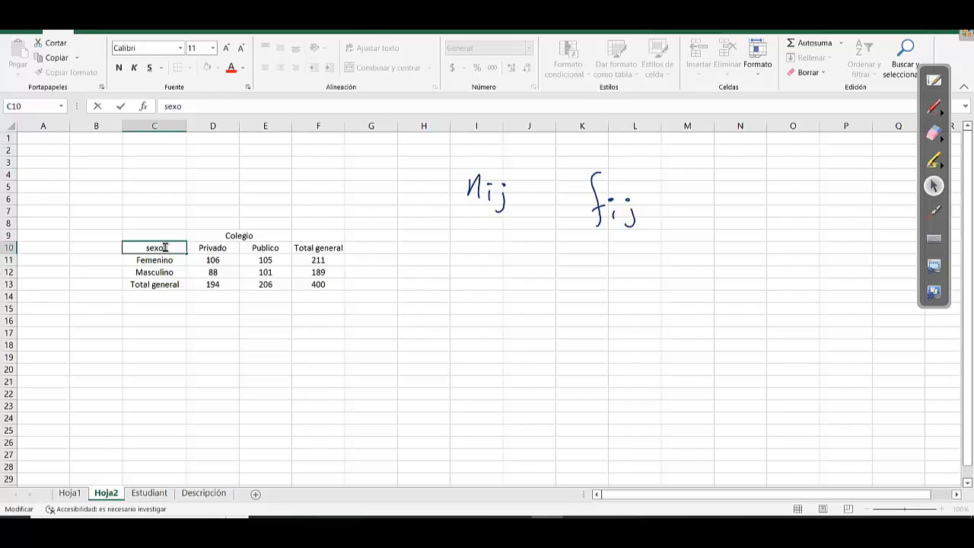
type("/colegio")
left_click(230, 237)
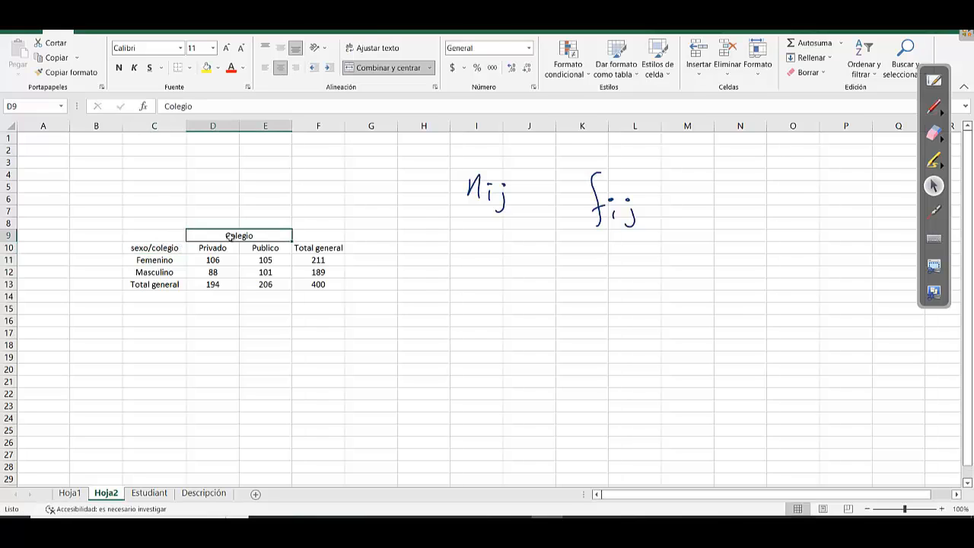
key("Delete")
Add all borders to C10:F13, bold the row and column headings, and fill C10:E10 and C11:C12 yellow
left_click_drag(164, 251, 348, 292)
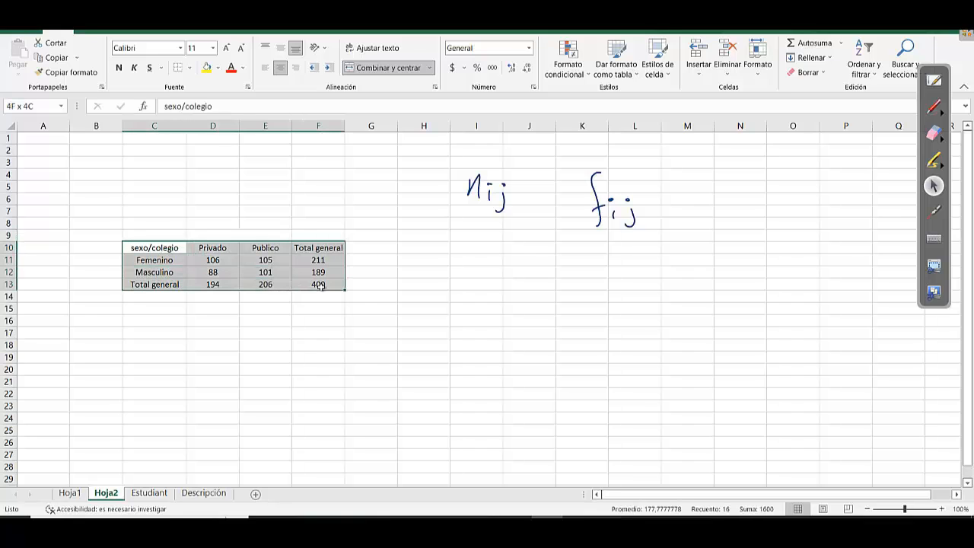
left_click(190, 68)
left_click(194, 184)
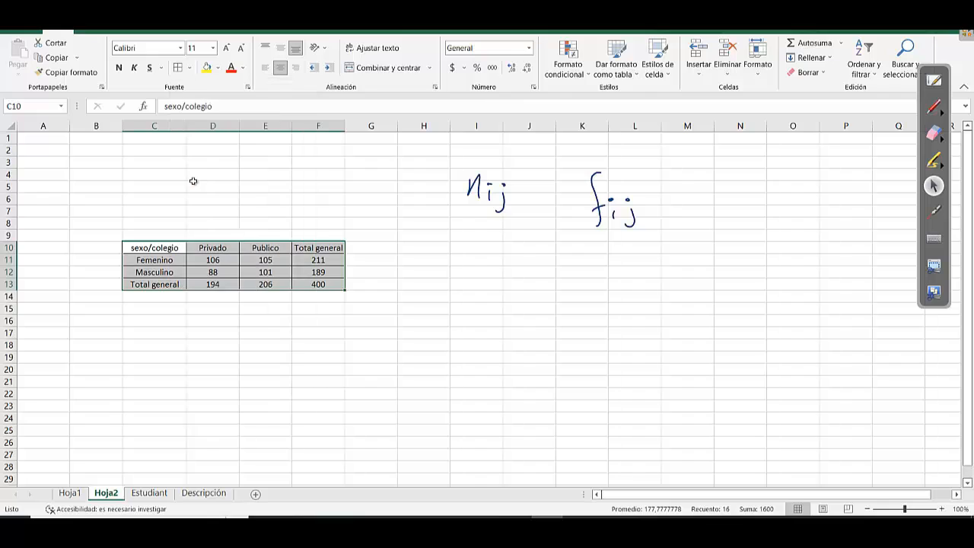
left_click(315, 259)
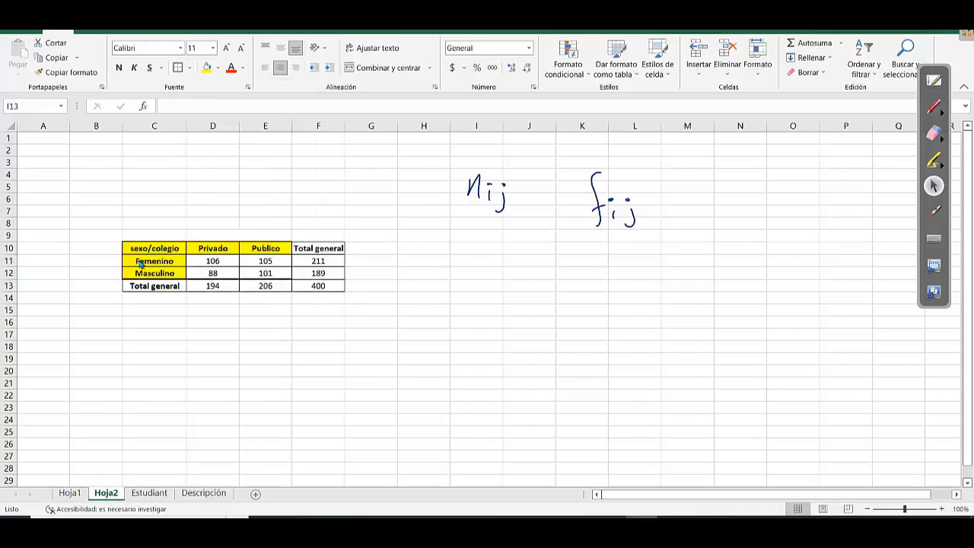
left_click(150, 320)
Copy the formatted table C10:F13 to C17 and clear the numbers in D18:F20 of the copy
left_click_drag(152, 248, 312, 292)
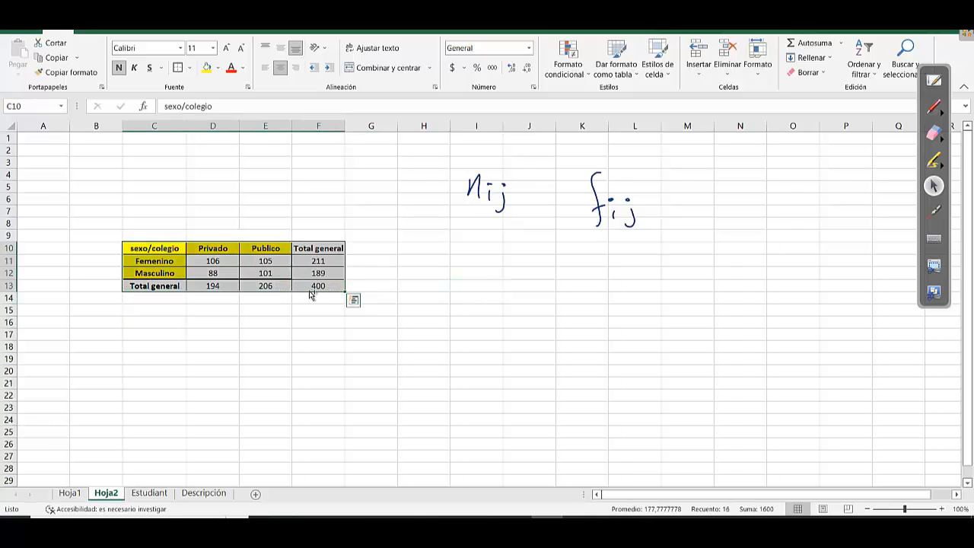
key("ctrl+c")
left_click(156, 335)
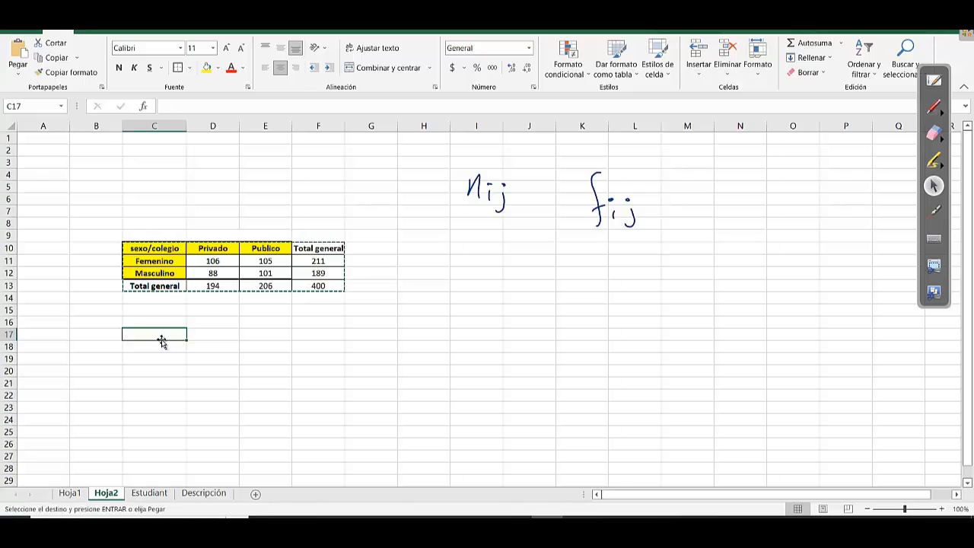
key("ctrl+v")
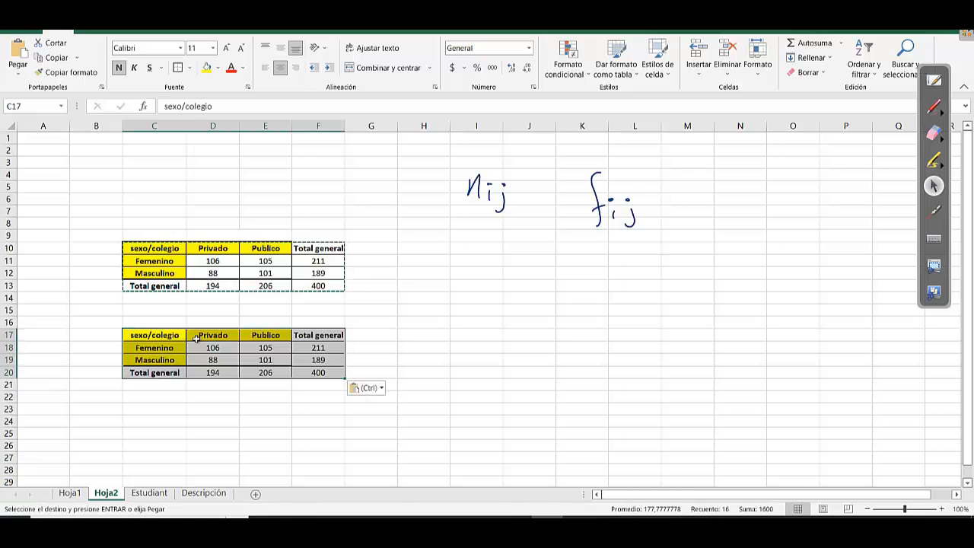
left_click(195, 337)
left_click_drag(202, 349, 310, 369)
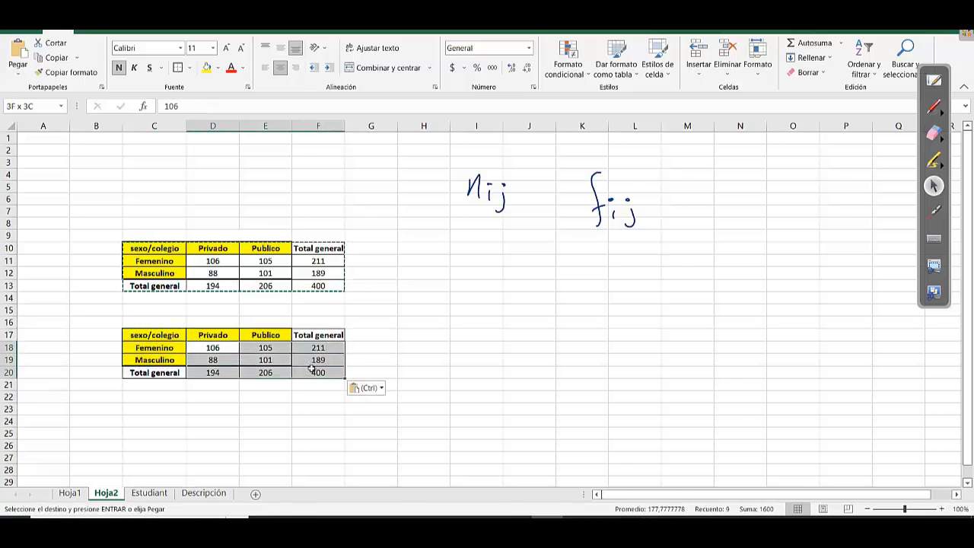
key("Delete")
left_click(228, 352)
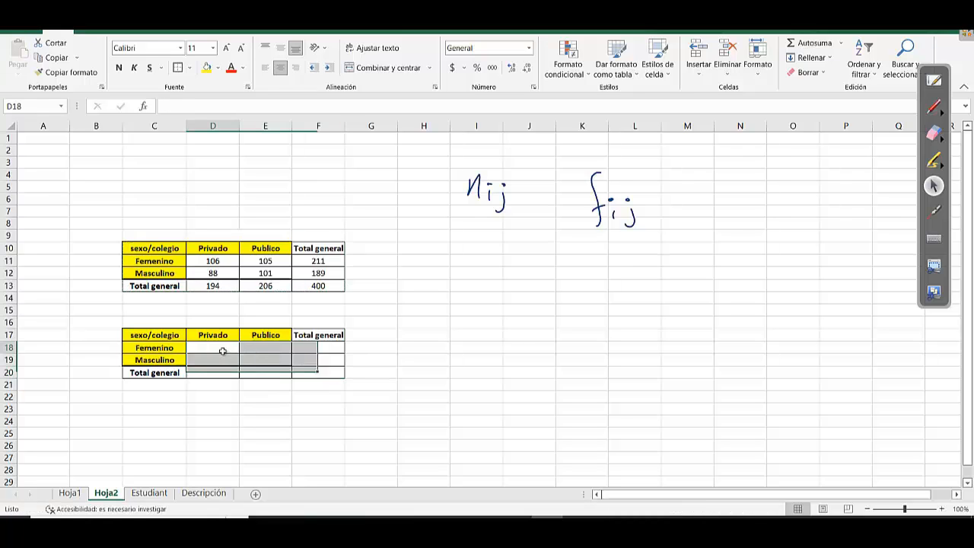
type("=")
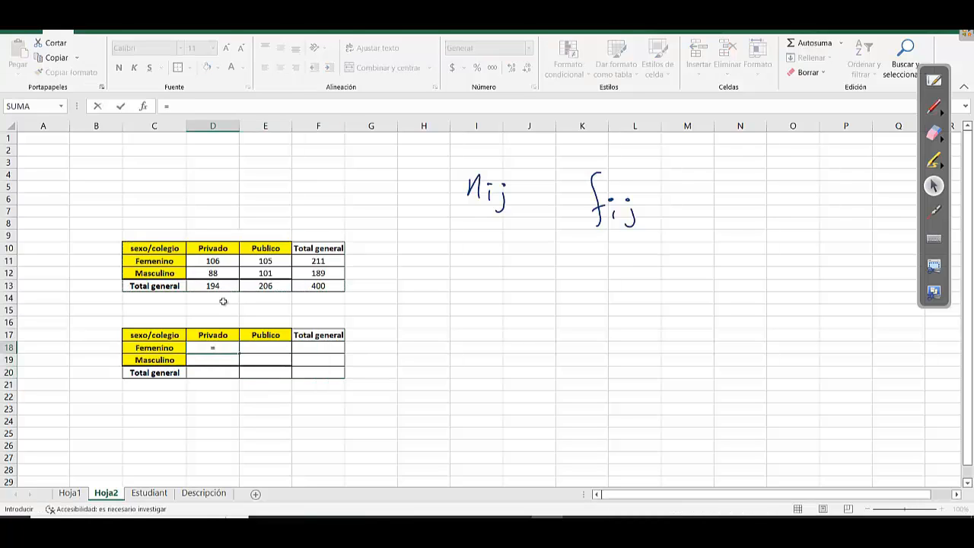
key("Escape")
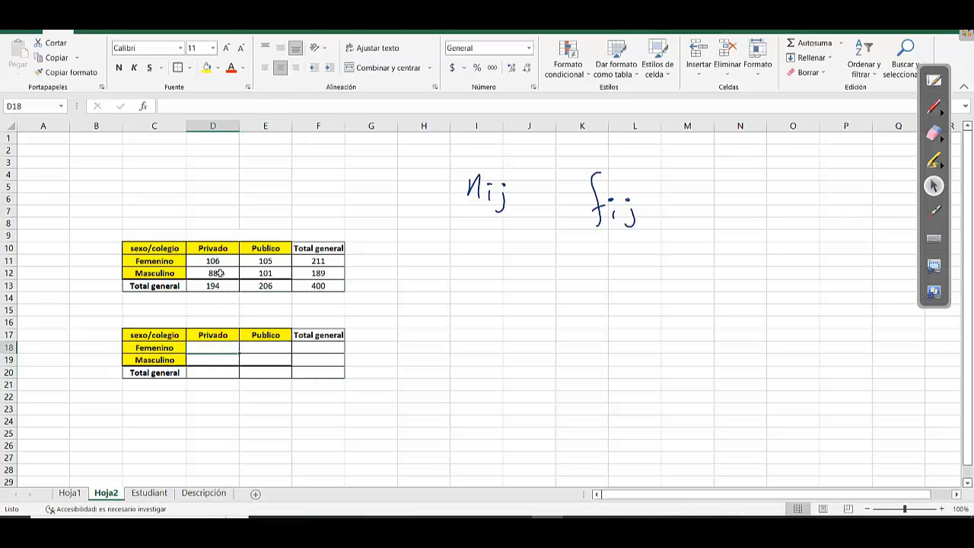
Handwrite the joint relative frequency formula fij = nij / n beside the tables with the annotation pen
left_click(500, 289)
left_click(934, 107)
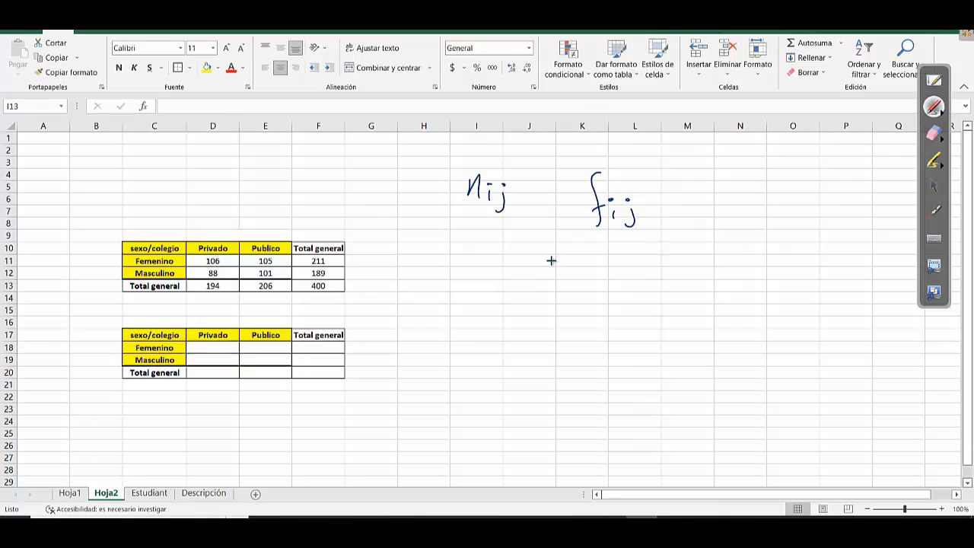
mouse_move(477, 298)
left_mouse_down()
mouse_move(472, 346)
mouse_move(479, 329)
left_mouse_up()
left_click_drag(491, 330, 491, 340)
left_click_drag(537, 306, 551, 312)
mouse_move(627, 275)
left_mouse_down()
mouse_move(624, 289)
mouse_move(658, 286)
left_mouse_up()
mouse_move(624, 323)
left_mouse_down()
mouse_move(635, 302)
mouse_move(648, 321)
left_mouse_up()
left_click(934, 186)
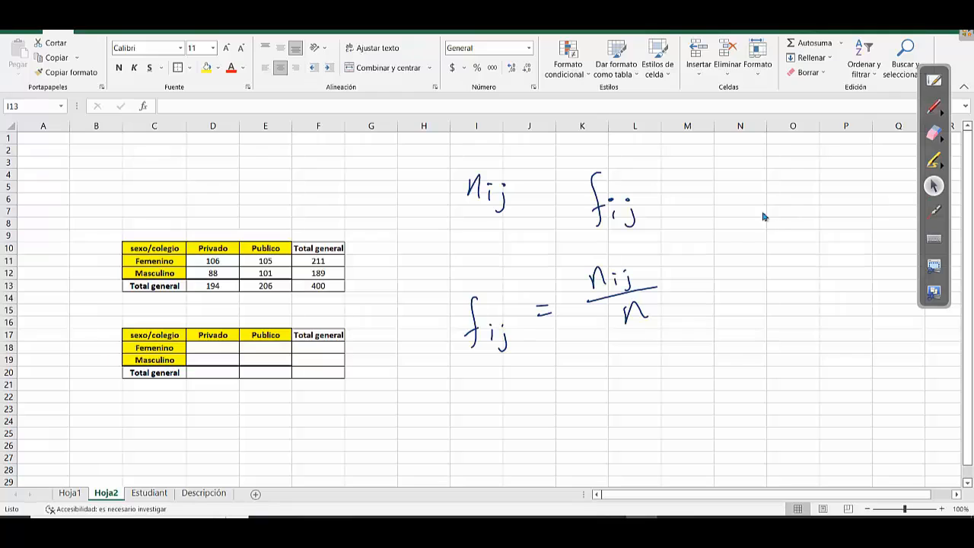
Circle the grand total in F13 with the annotation pen and return to the normal pointer
left_click(931, 109)
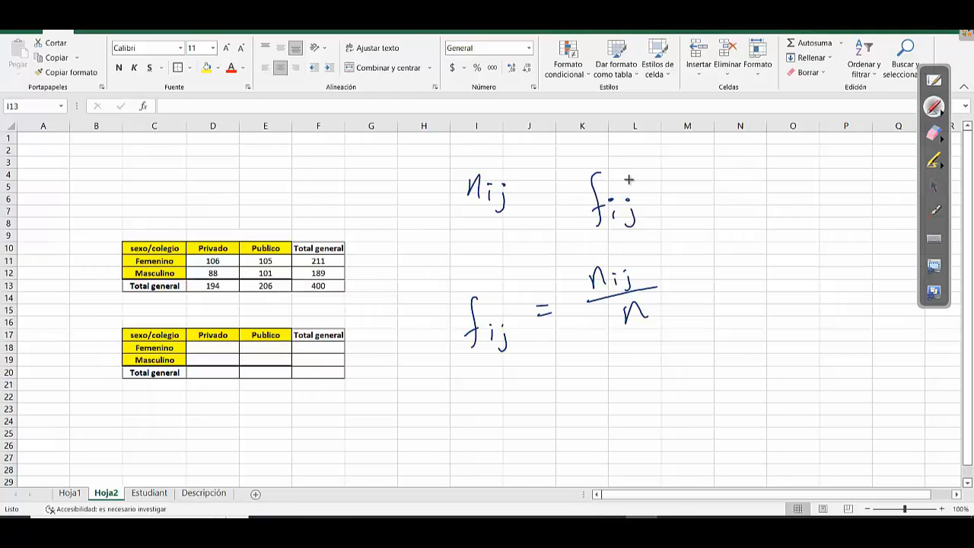
left_click_drag(316, 281, 319, 279)
left_click(933, 186)
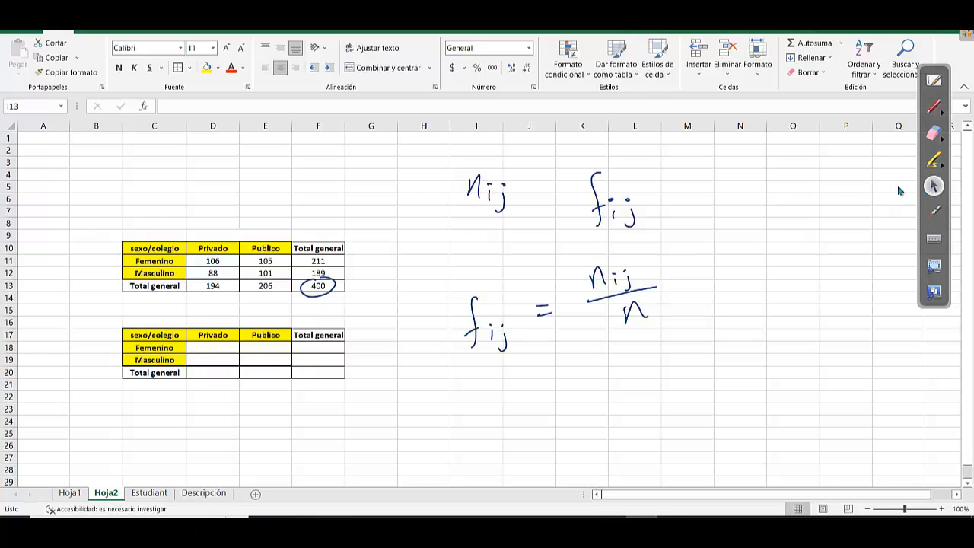
Calculate the Femenino–Privado relative frequency in D18 with the formula =D11/F13
left_click(227, 349)
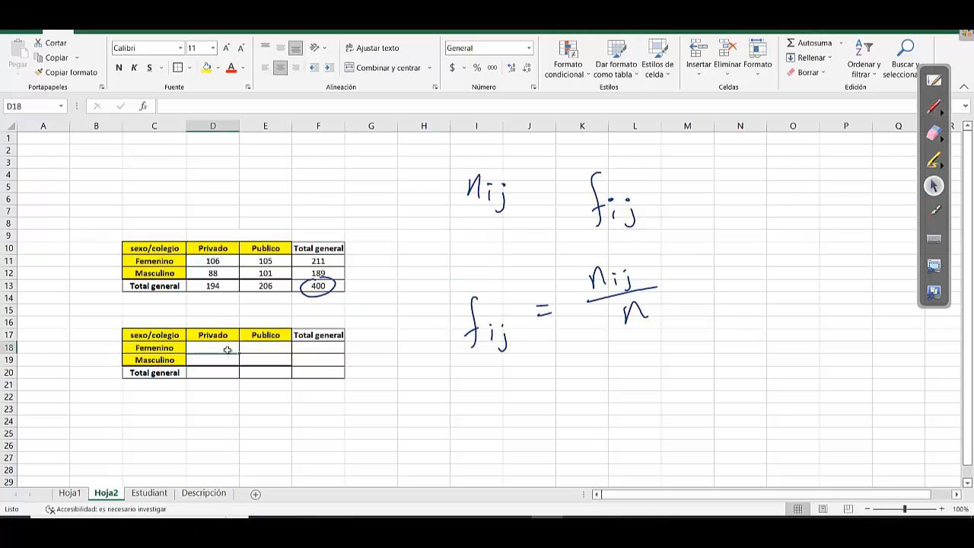
type("=")
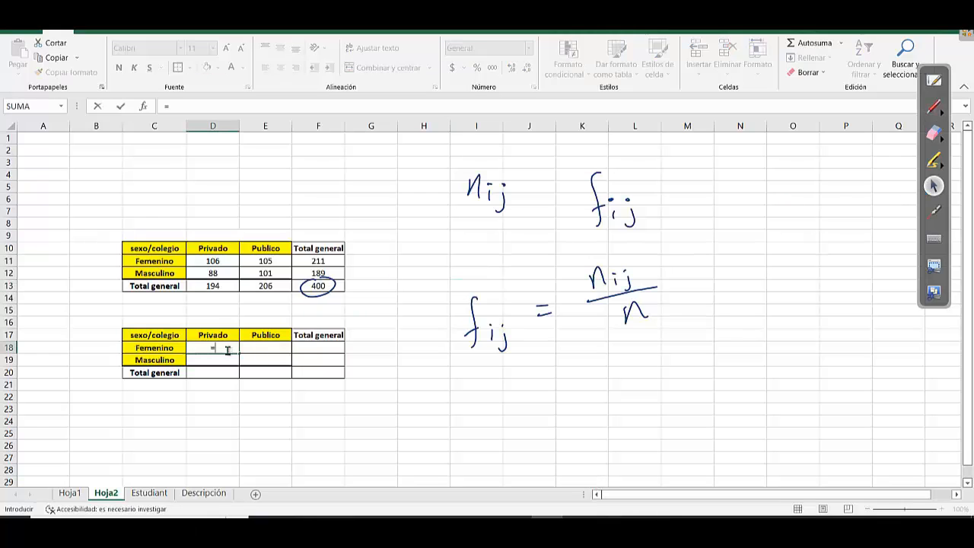
left_click(213, 262)
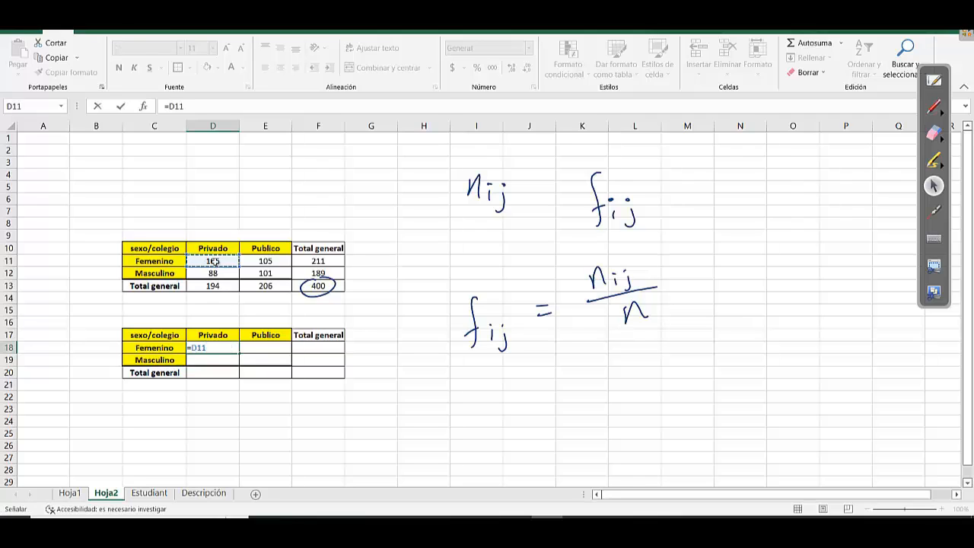
type("/")
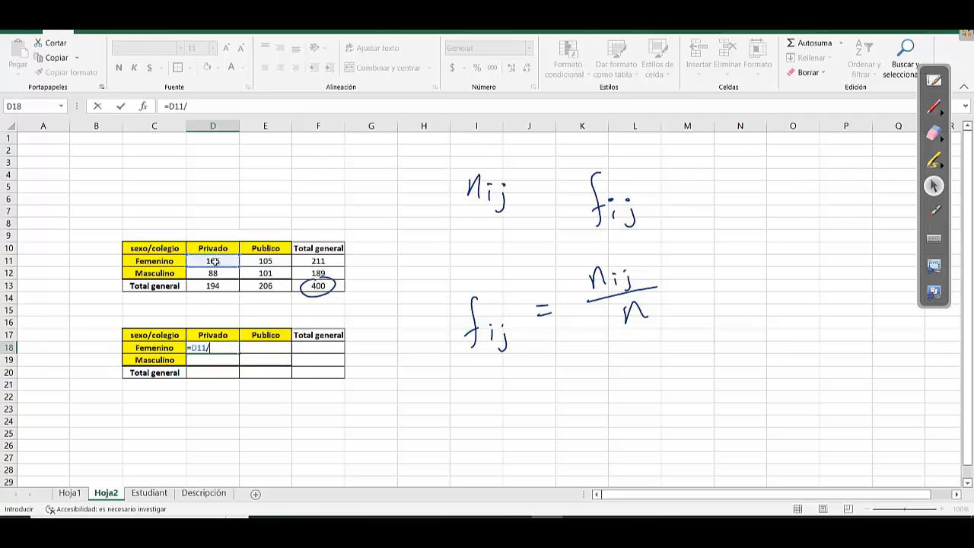
left_click(313, 287)
key("Return")
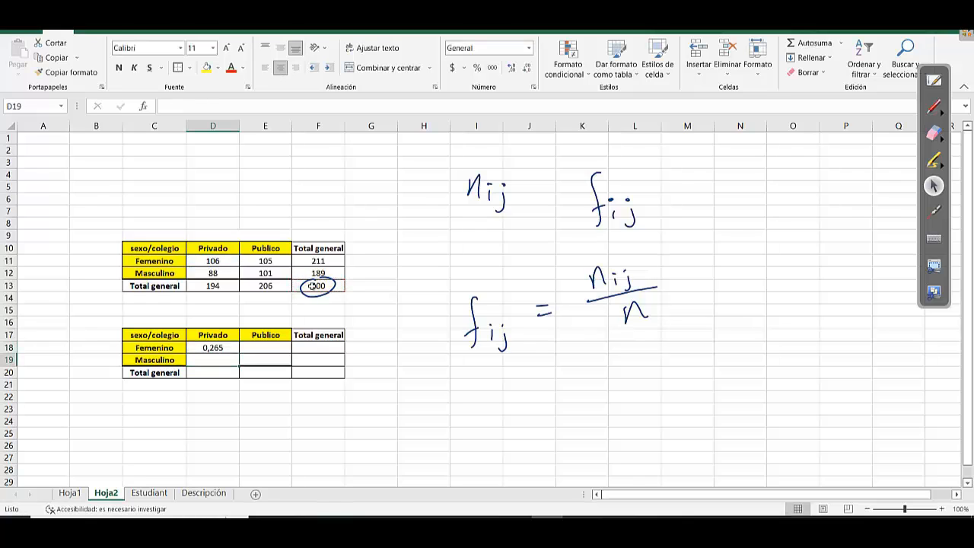
left_click(216, 348)
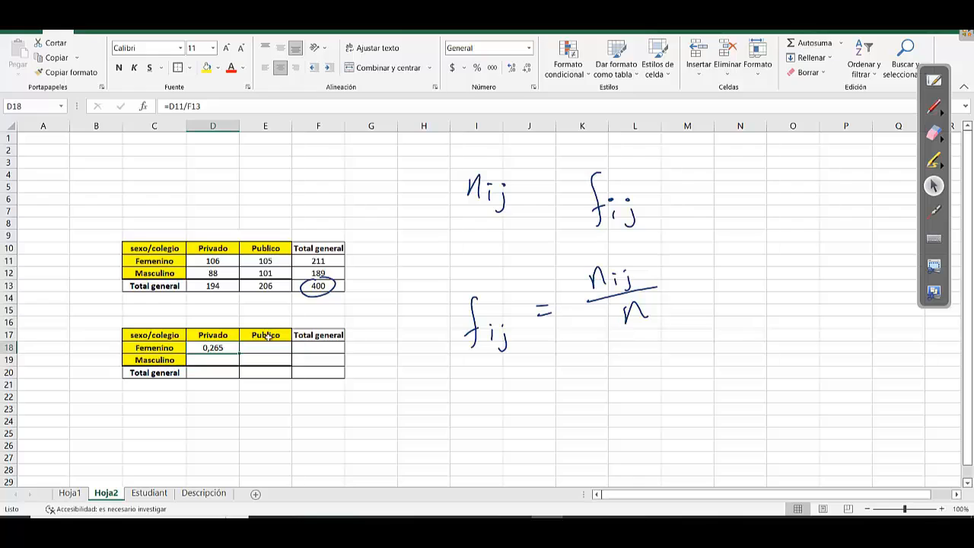
Calculate the Femenino–Publico relative frequency in E18 with the formula =E11/F13
left_click(265, 347)
type("=")
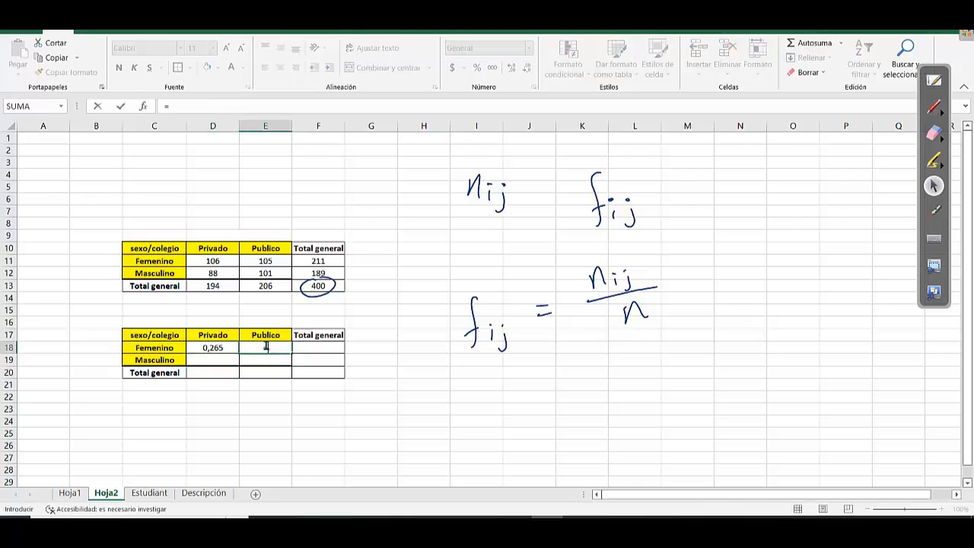
left_click(272, 263)
type("/")
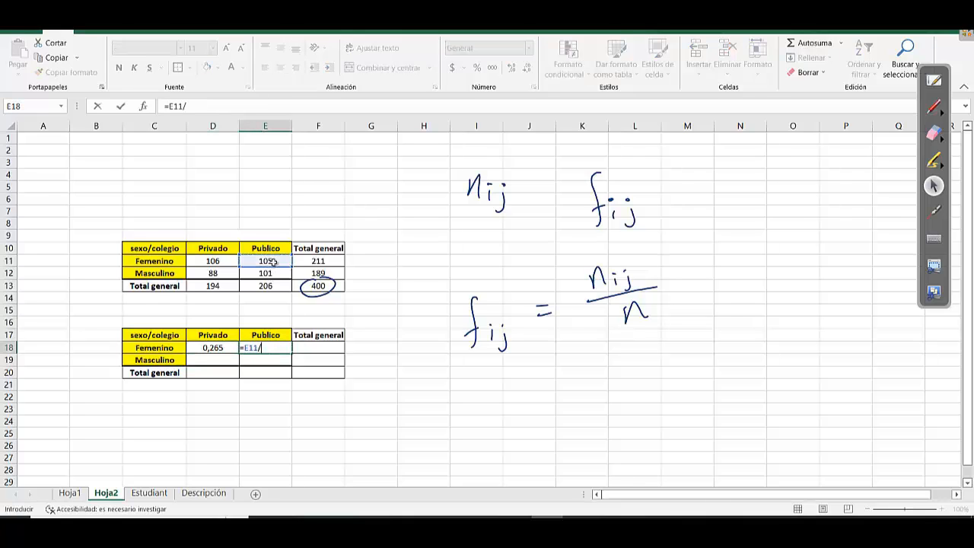
left_click(311, 292)
key("Return")
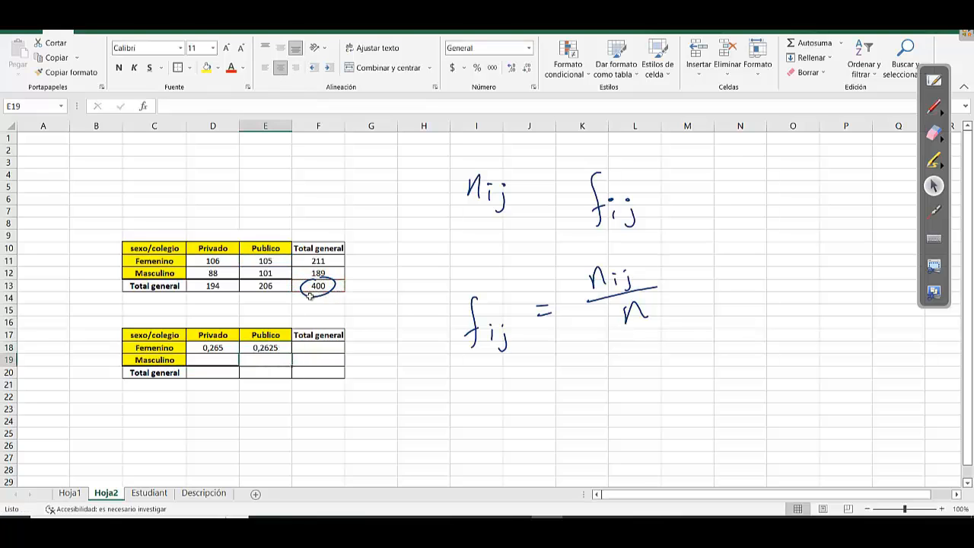
left_click(226, 358)
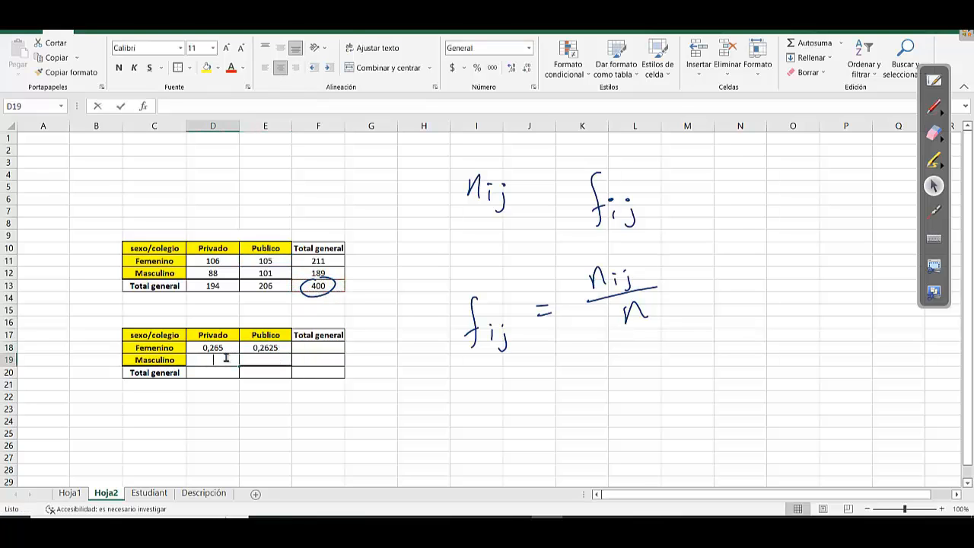
type("=")
left_click(213, 273)
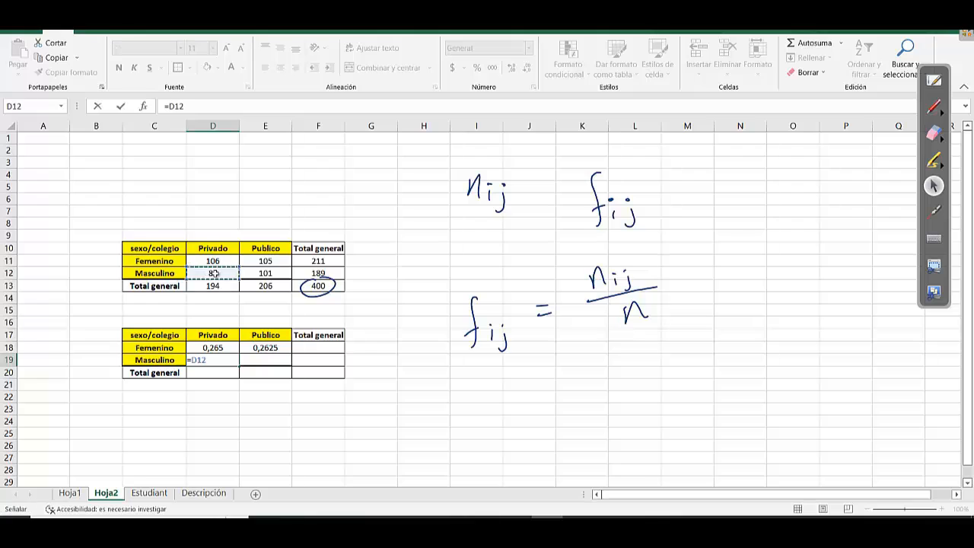
key("BackSpace")
left_click(214, 273)
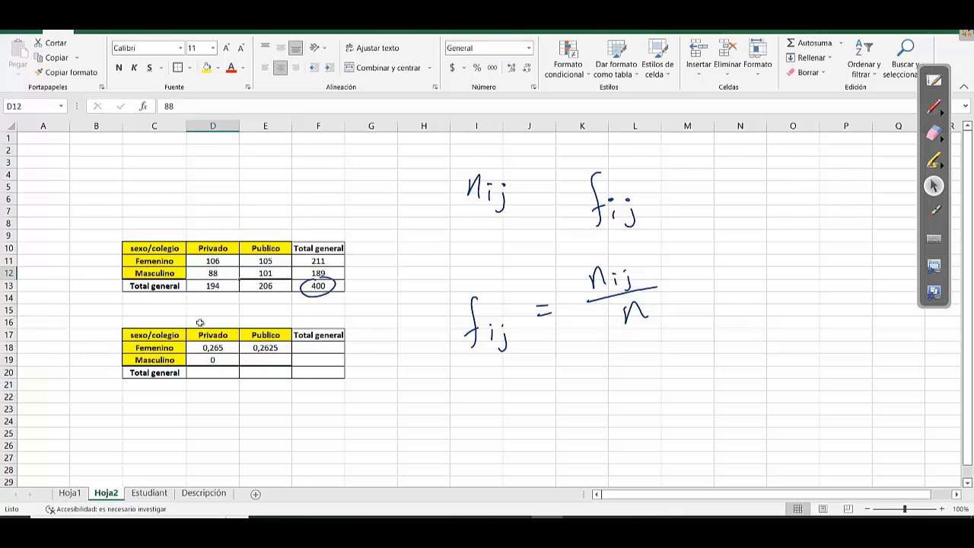
Calculate the Masculino–Privado relative frequency in D19 with the formula =D12/F13
left_click(196, 364)
type("=")
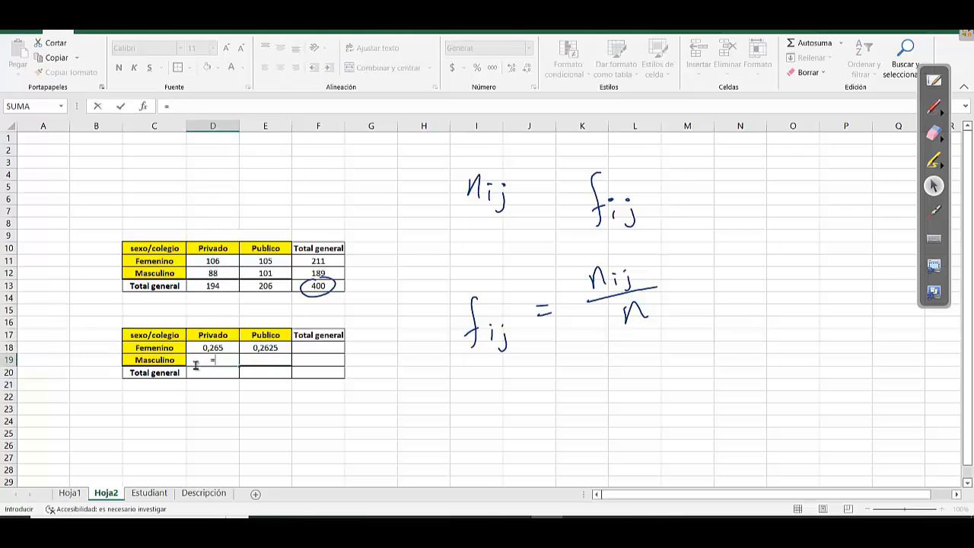
left_click(220, 270)
type("/")
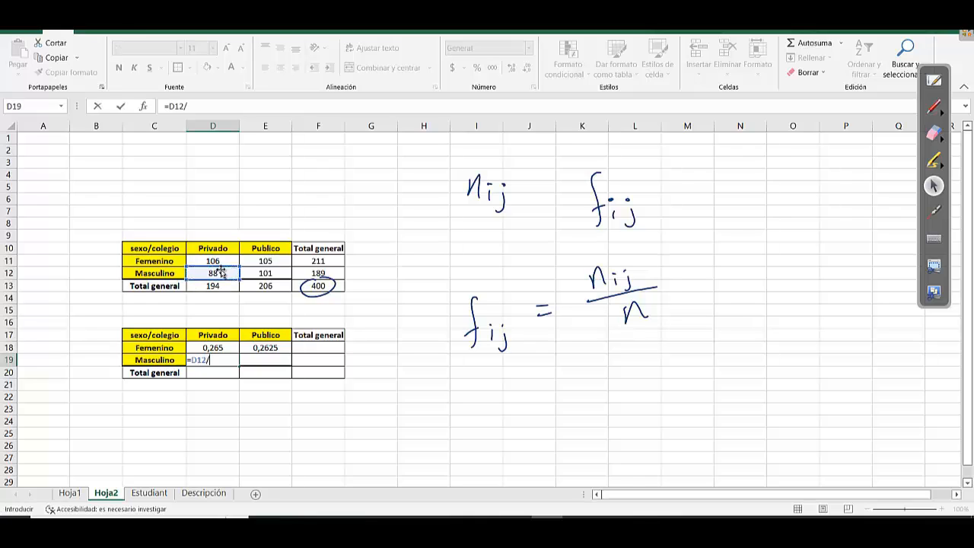
left_click(306, 286)
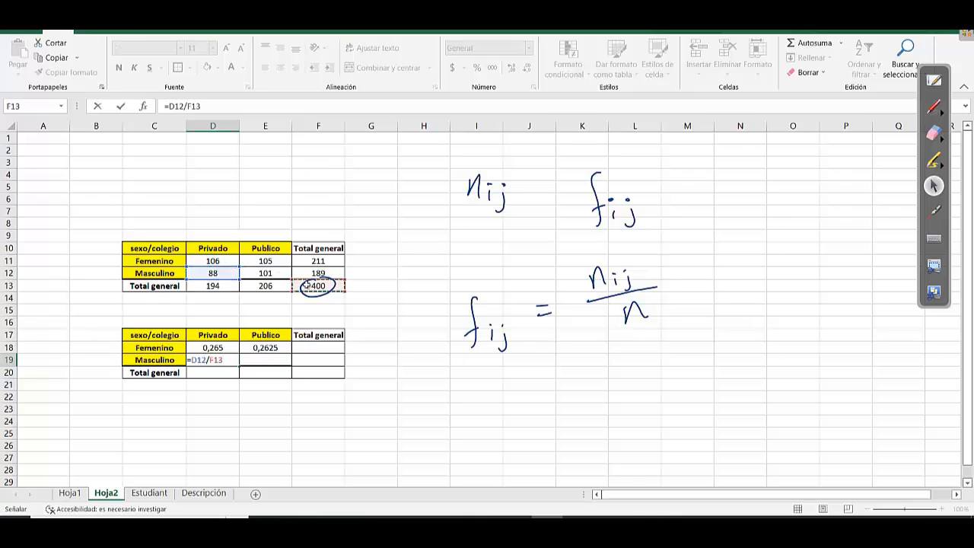
key("Tab")
Calculate the Masculino–Publico relative frequency in E19 with the formula =E12/F13
type("=")
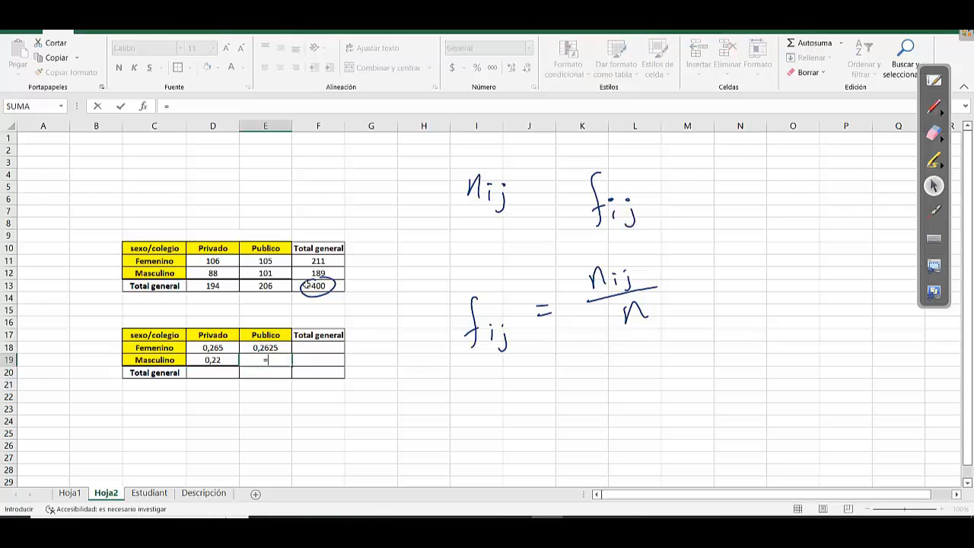
left_click(264, 271)
type("/")
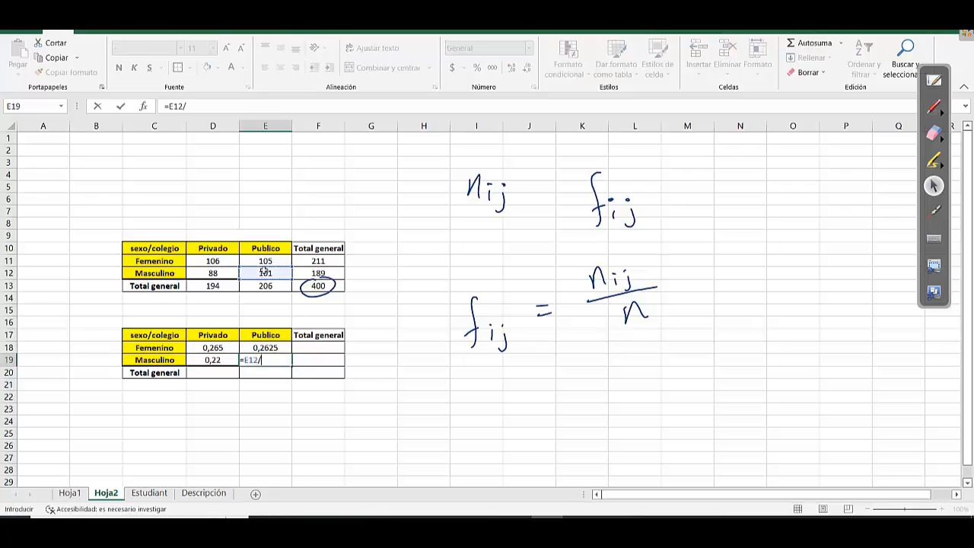
left_click(318, 287)
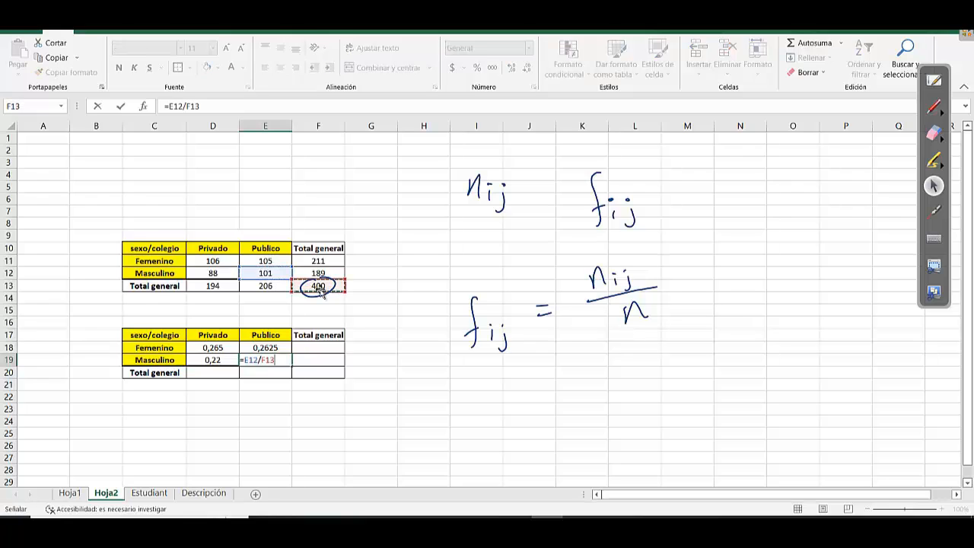
key("Return")
left_click(324, 347)
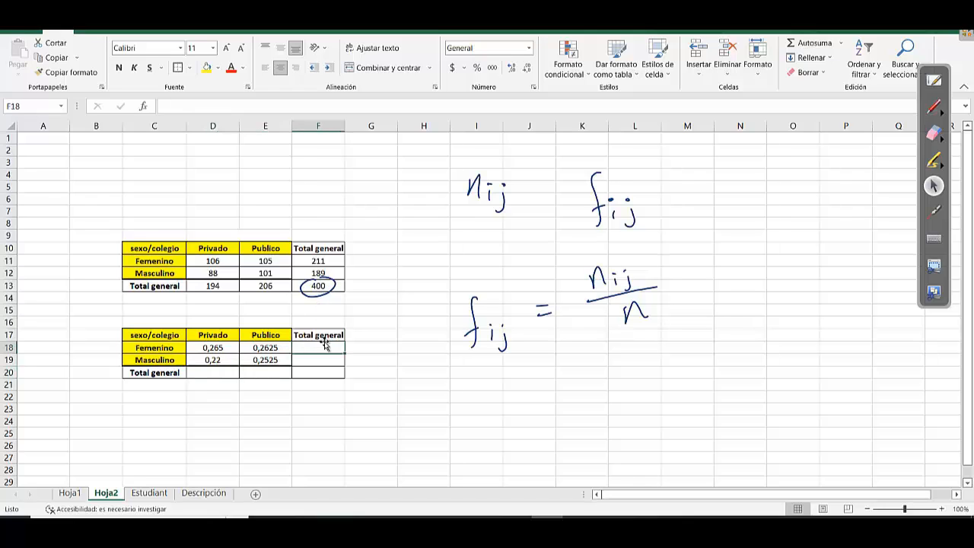
Format the four joint relative frequencies in D18:E19 as percentages with two decimal places
left_click(228, 347)
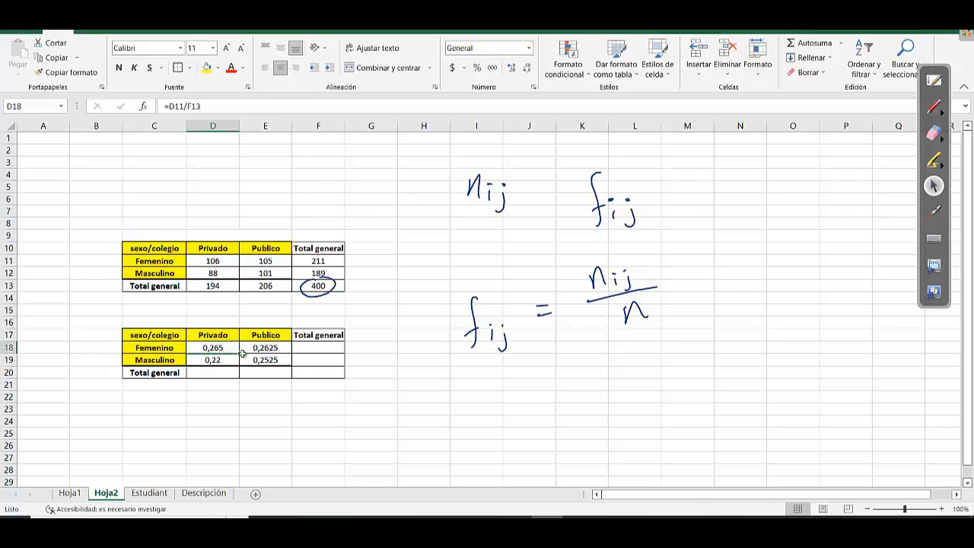
left_click_drag(242, 354, 263, 363)
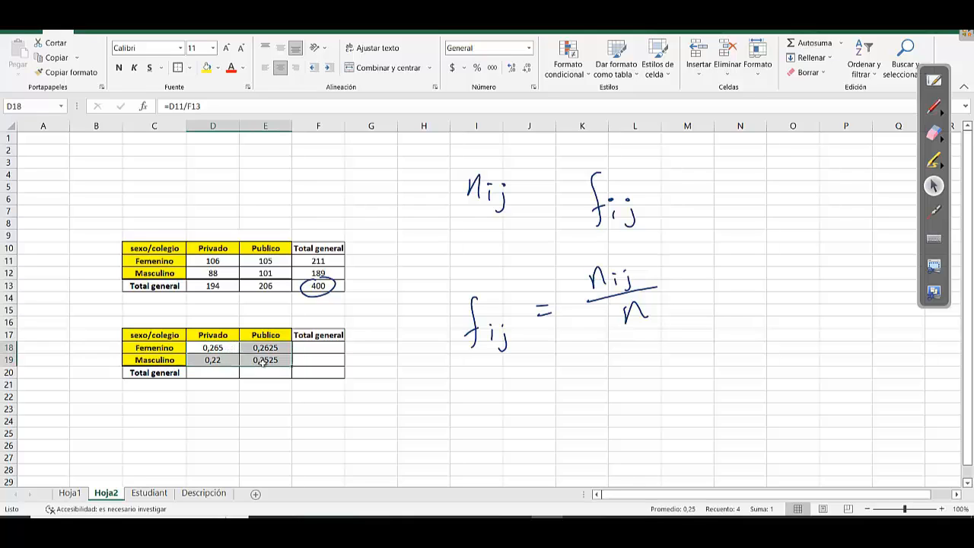
left_click(479, 67)
left_click(511, 68)
left_click(511, 68)
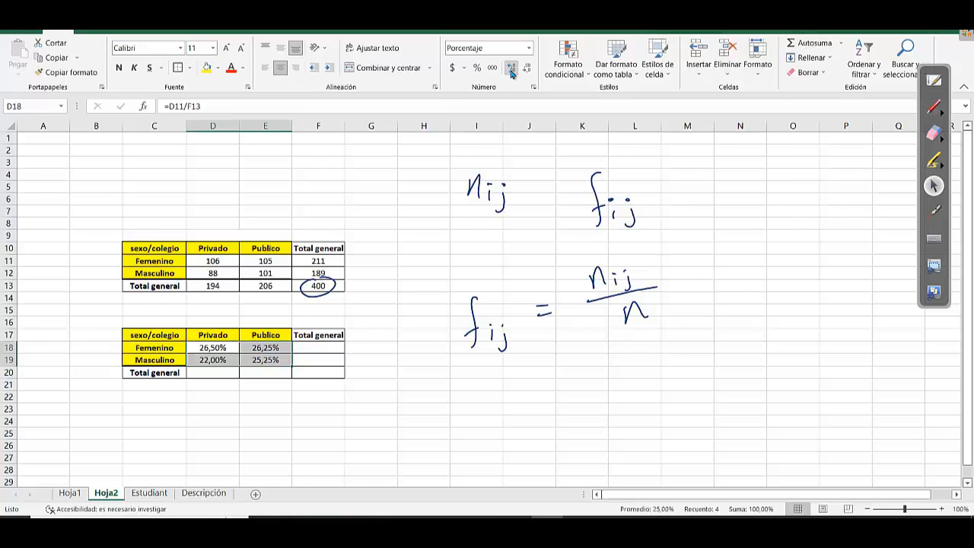
Examine the joint percentages for each combination of Sexo and Colegio in the relative frequency table
left_click(225, 349)
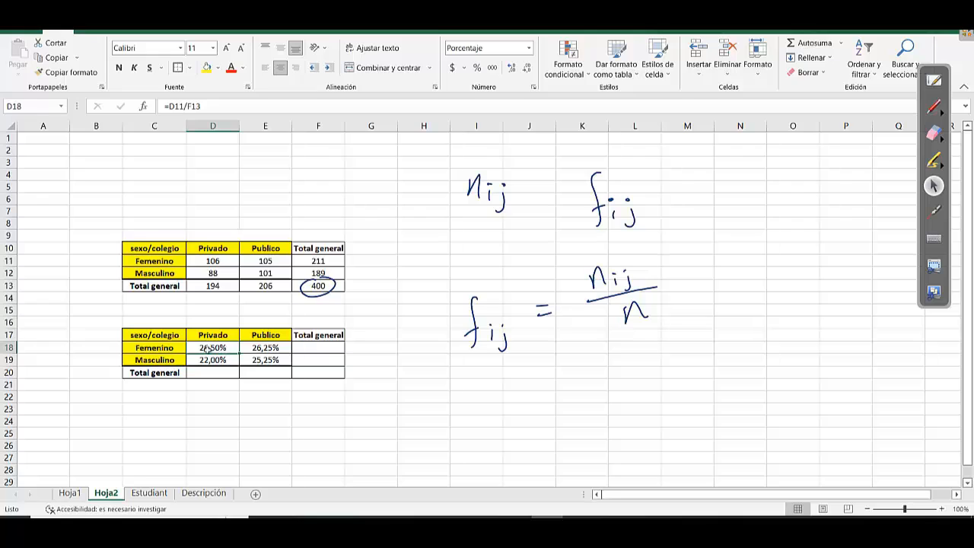
left_click(170, 348)
left_click(218, 341)
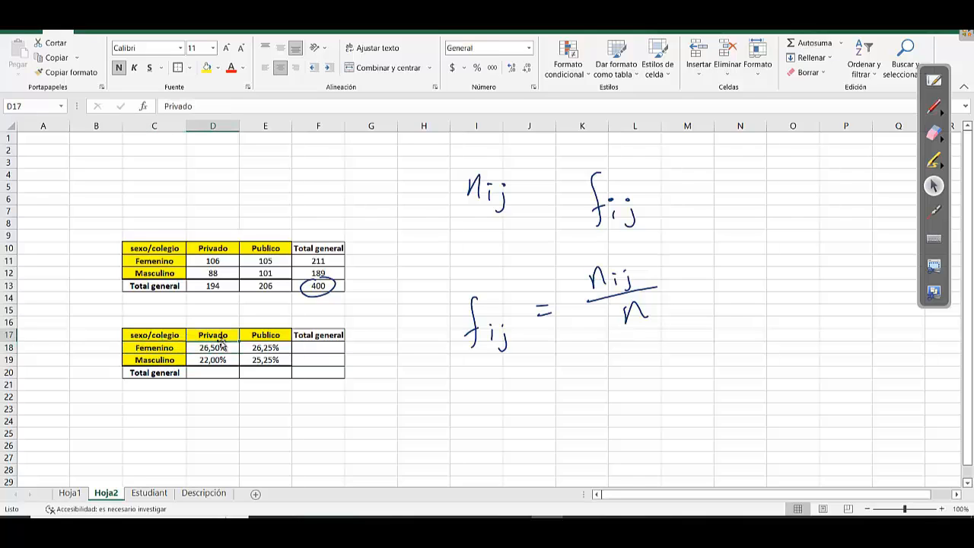
left_click(218, 348)
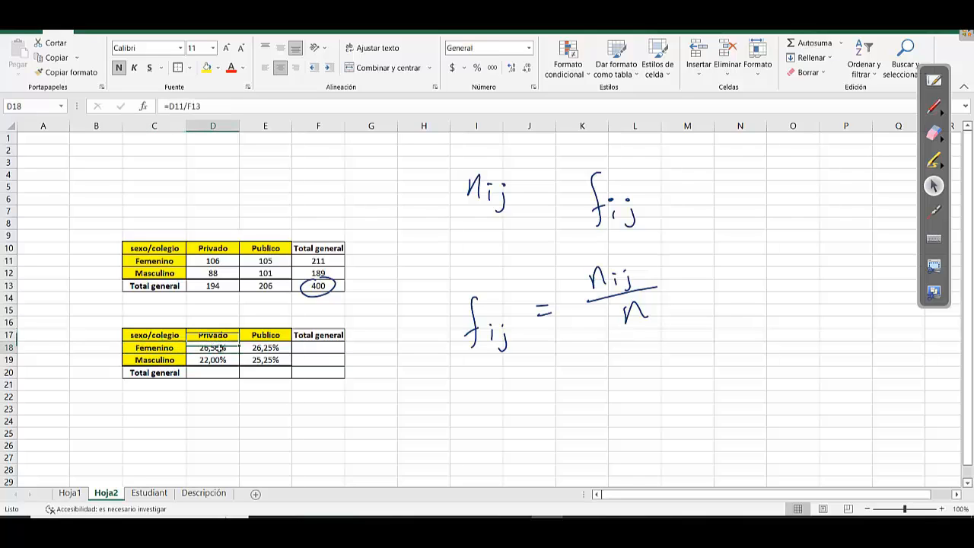
left_click(252, 362)
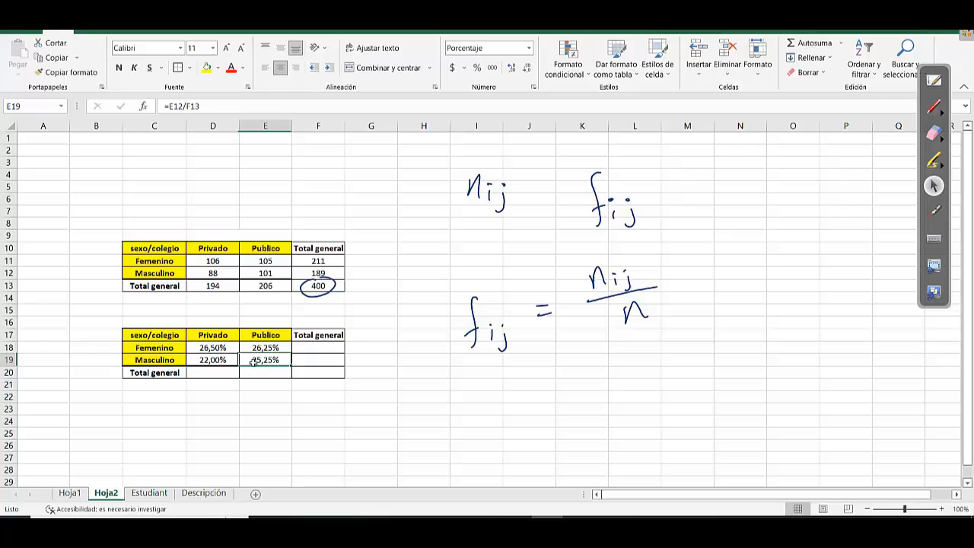
left_click(176, 360)
left_click_drag(176, 360, 252, 361)
left_click(252, 362)
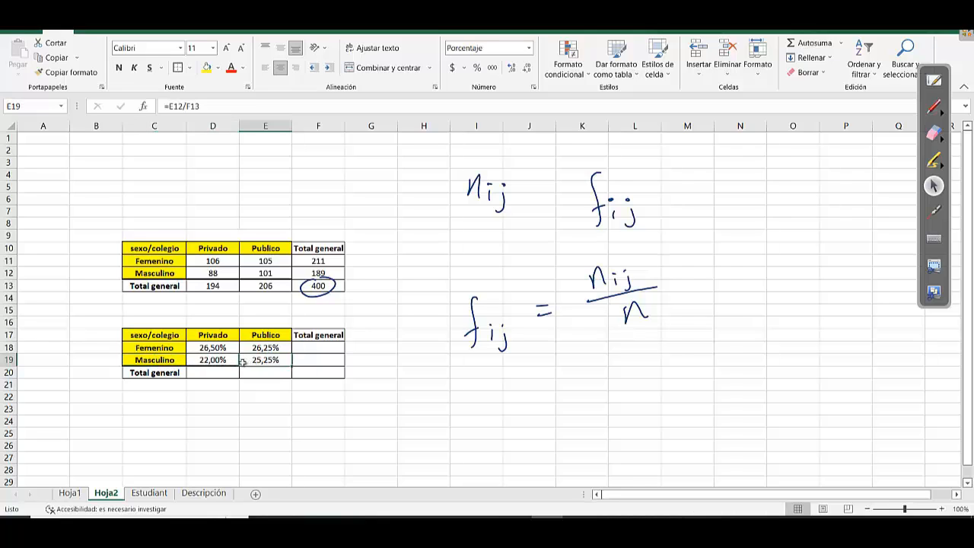
left_click(219, 361)
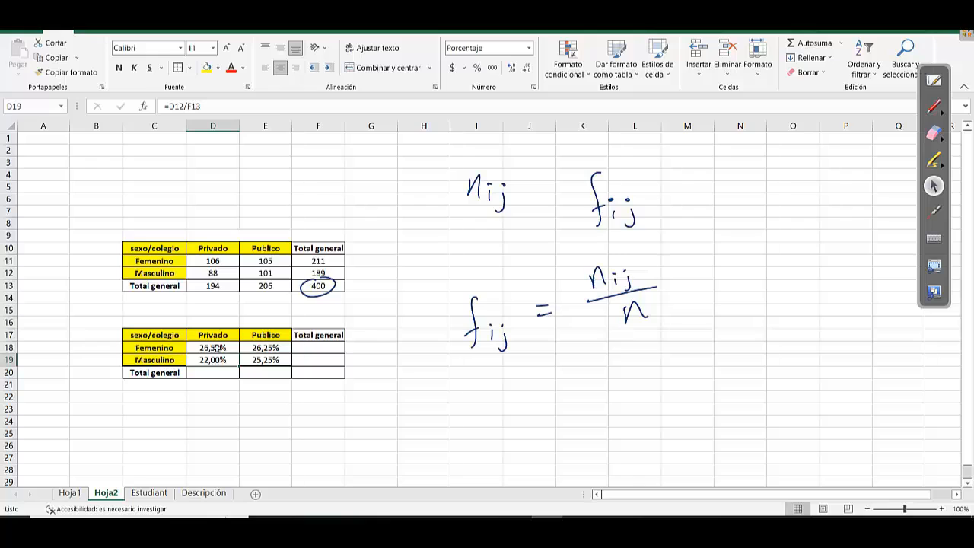
left_click(255, 348)
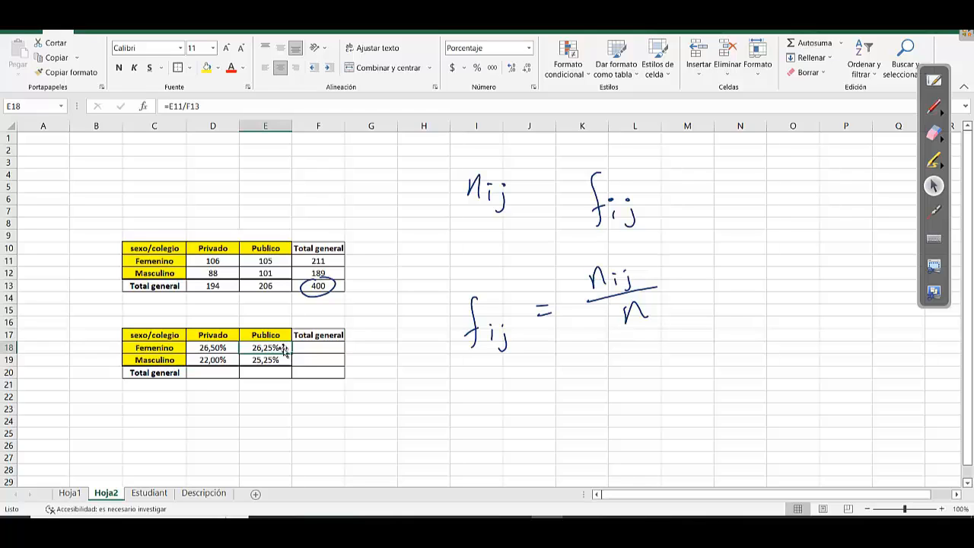
Erase the handwritten annotations from the sheet and return to the normal pointer
left_click(327, 337)
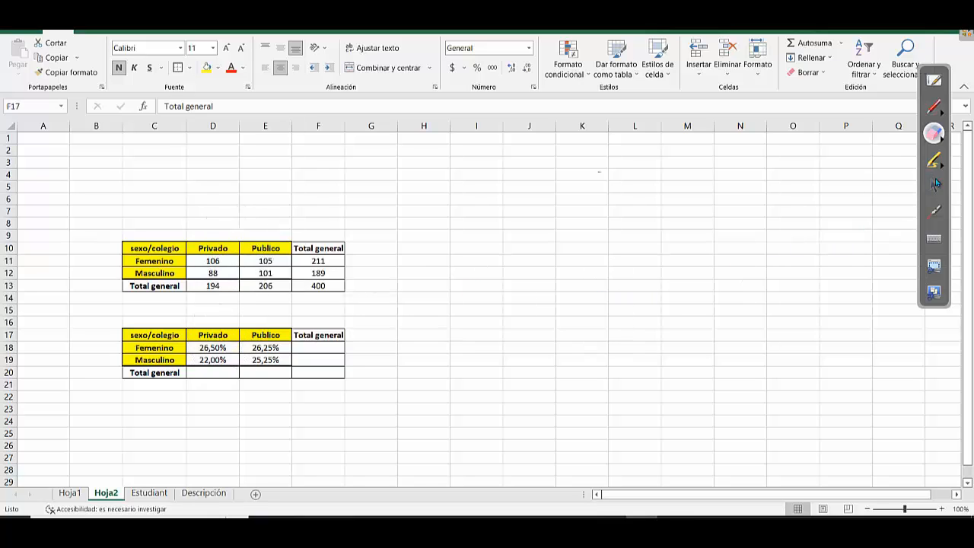
left_click(935, 184)
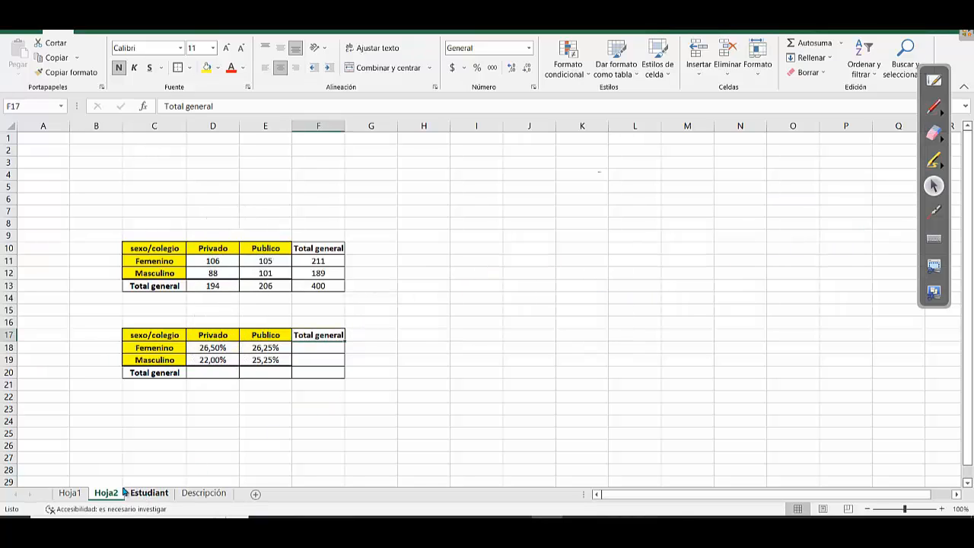
Check the Hoja1 pivot table and look over the Estudiant sheet's variables from Edad to Gastos
left_click(69, 493)
left_click(107, 493)
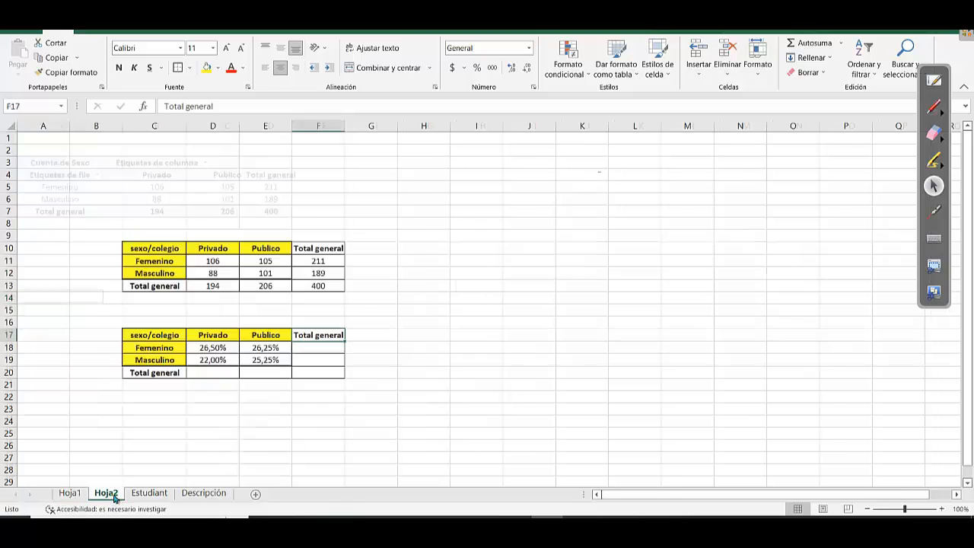
left_click(146, 493)
left_click(197, 392)
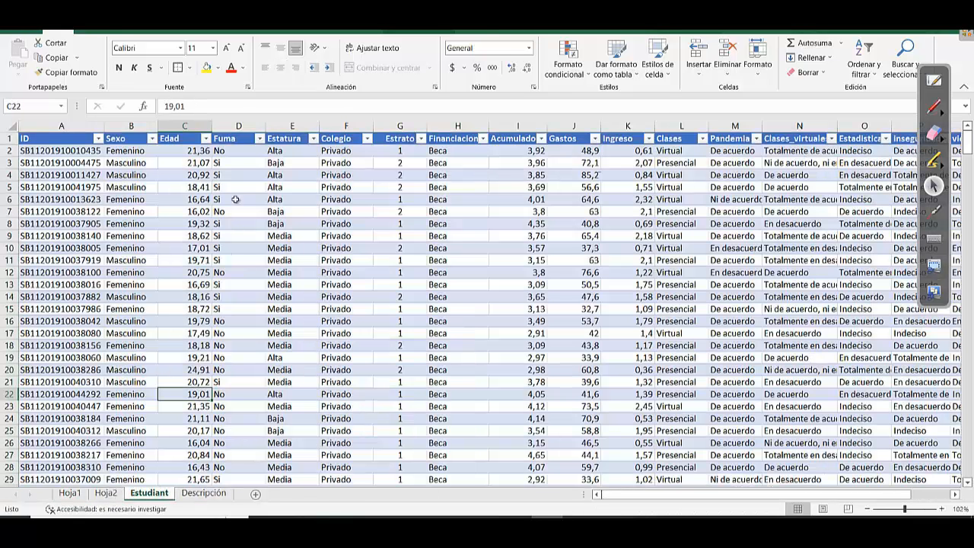
left_click(182, 140)
left_click(183, 139)
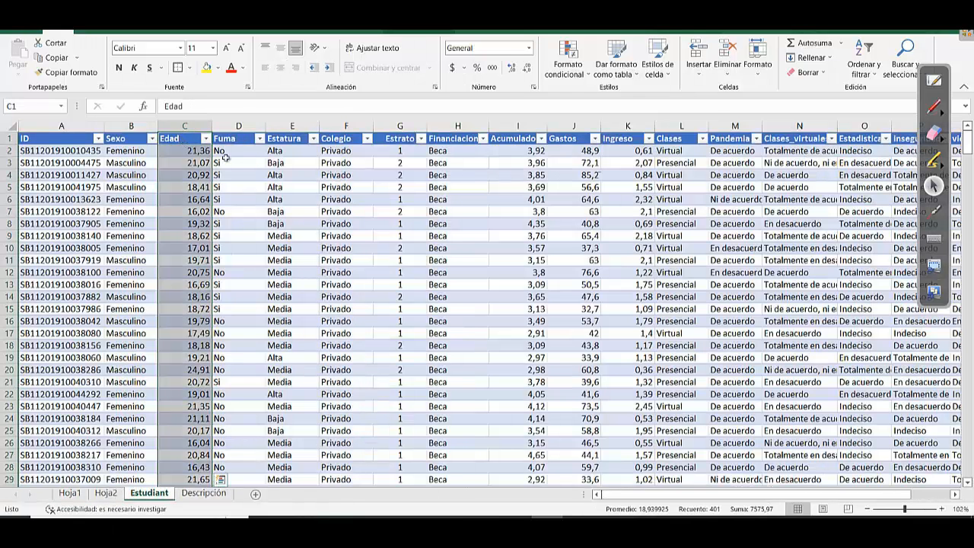
left_click(283, 174)
left_click(390, 198)
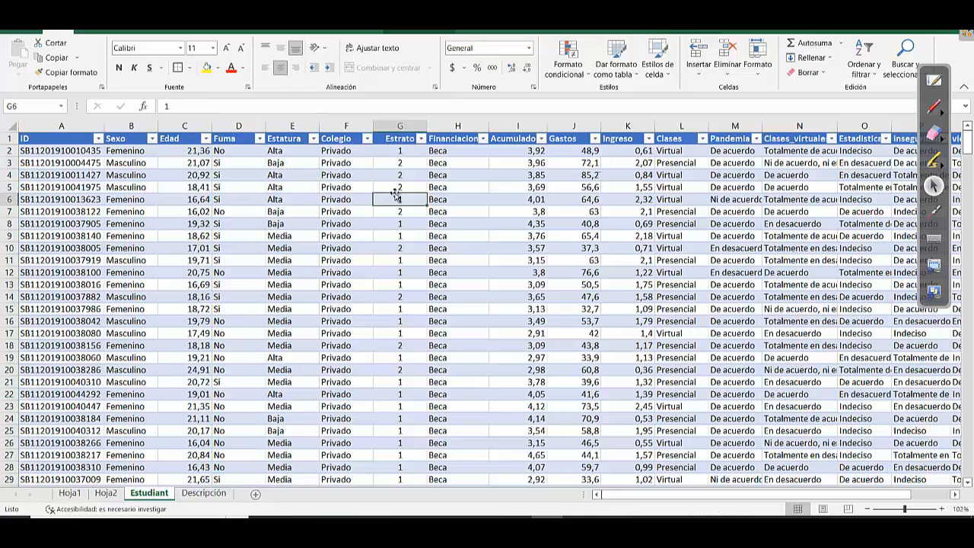
left_click(415, 177)
left_click(571, 187)
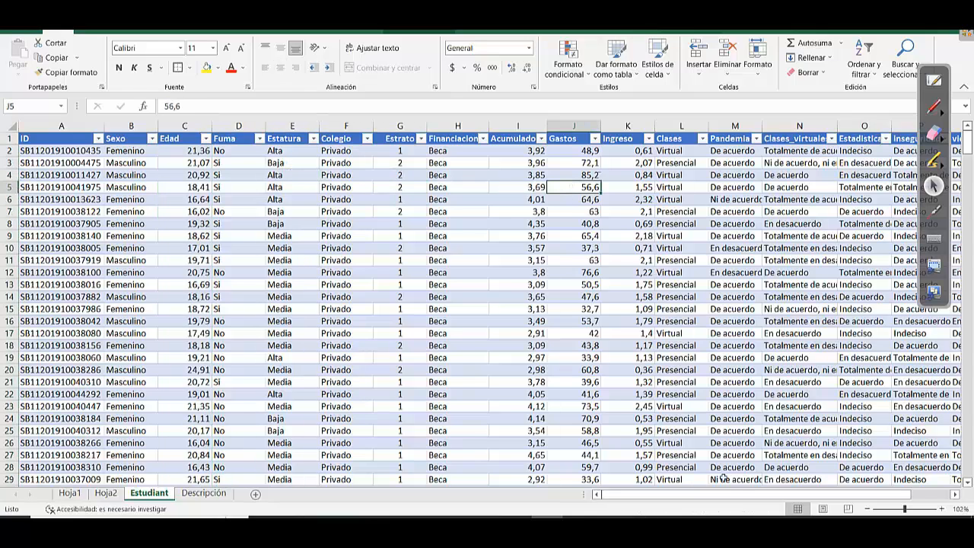
Review the remaining Estudiant variables through Puntaje and return to the first columns to examine Fuma
scroll(723, 477, "right", 2)
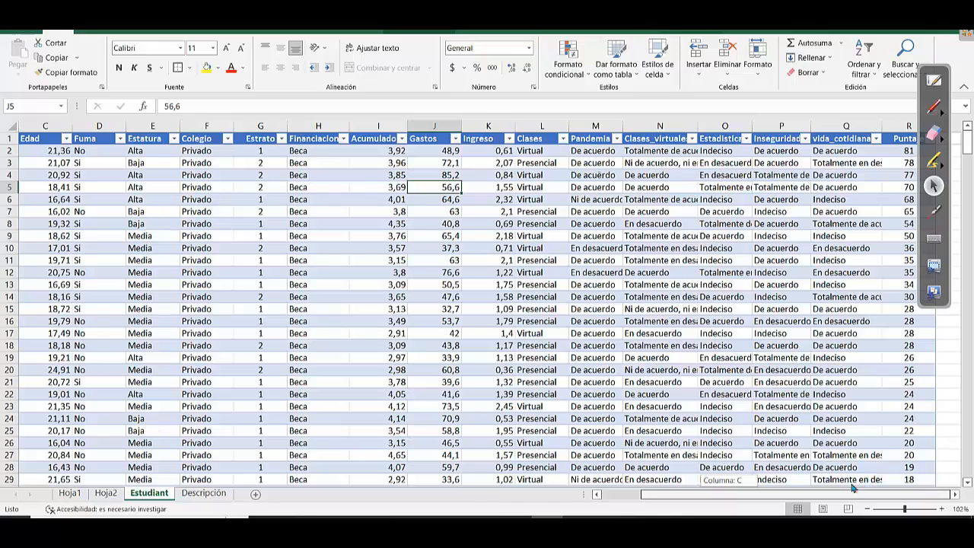
left_click_drag(854, 488, 832, 494)
left_click_drag(889, 429, 877, 429)
left_click(917, 456)
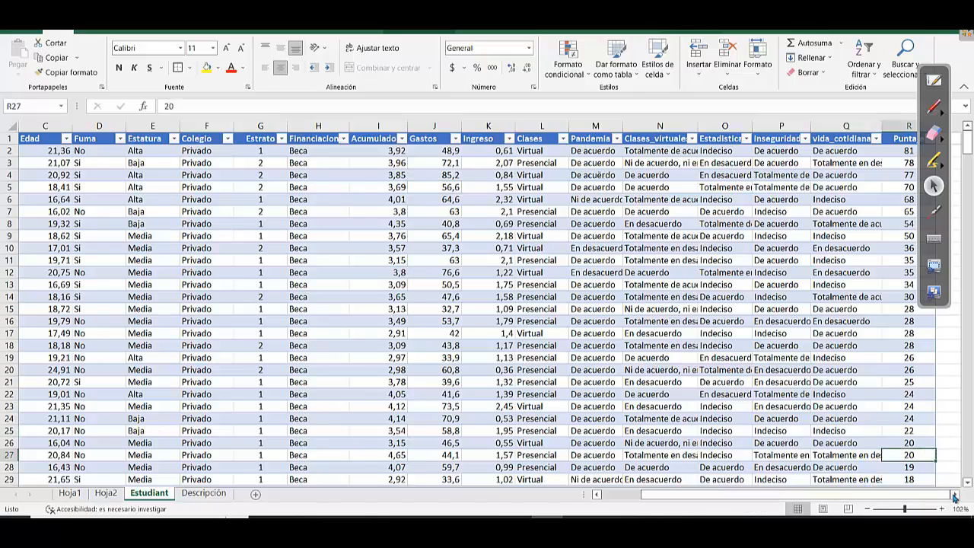
scroll(956, 495, "right", 3)
left_click(837, 418)
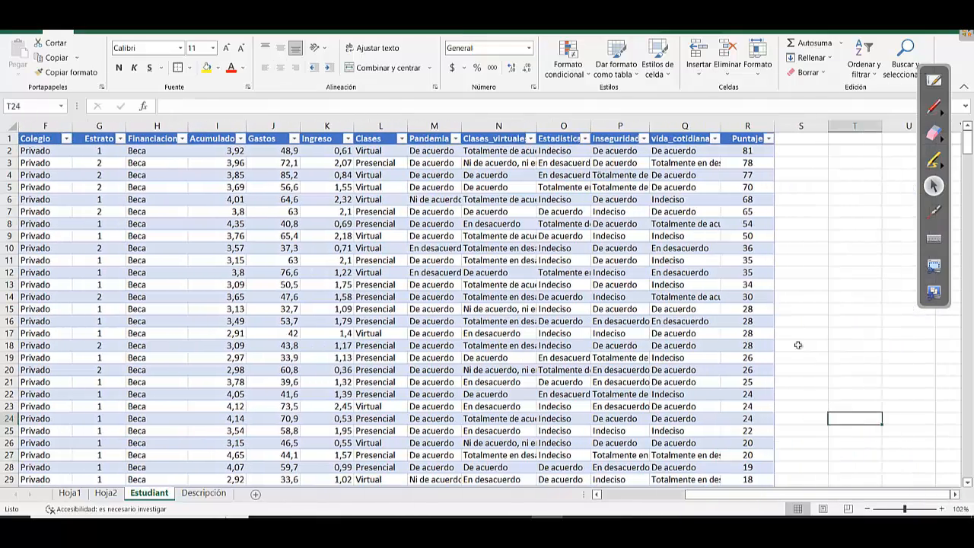
left_click(761, 382)
left_click(763, 248)
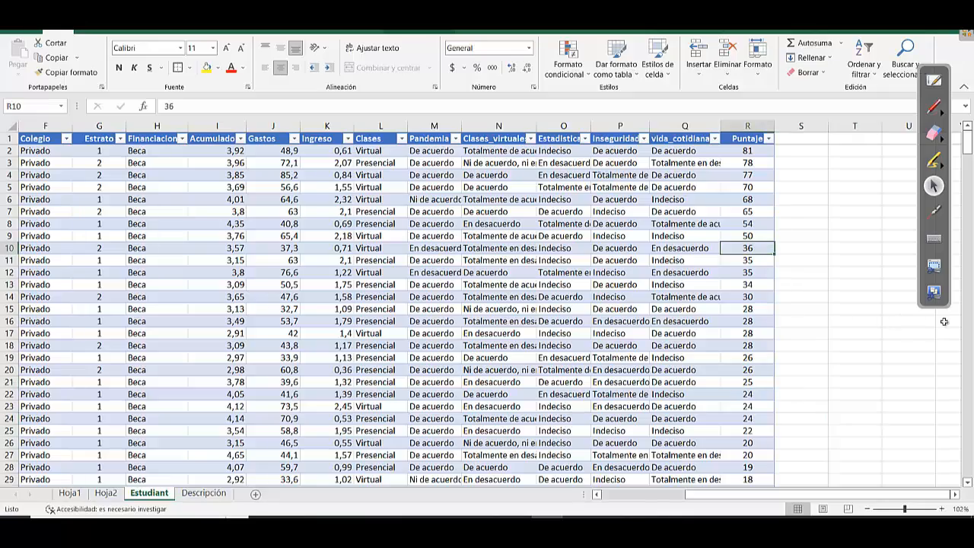
mouse_move(967, 147)
left_mouse_down()
mouse_move(968, 333)
mouse_move(968, 142)
left_mouse_up()
left_click_drag(727, 494, 643, 494)
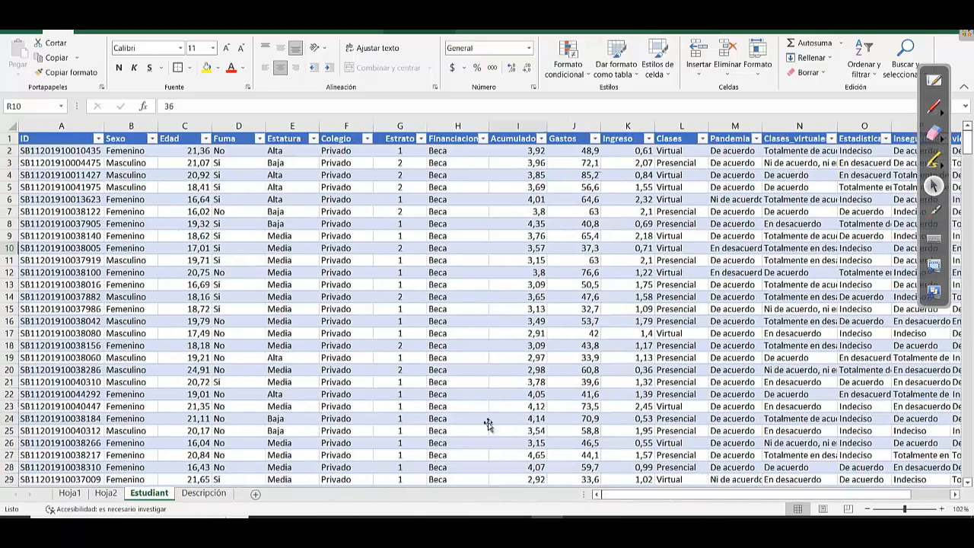
left_click_drag(489, 424, 456, 419)
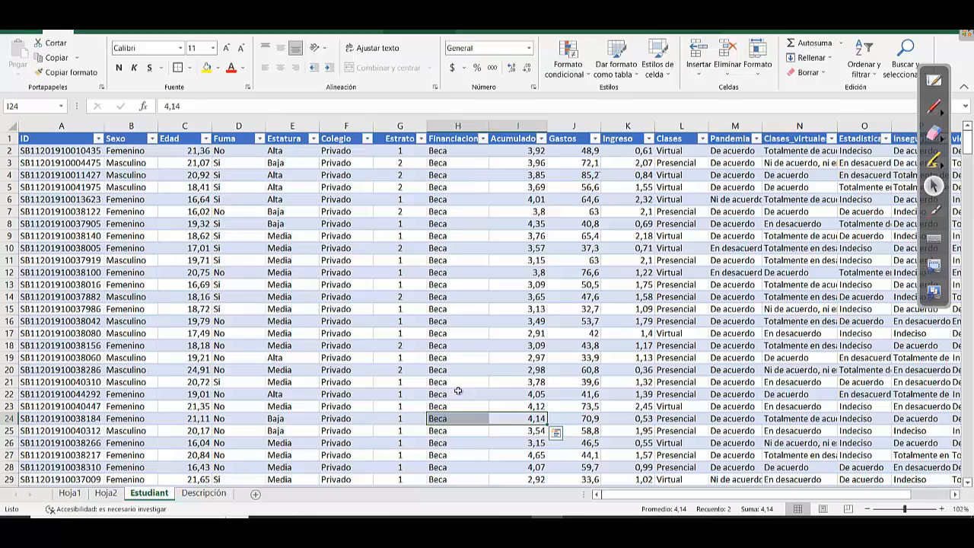
left_click(221, 171)
left_click(223, 126)
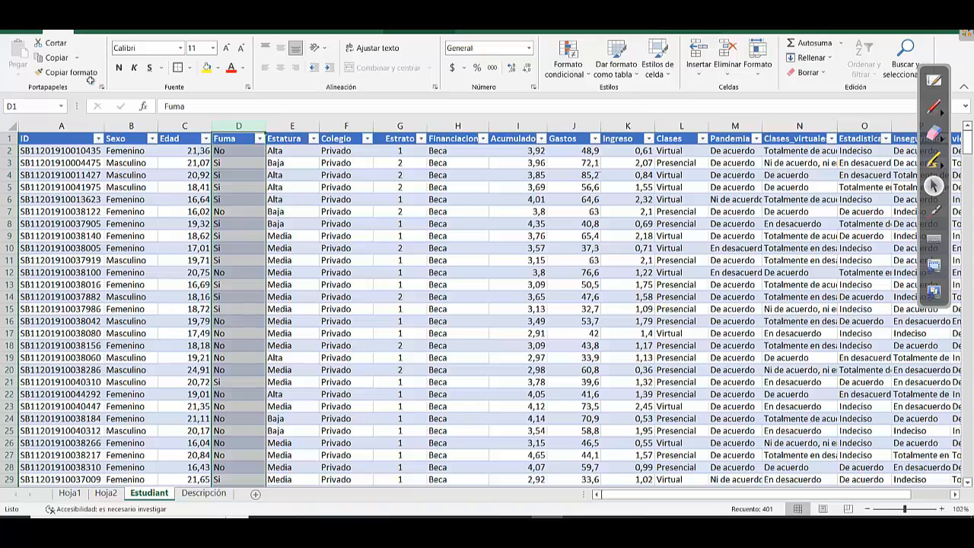
Insert a blank table column between Gastos and Ingreso on the Estudiant sheet
left_click(523, 223)
left_click(567, 162)
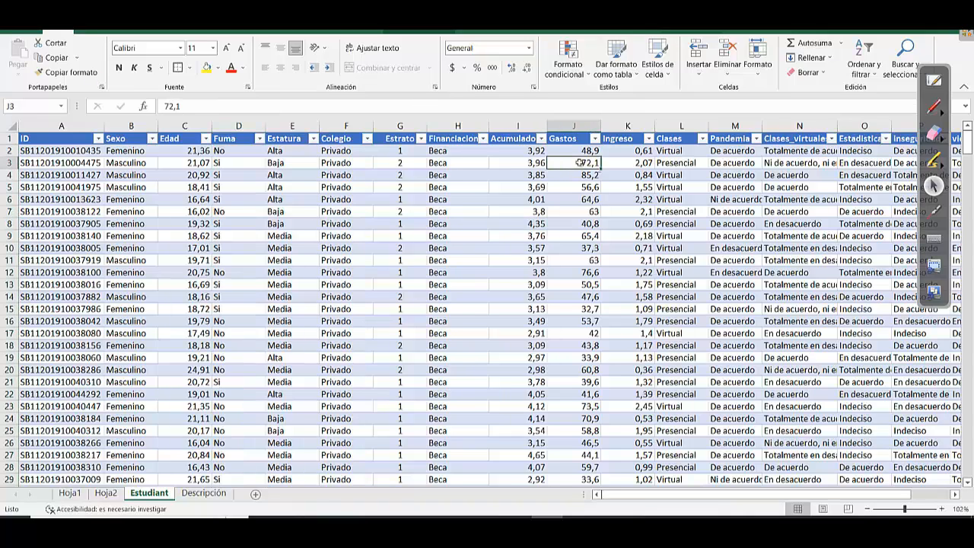
left_click(613, 124)
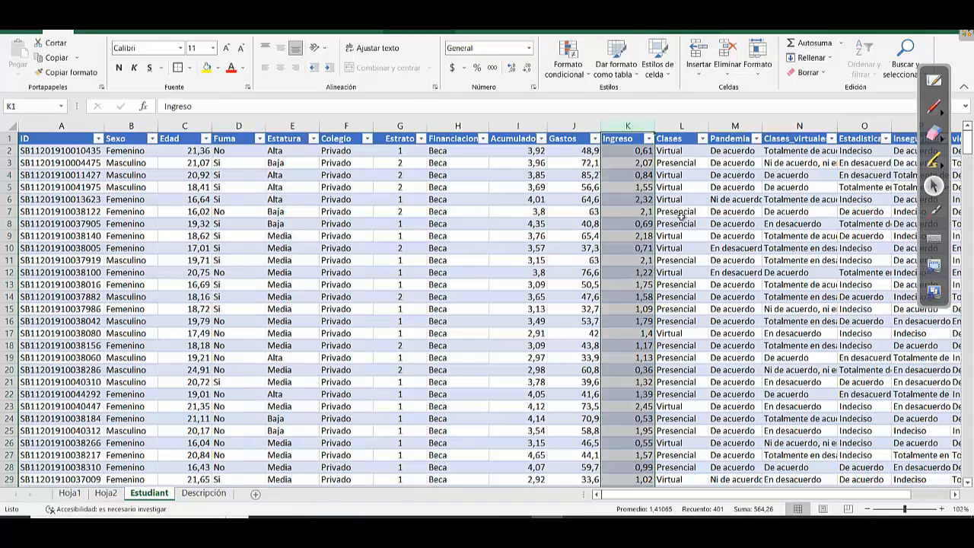
left_click_drag(900, 496, 906, 495)
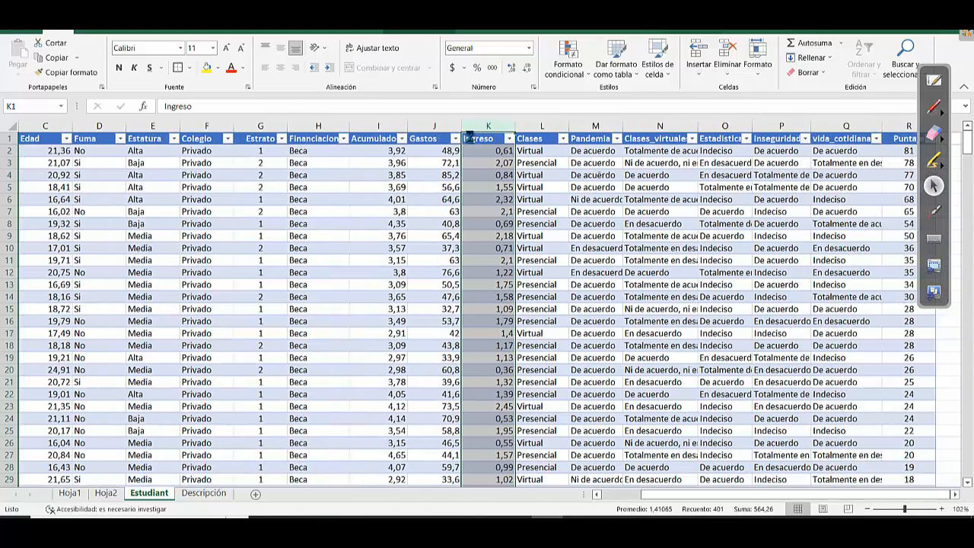
key("ctrl+plus")
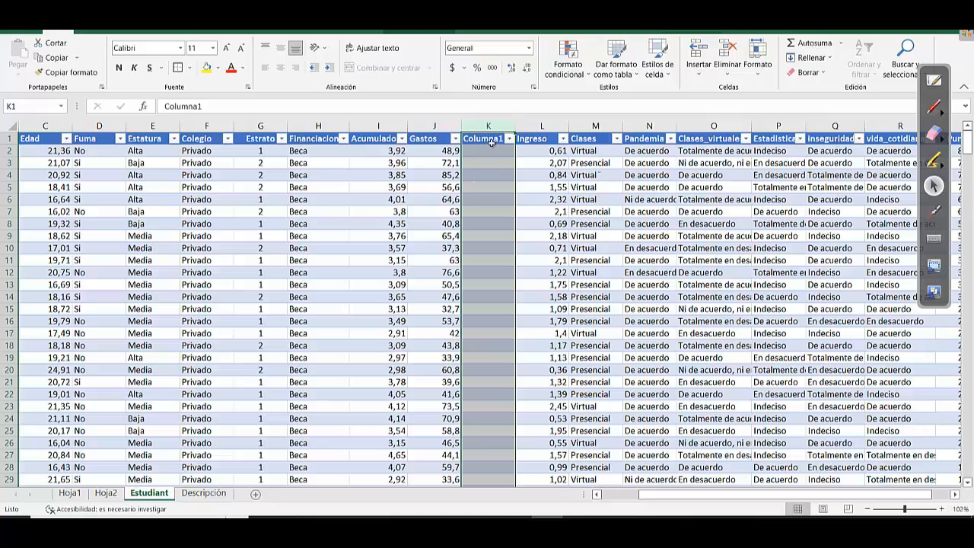
Name the new column beside Gastos "Gasto_agrupado" and widen it so the full header fits
left_click(491, 140)
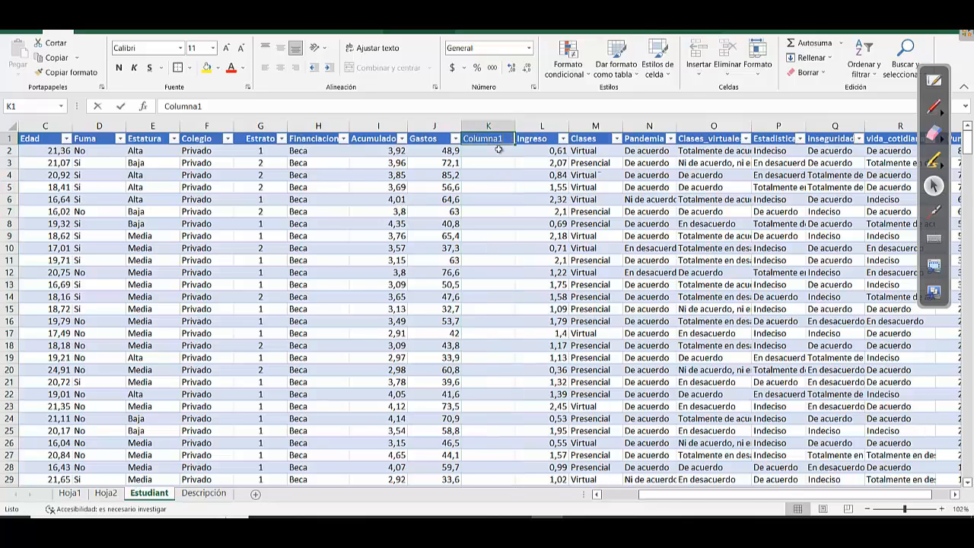
type("Gasto")
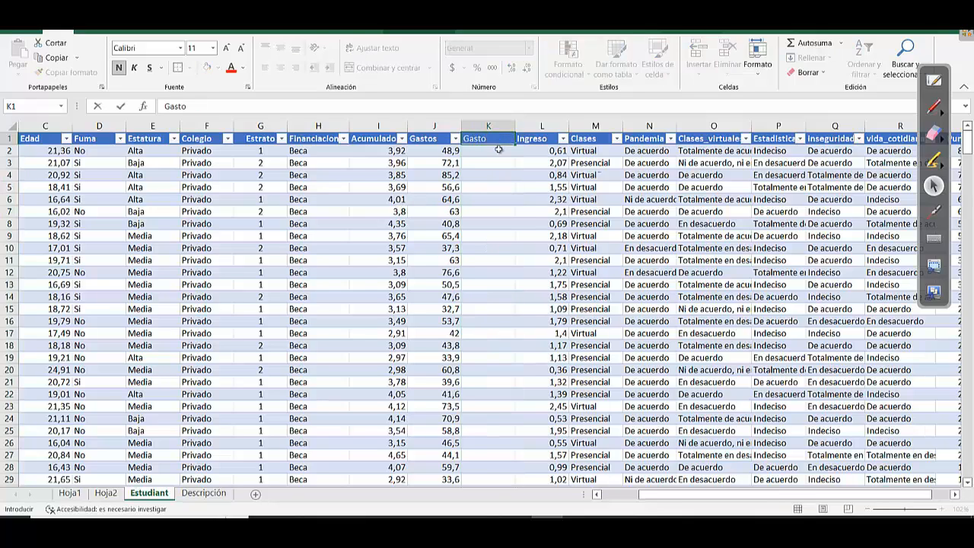
type("_agrupad")
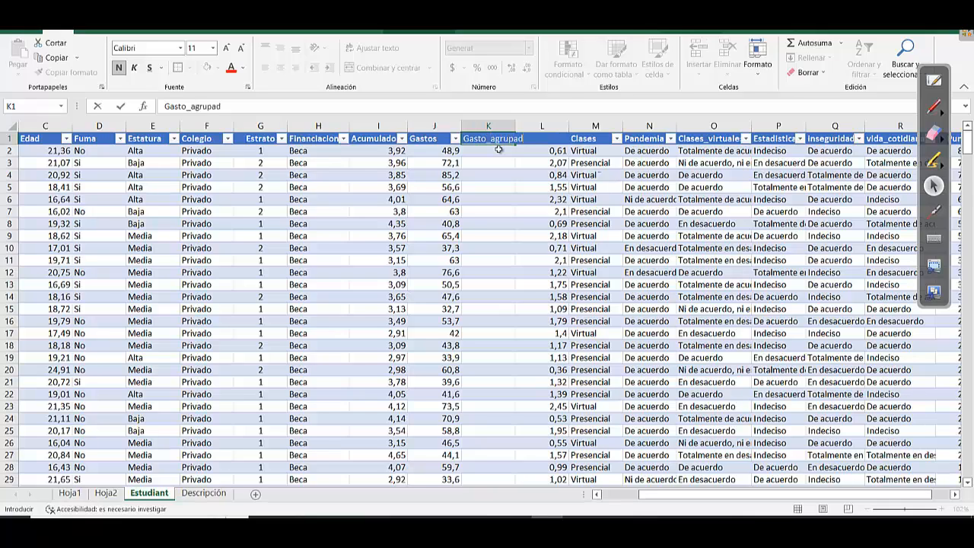
type("o")
left_click(519, 150)
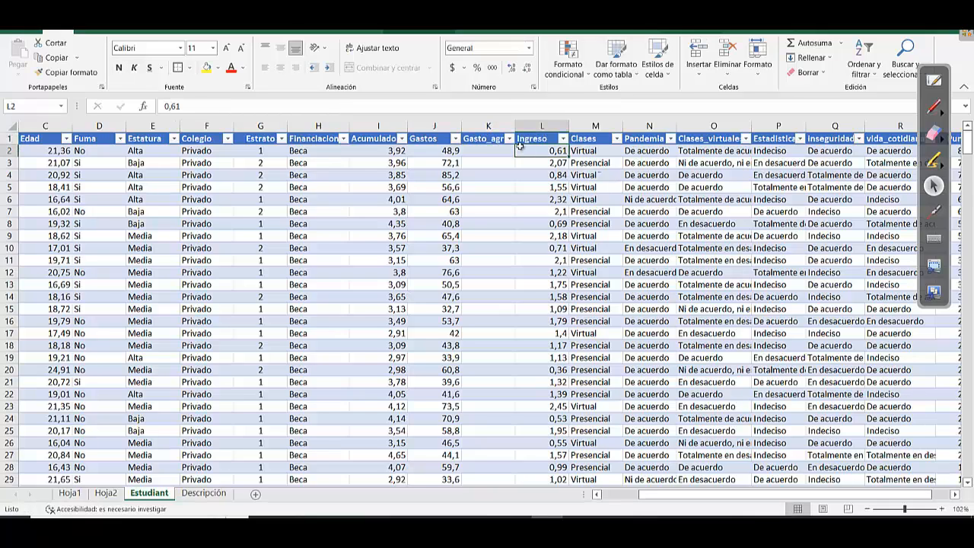
left_click_drag(516, 127, 541, 126)
left_click(495, 150)
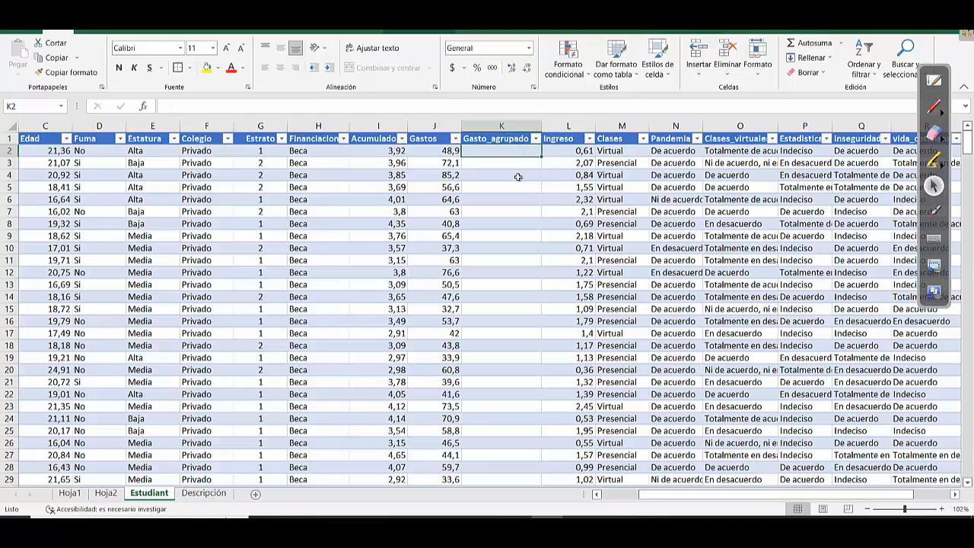
Examine the individual Gastos values down to row 13 against the empty Gasto_agrupado column
mouse_move(516, 149)
left_mouse_down()
mouse_move(511, 466)
mouse_move(501, 152)
left_mouse_up()
left_click(451, 155)
left_click(486, 153)
left_click(448, 152)
left_click(487, 152)
left_click(449, 152)
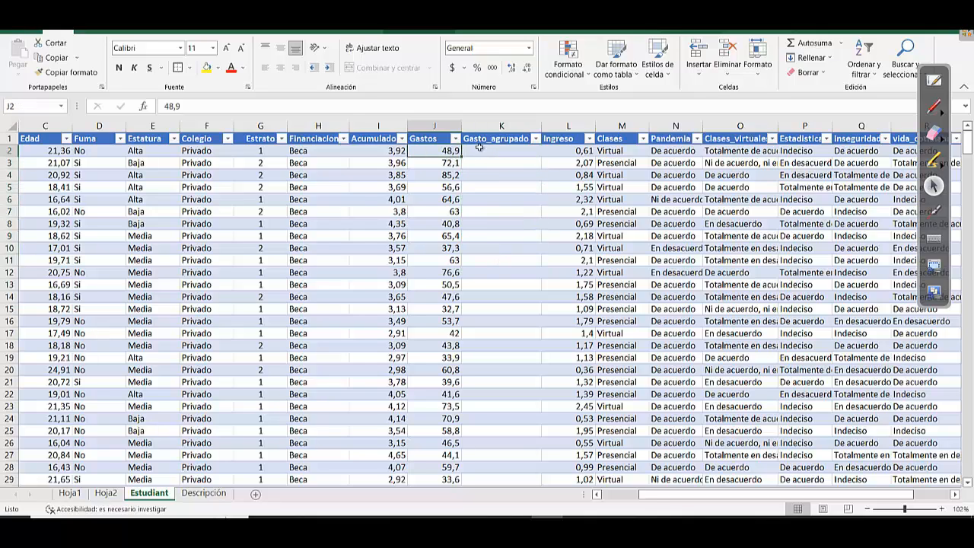
left_click(514, 151)
left_click(442, 152)
left_click(447, 163)
left_click(448, 175)
left_click(448, 187)
left_click(451, 200)
left_click(453, 212)
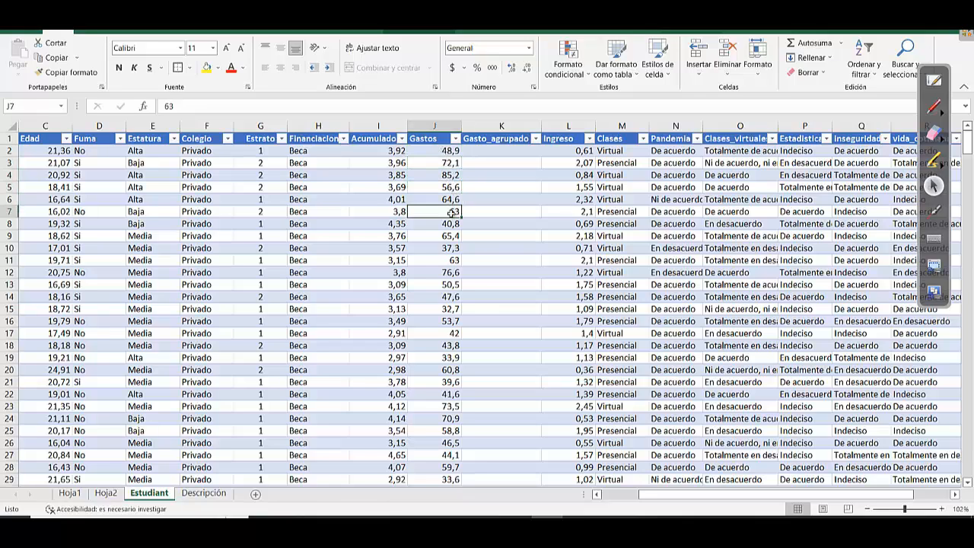
left_click(453, 224)
left_click(452, 236)
left_click(453, 248)
left_click(453, 260)
left_click(453, 272)
left_click(453, 285)
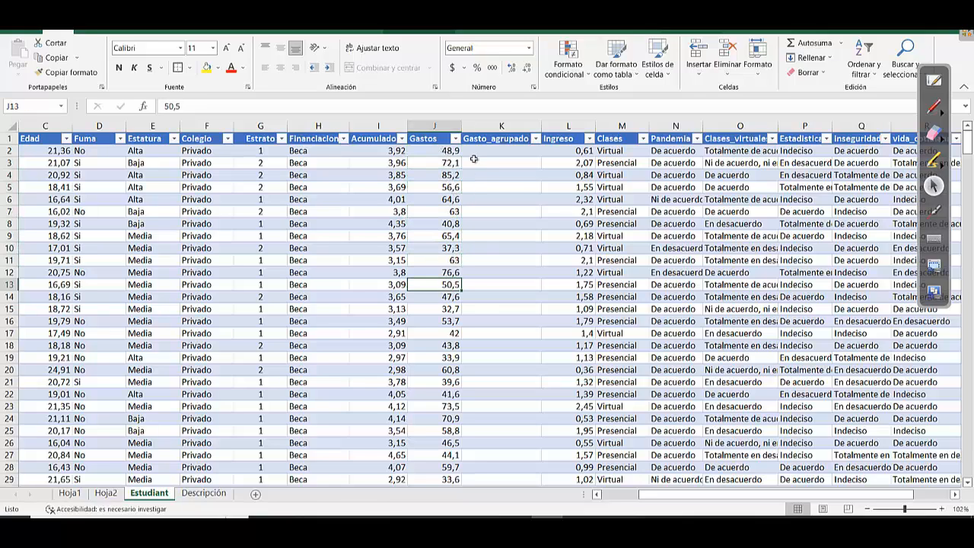
Compare the first three Gastos values with their neighbouring Gasto_agrupado cells in rows 2 to 4
left_click(490, 152)
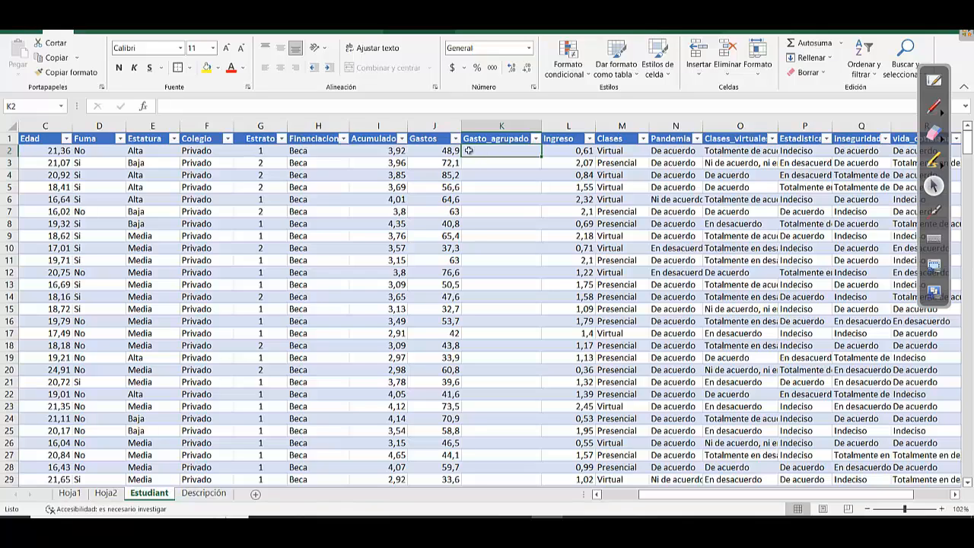
left_click(457, 150)
left_click(491, 150)
left_click(453, 163)
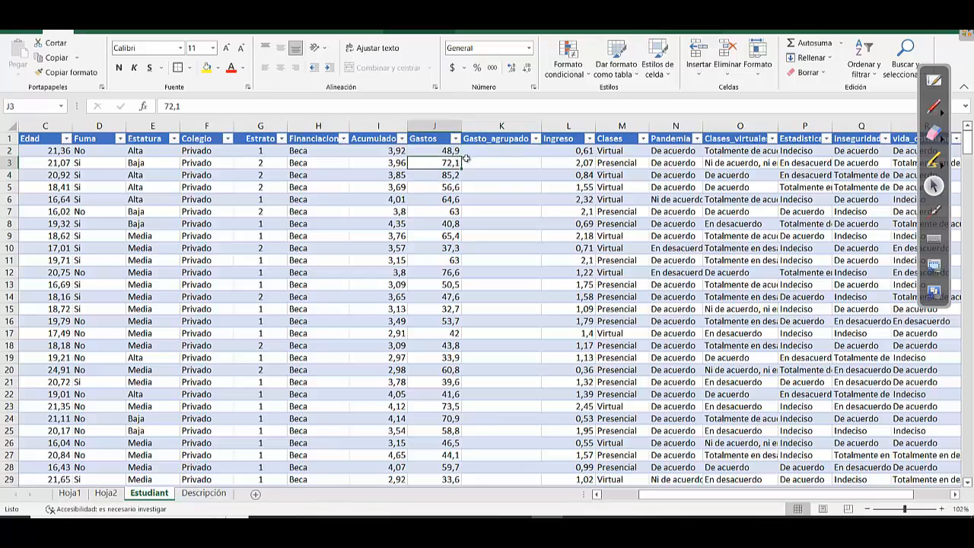
left_click(487, 162)
left_click(459, 176)
left_click(484, 175)
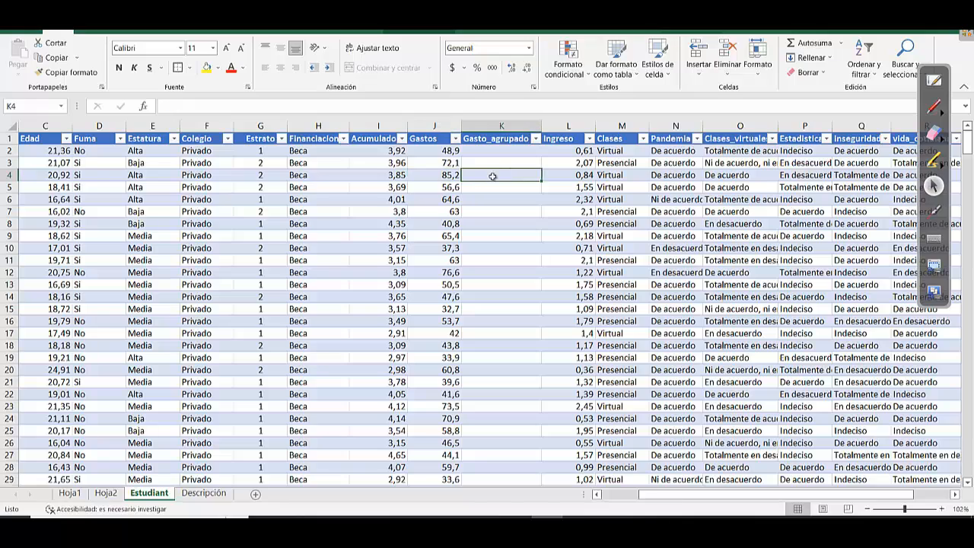
mouse_move(490, 154)
left_mouse_down()
mouse_move(515, 422)
mouse_move(483, 157)
left_mouse_up()
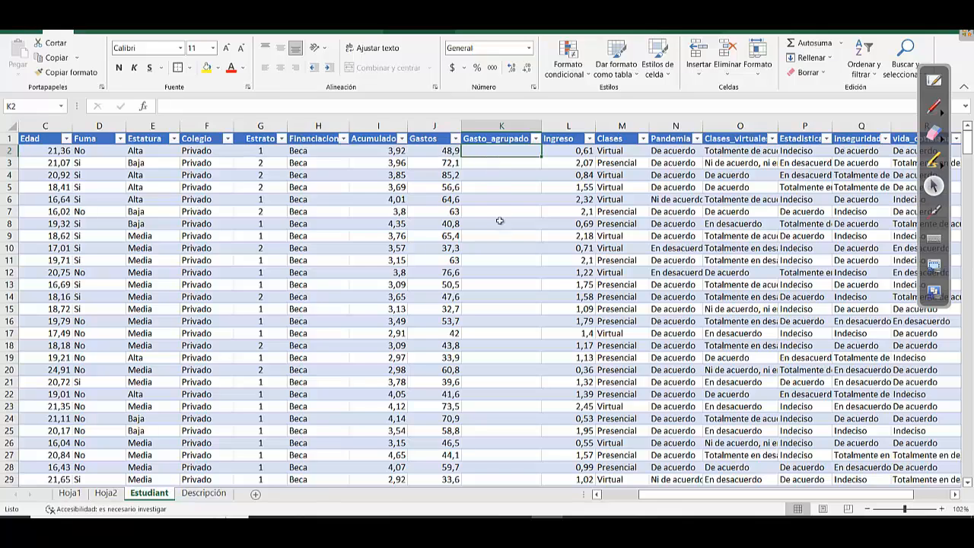
left_click(493, 163)
double_click(494, 168)
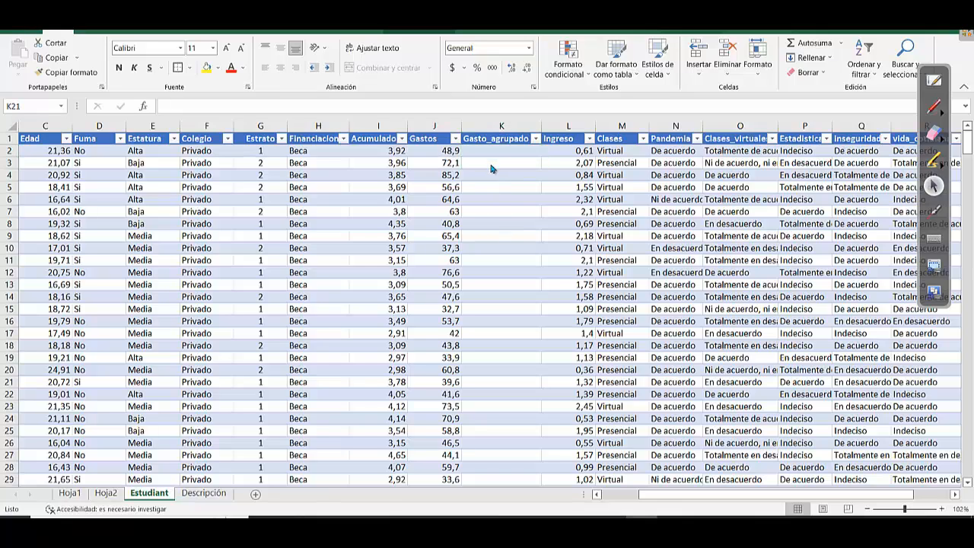
key("BackSpace")
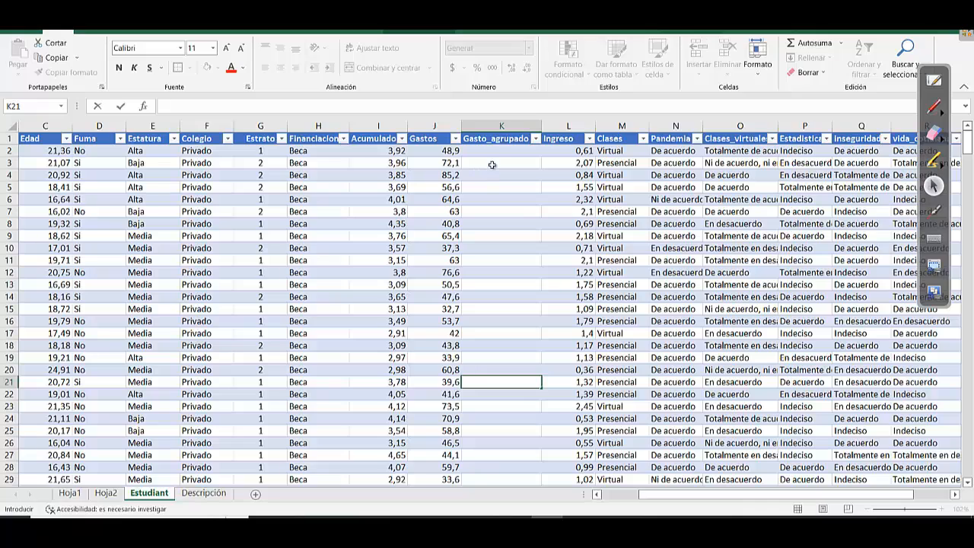
left_click(493, 165)
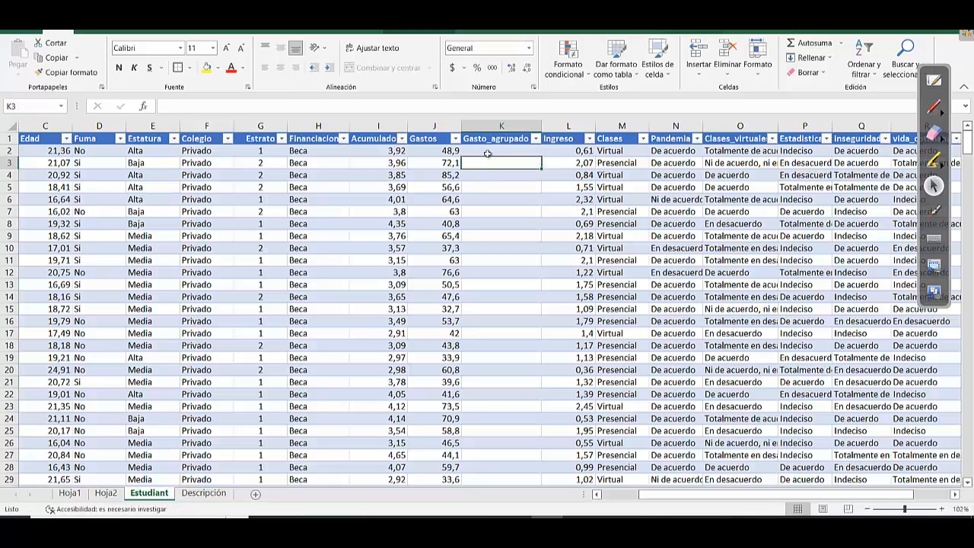
left_click(487, 153)
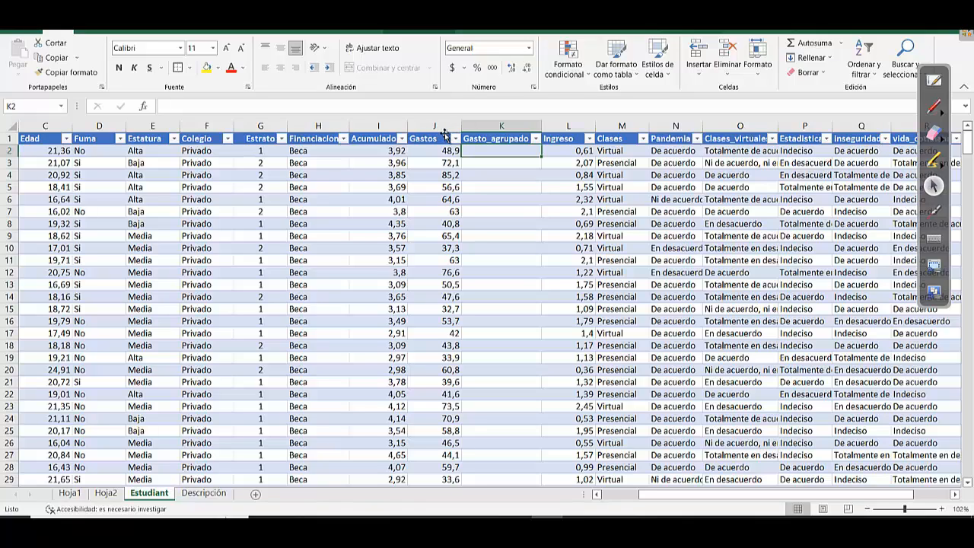
Copy the whole Gastos column from the Estudiant sheet into column A of a new sheet
left_click(443, 127)
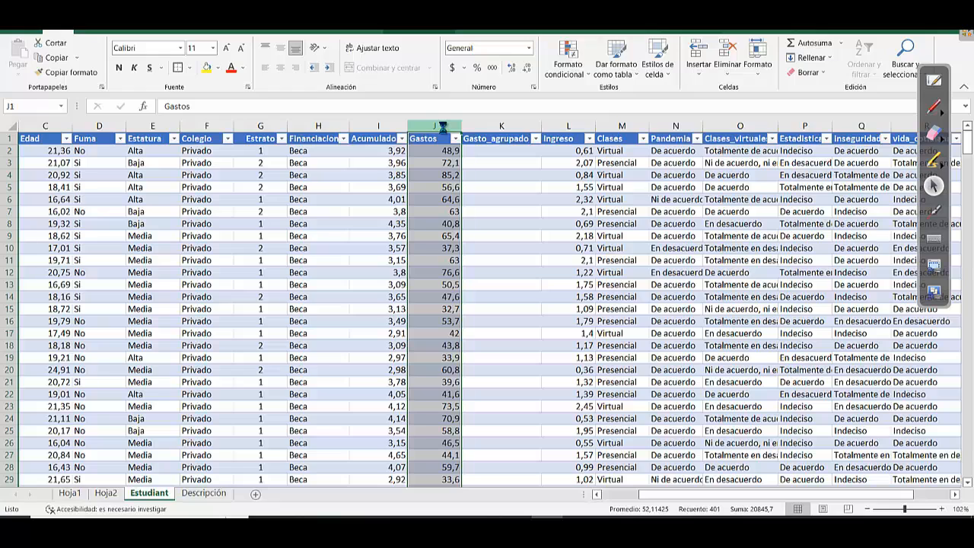
key("ctrl+c")
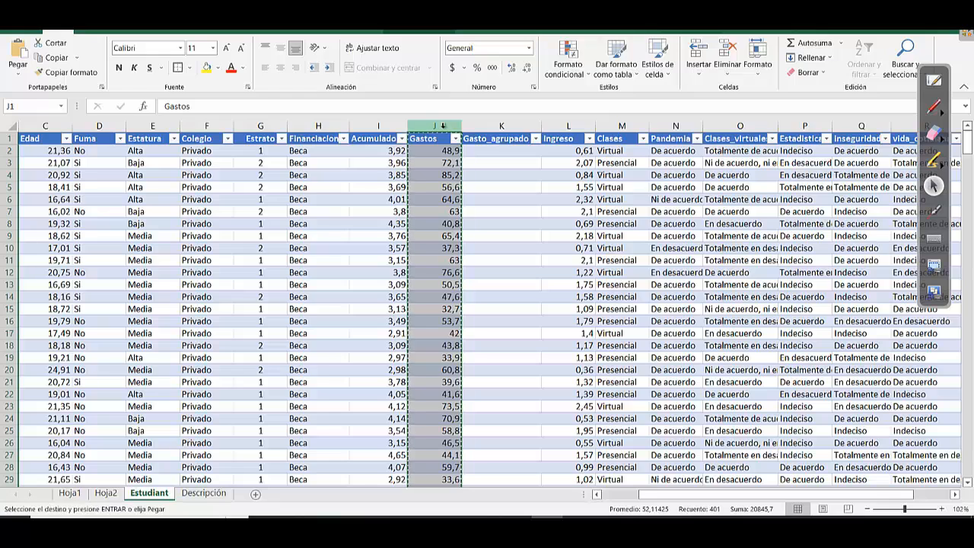
left_click(254, 494)
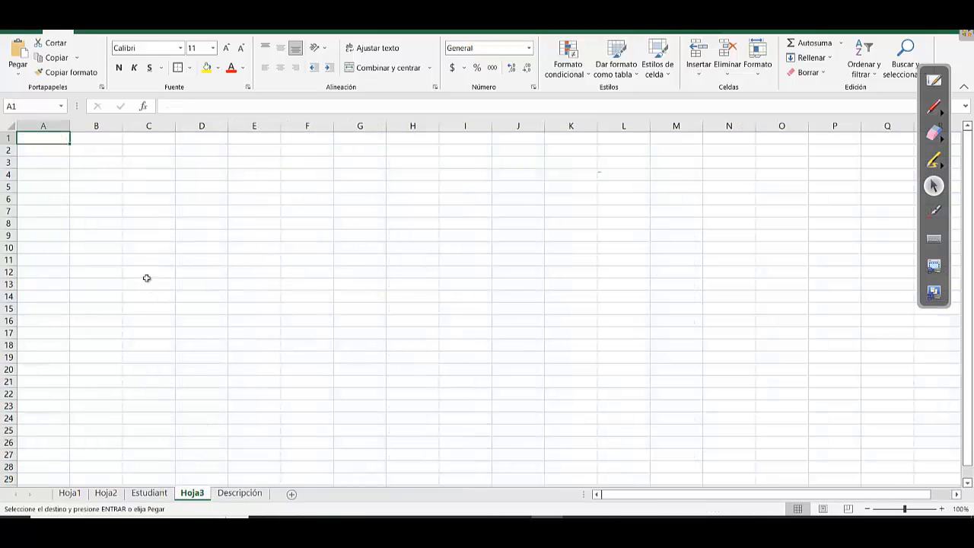
key("ctrl+v")
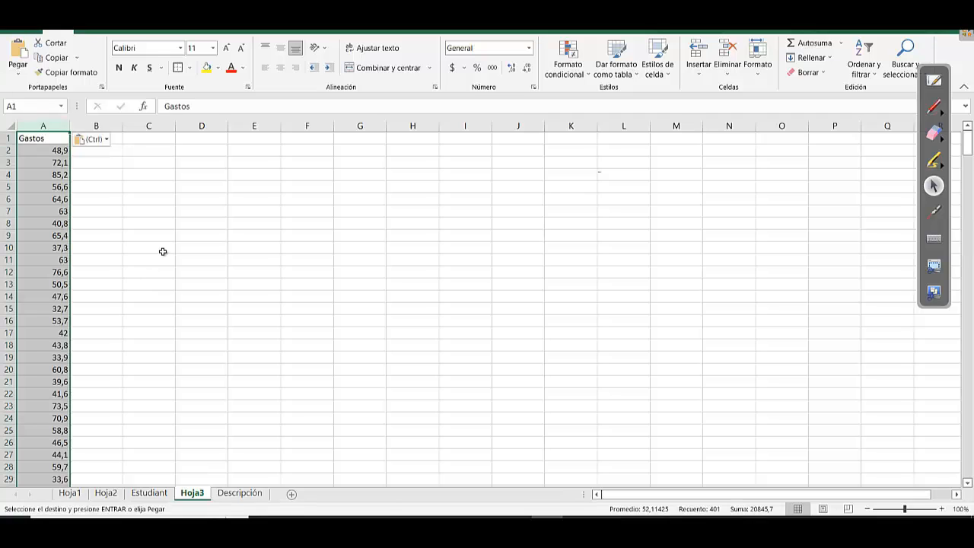
left_click(157, 247)
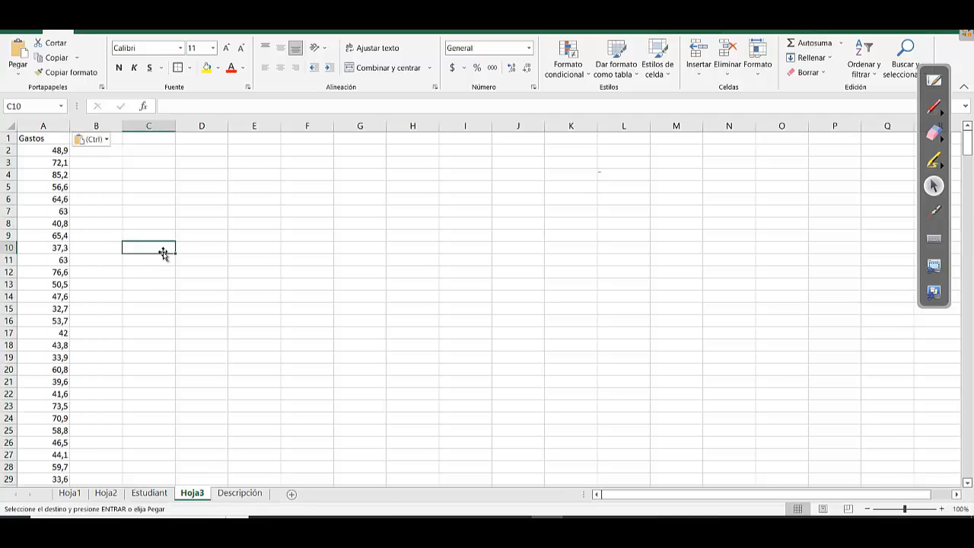
Center the contents of the Gastos column on Hoja3
left_click(54, 127)
key("ctrl")
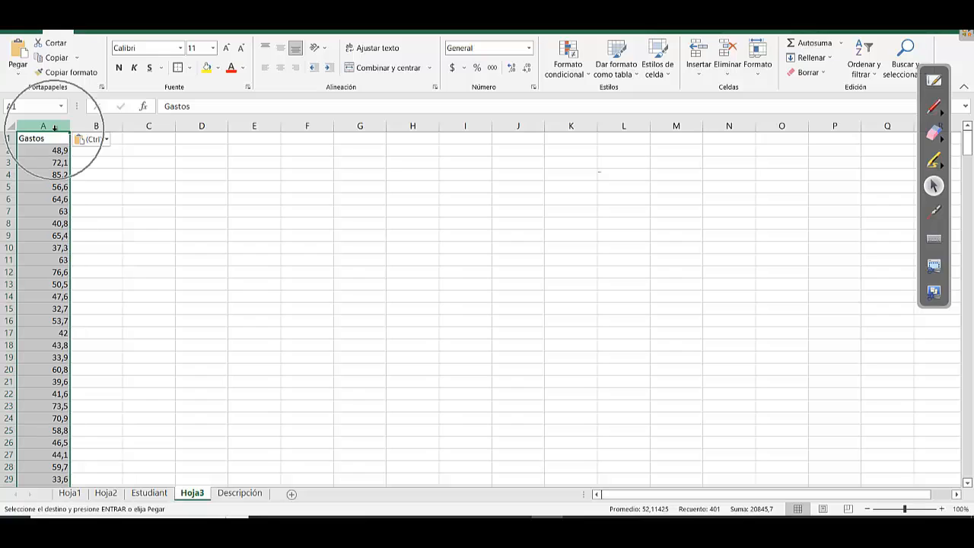
key("ctrl")
left_click(280, 67)
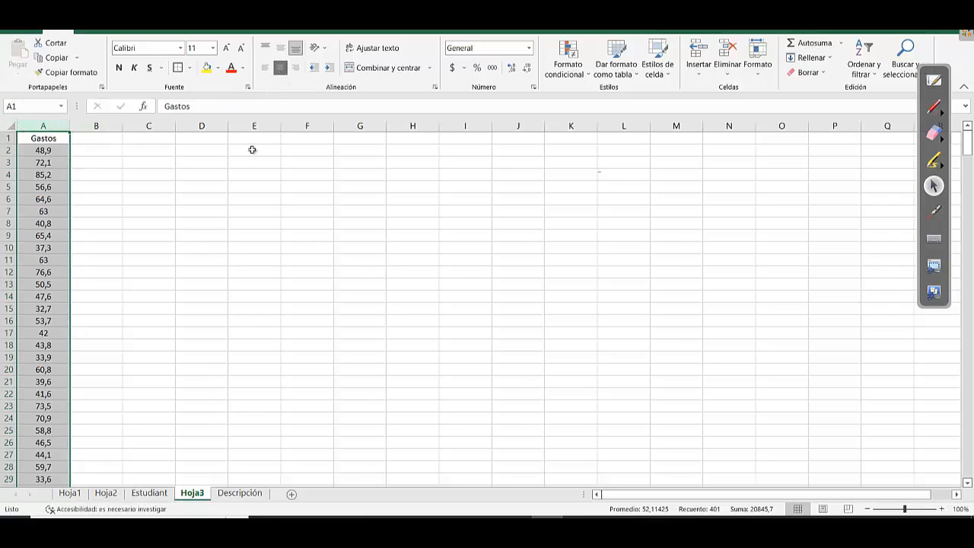
Enter the labels min, max, rango, n intervalos and amplitud in cells D3 to D7 of Hoja3
left_click(239, 163)
left_click(212, 163)
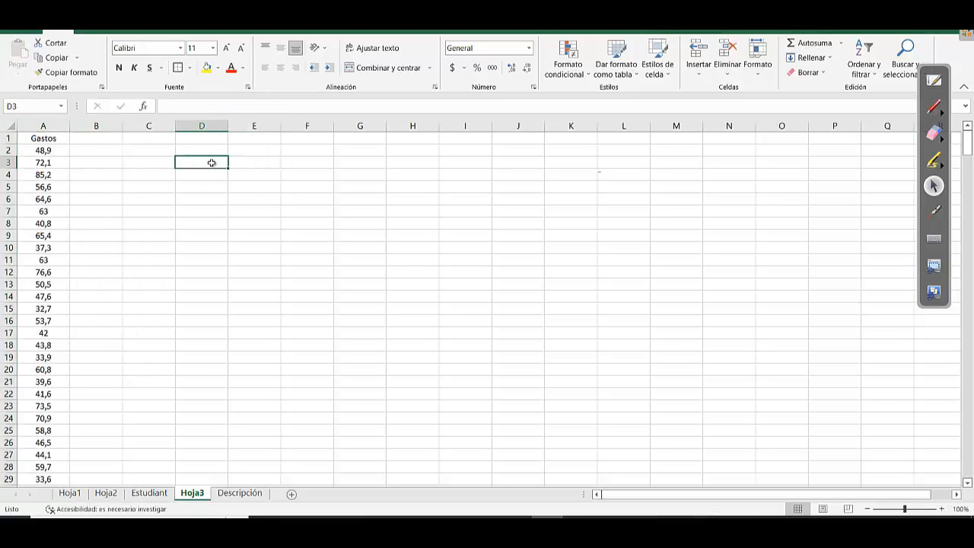
type("min")
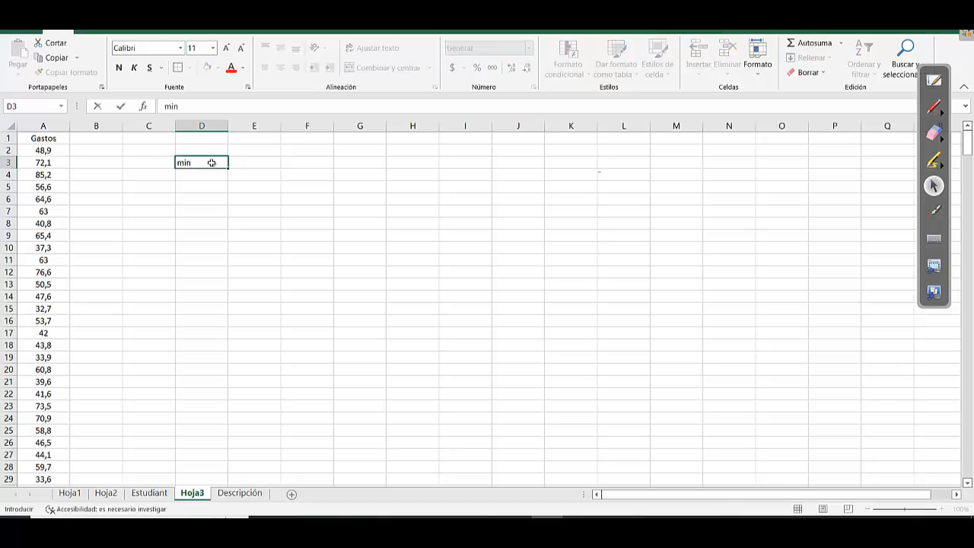
key("Return")
type("min")
key("Return")
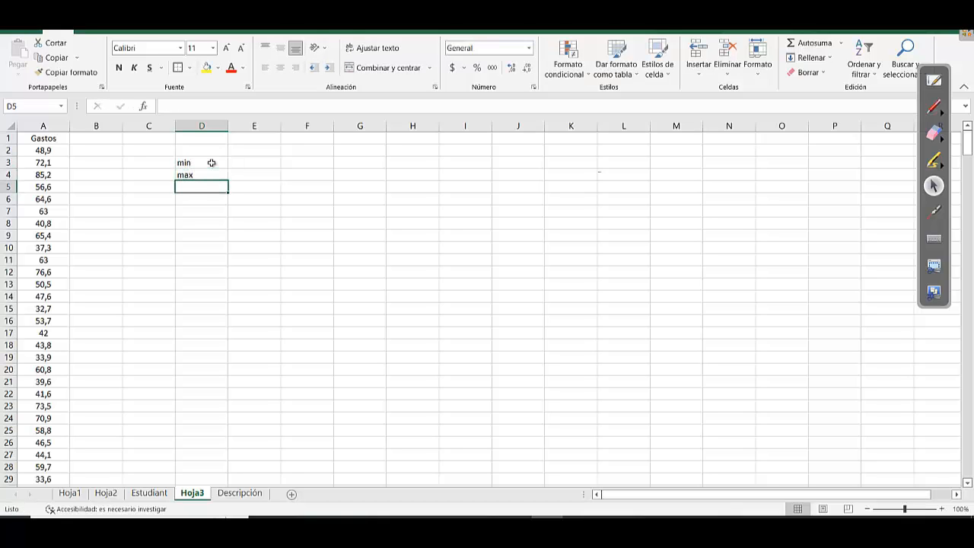
type("rango")
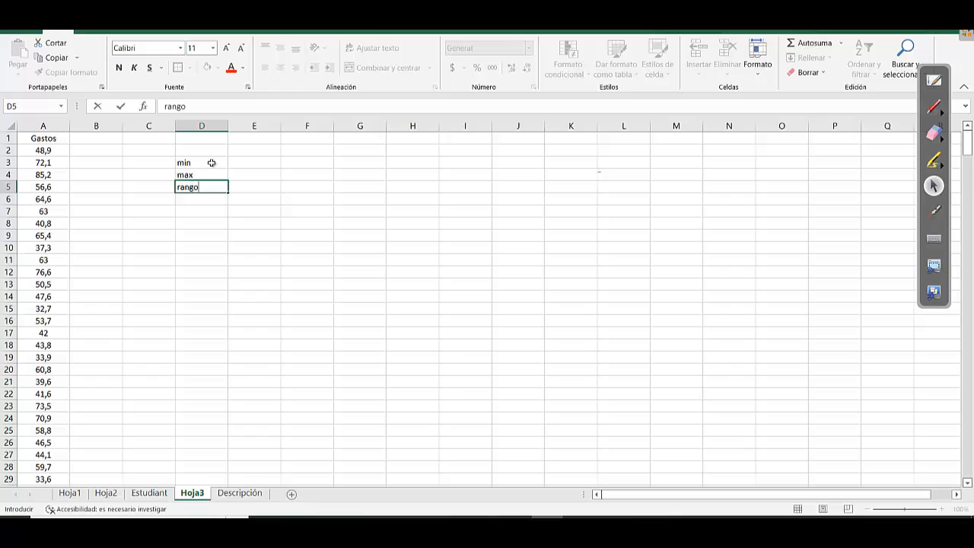
key("Return")
type("k")
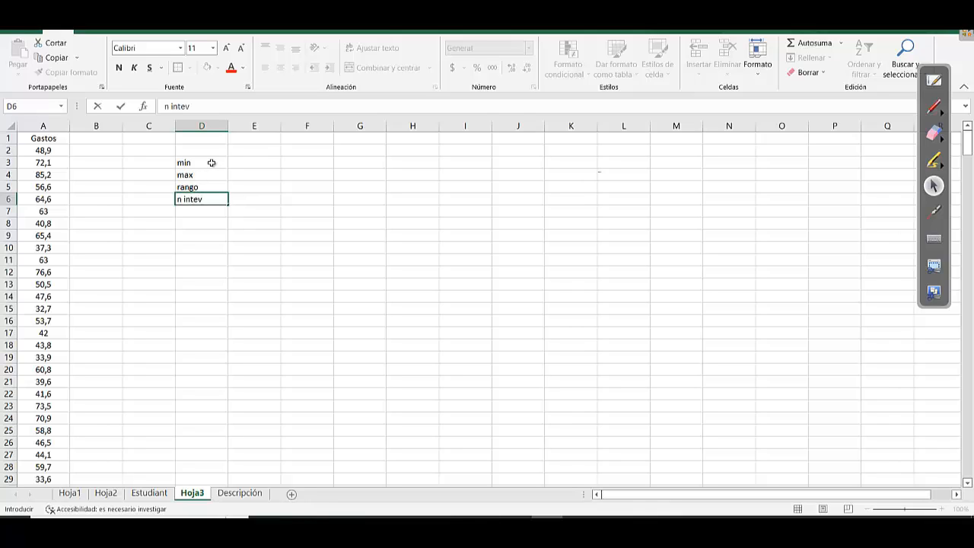
type("intervalos")
key("Return")
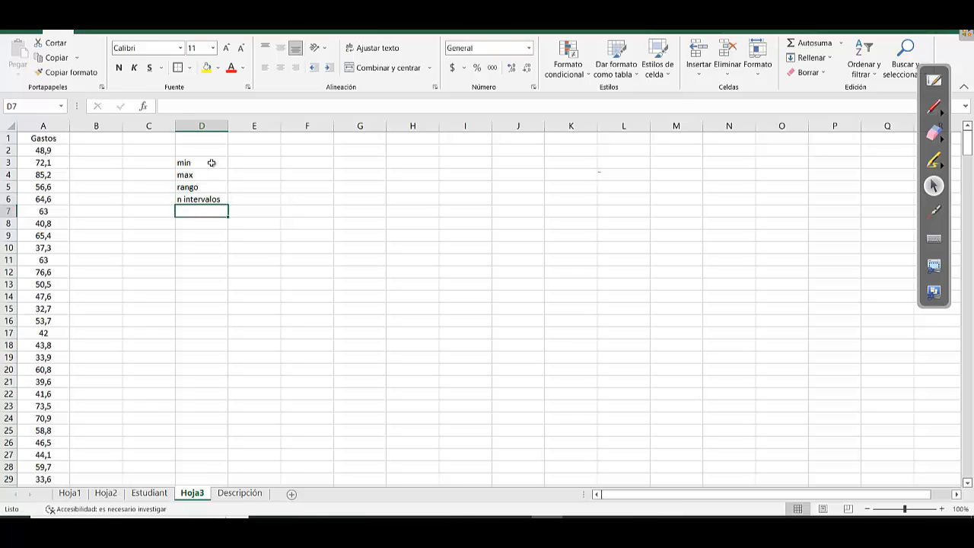
type("amplitud")
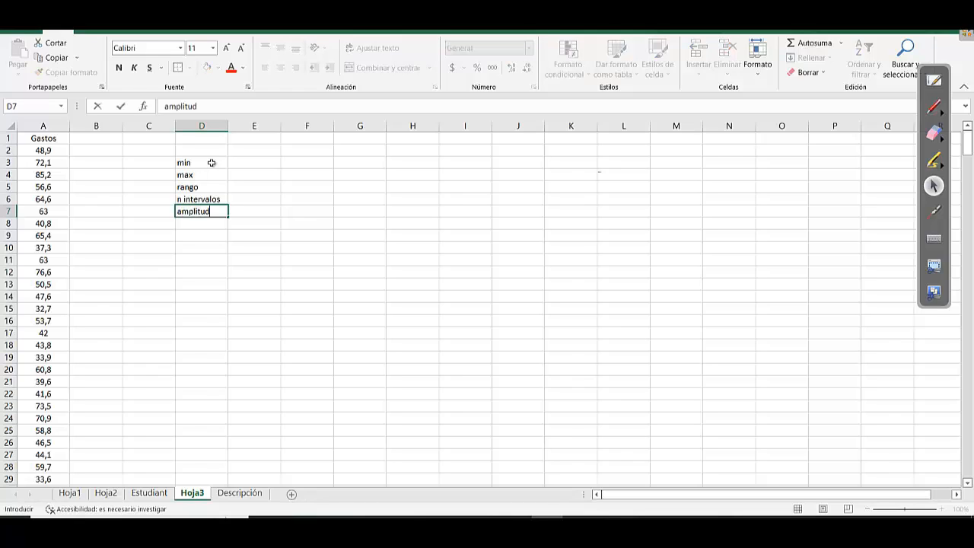
Add the label n in cell D2 and enter 400 beside it in E2
left_click(208, 155)
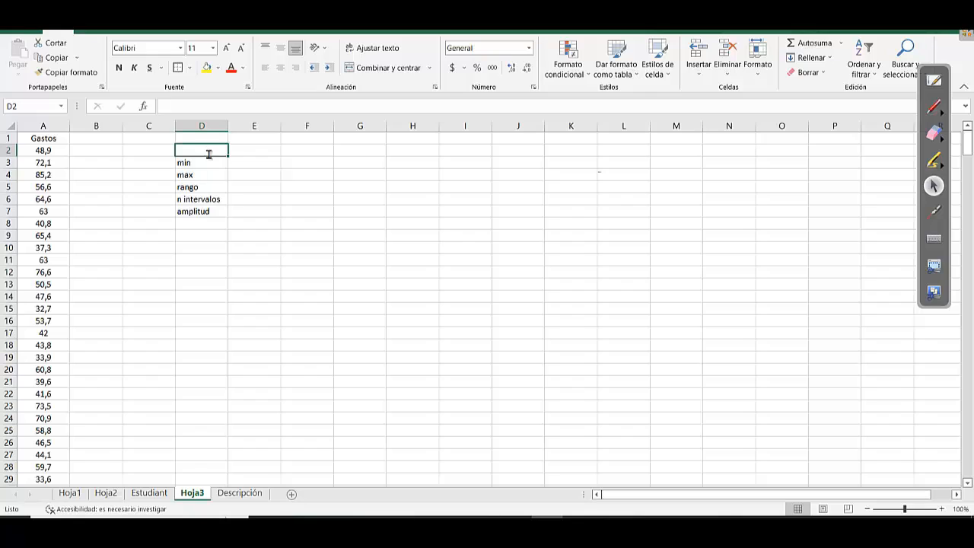
type("n")
key("BackSpace")
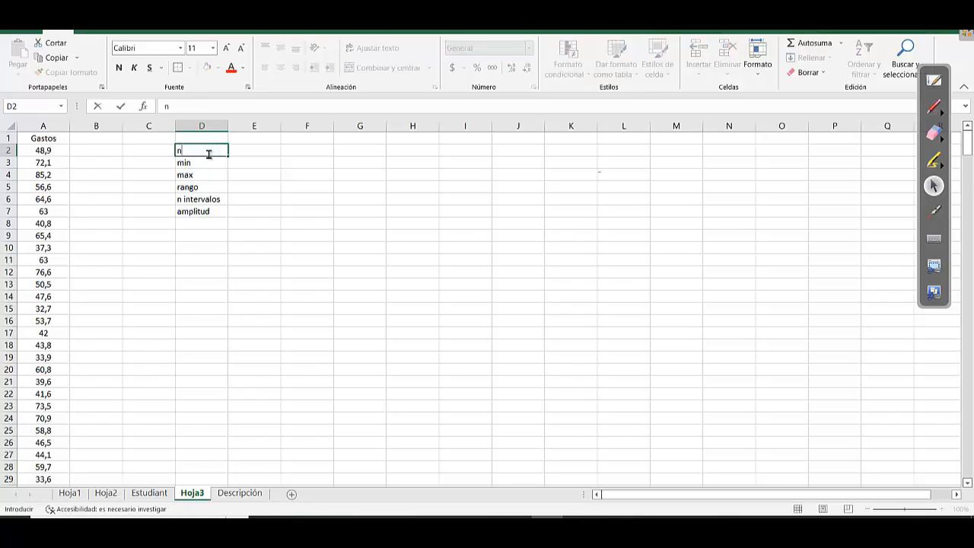
key("Tab")
type("40")
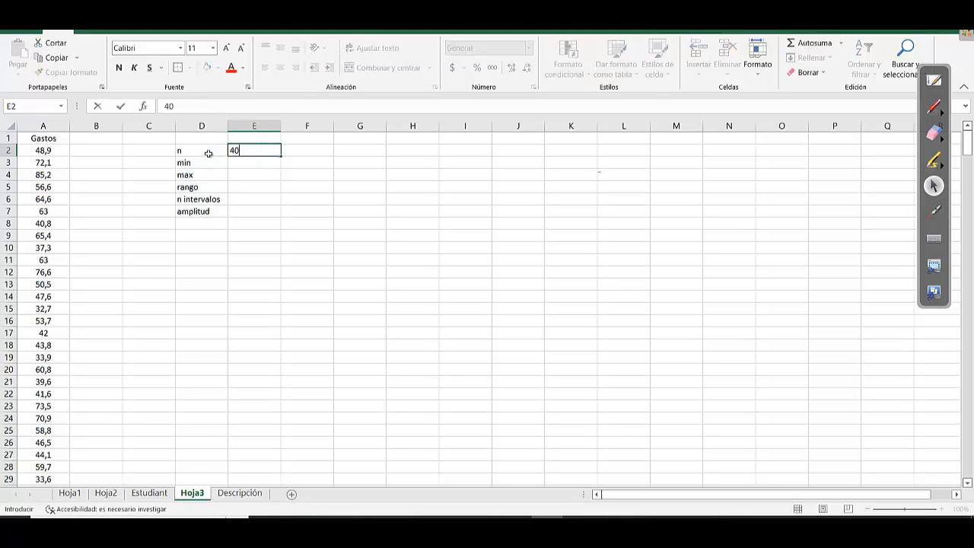
key("Return")
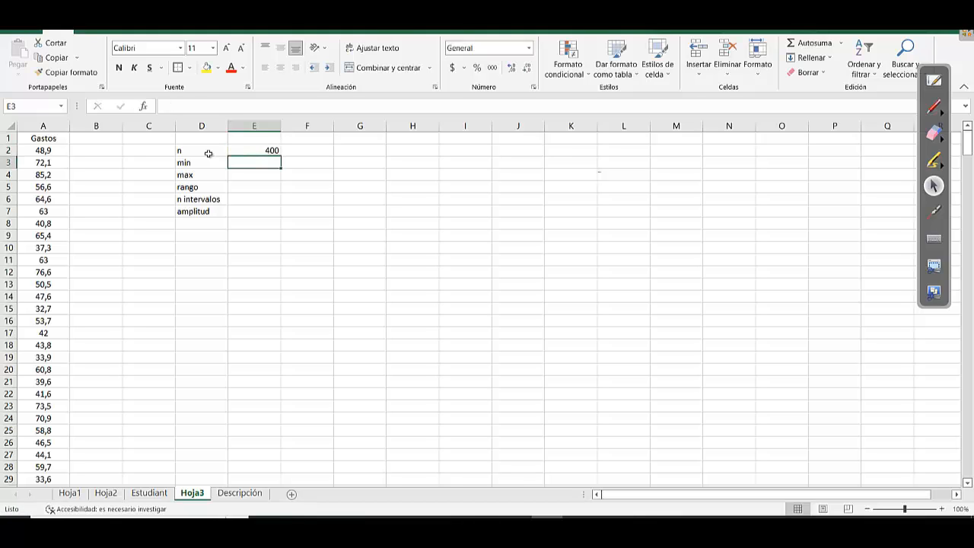
Calculate the minimum of the whole Gastos column in cell E3 with the MIN function over A:A
type("=")
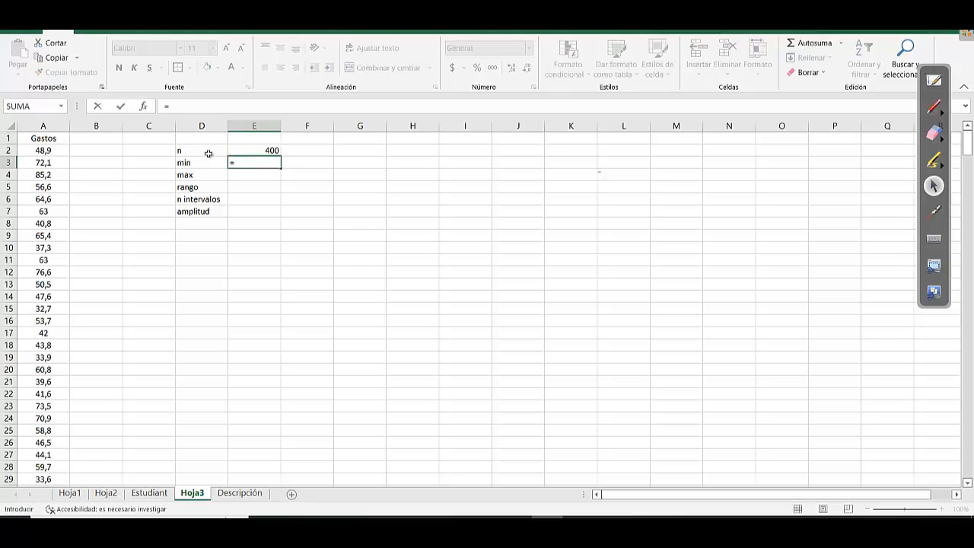
type("min")
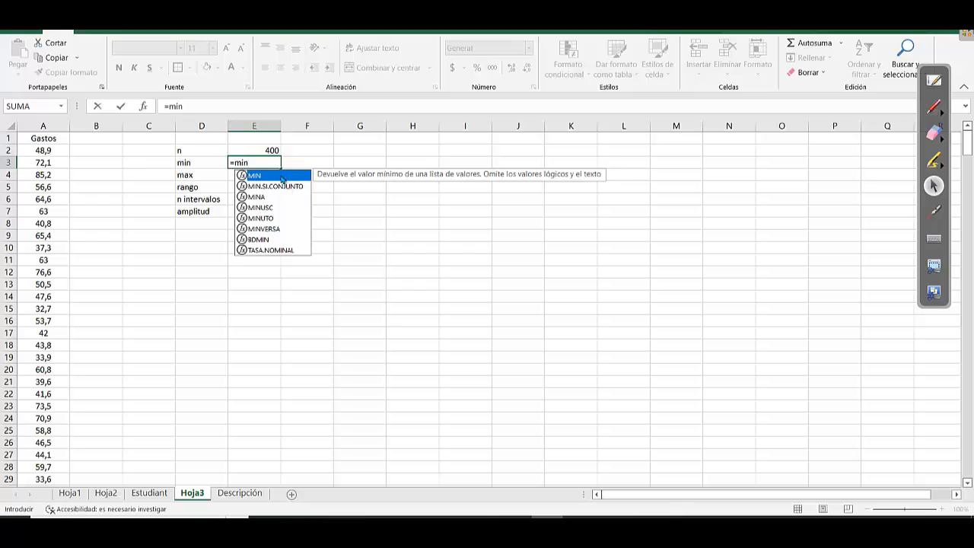
double_click(273, 177)
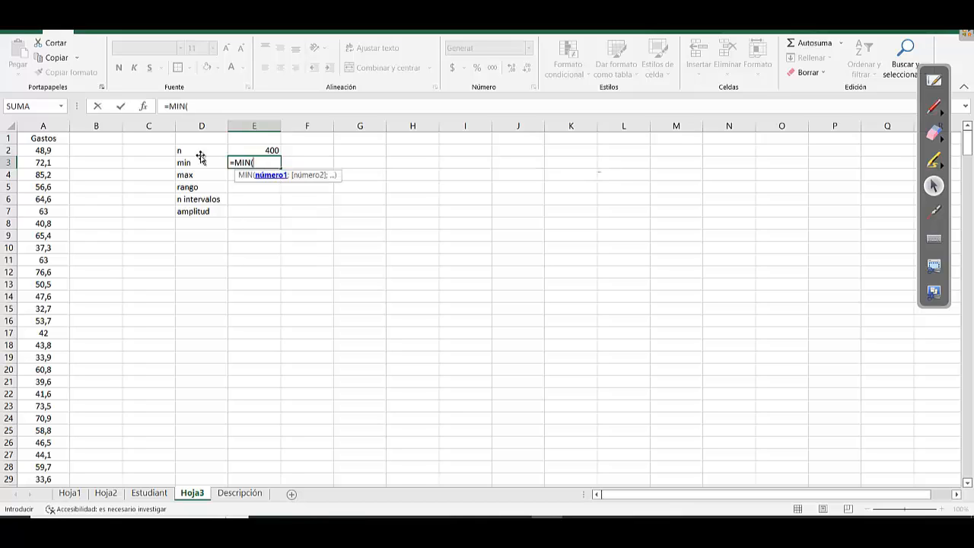
left_click(48, 125)
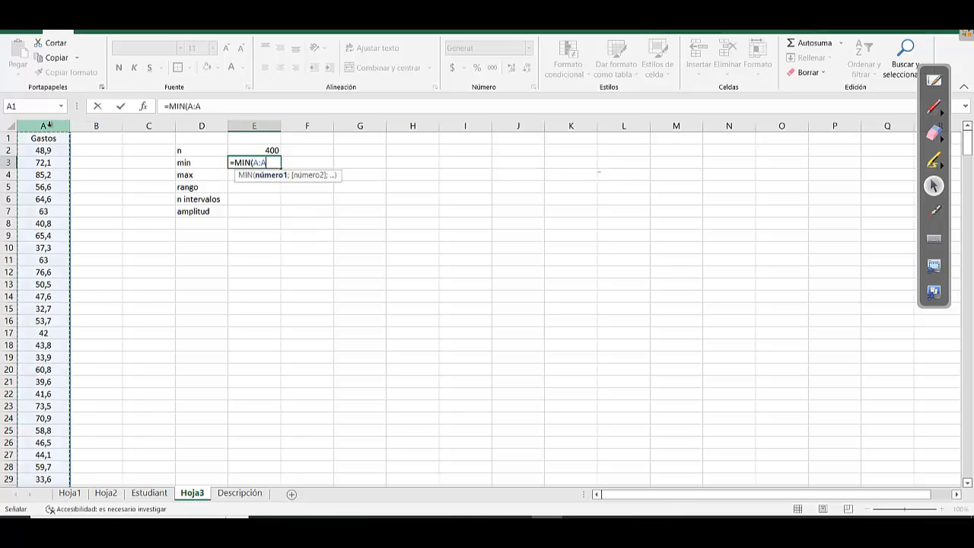
key("Return")
Calculate the maximum of the whole Gastos column in cell E4 with the MAX function over A:A
type("=max")
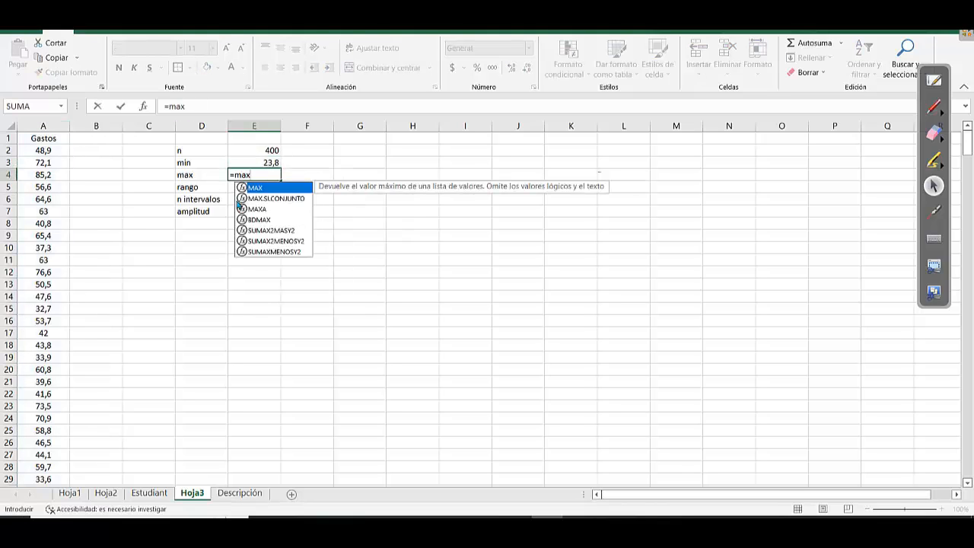
double_click(264, 188)
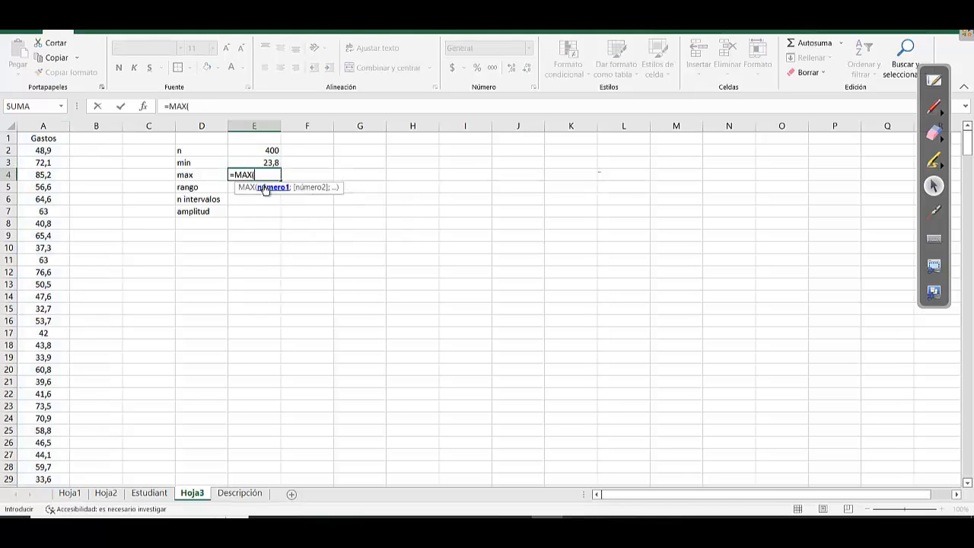
left_click(59, 125)
key("Return")
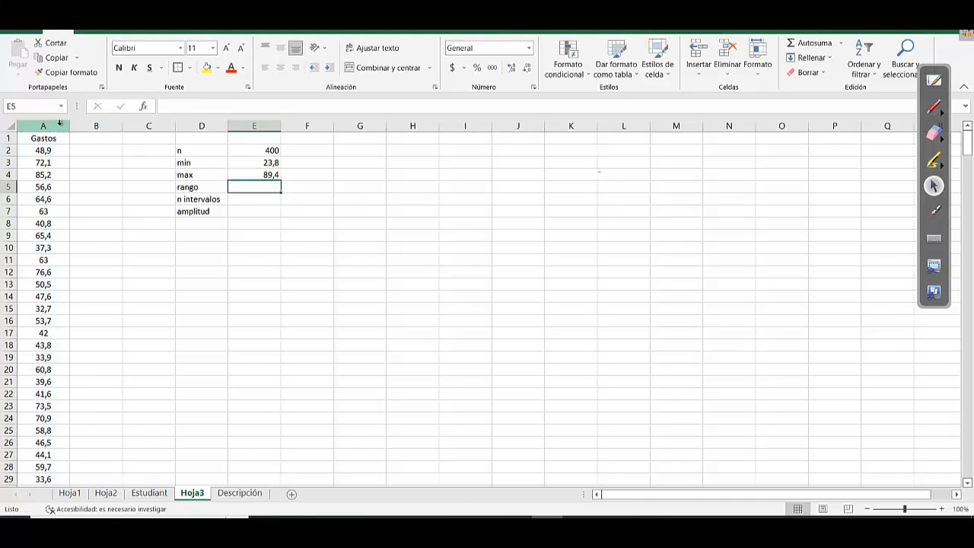
Compute the rango in cell E5 as the maximum minus the minimum with =E4-E3
type("=")
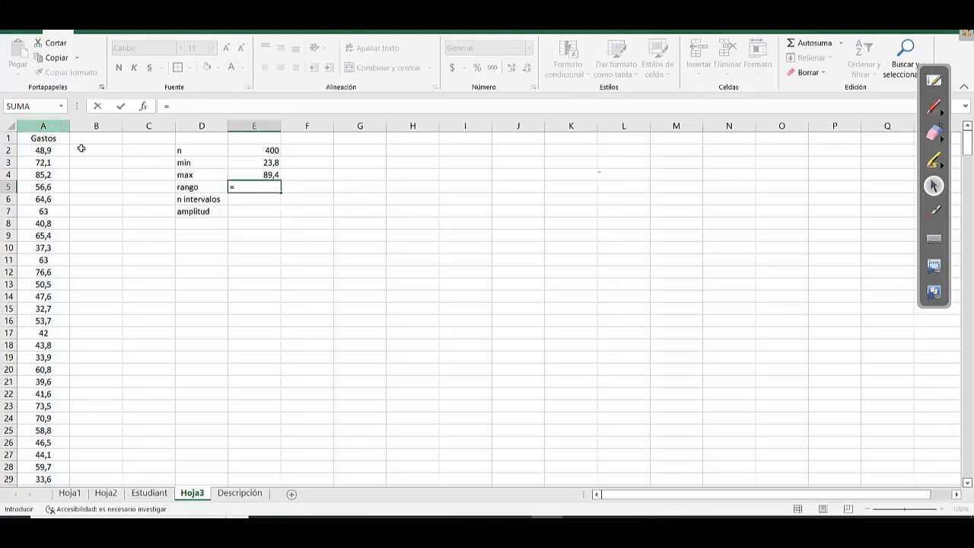
left_click(253, 175)
type("-")
left_click(269, 162)
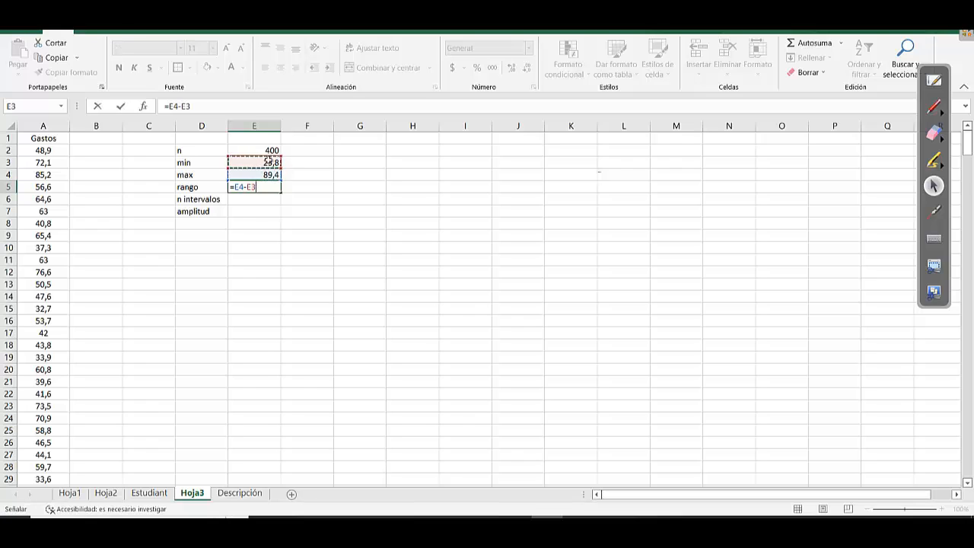
key("Return")
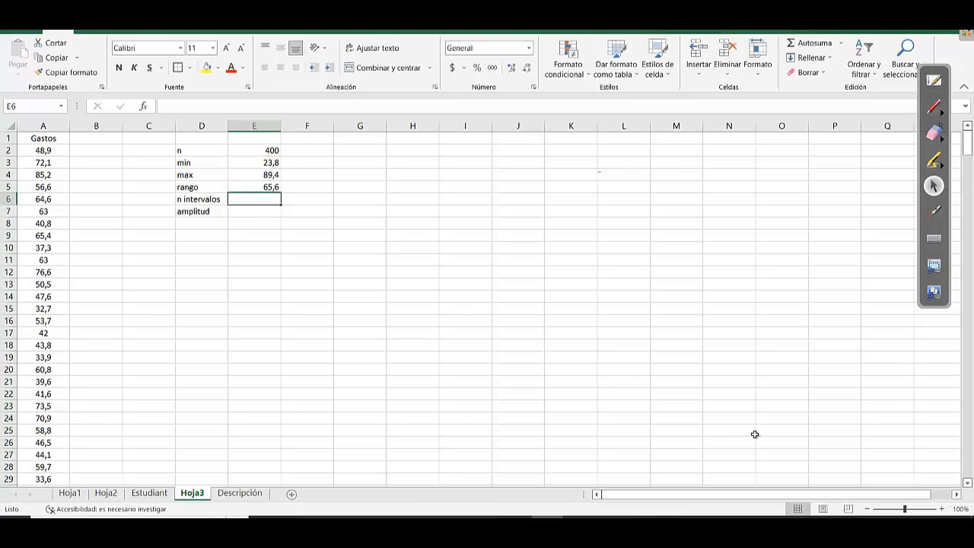
Compute the number of intervals in cell E6 with the formula =1+3,3*LOG10(E2)
left_click(942, 509)
left_click(942, 509)
left_click(942, 508)
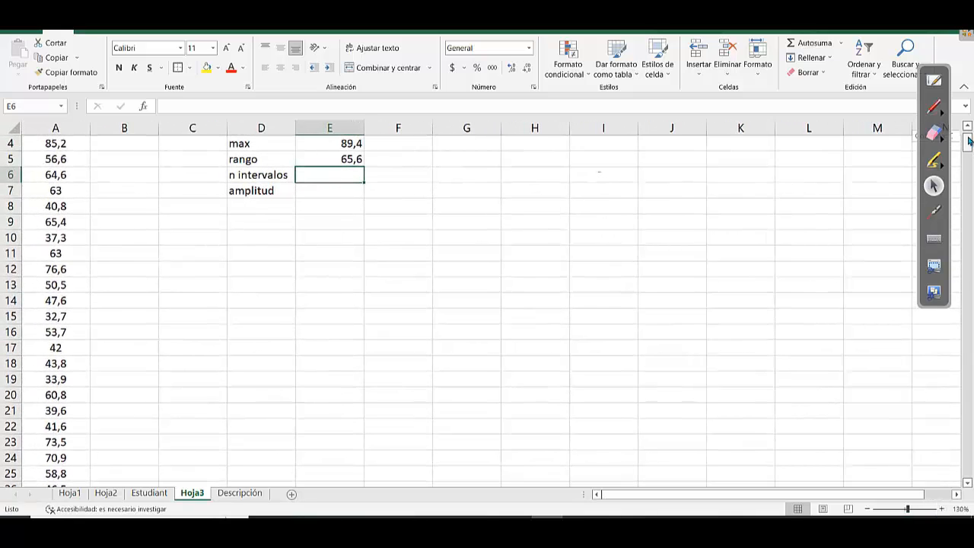
scroll(971, 148, "up", 1)
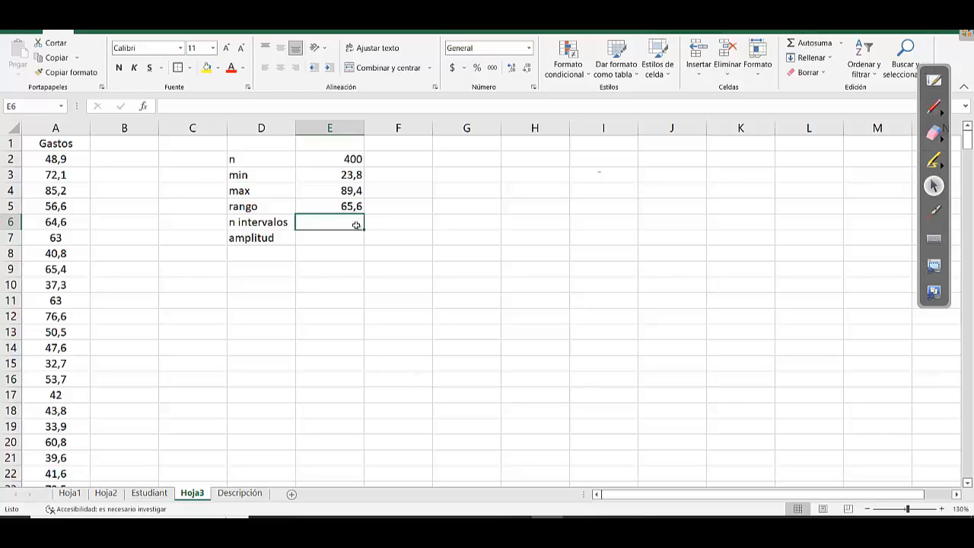
type("=1+3,")
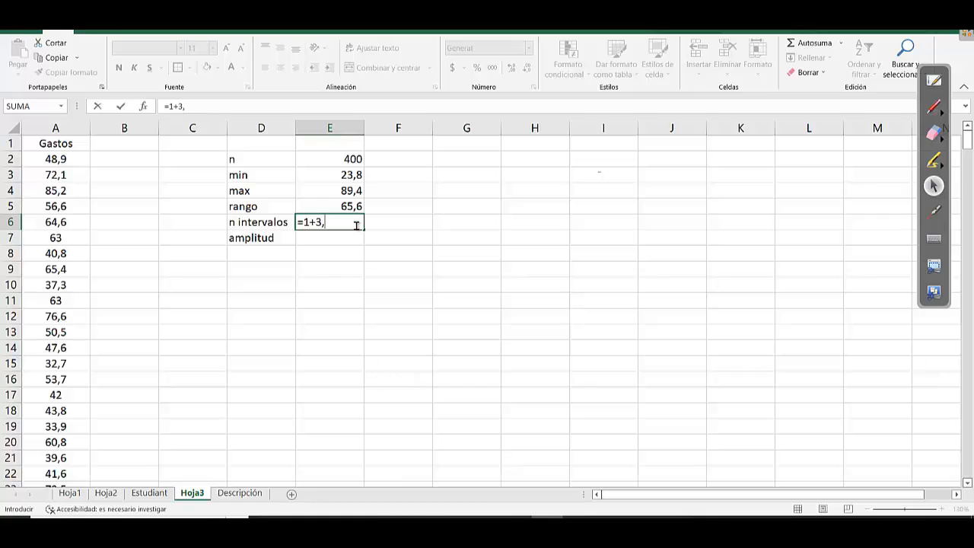
type("3*lo")
double_click(359, 248)
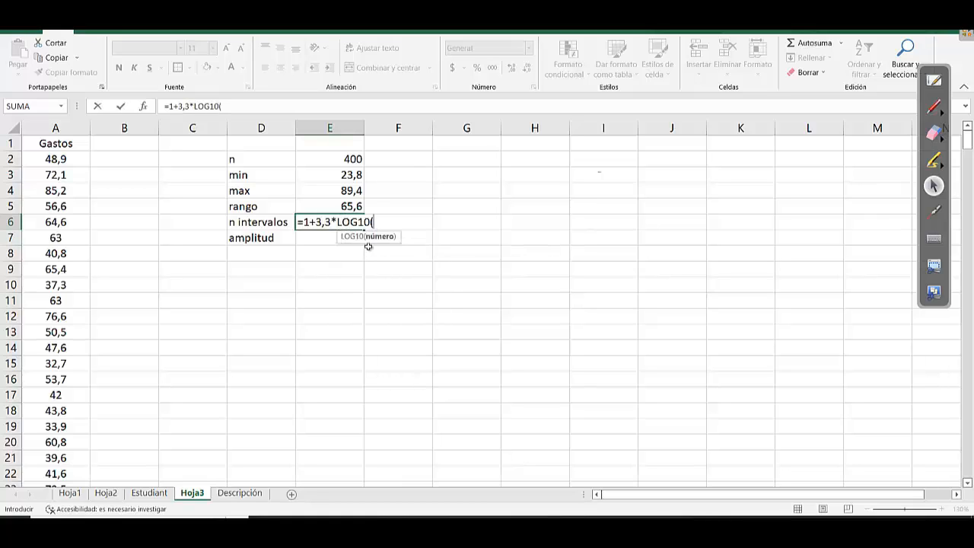
left_click(352, 159)
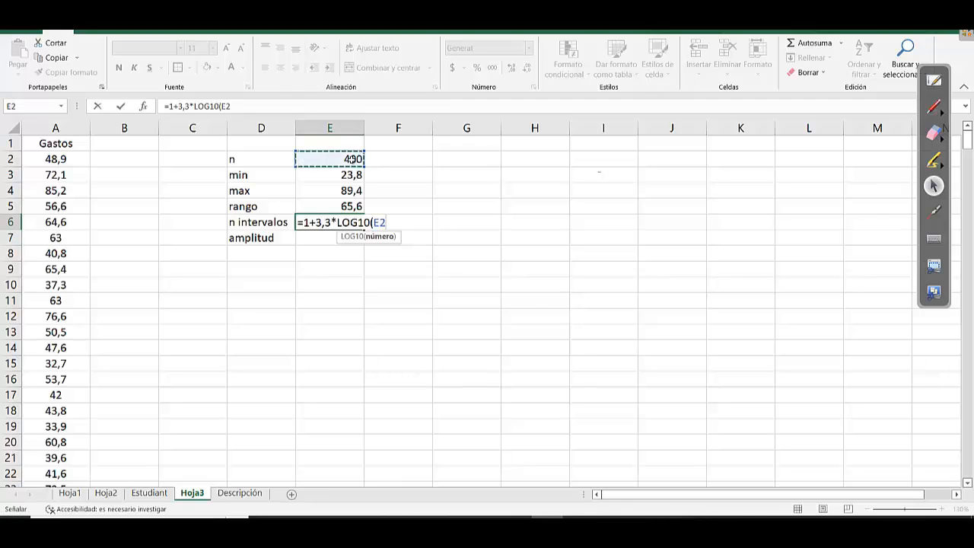
type(")")
key("Return")
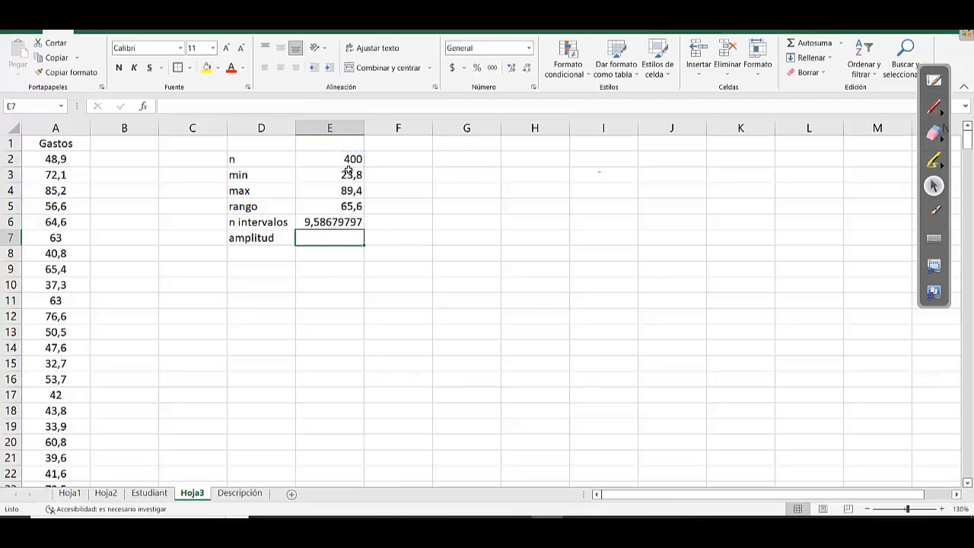
Replace the n intervalos formula in cell E6 with the rounded whole number 10
left_click(332, 216)
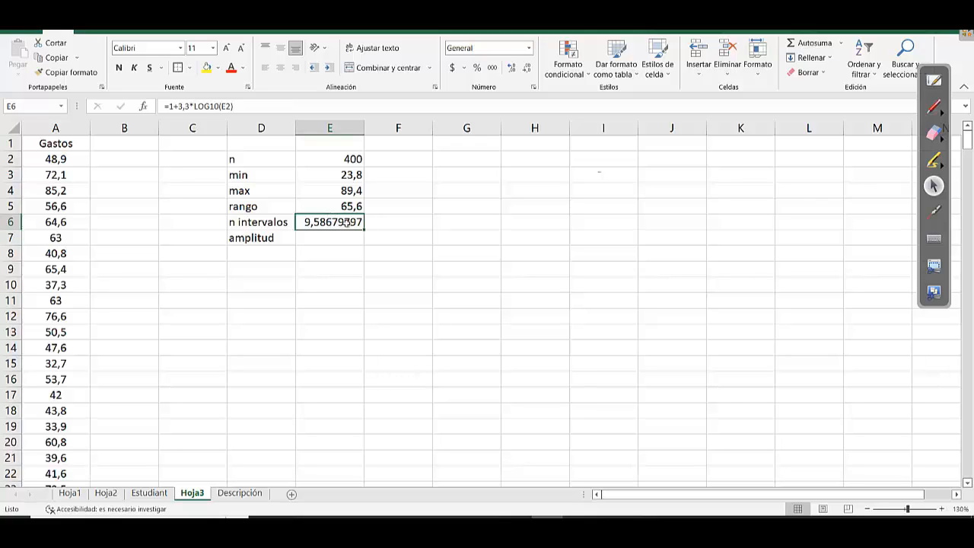
type("10")
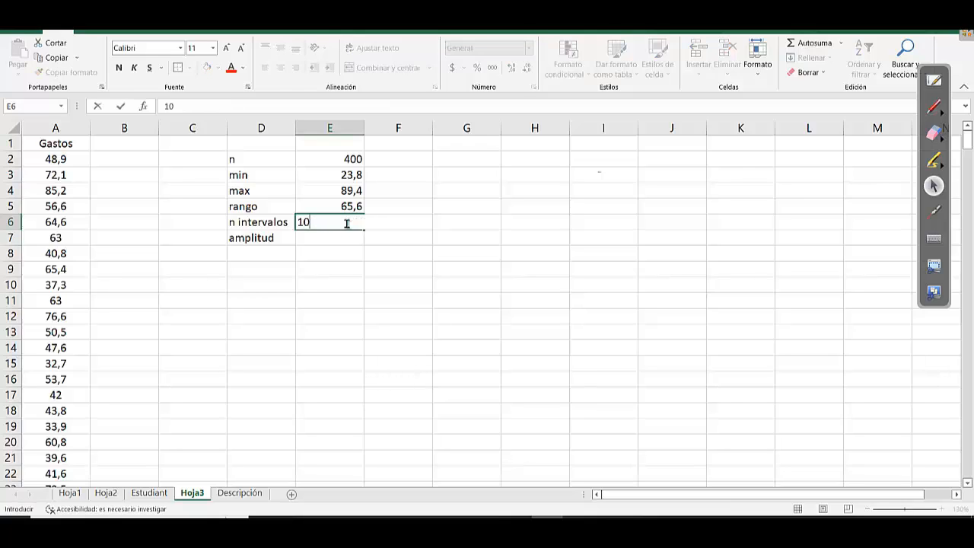
key("Return")
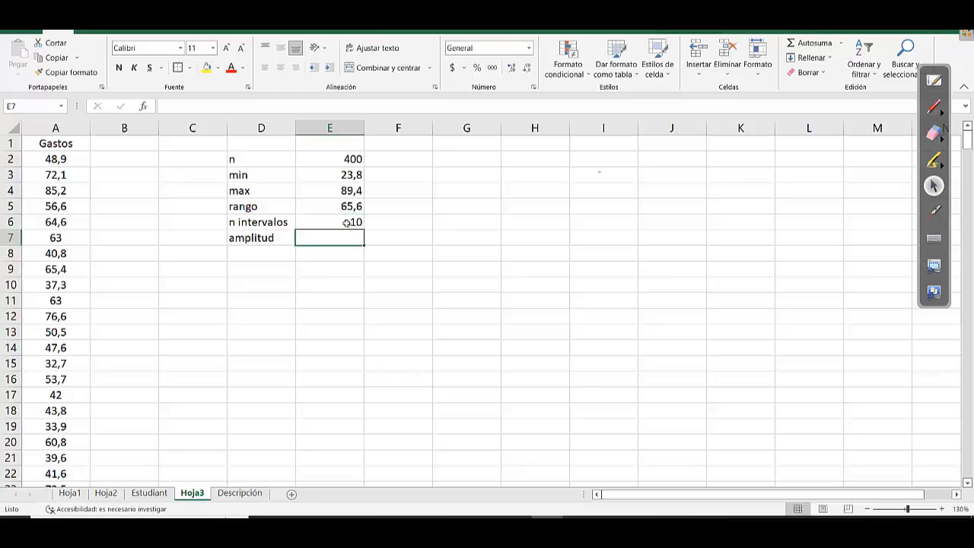
Compute the amplitud in cell E7 by dividing the range by the number of intervals with =E5/E6, and review the formula
type("=")
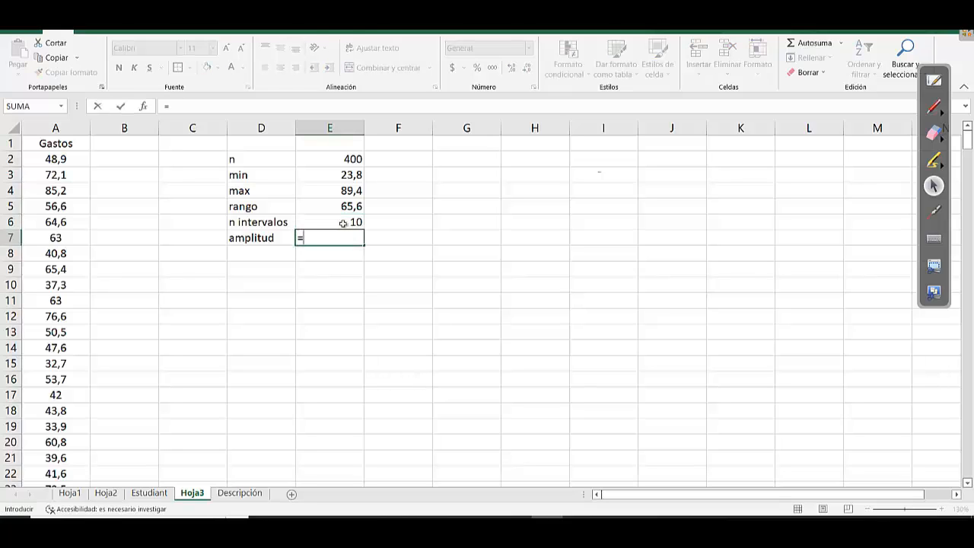
left_click(346, 208)
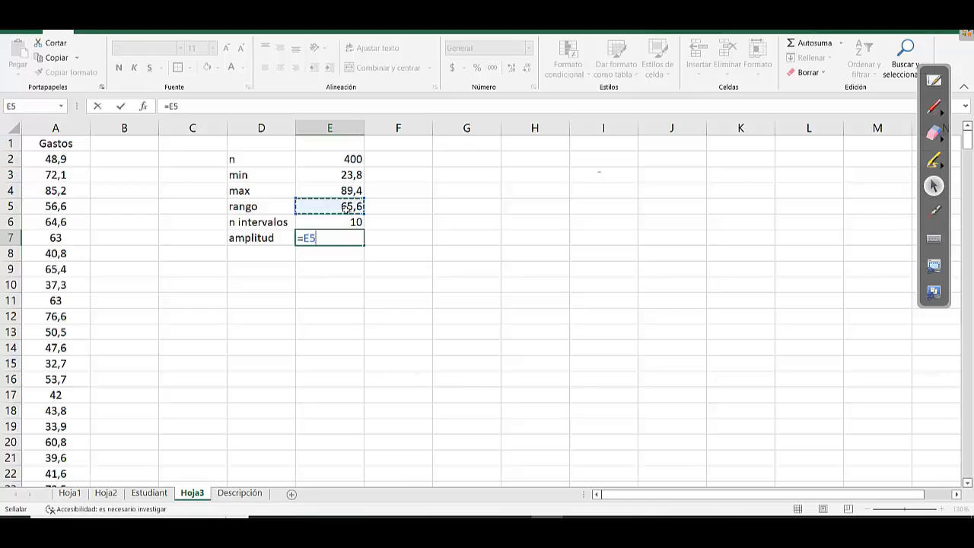
type("/")
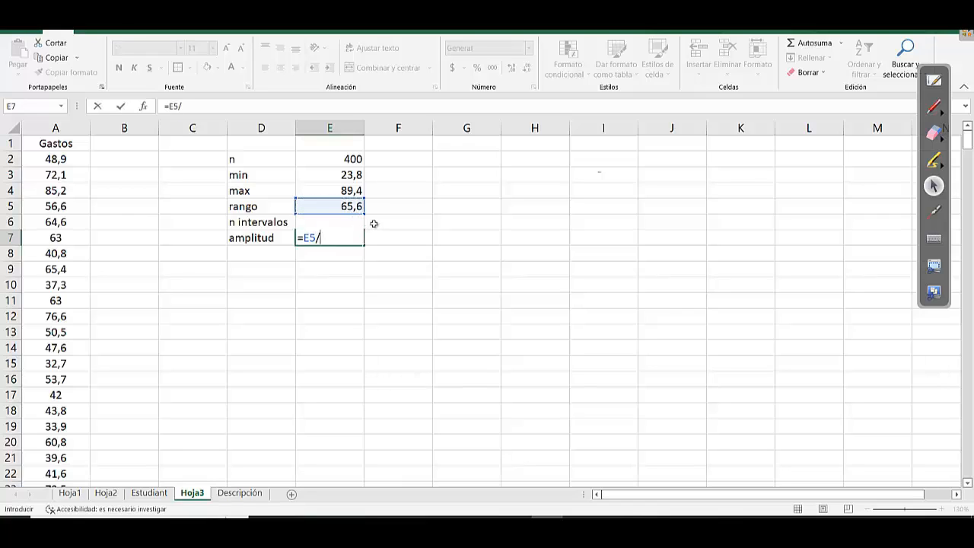
left_click(374, 222)
key("Left")
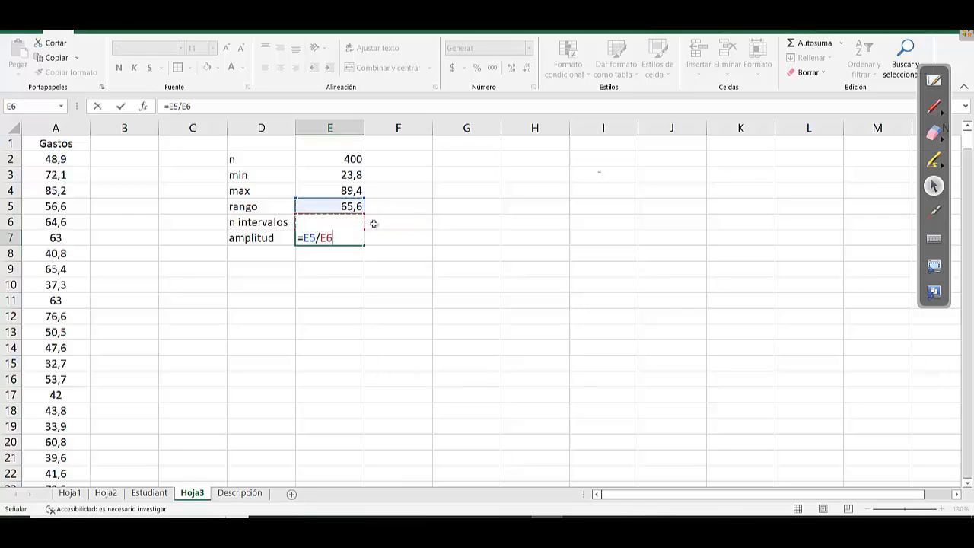
key("Return")
left_click(354, 236)
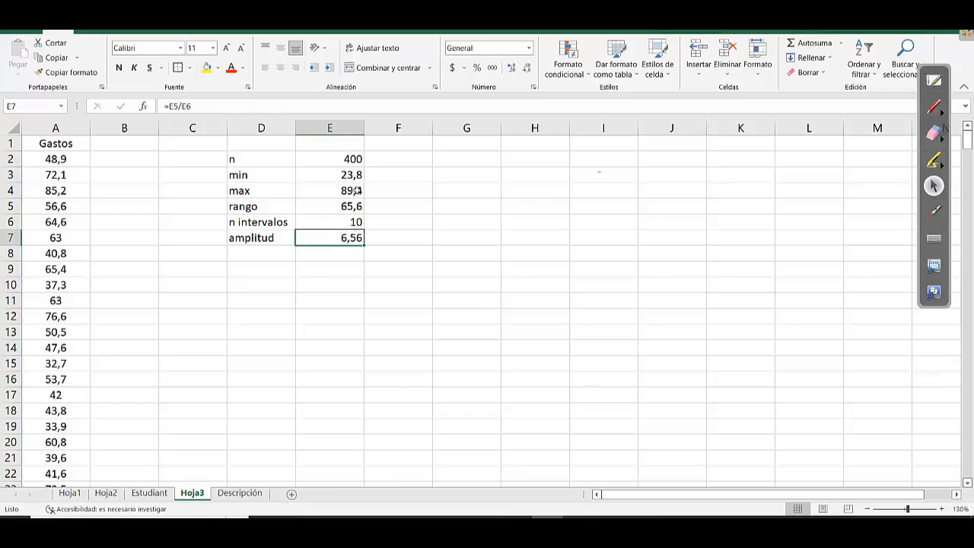
left_click(358, 112)
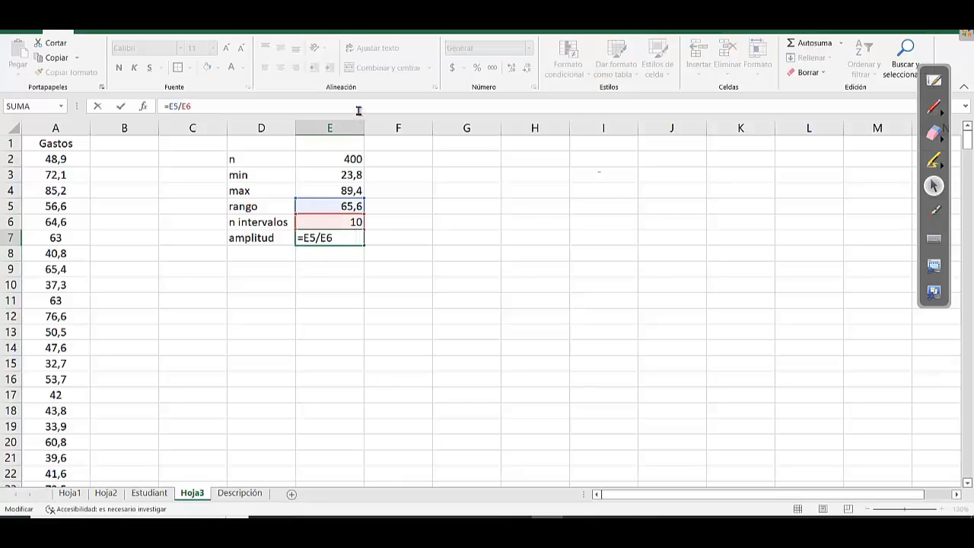
key("Escape")
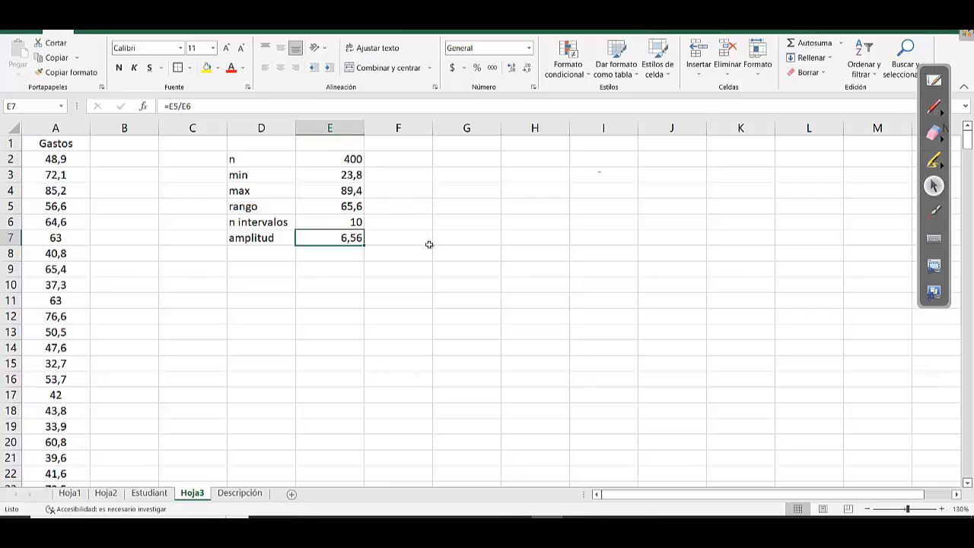
Enter the headings "L inferior" in G5 and "L superior" in H5
left_click(458, 235)
left_click(465, 225)
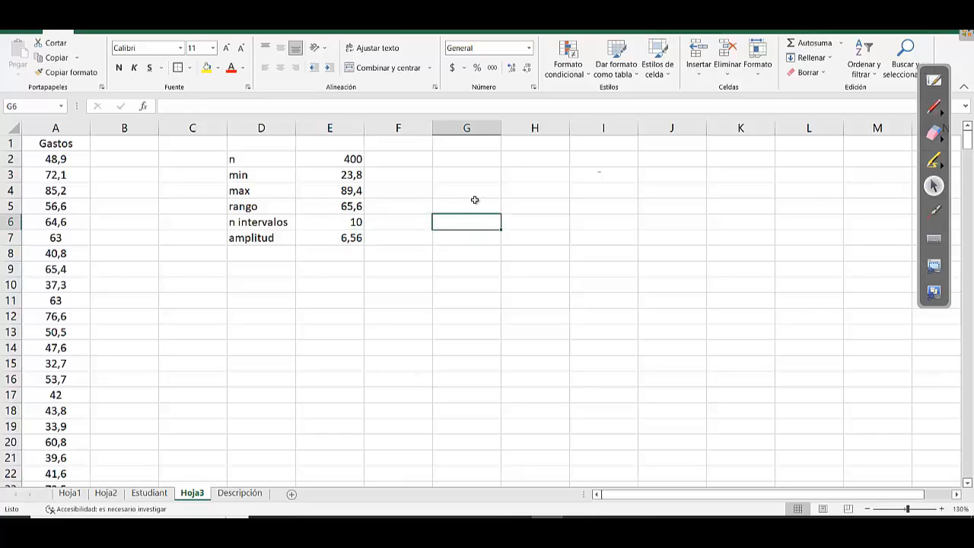
left_click(475, 202)
type("I")
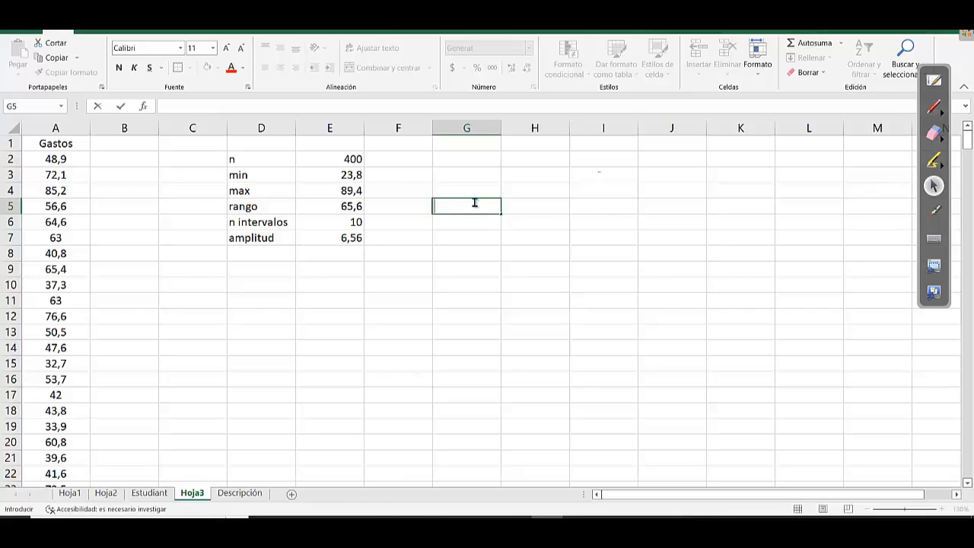
type(" inferior")
key("Tab")
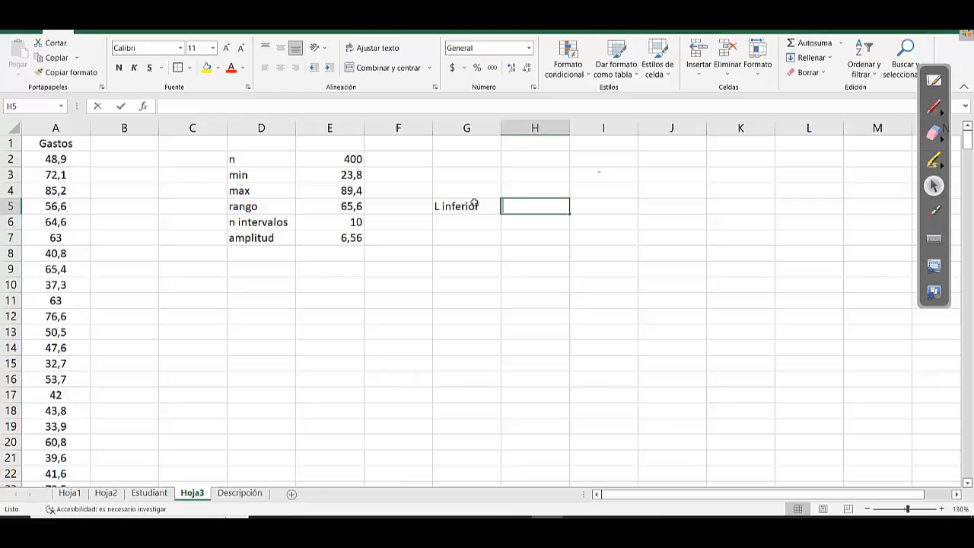
type("L sup")
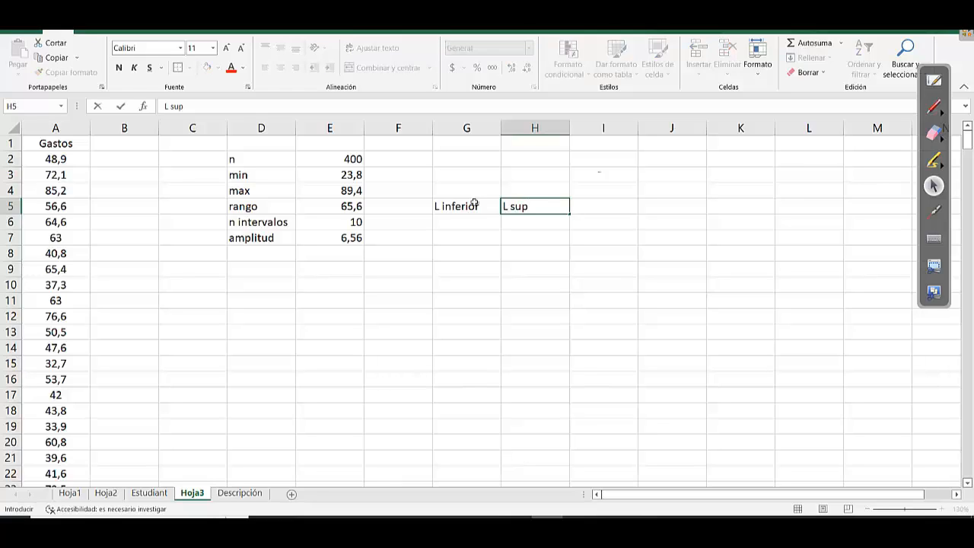
type("erior")
key("Return")
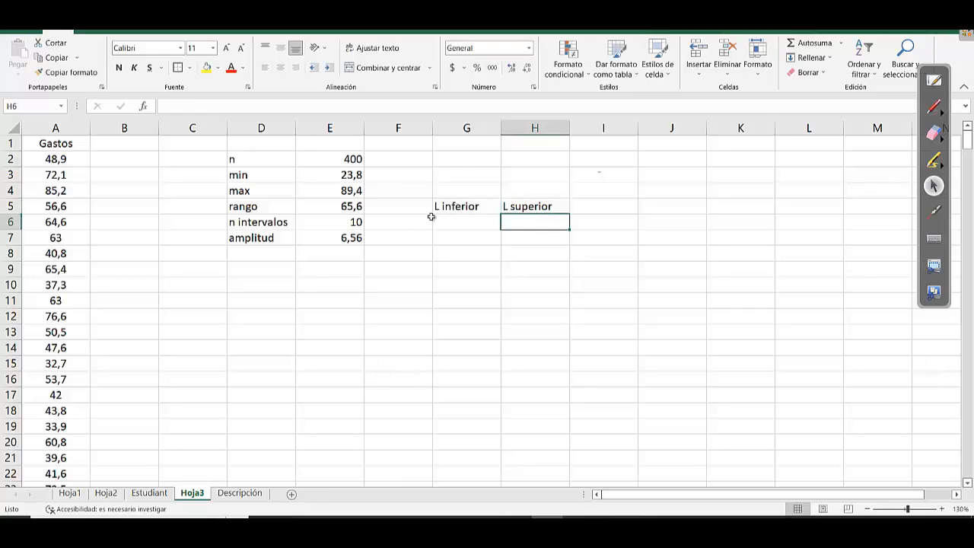
Insert a blank column before the "L inferior" column
key("ctrl+plus")
key("Escape")
left_click(457, 127)
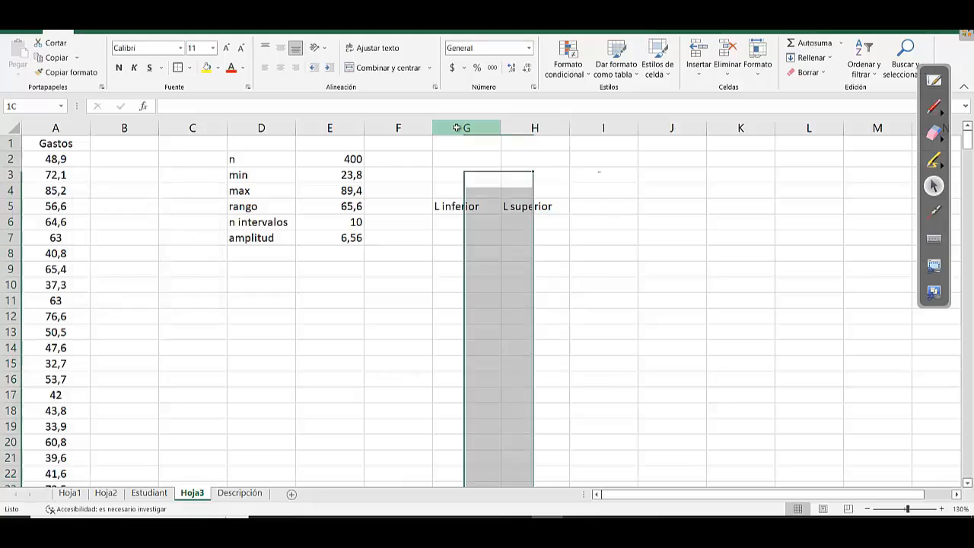
key("ctrl+plus")
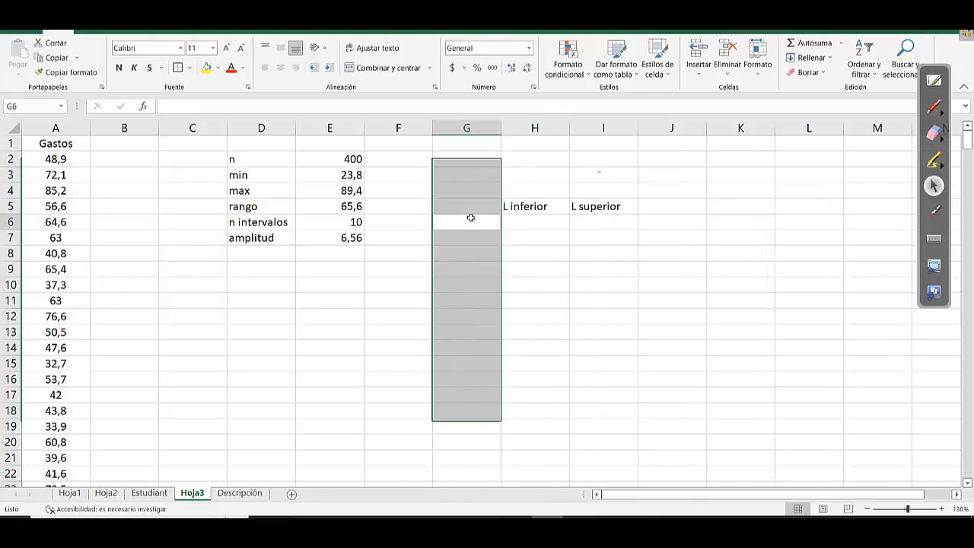
Number the intervals from 1 to 10 in cells G6 to G15
left_click(471, 219)
type("1")
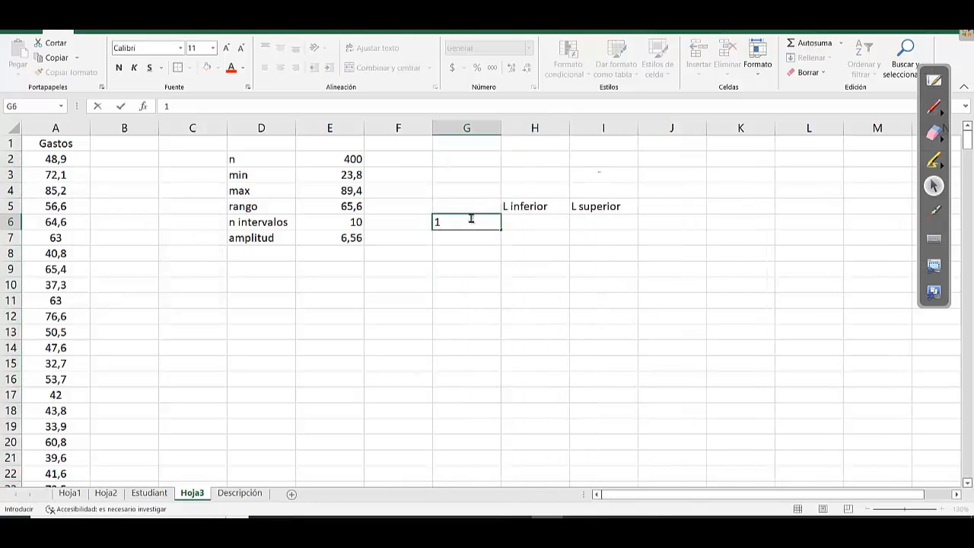
type(" 2")
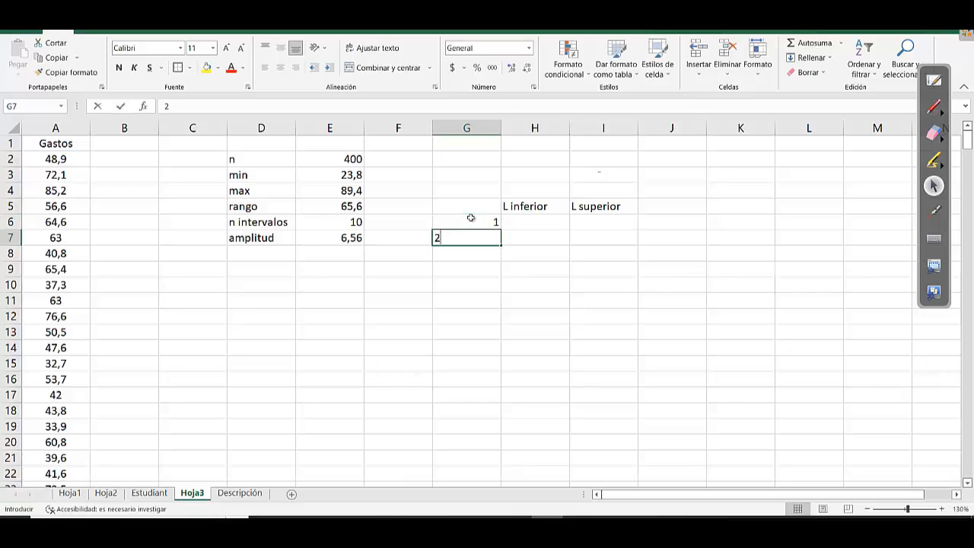
type(" 3 4 5 6 7 8")
key("Return")
type("9")
key("Return")
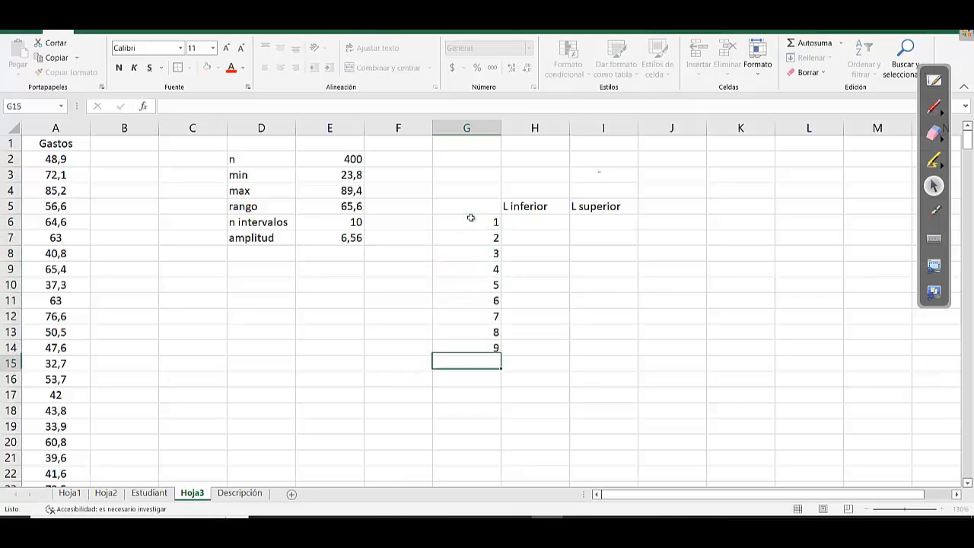
type("10")
key("Return")
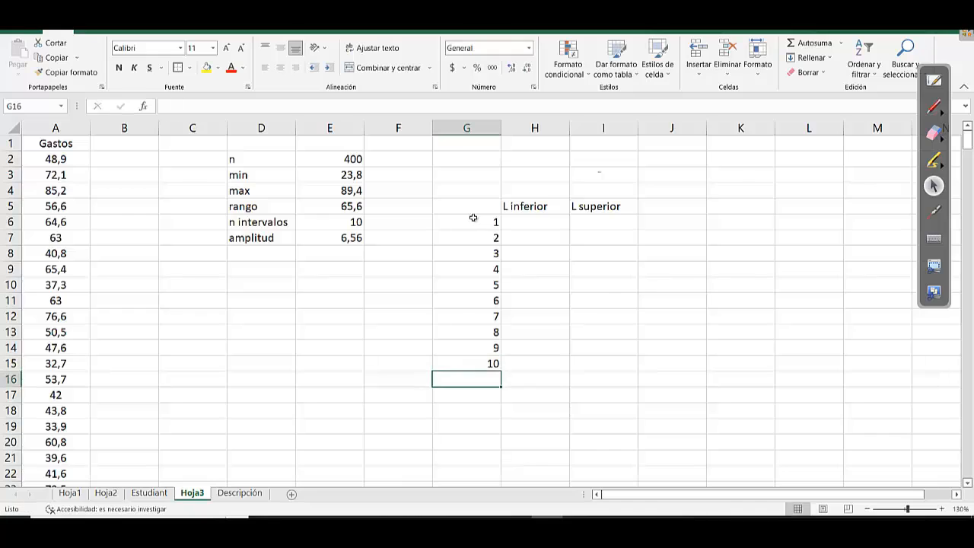
Set the first interval's lower limit in H6 to the minimum with the formula =E3
left_click(536, 220)
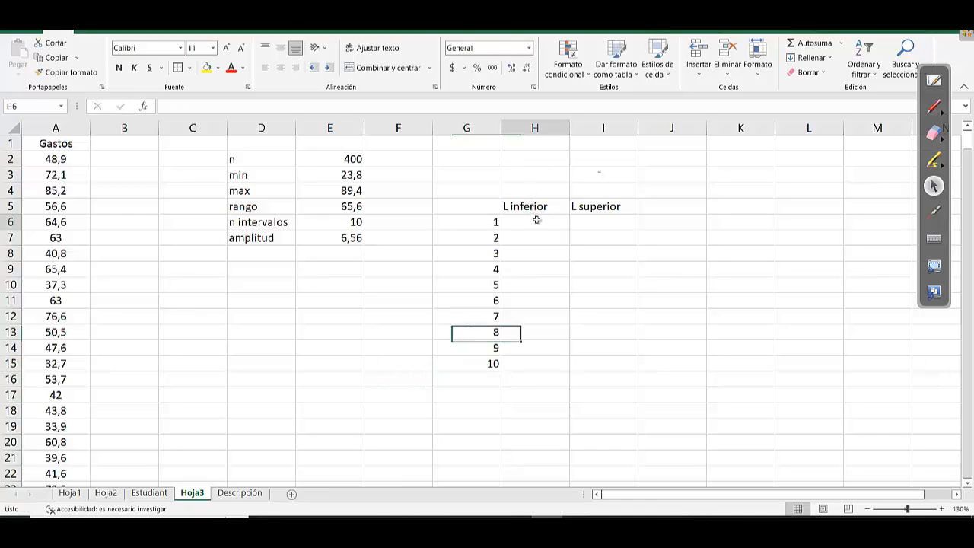
type("=")
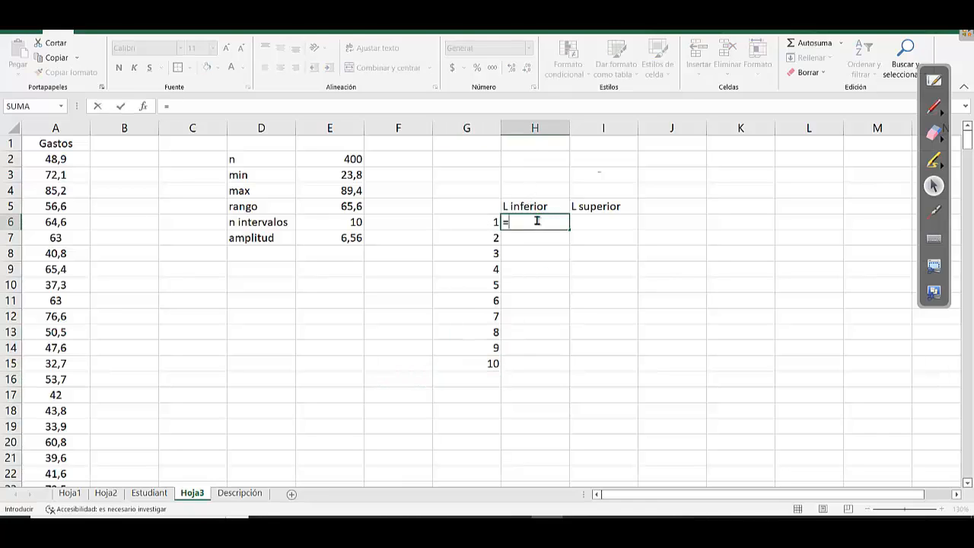
left_click(336, 174)
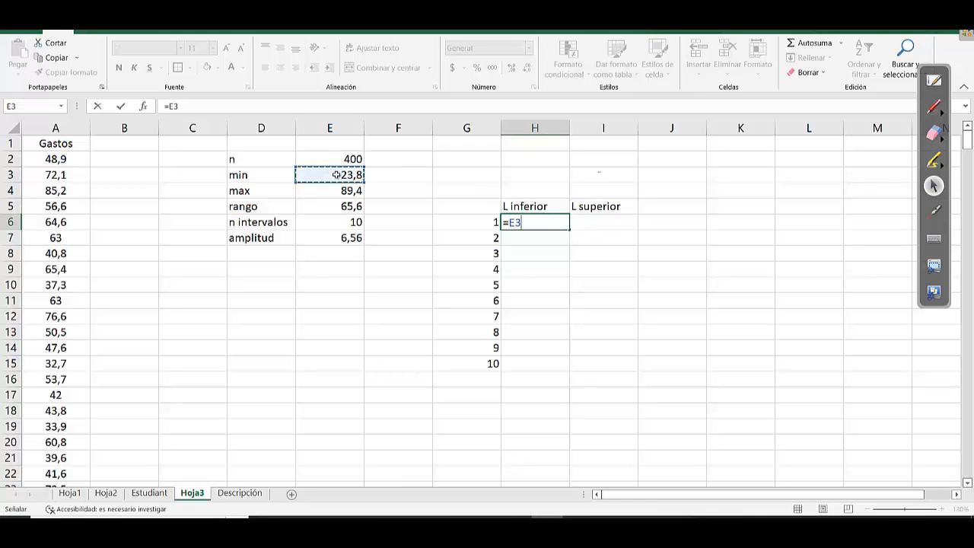
key("Tab")
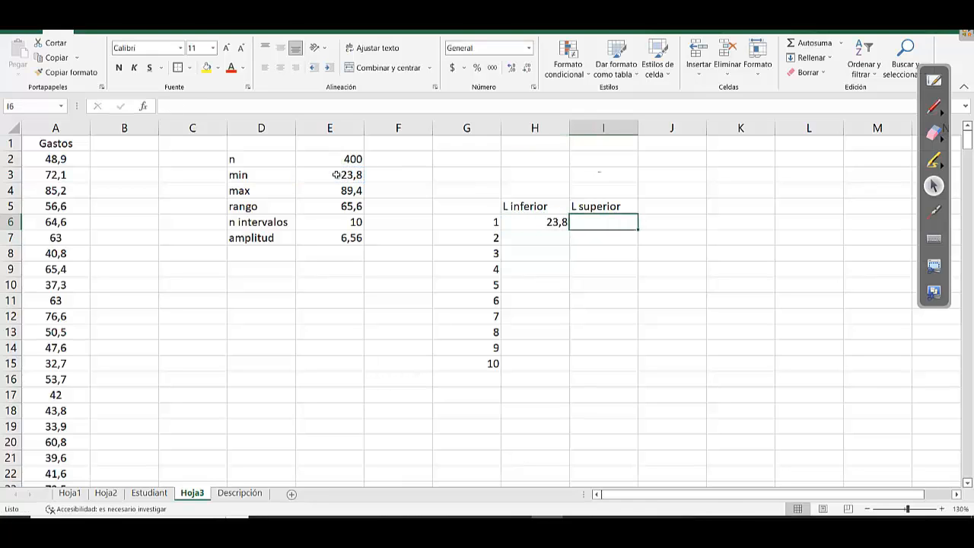
Calculate the first upper limit in I6 with =H6+$E$7, keeping the amplitude reference absolute
type("=")
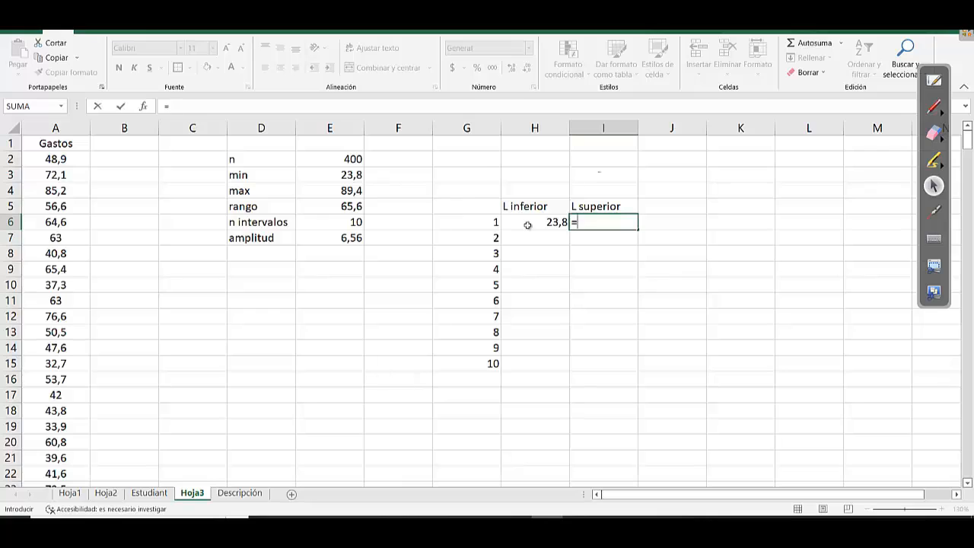
left_click(555, 225)
type("+")
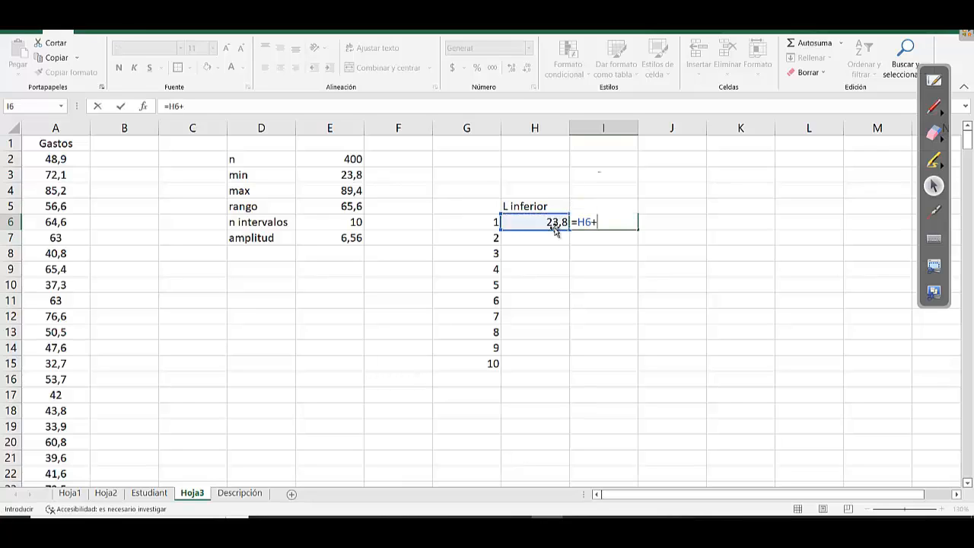
left_click(355, 237)
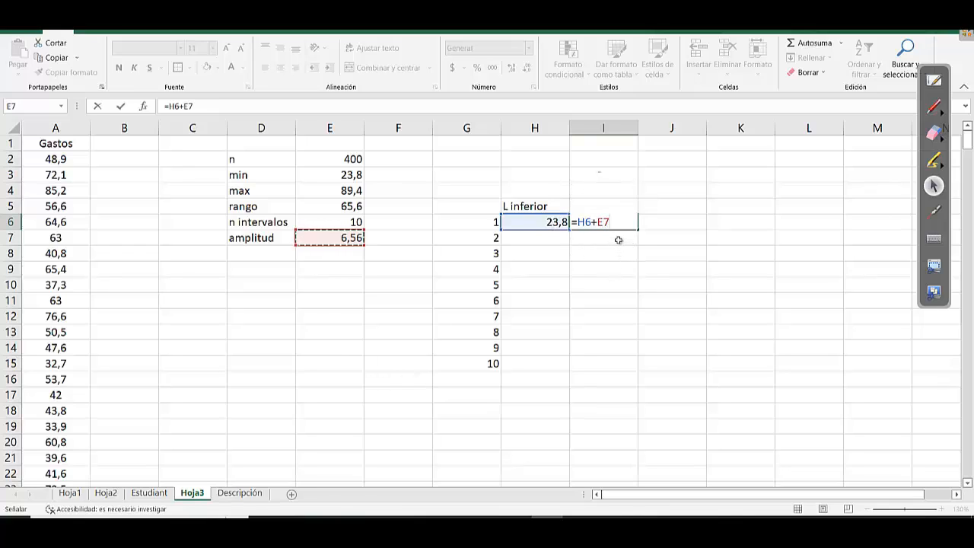
key("F4")
key("Return")
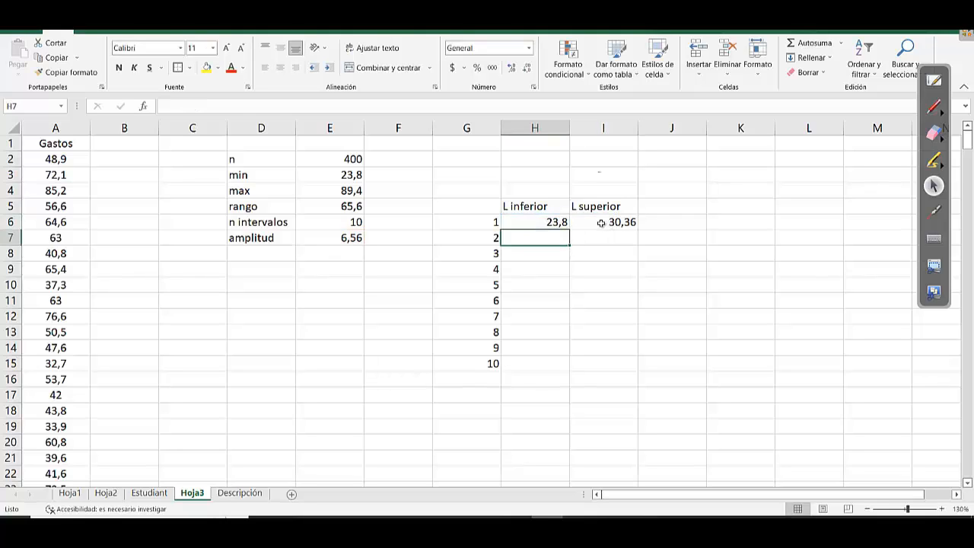
Set the second lower limit in H7 to =I6 and fill the formula down to H15
left_click(559, 224)
left_click(554, 235)
type("=")
left_click(614, 225)
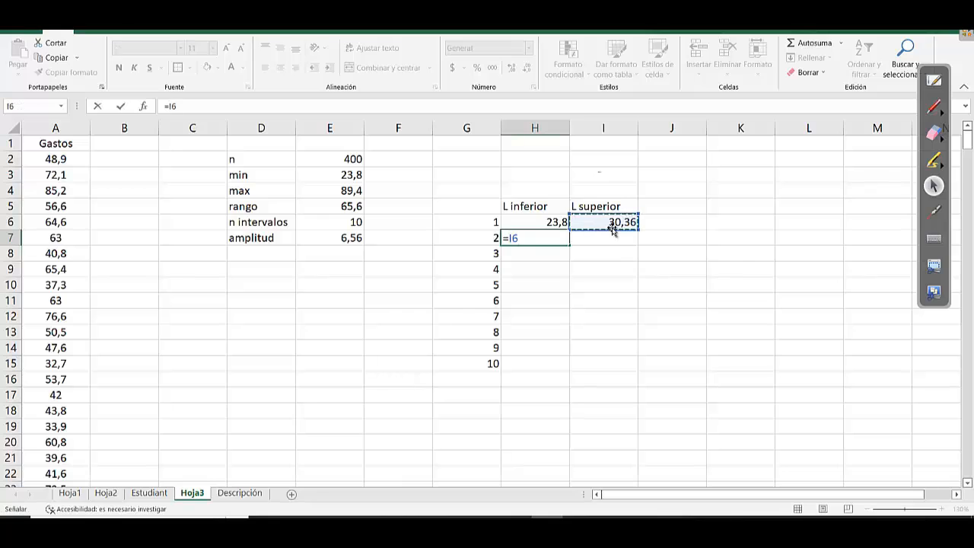
key("Return")
left_click(562, 239)
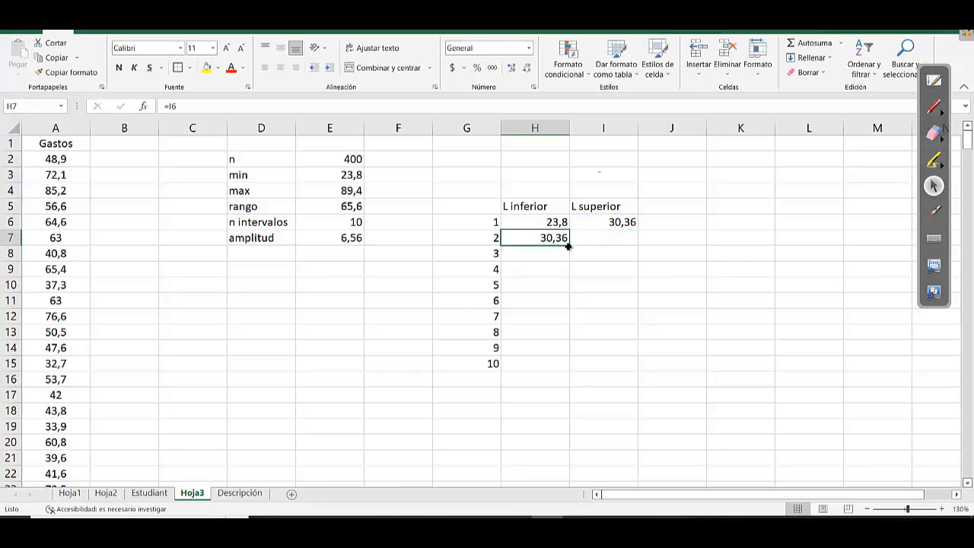
left_click_drag(568, 246, 570, 370)
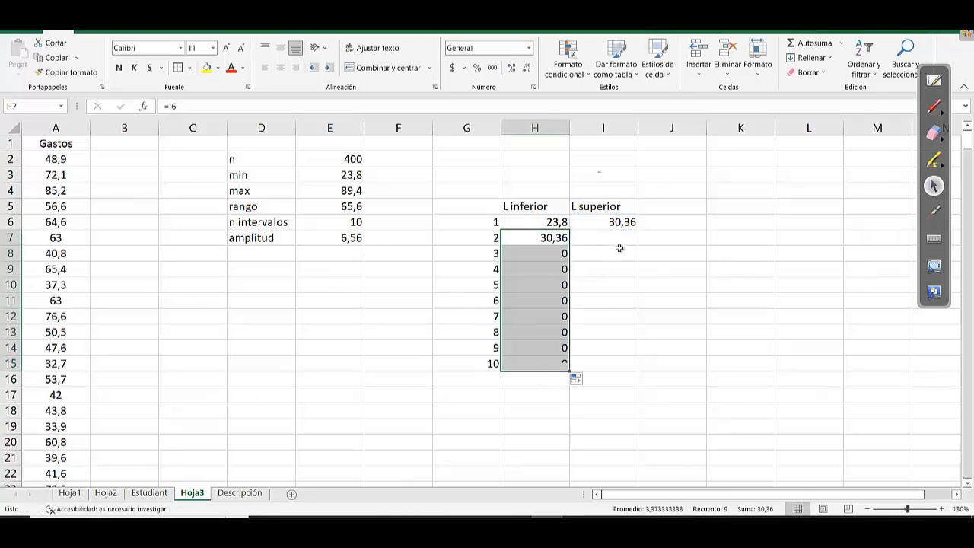
Fill the upper limit formula from I6 down to I15
double_click(630, 222)
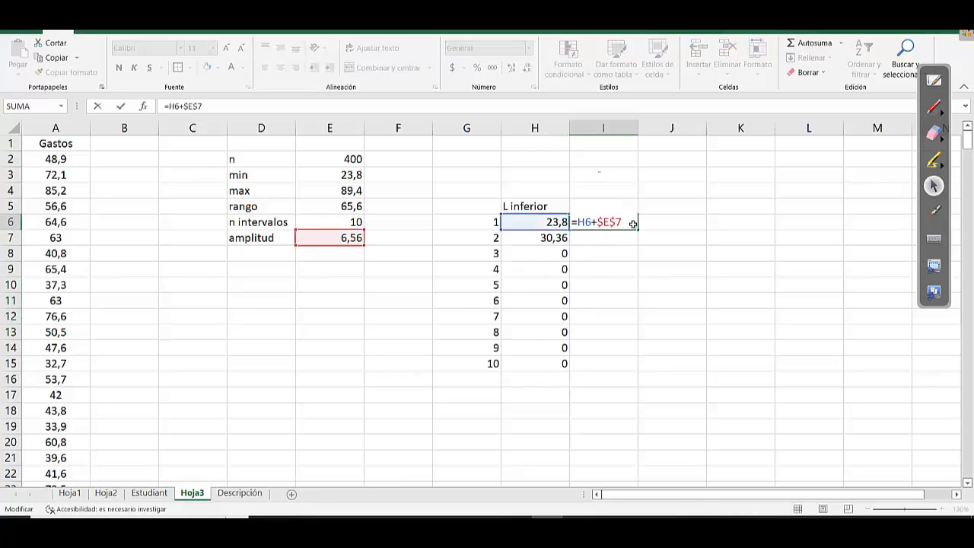
key("Escape")
left_click_drag(638, 230, 616, 368)
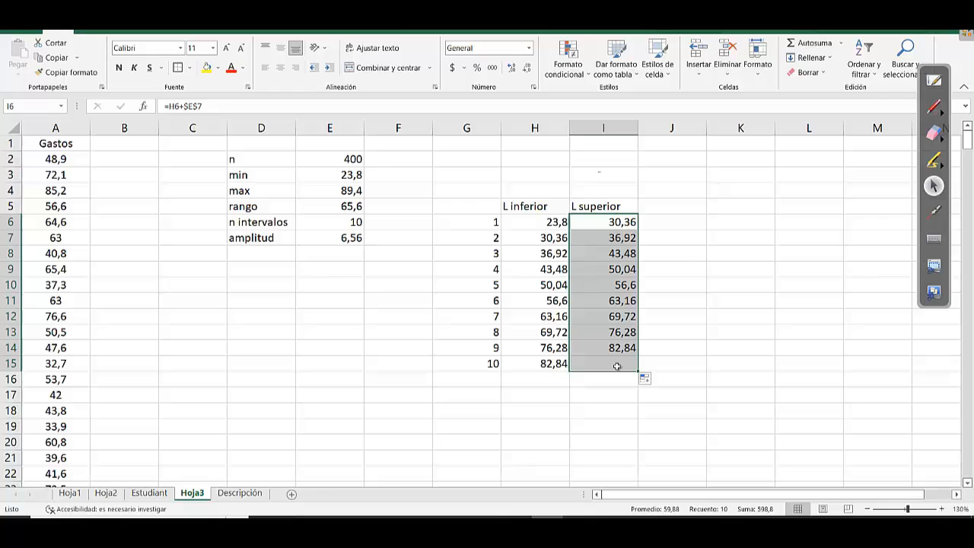
Center the lower and upper limit values in H6:I15 horizontally
left_click(733, 329)
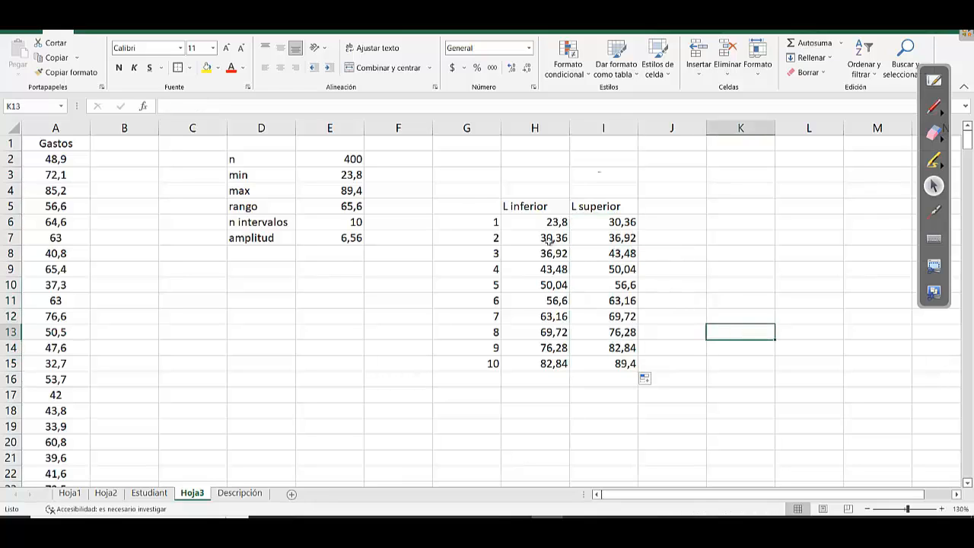
left_click_drag(541, 227, 600, 359)
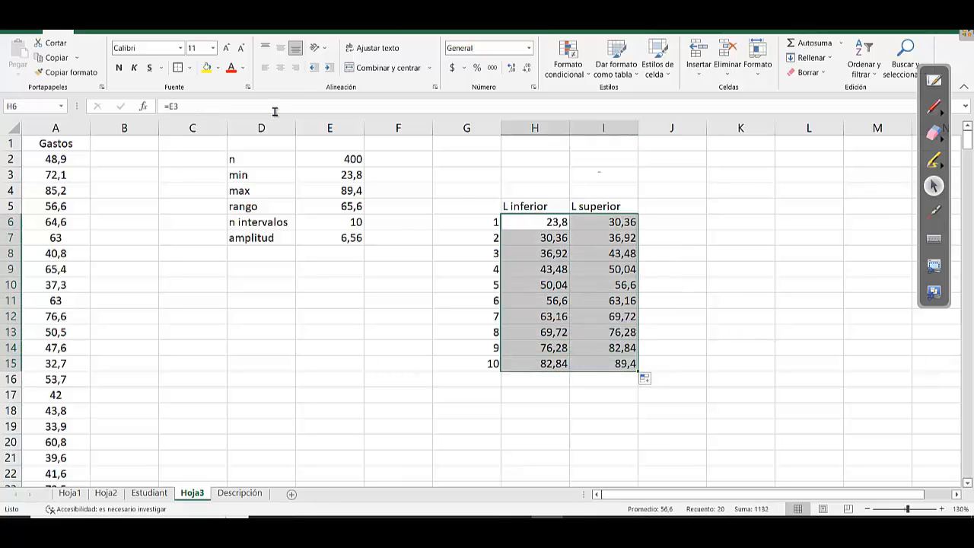
left_click(280, 67)
left_click(509, 220)
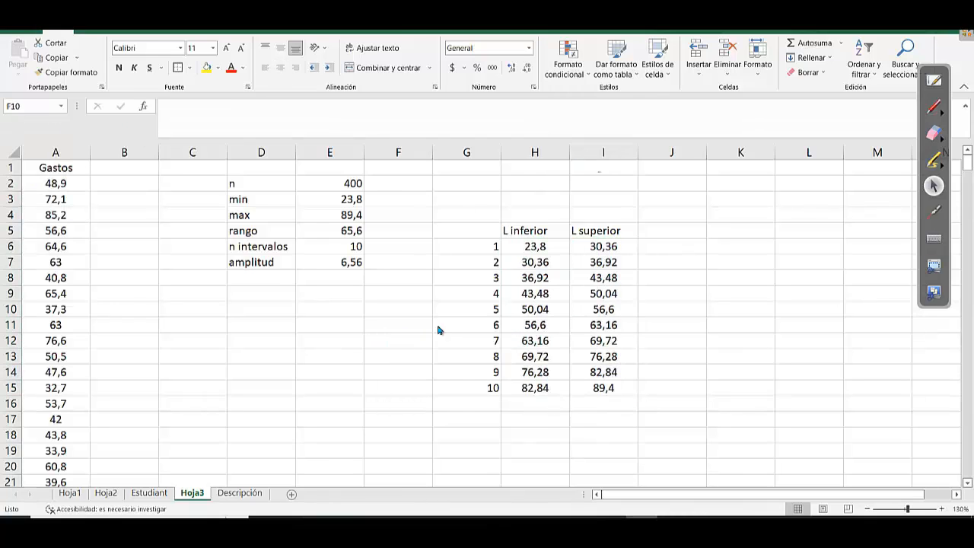
left_click(500, 344)
left_click(468, 292)
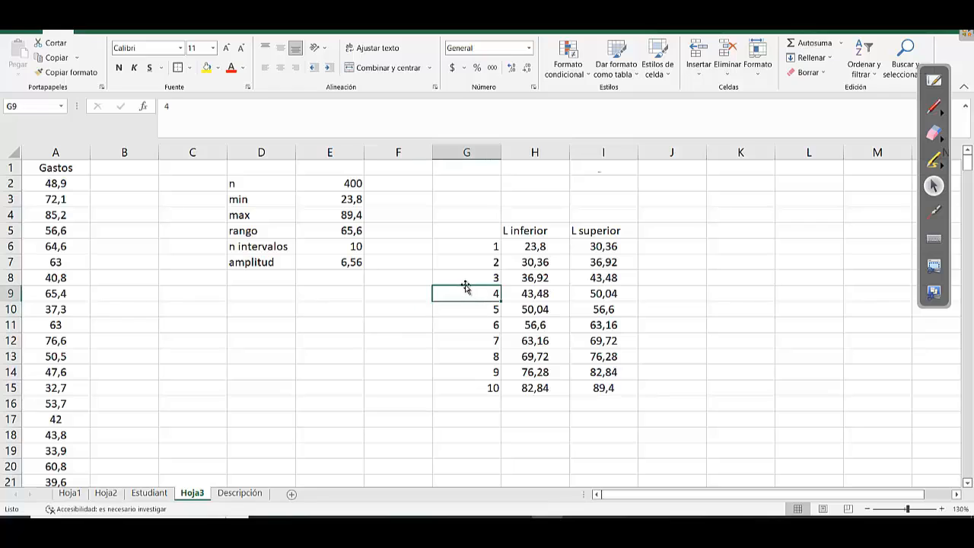
left_click(462, 279)
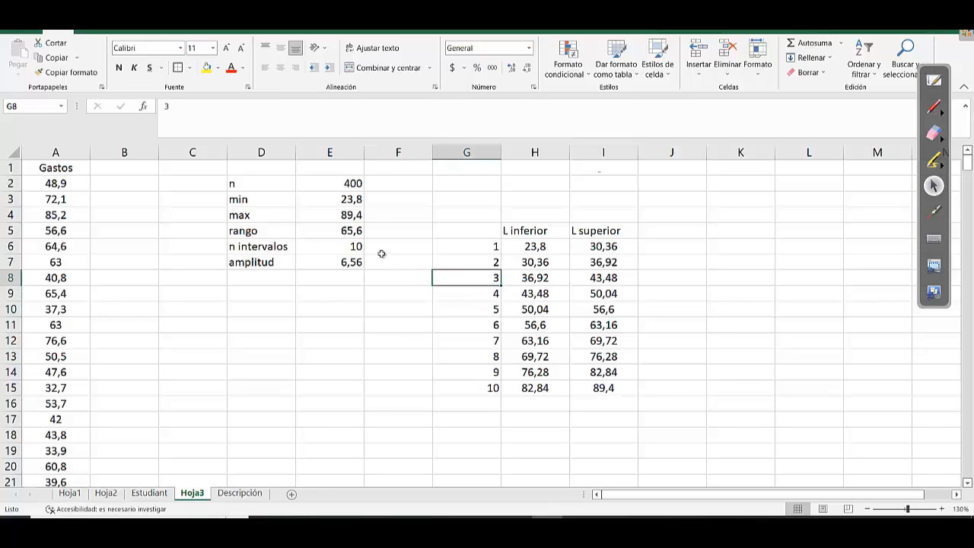
left_click(604, 325)
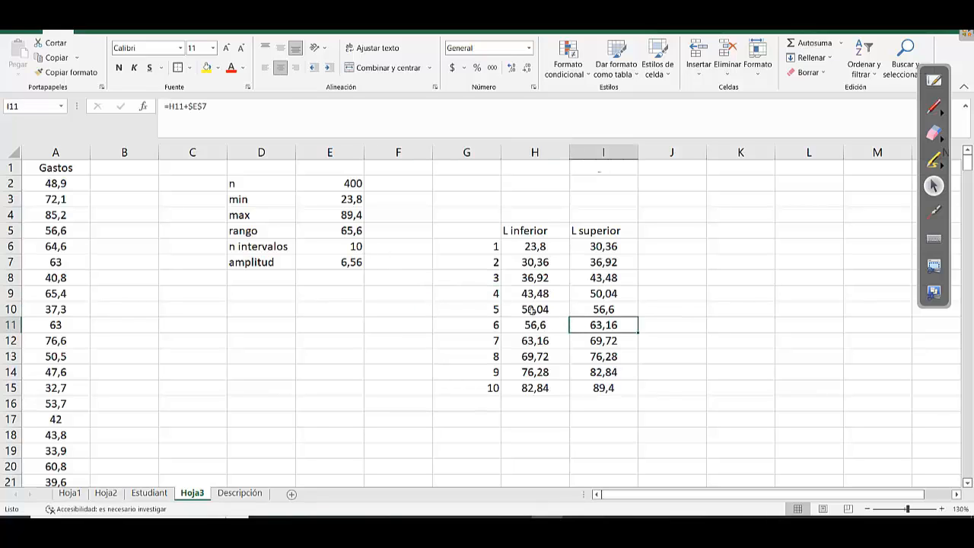
Set the number of intervals in E6 to 5 and check the recalculated amplitude
left_click(360, 251)
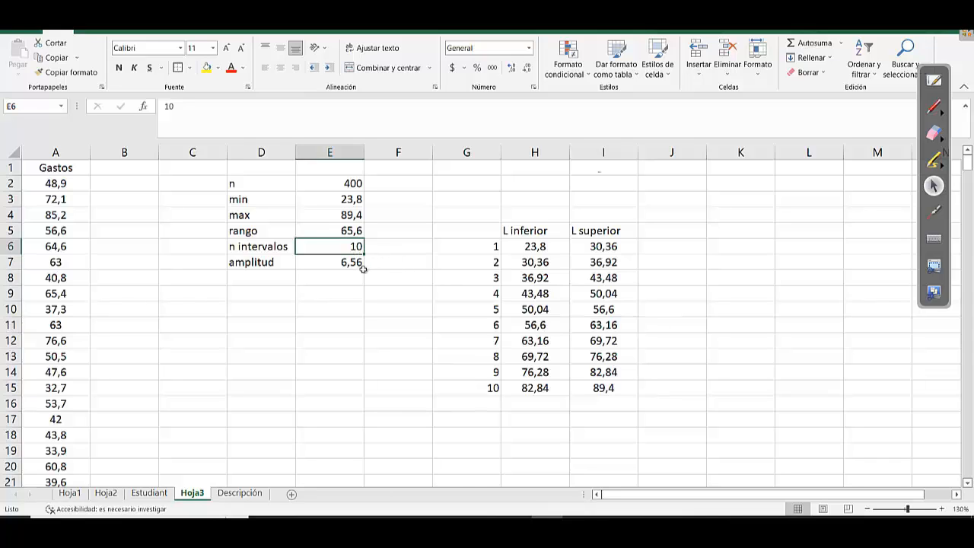
type("5")
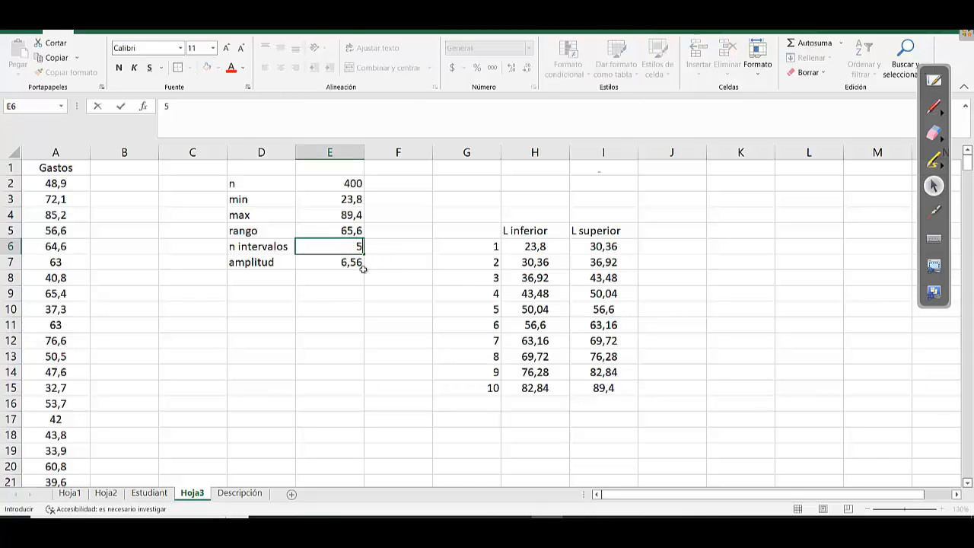
left_click(630, 275)
left_click(331, 264)
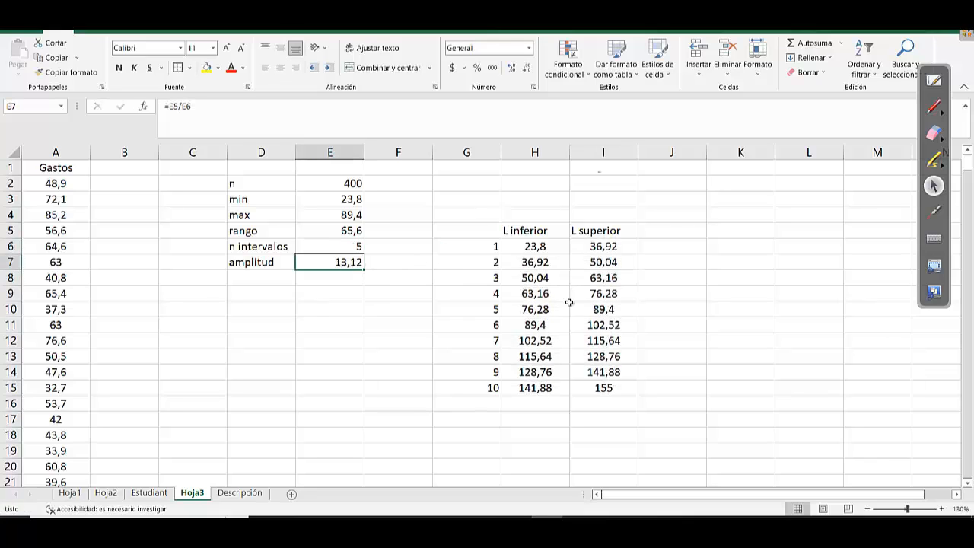
Clear the lower and upper limits of intervals 6 to 10 in H11:I15
left_click_drag(503, 324, 605, 387)
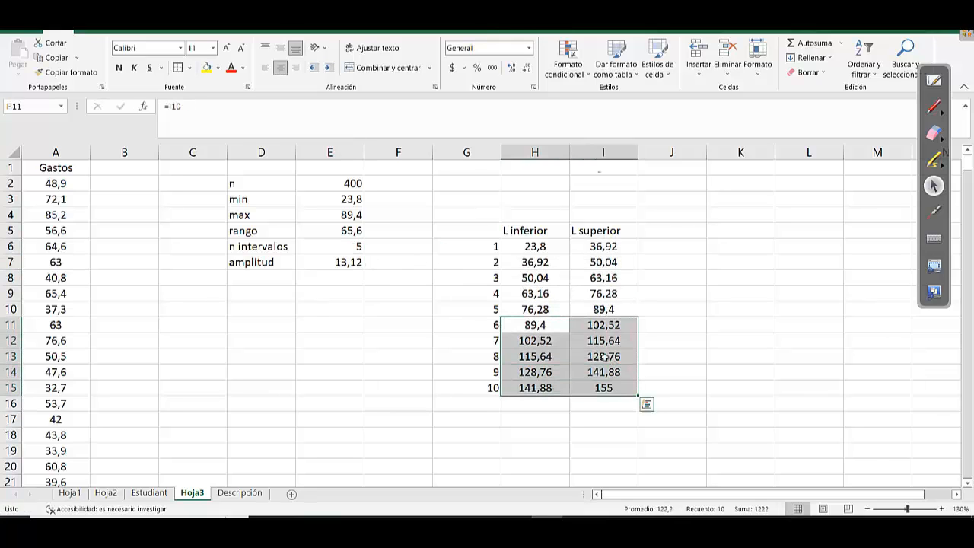
key("Delete")
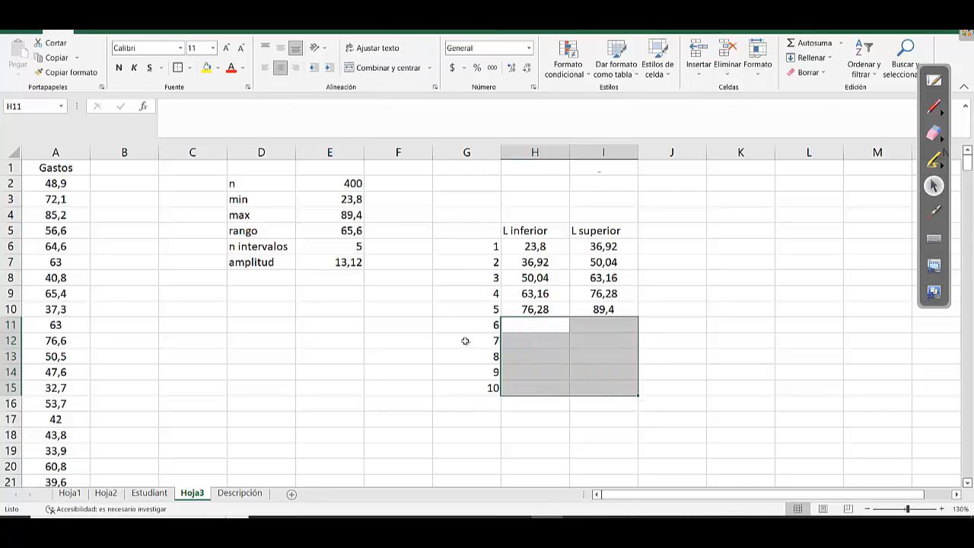
Clear the interval numbers 6 to 10 in G11:G15
left_click_drag(470, 327, 477, 405)
key("Delete")
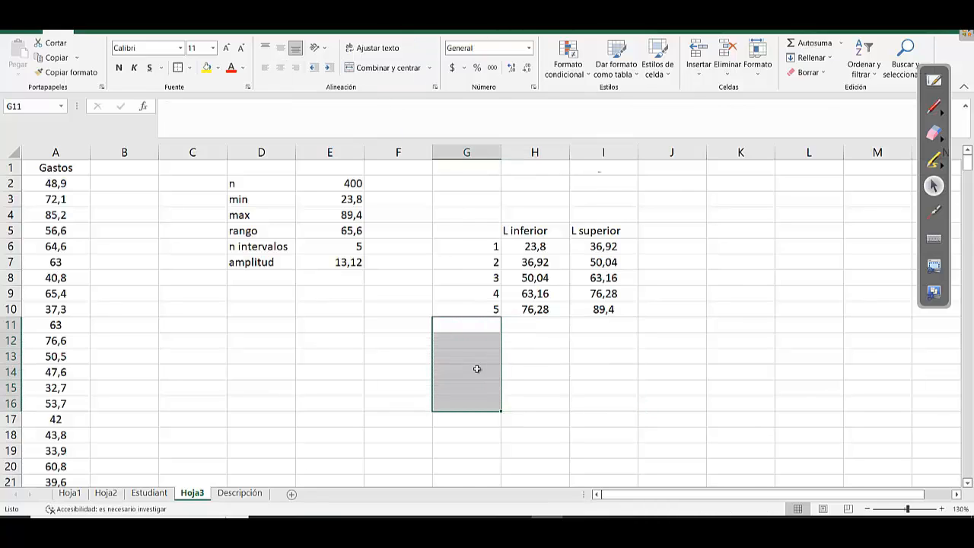
left_click(487, 337)
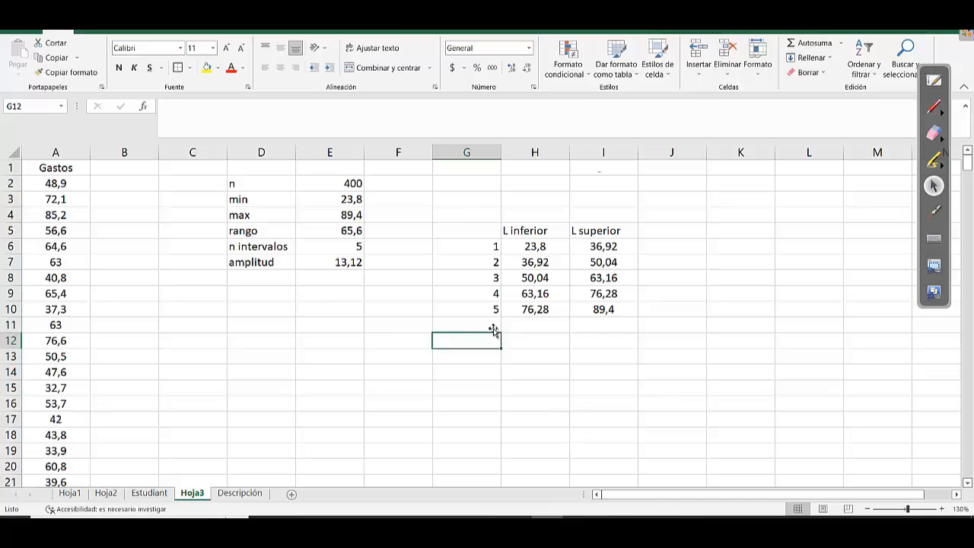
left_click(557, 276)
Insert a blank column between Gasto_agrupado and Ingreso on the Estudiant sheet
left_click(158, 495)
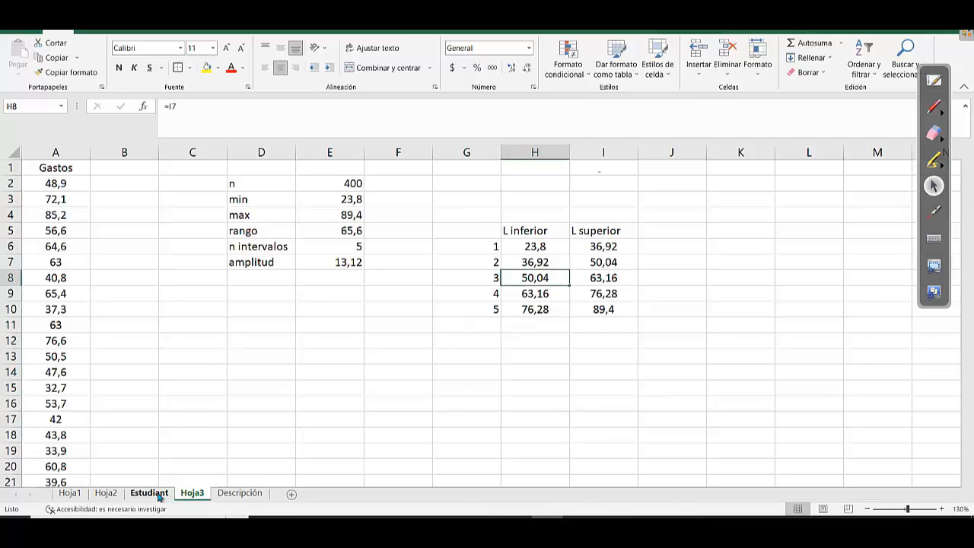
left_click(479, 211)
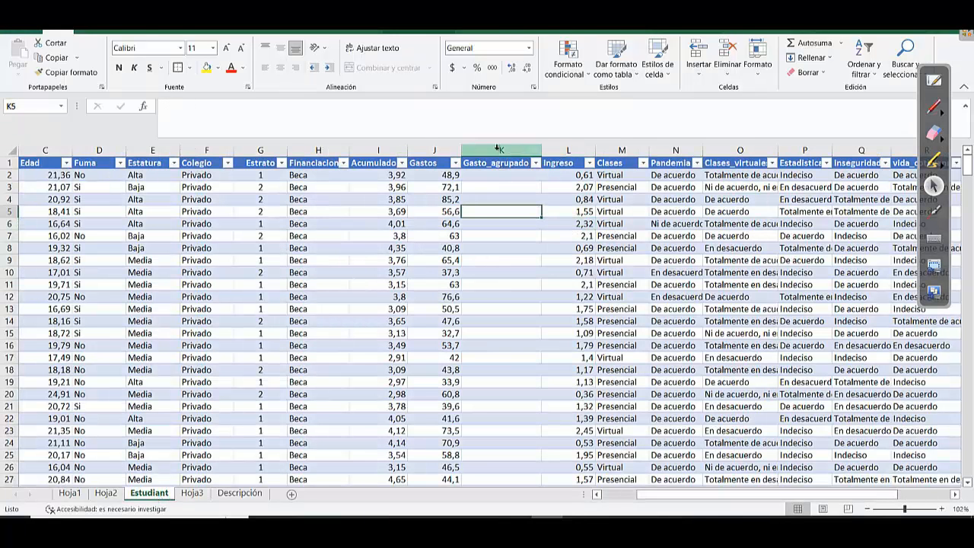
left_click(440, 151)
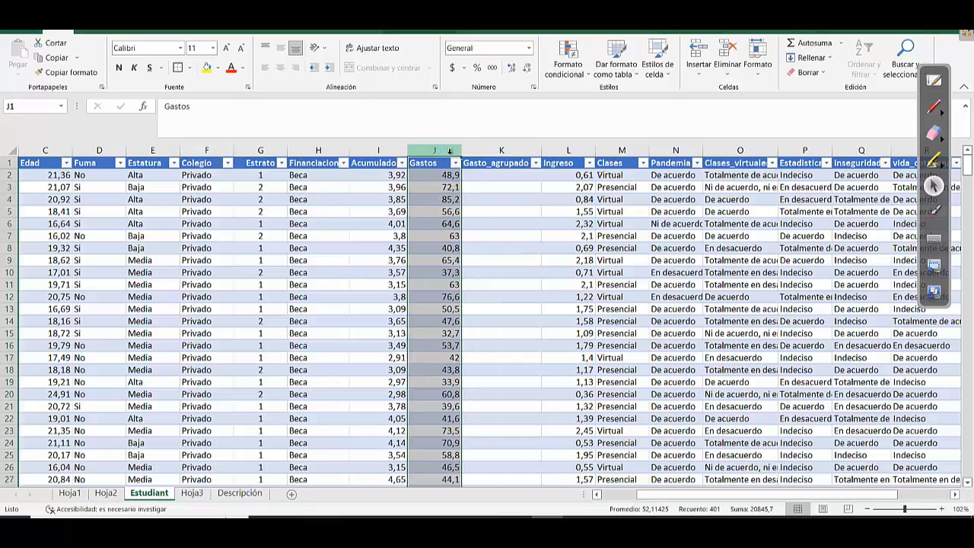
left_click(481, 150)
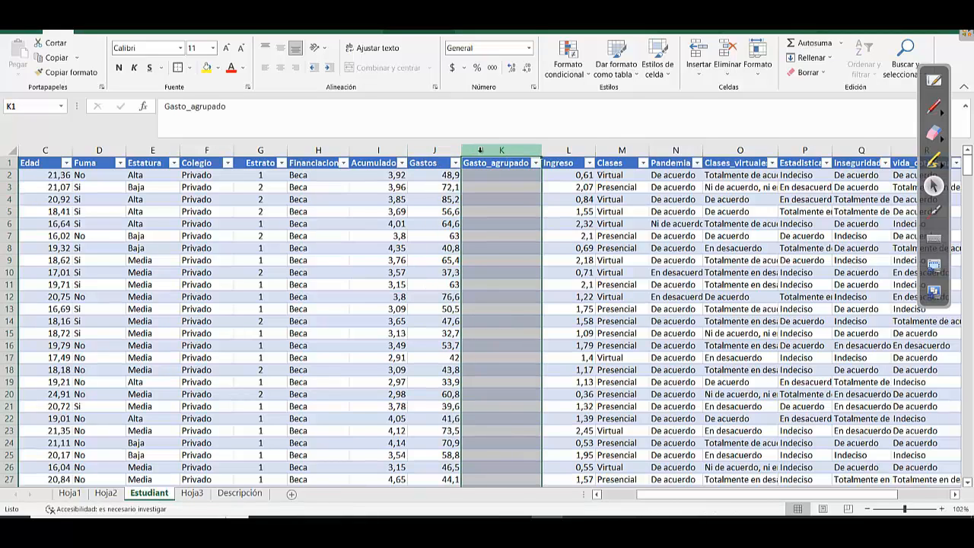
left_click(515, 187)
left_click(564, 150)
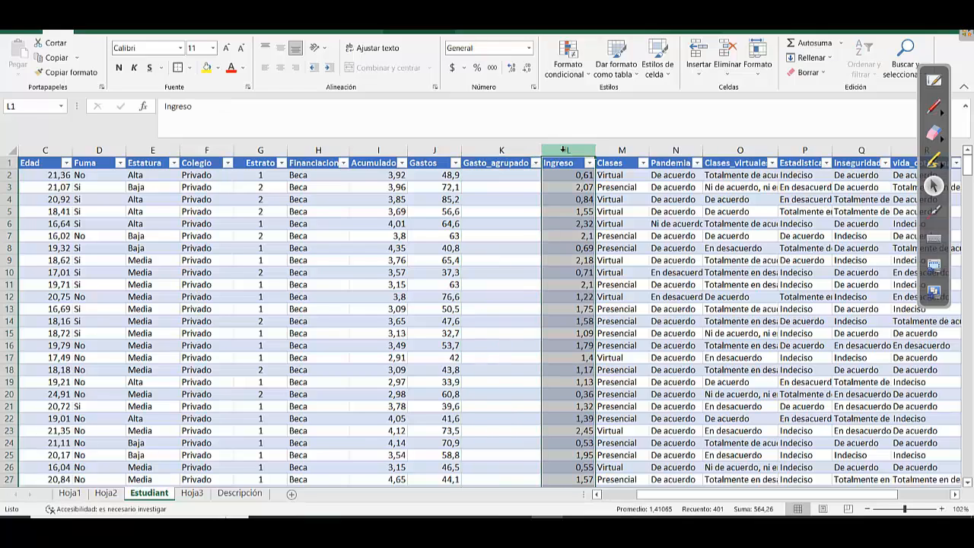
key("ctrl+plus")
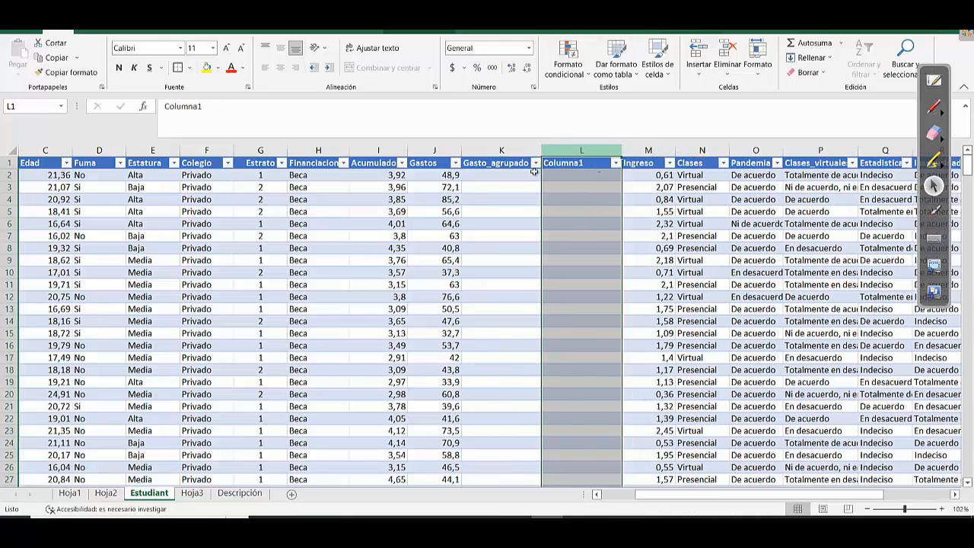
Copy the L superior header and its five limits from I5:I10 on Hoja3 and paste them as values from L2 on the Estudiant sheet
left_click(192, 493)
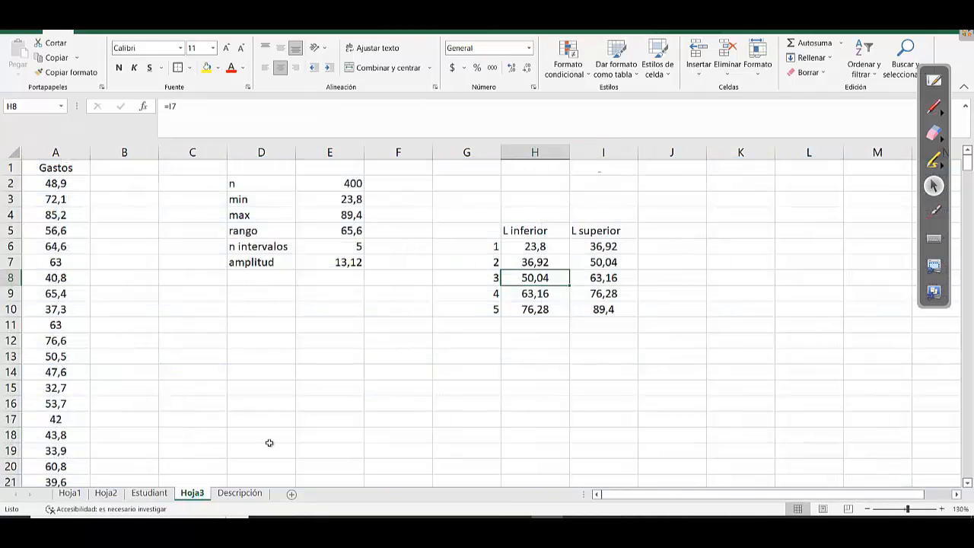
left_click(611, 230)
left_click_drag(612, 230, 604, 309)
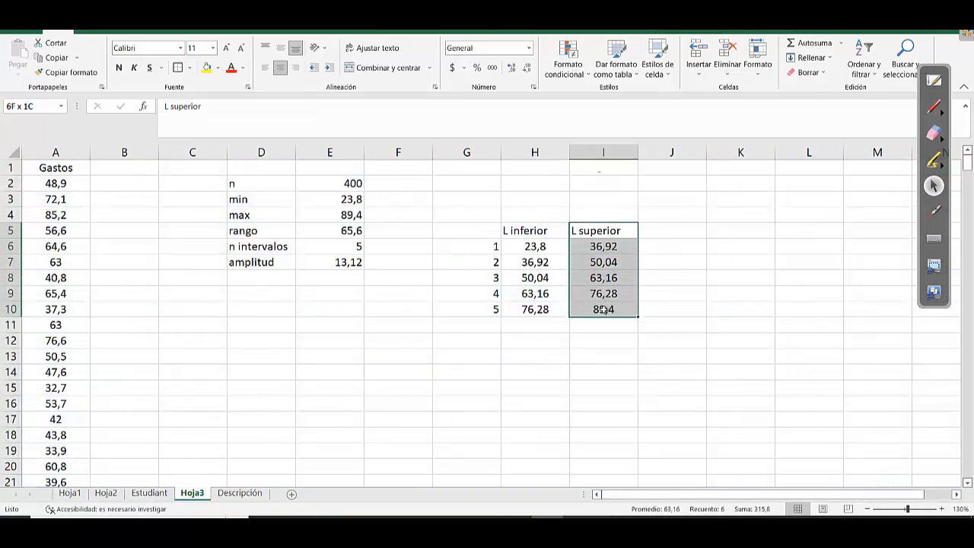
key("ctrl+c")
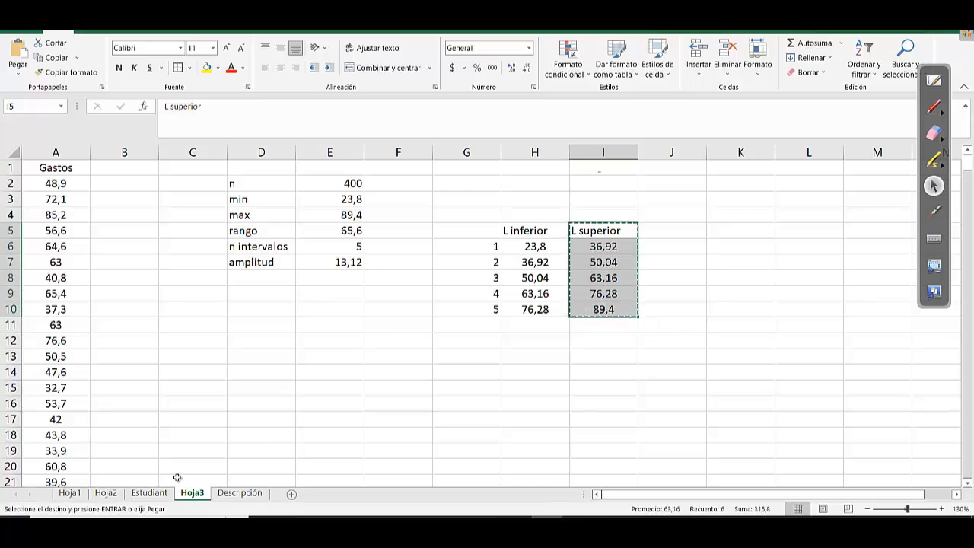
left_click(149, 493)
left_click(581, 176)
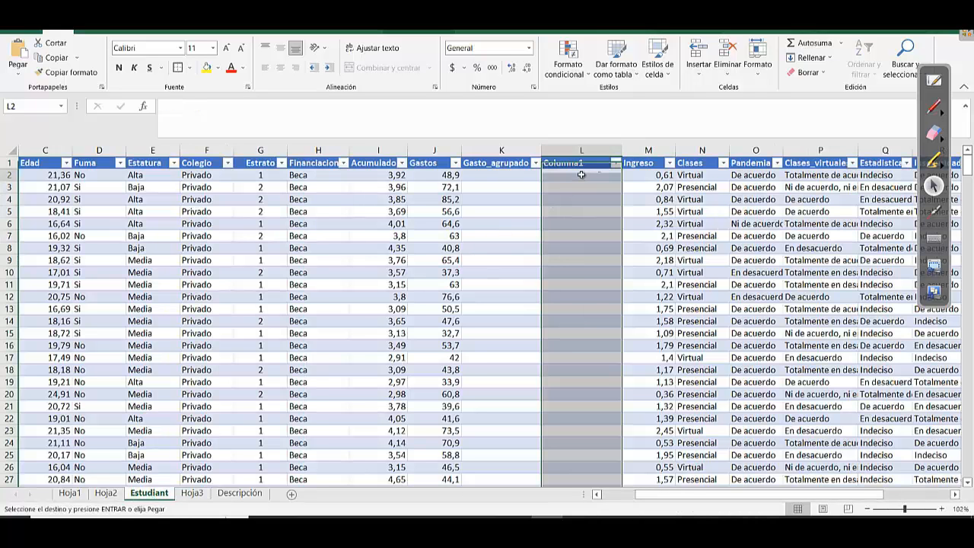
right_click(582, 176)
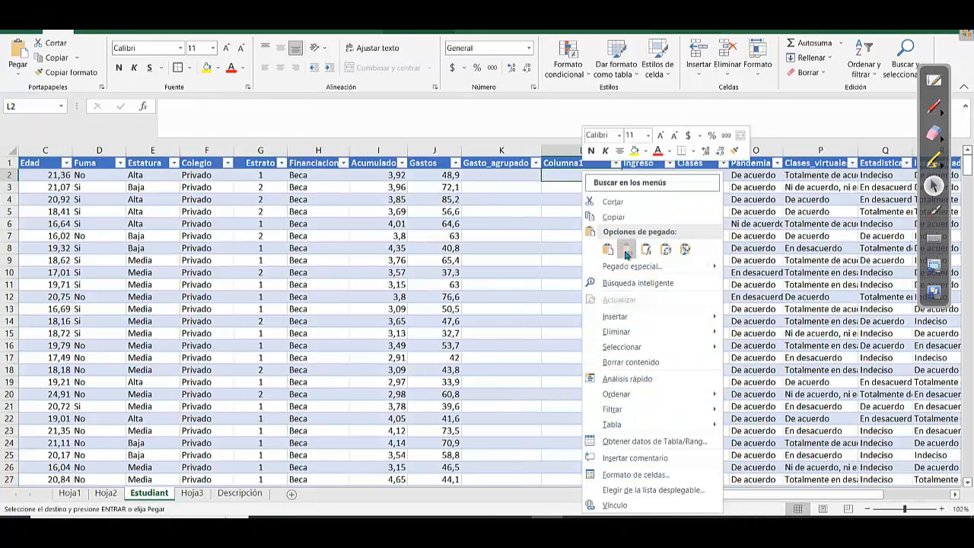
left_click(626, 250)
left_click(565, 271)
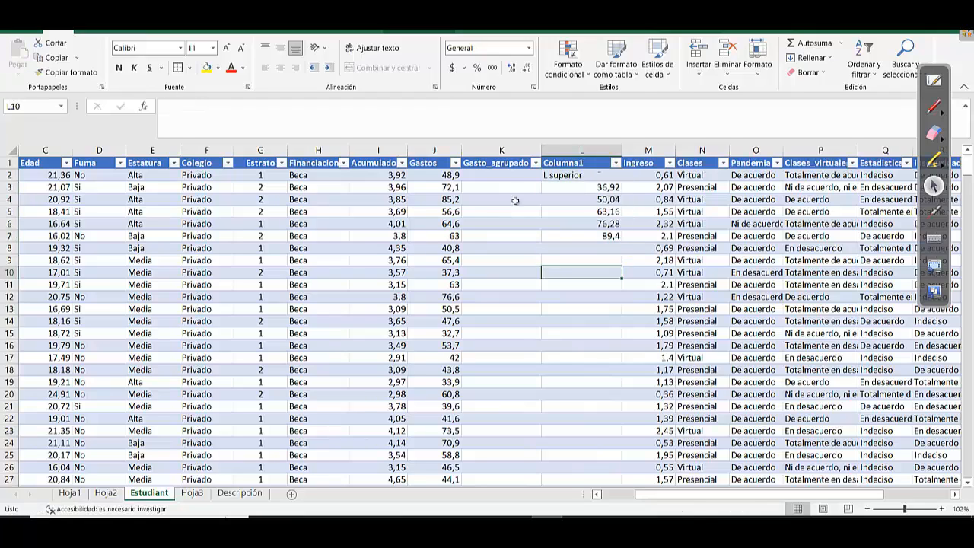
Return to Hoja3 and insert a blank column G before the interval table
left_click(500, 150)
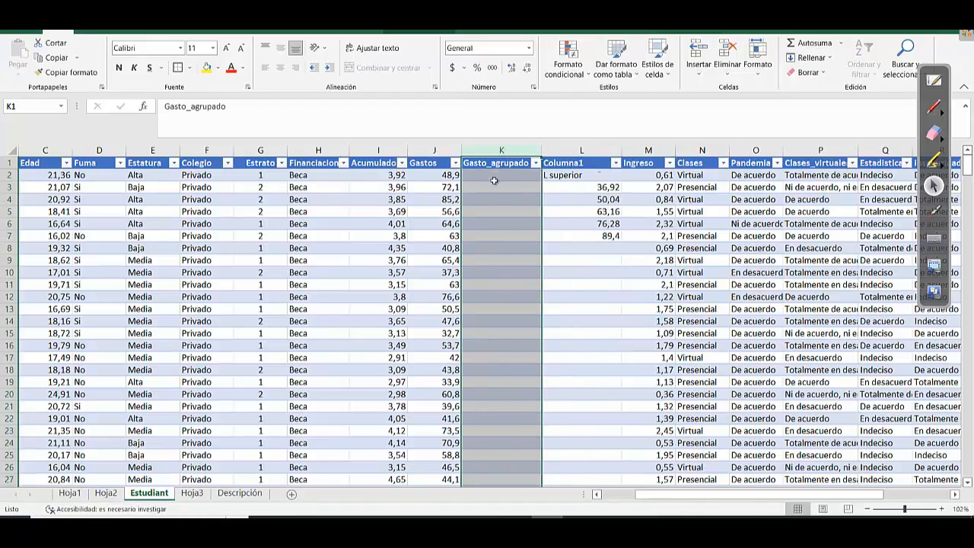
left_click(495, 177)
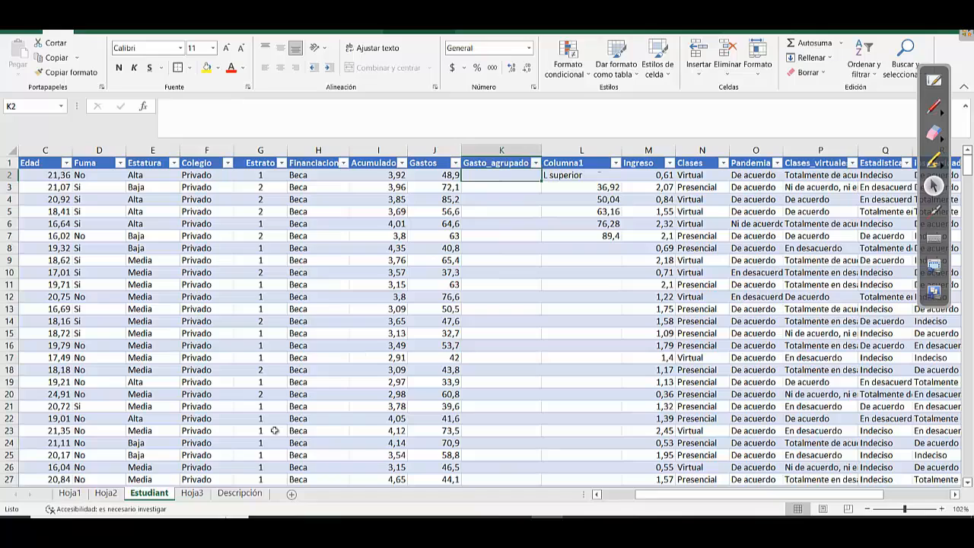
left_click(192, 493)
left_click(457, 357)
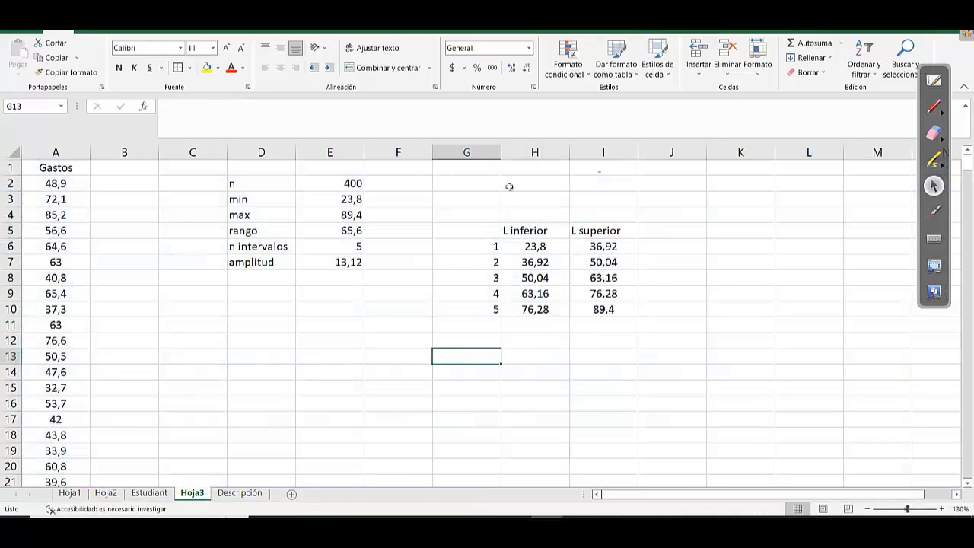
left_click(475, 152)
key("ctrl+plus")
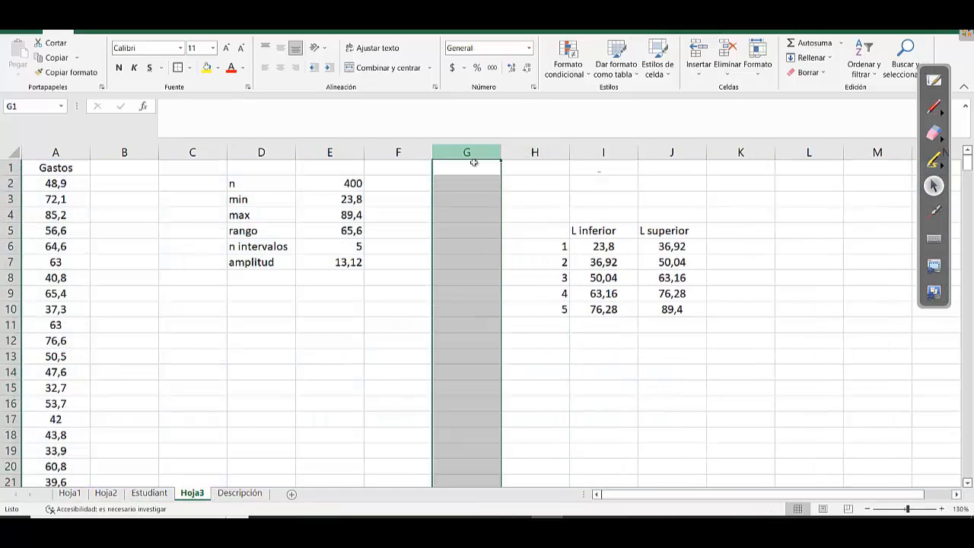
Begin an SI formula in G2 with the condition E2>70 and the true result "Es mayor que 70"
left_click(439, 188)
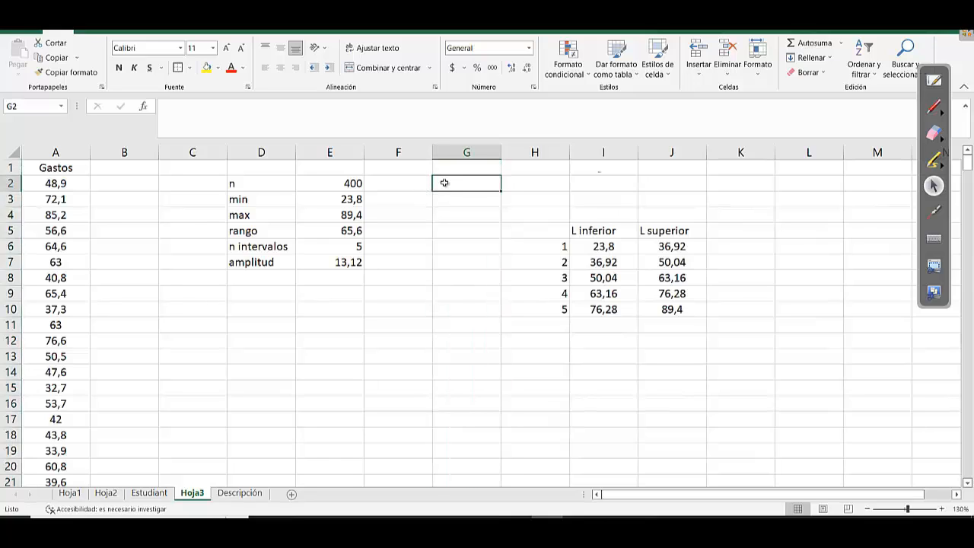
type("=")
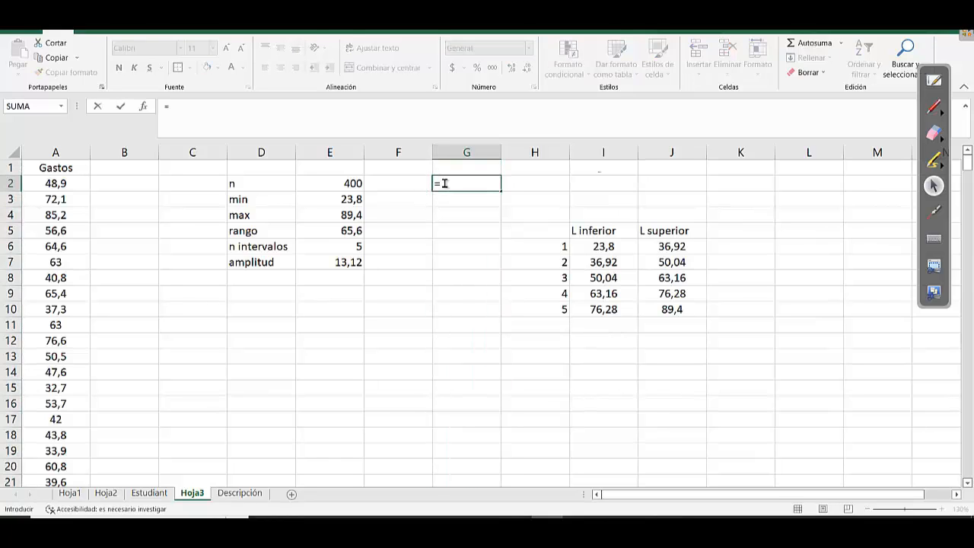
type("si")
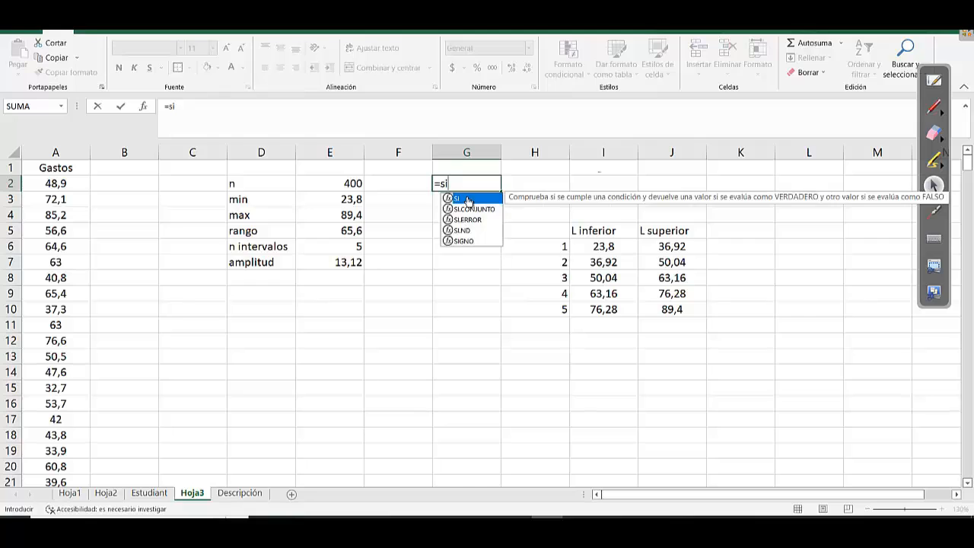
double_click(468, 200)
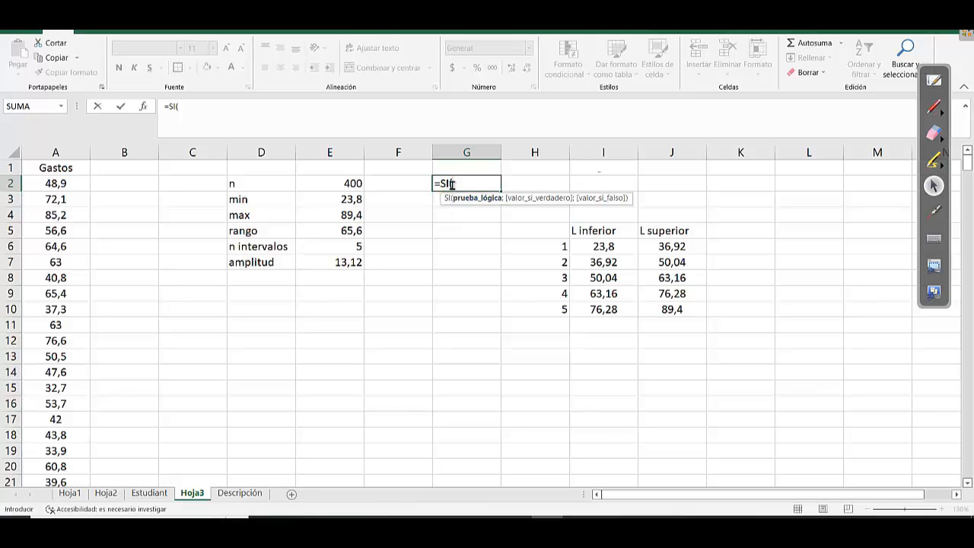
left_click(353, 184)
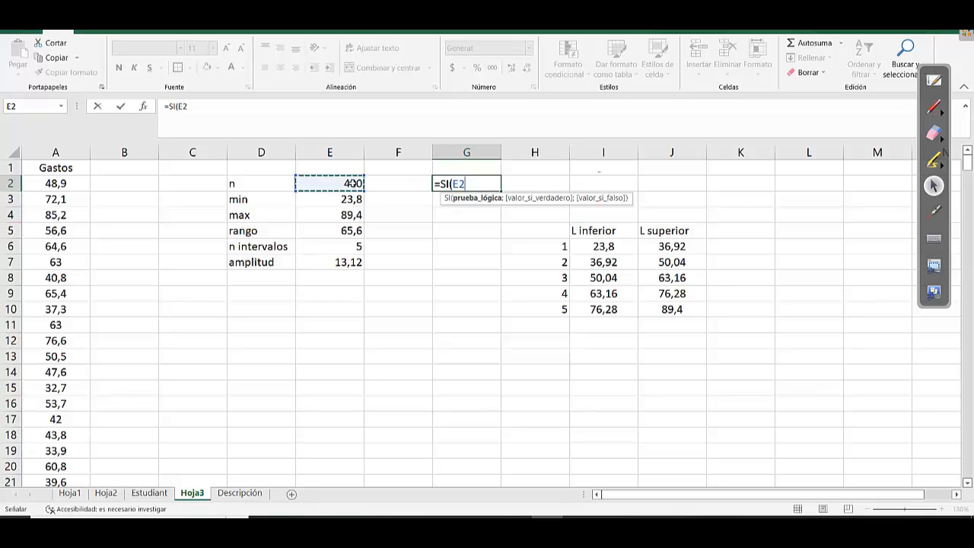
type(">70")
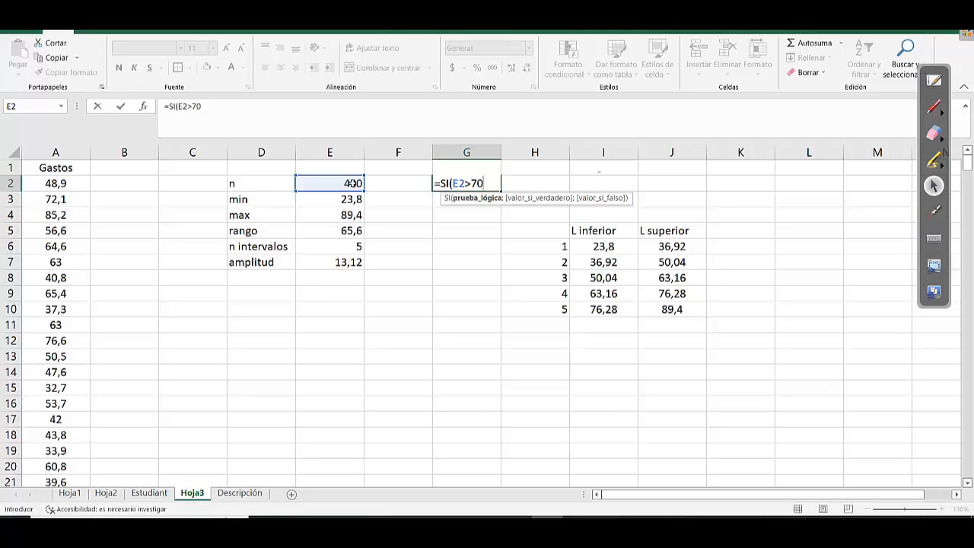
type(";")
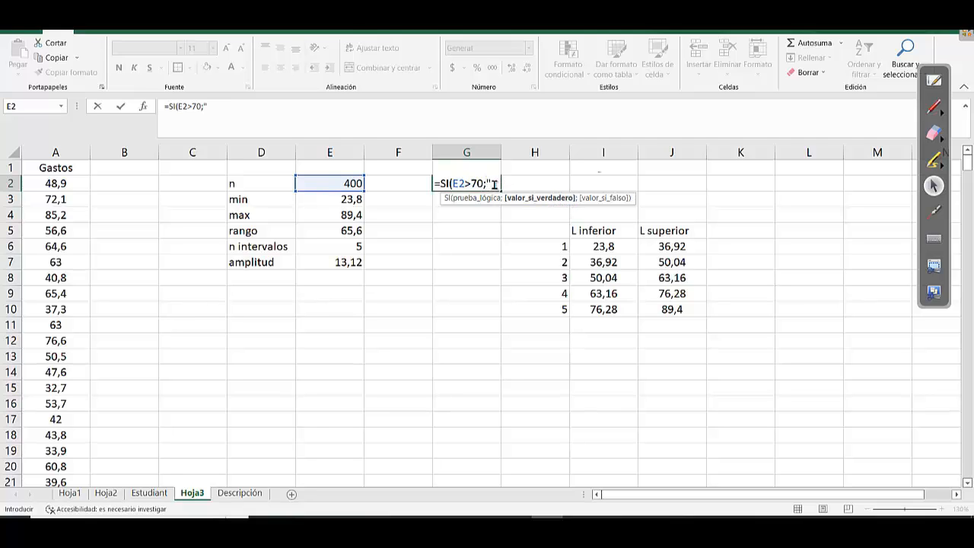
type("Esmay")
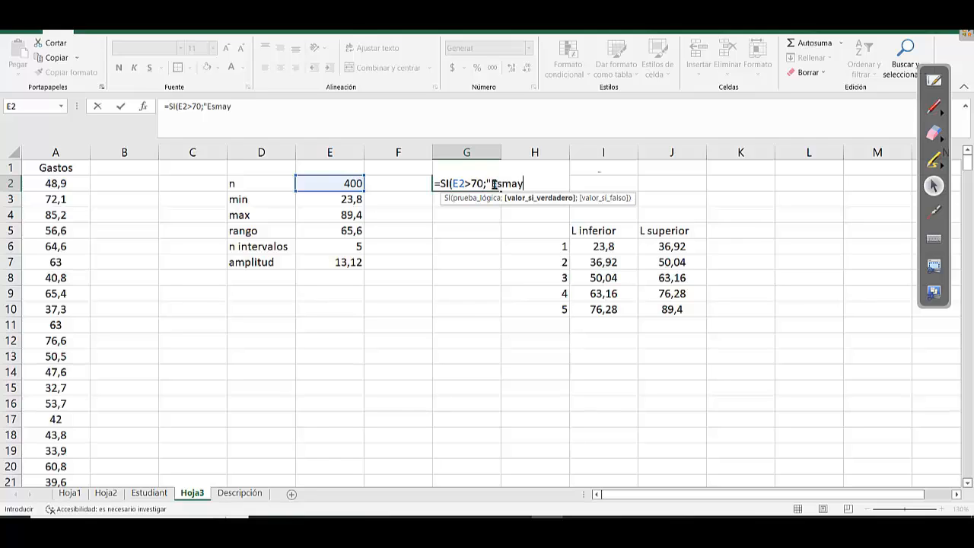
type("or que 70")
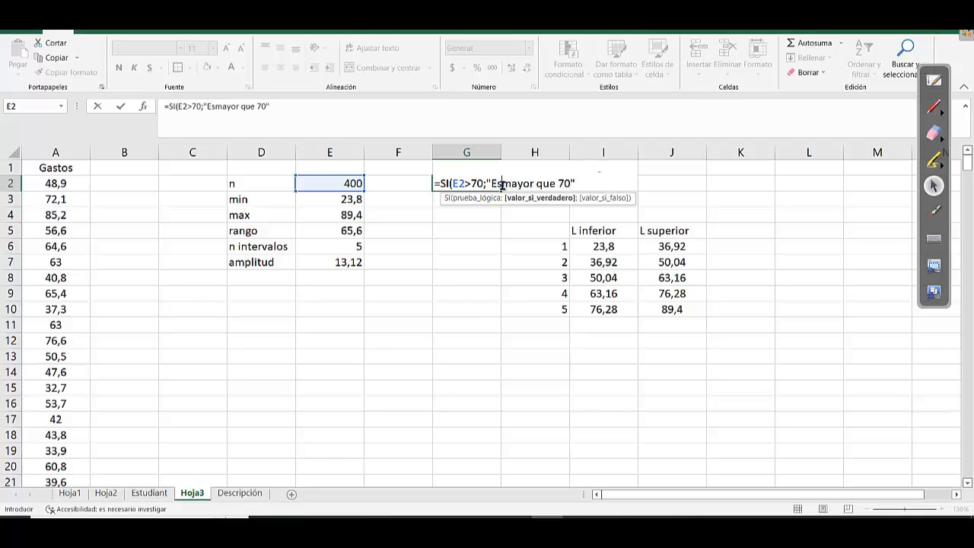
left_click(502, 185)
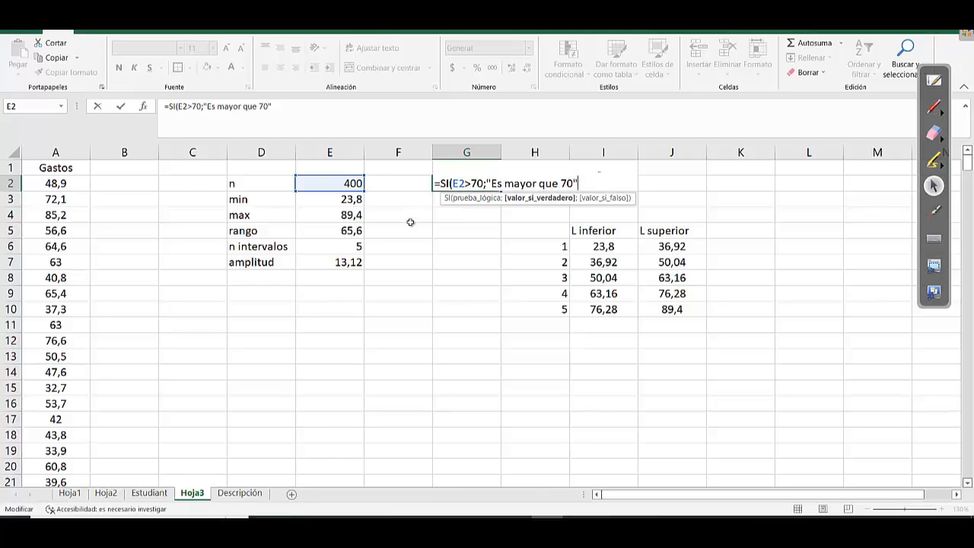
Complete the SI formula in G2 with the false result "no es mayor que 70"
type(";")
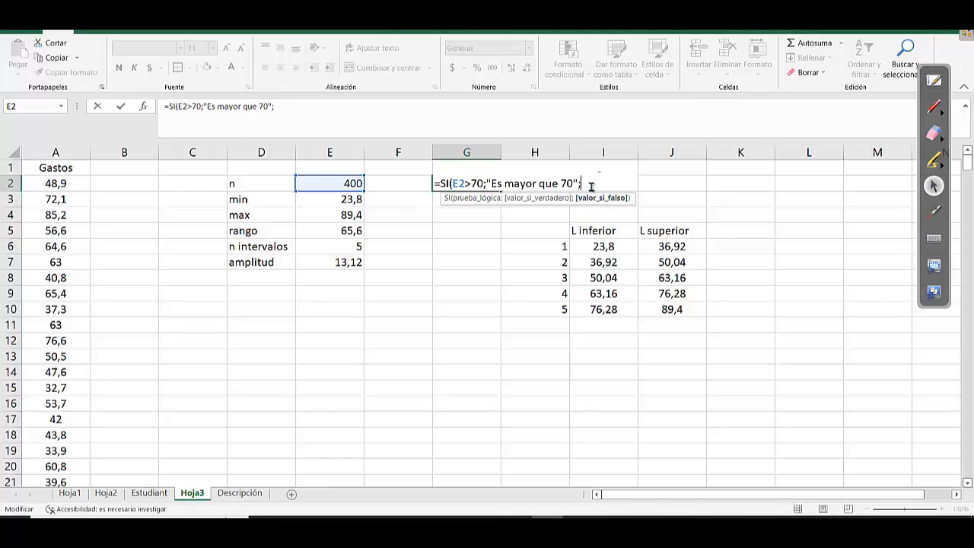
type("\"no es mat")
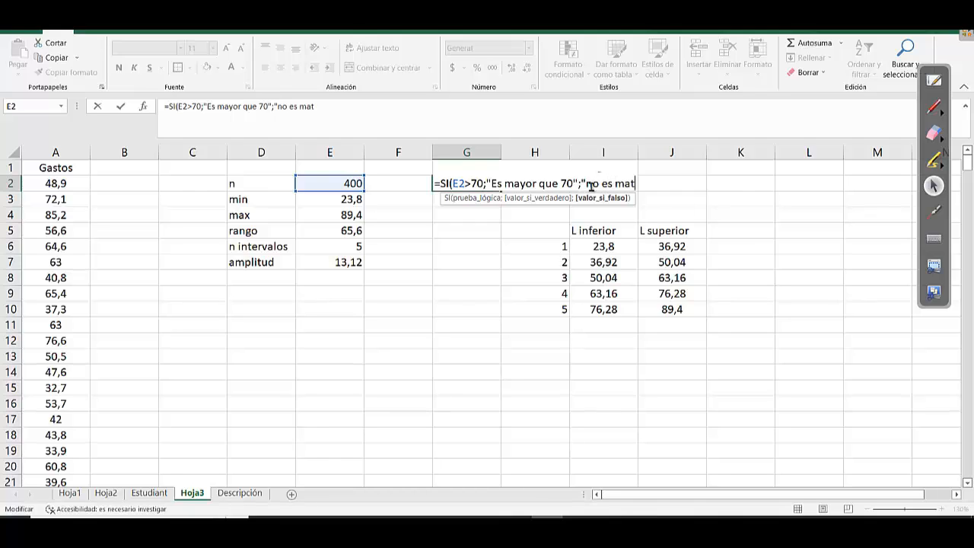
key("BackSpace")
type("yor que 70")
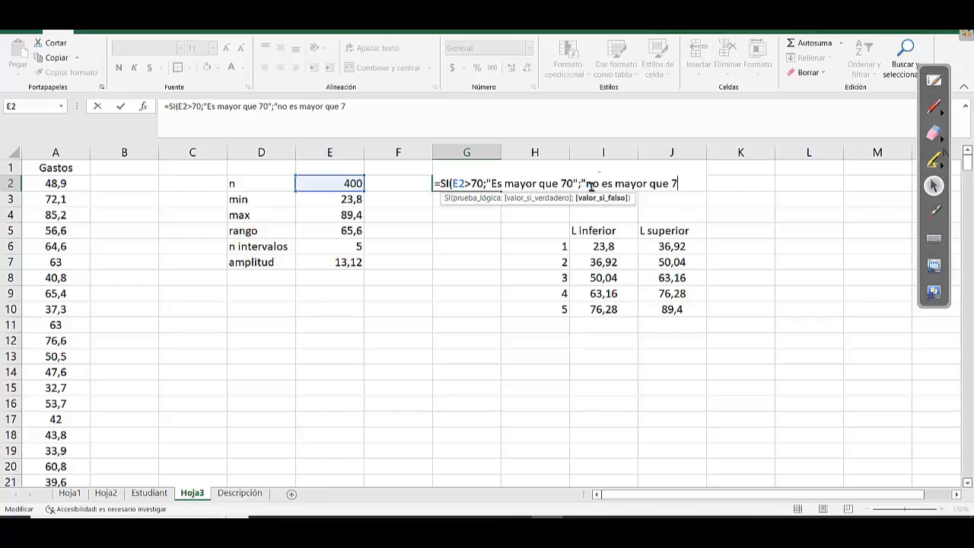
type("\")")
key("Return")
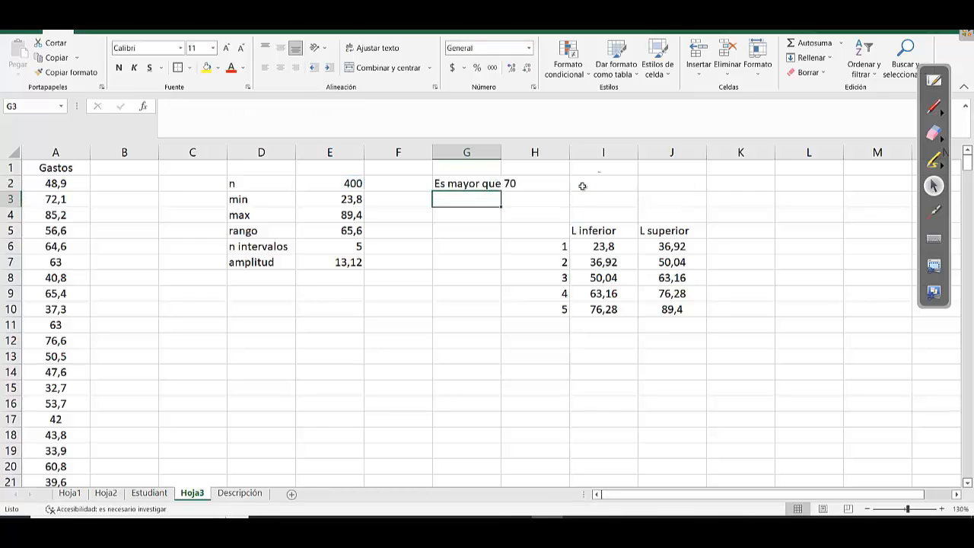
Autofit column G to its text and fill the SI formula from G2 down to G7
double_click(501, 153)
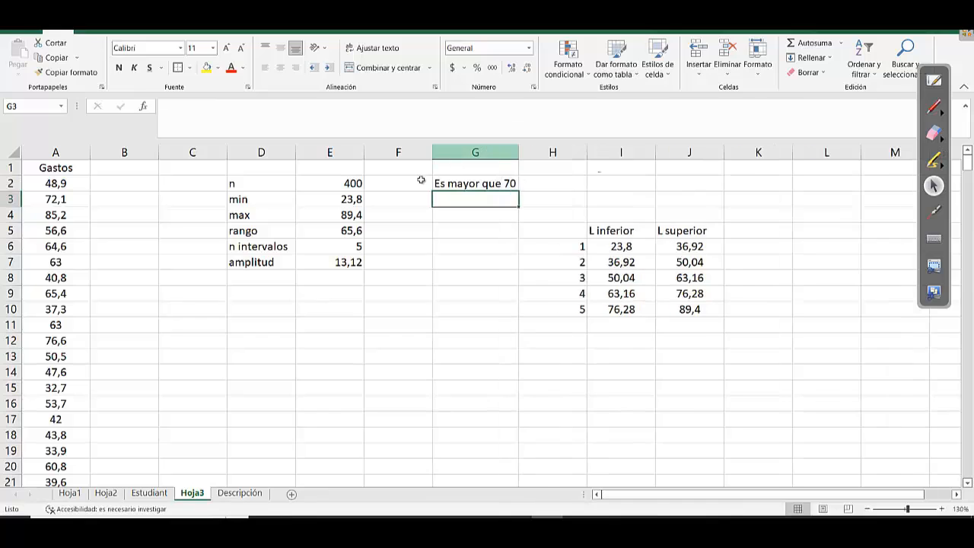
left_click(353, 183)
left_click(445, 185)
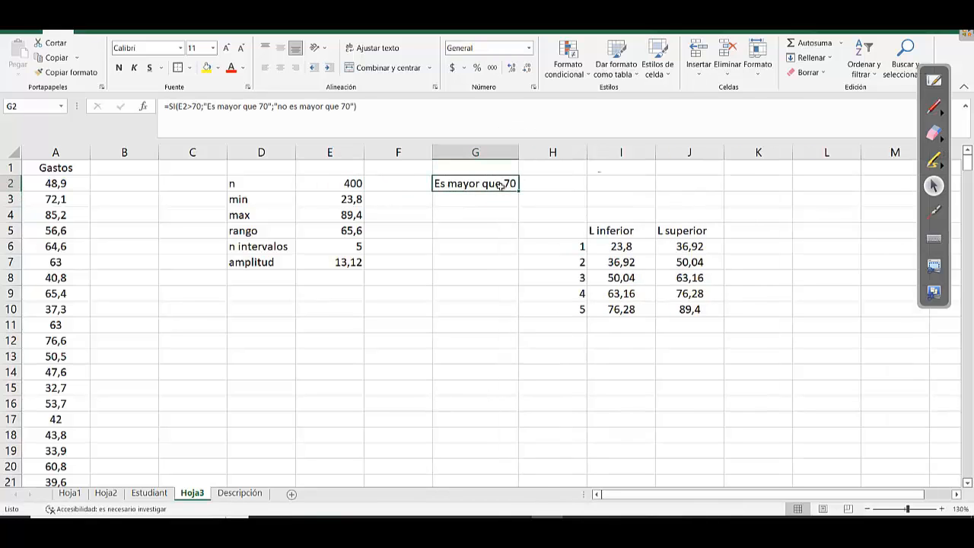
left_click_drag(518, 191, 507, 269)
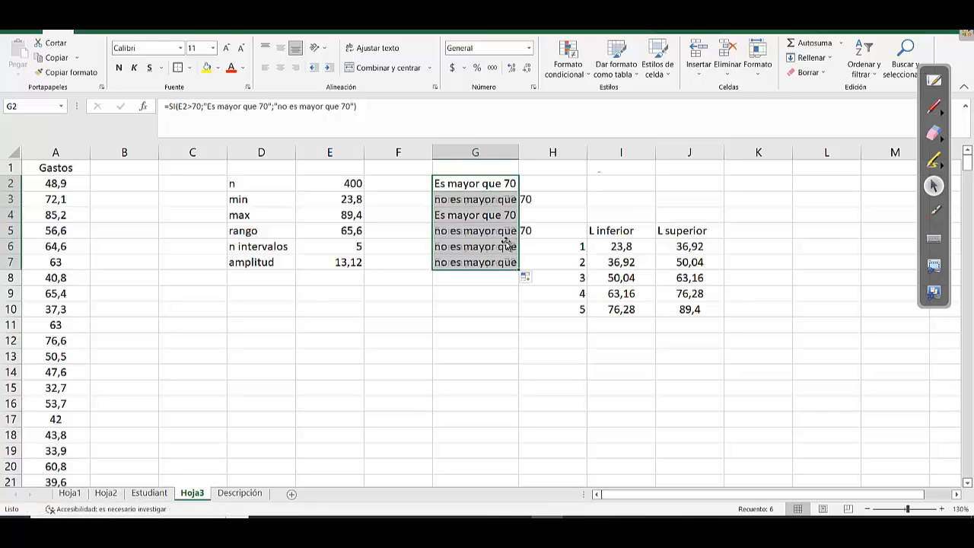
Autofit column G to its text and check the copied SI formulas in the cells from G3 to G7
double_click(516, 153)
left_click(488, 202)
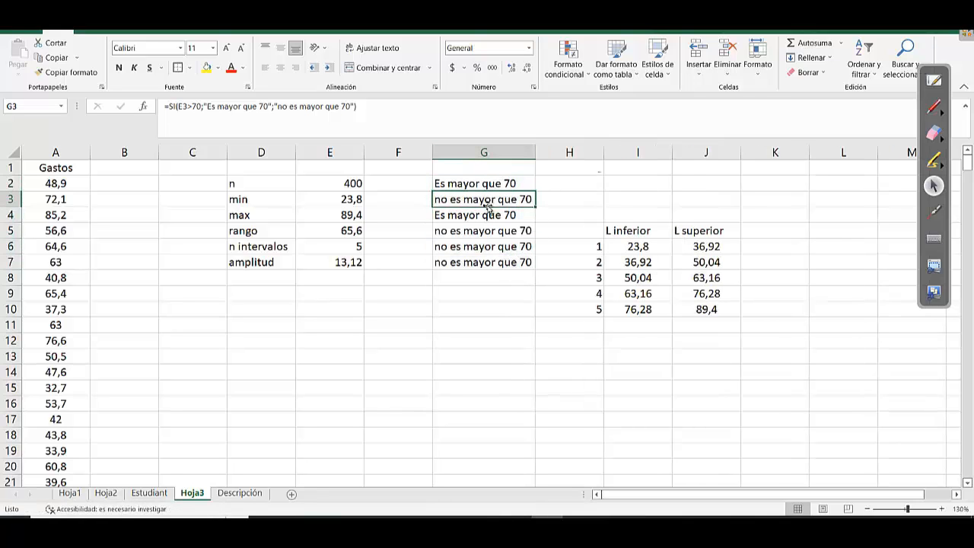
left_click(488, 211)
left_click(472, 242)
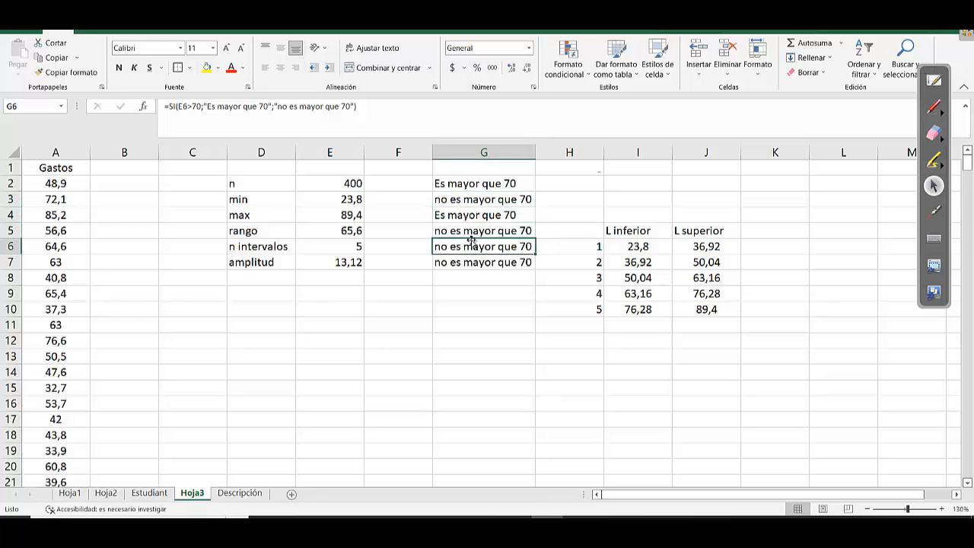
left_click_drag(462, 260, 472, 232)
left_click(472, 233)
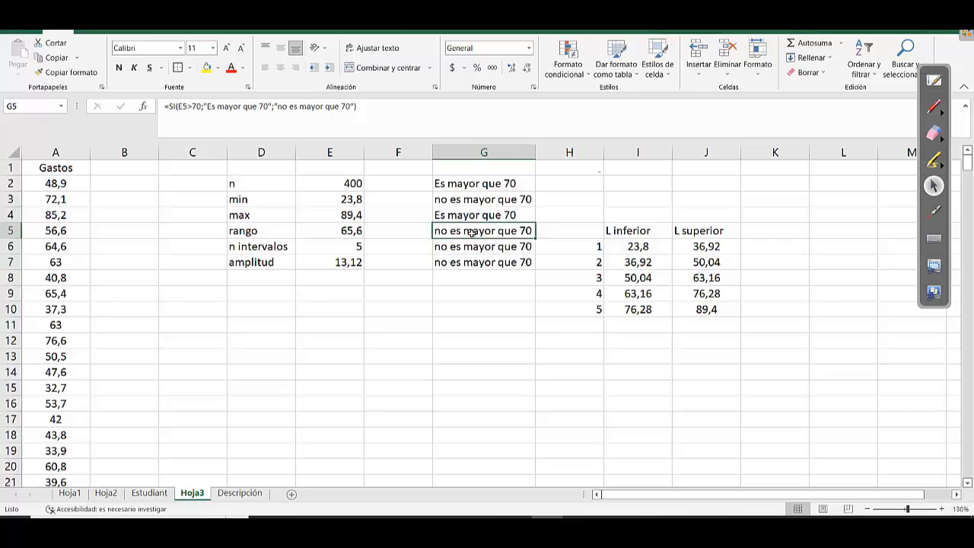
Switch to the Estudiant sheet at the first empty cell of Gasto_agrupado
left_click(146, 493)
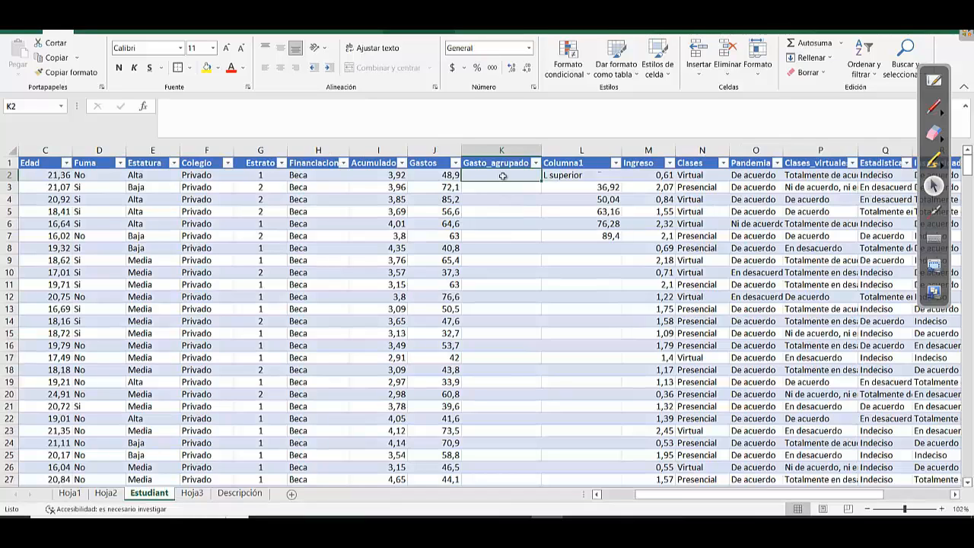
type("=")
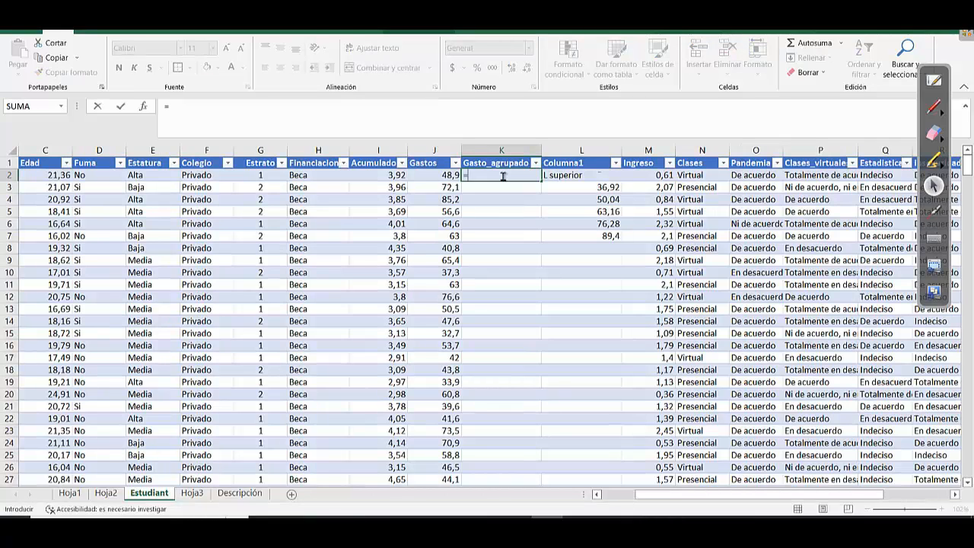
type("si")
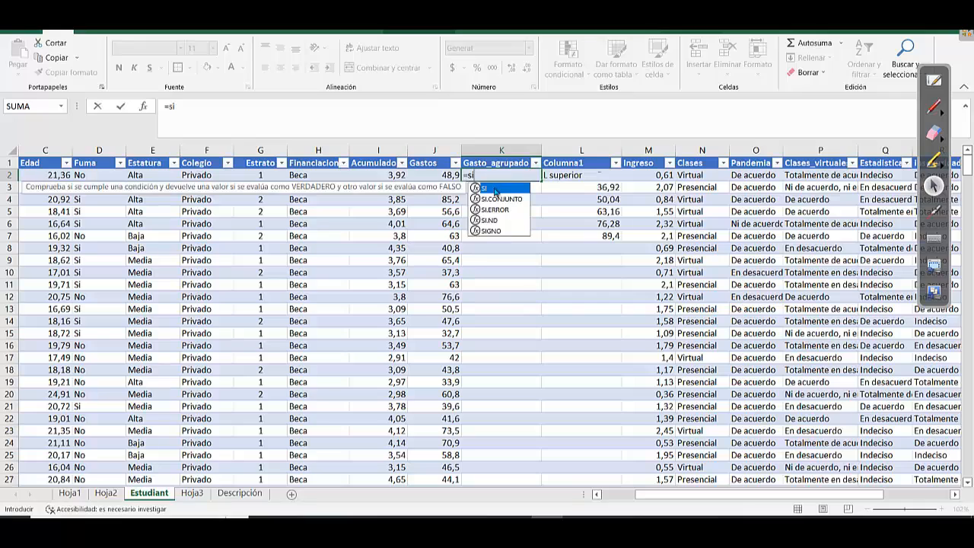
double_click(495, 191)
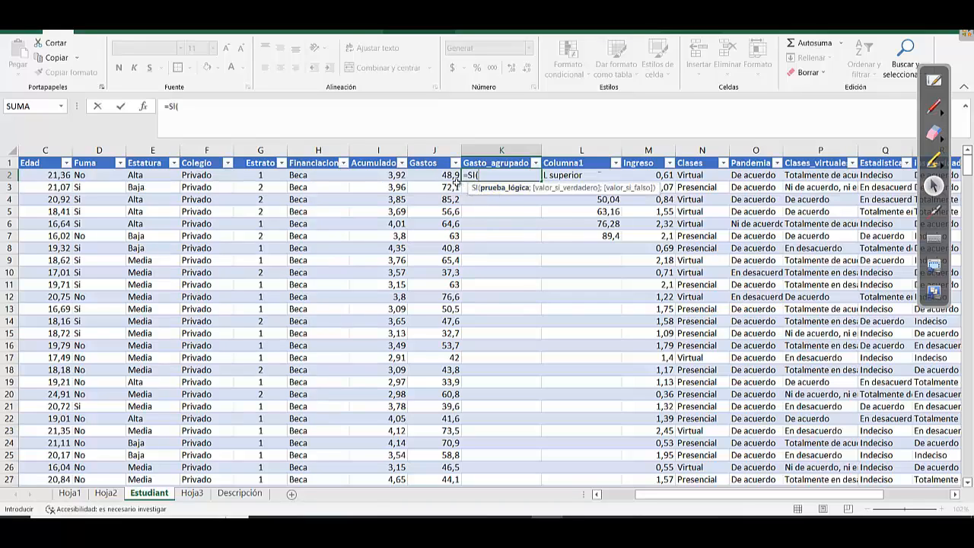
key("Escape")
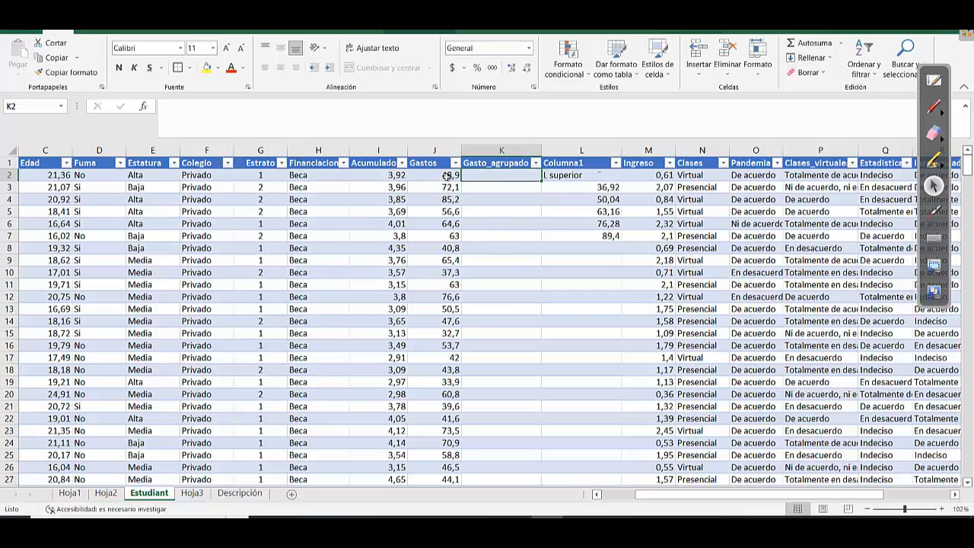
left_click(206, 110)
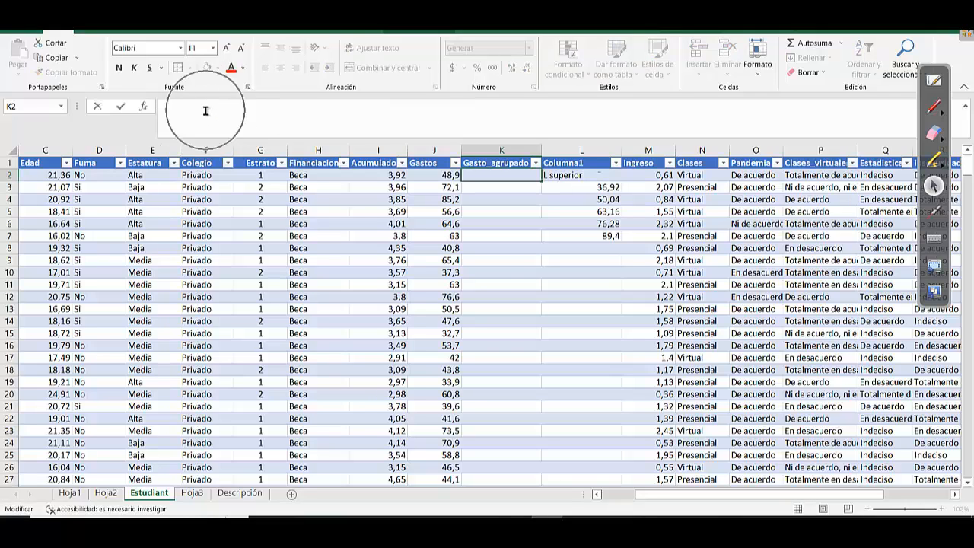
type("=")
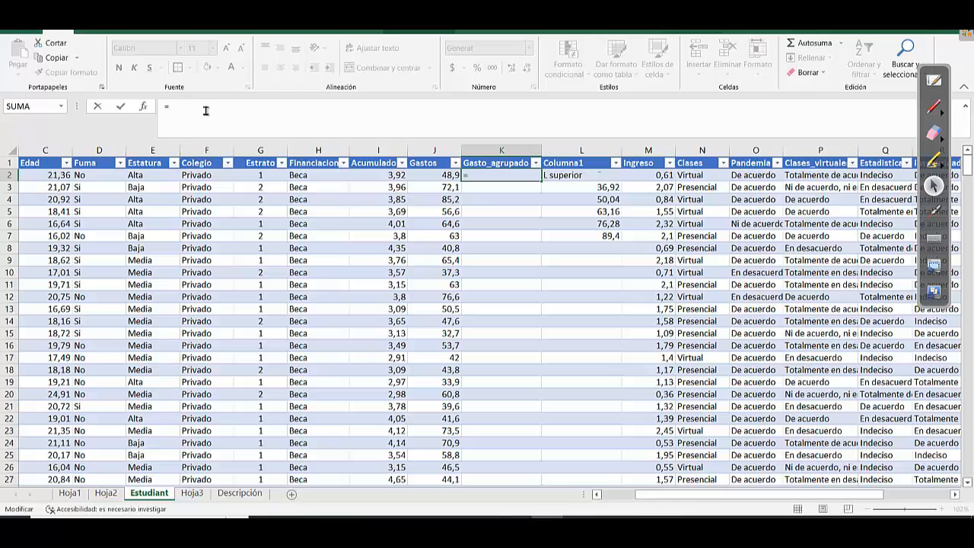
type("si")
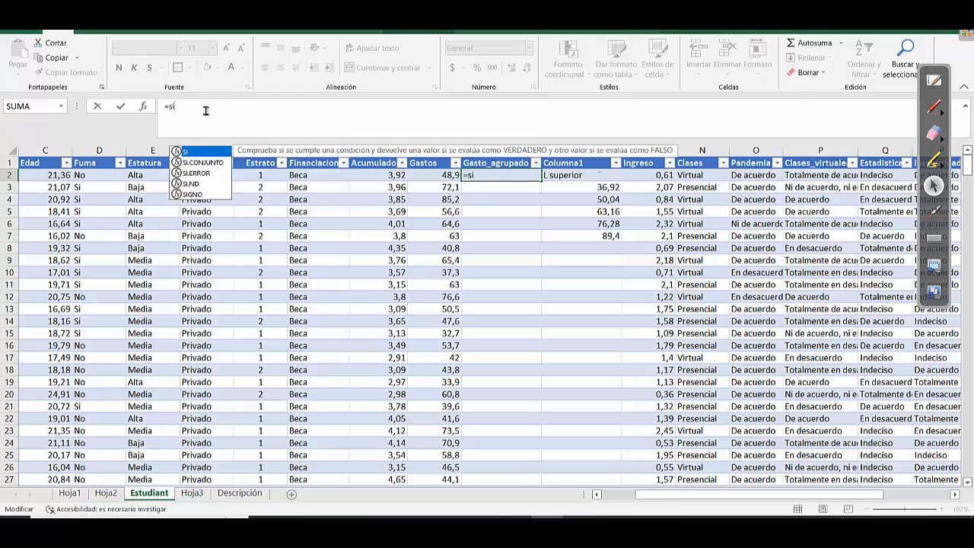
double_click(201, 155)
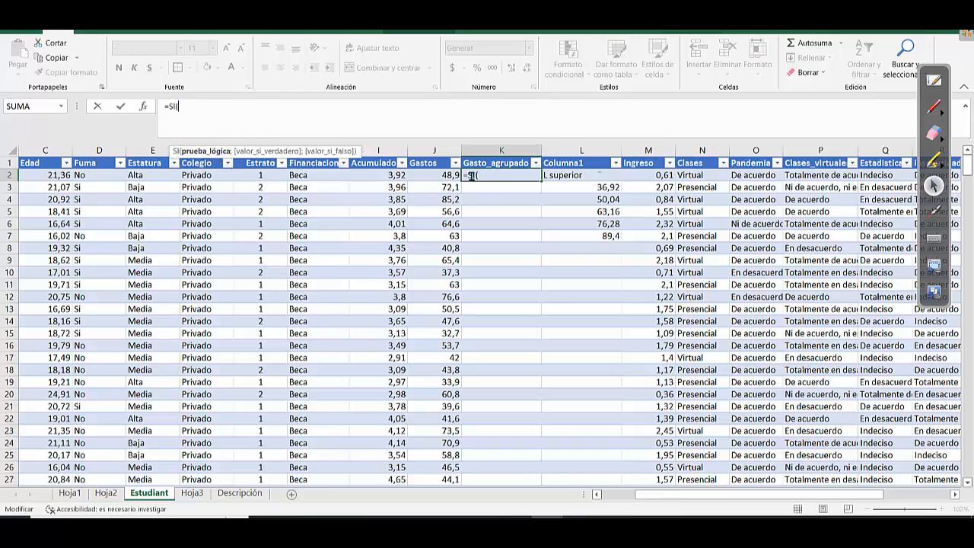
left_click(447, 176)
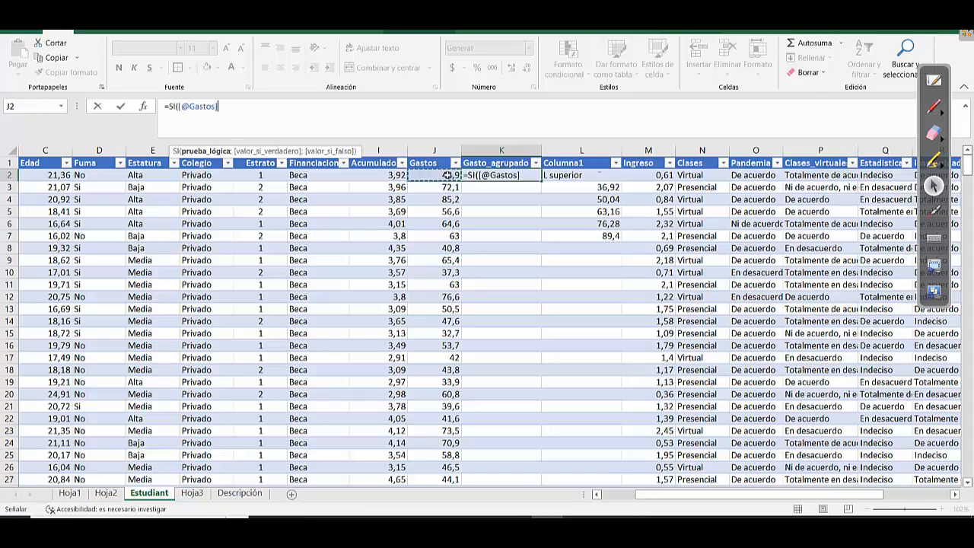
type("<")
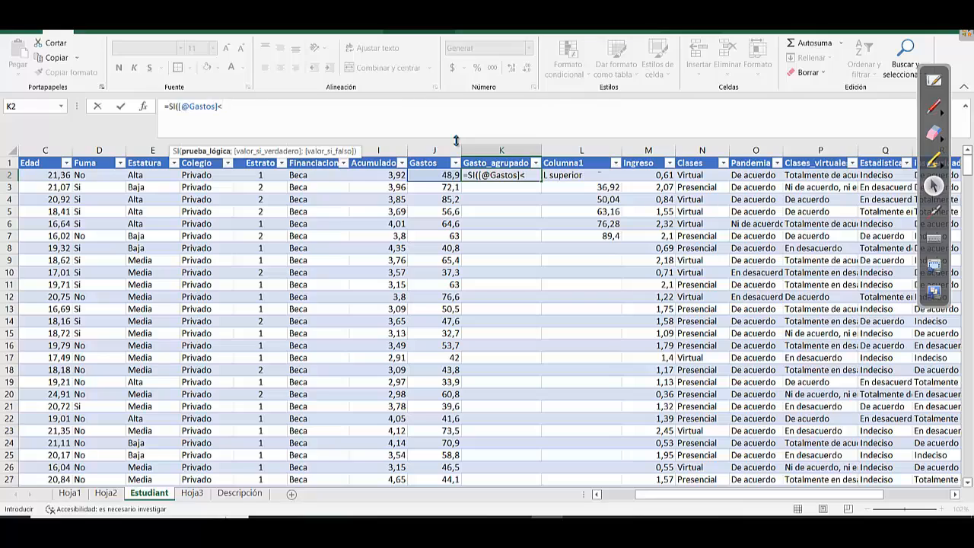
type("36,92;")
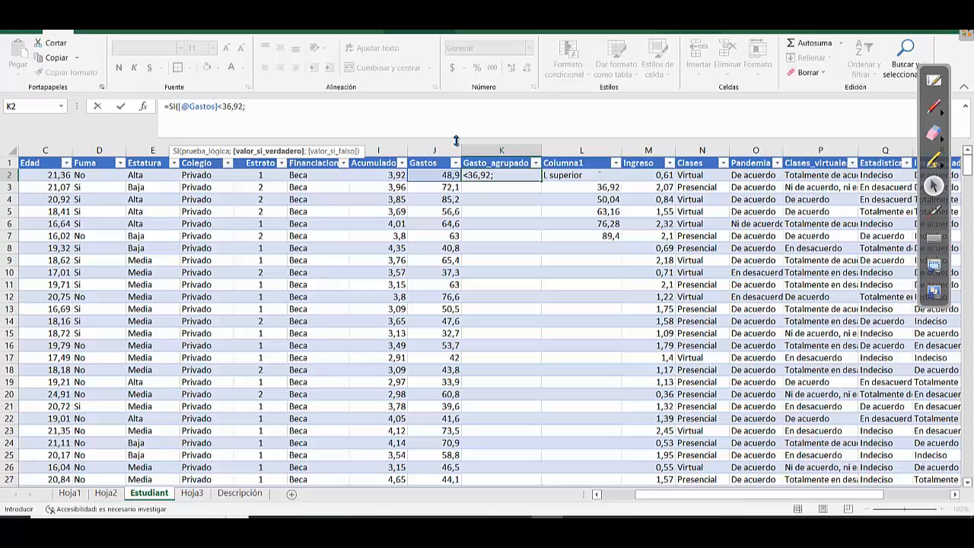
type("\"[")
left_click(190, 497)
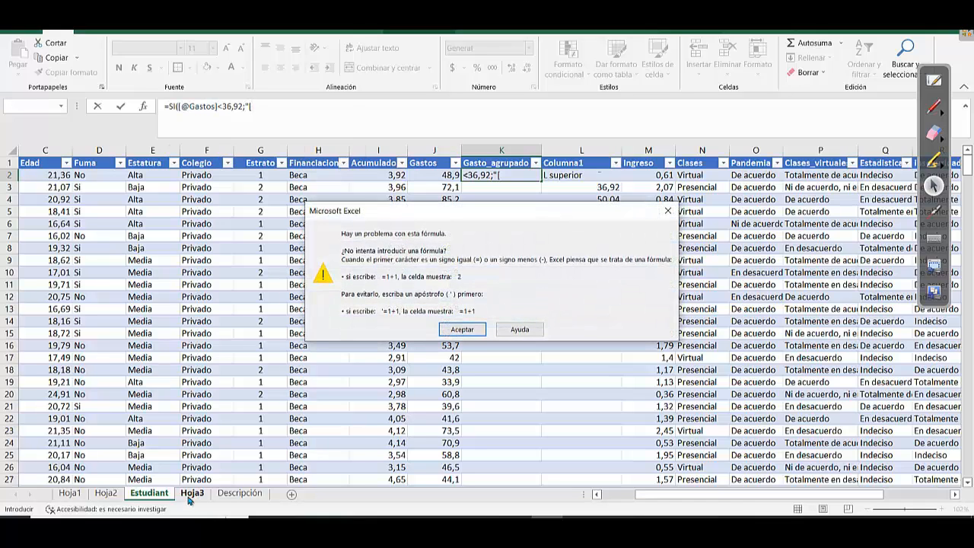
left_click(503, 326)
key("BackSpace")
key("BackSpace")
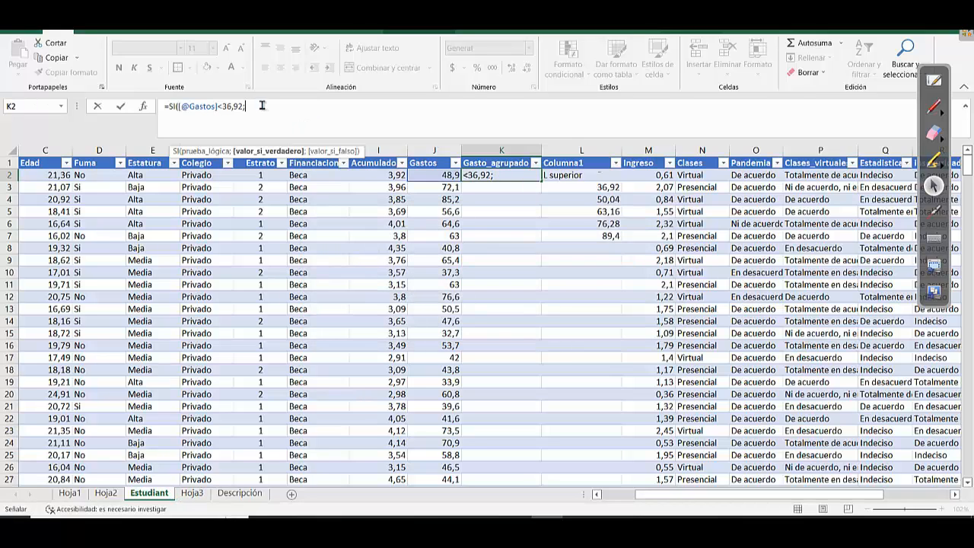
Take the unfinished SI formula out of K2 to consult the interval limits on Hoja3, and restore it in K2 of Estudiant
left_click_drag(263, 105, 125, 106)
key("BackSpace")
left_click(126, 106)
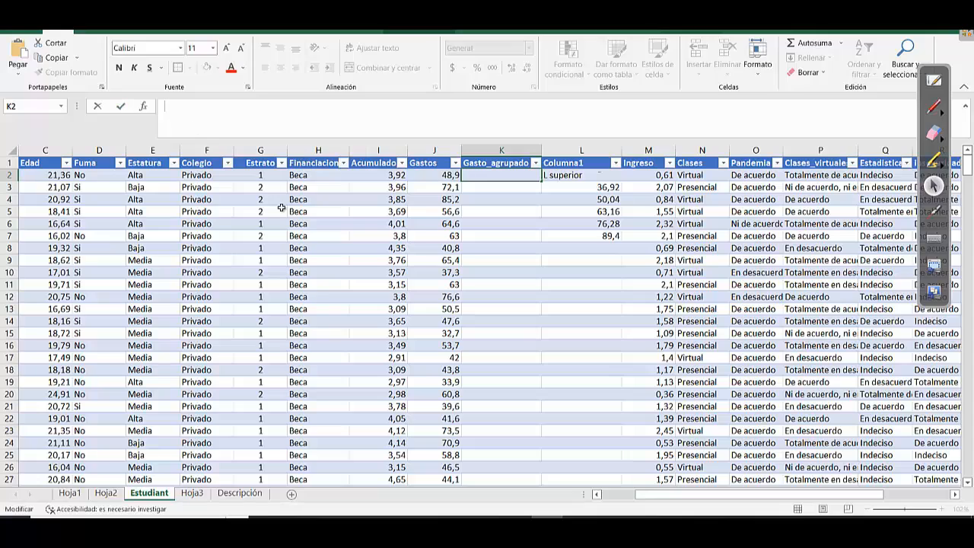
left_click(193, 493)
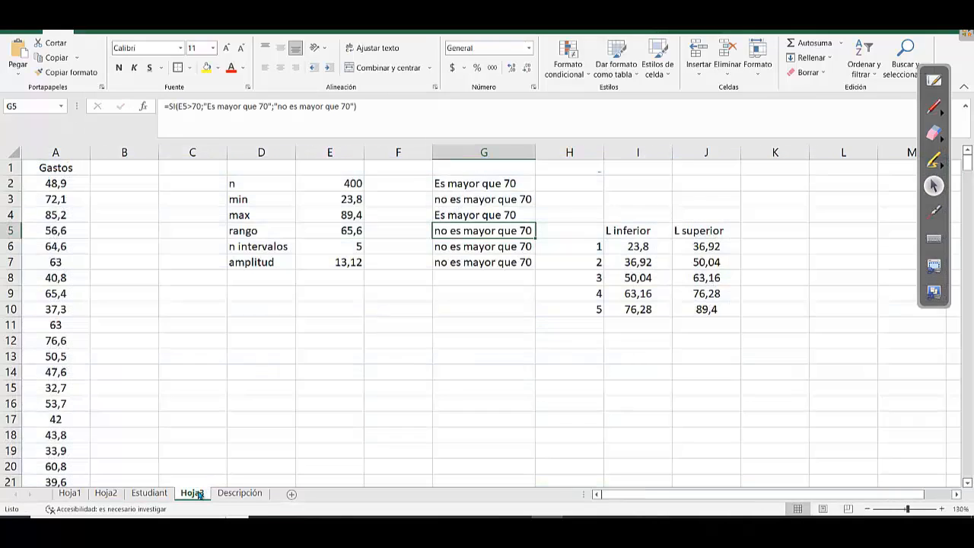
left_click(168, 494)
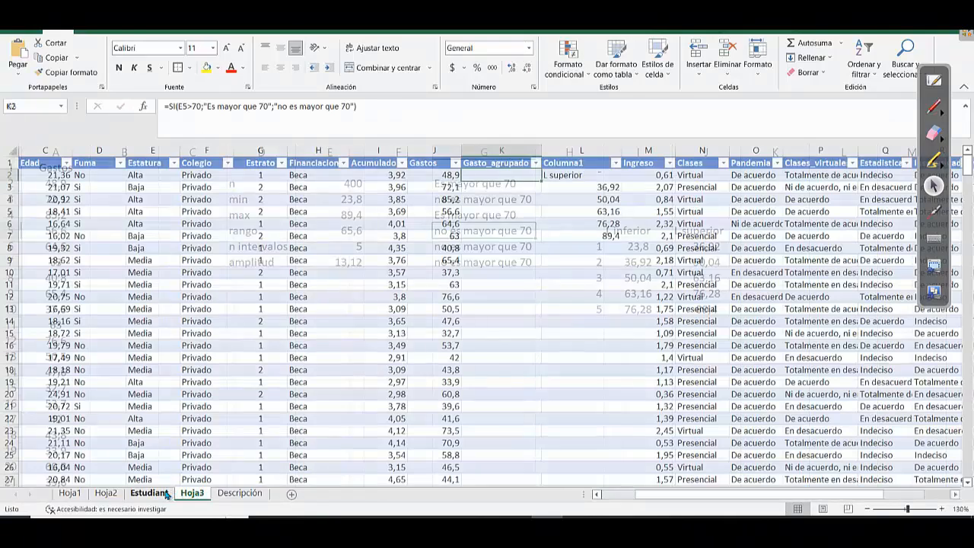
left_click(304, 110)
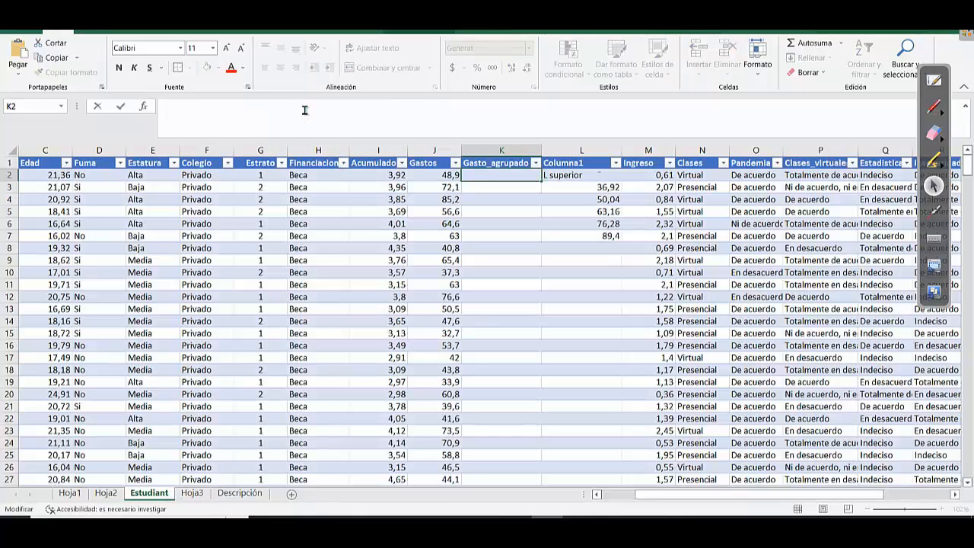
type("=SI([@Gastos]<36,92;")
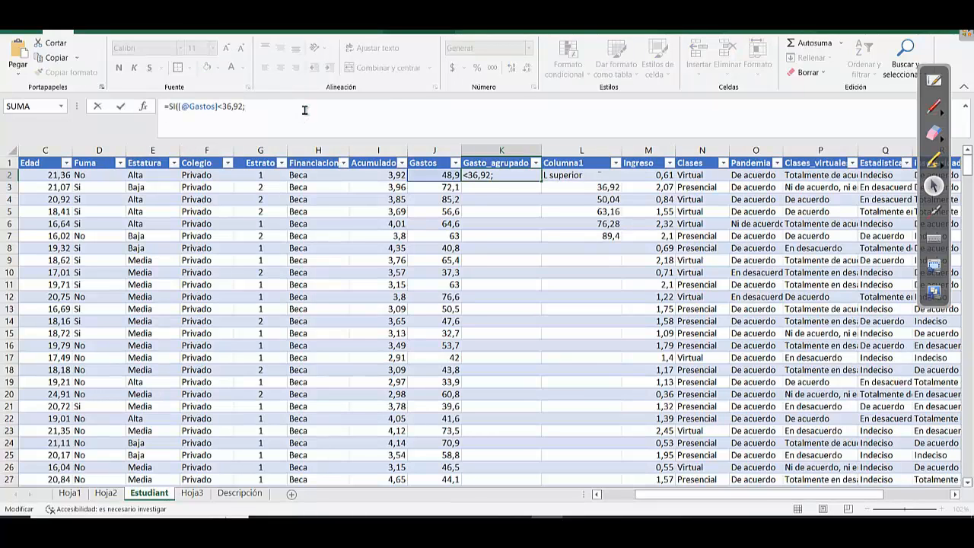
Enter "[23,8 - 36,92)" as the true result of the SI formula in K2
type("[")
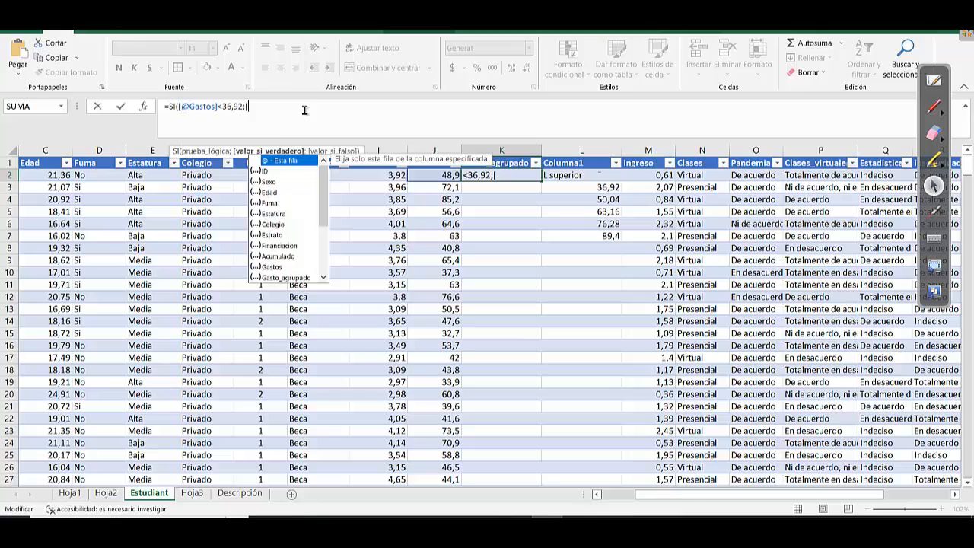
key("BackSpace")
type("#")
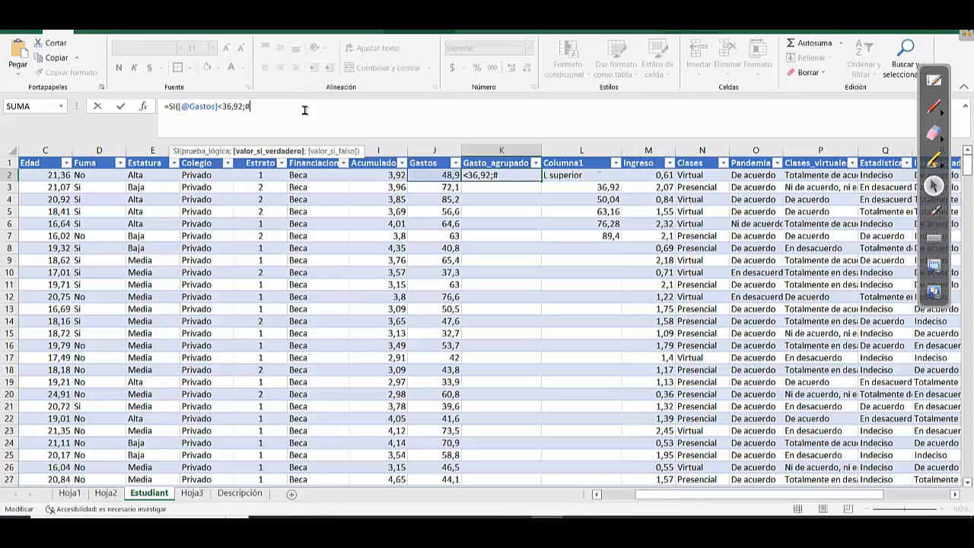
key("BackSpace")
type("\"[23,8 - 36,92)")
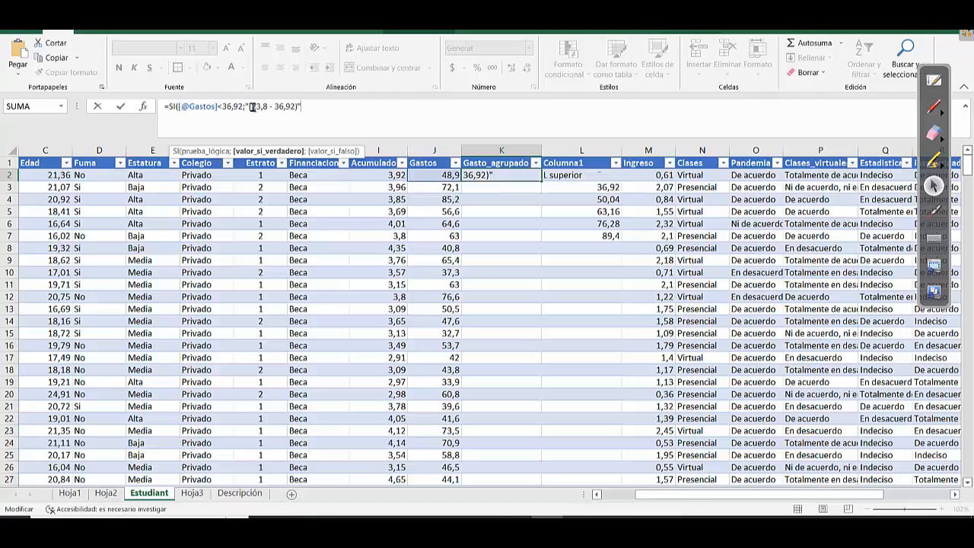
left_click_drag(251, 107, 297, 107)
left_click(310, 106)
type(";")
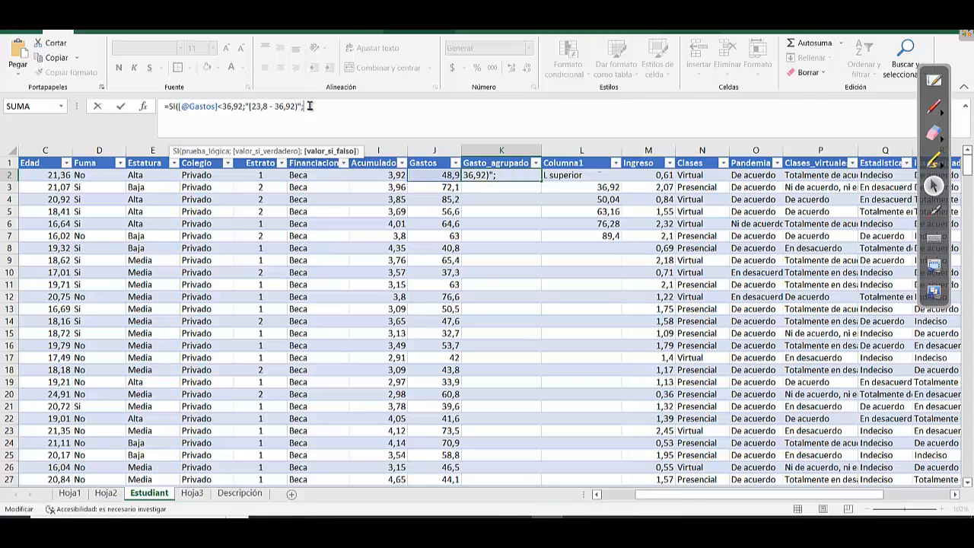
type("si")
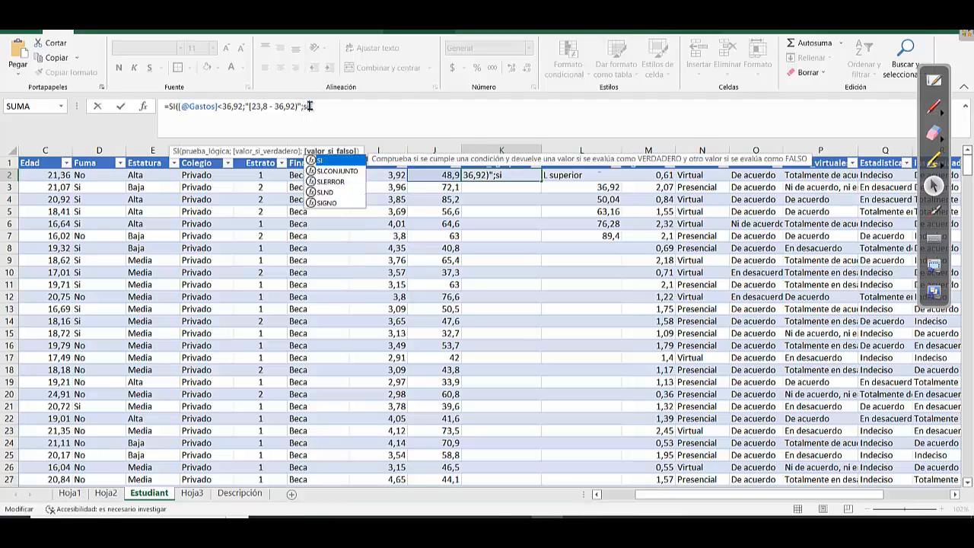
double_click(342, 162)
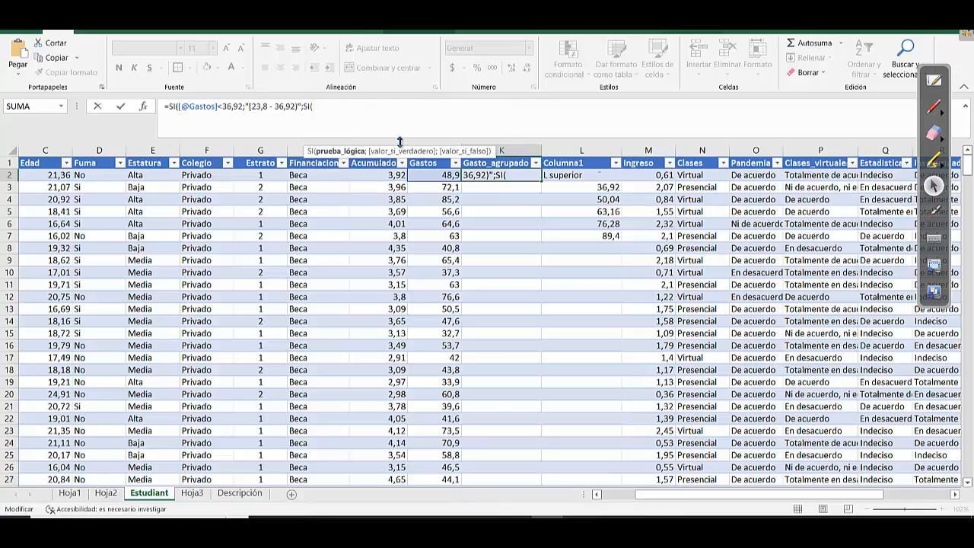
left_click(439, 175)
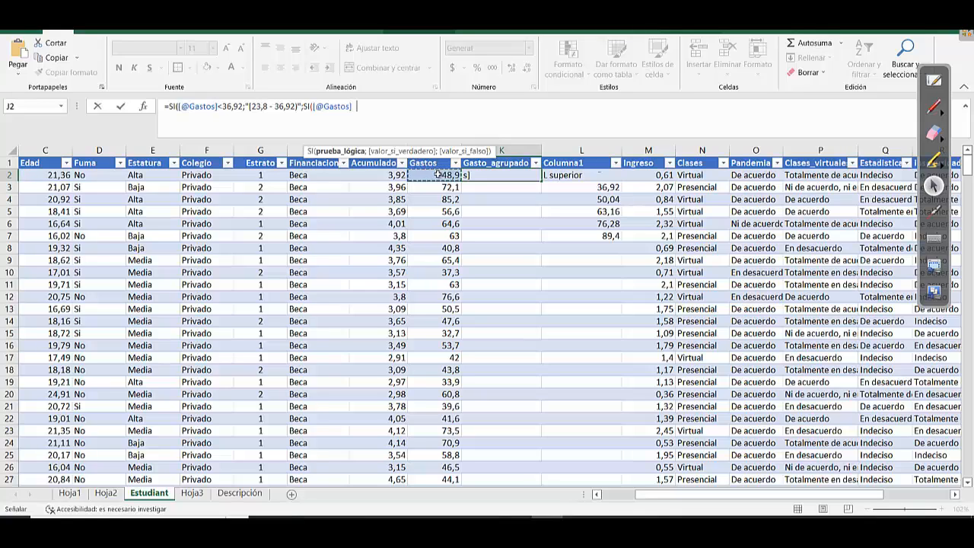
type("<")
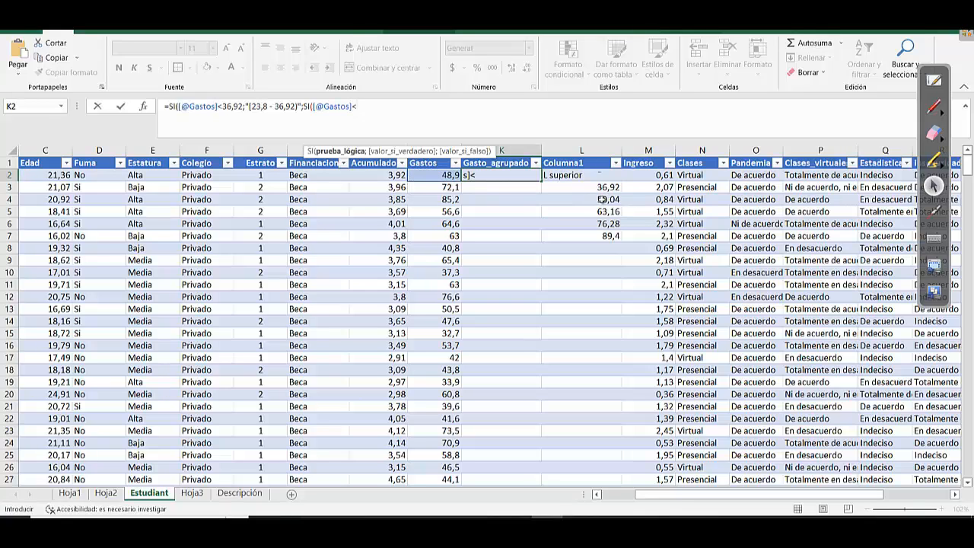
type("50,05;")
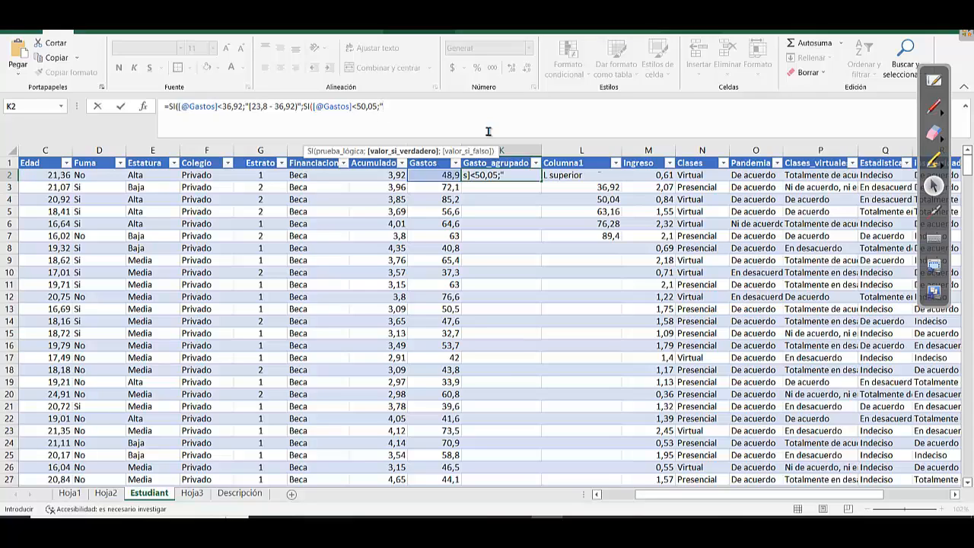
Enter "[36,92 - 50,04)" as the true result of the second SI function in K2
type("\"[36,92 - 50,04")
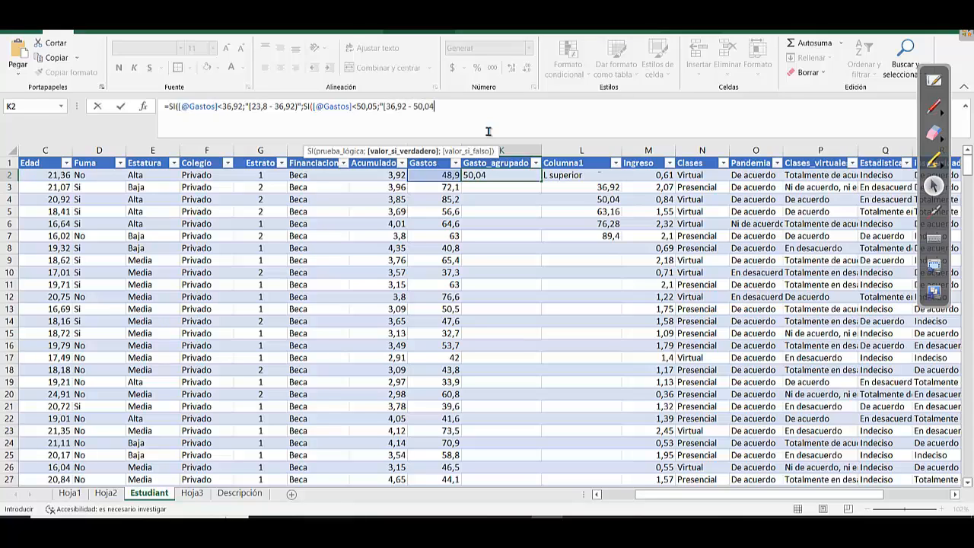
type(")")
double_click(278, 106)
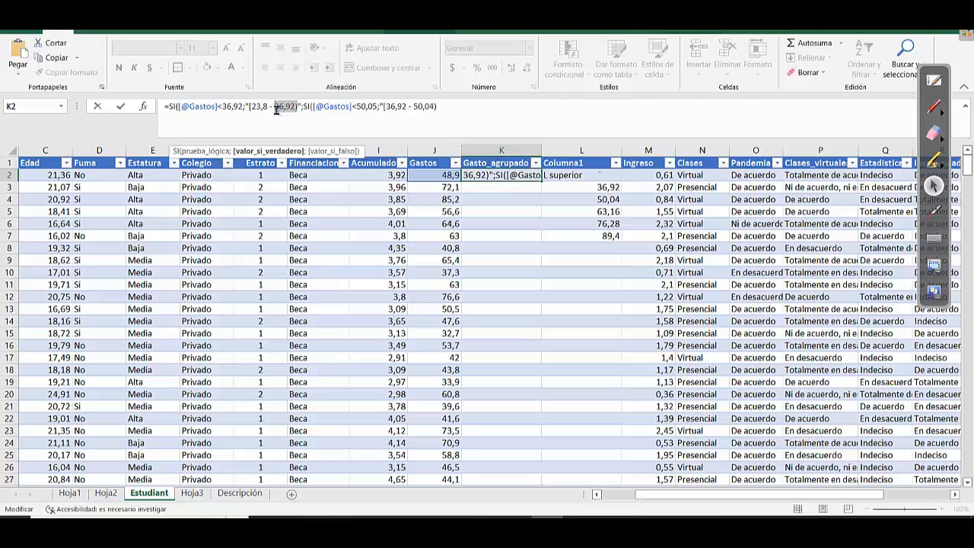
left_click_drag(222, 111, 218, 111)
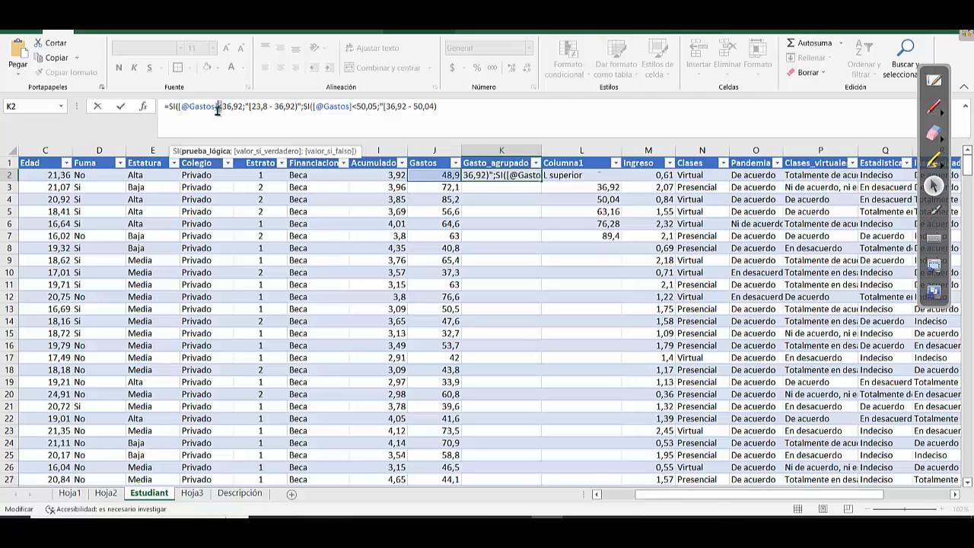
left_click(258, 108)
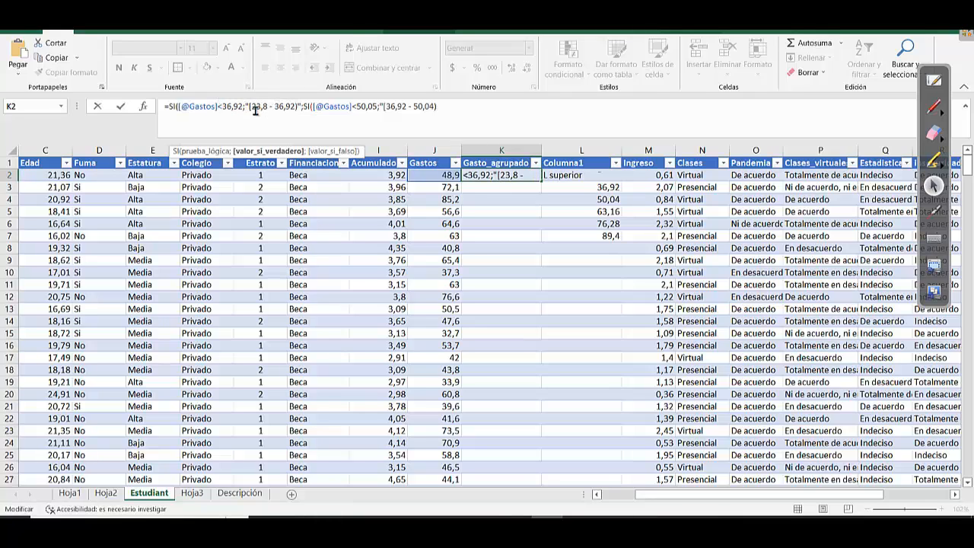
left_click(450, 103)
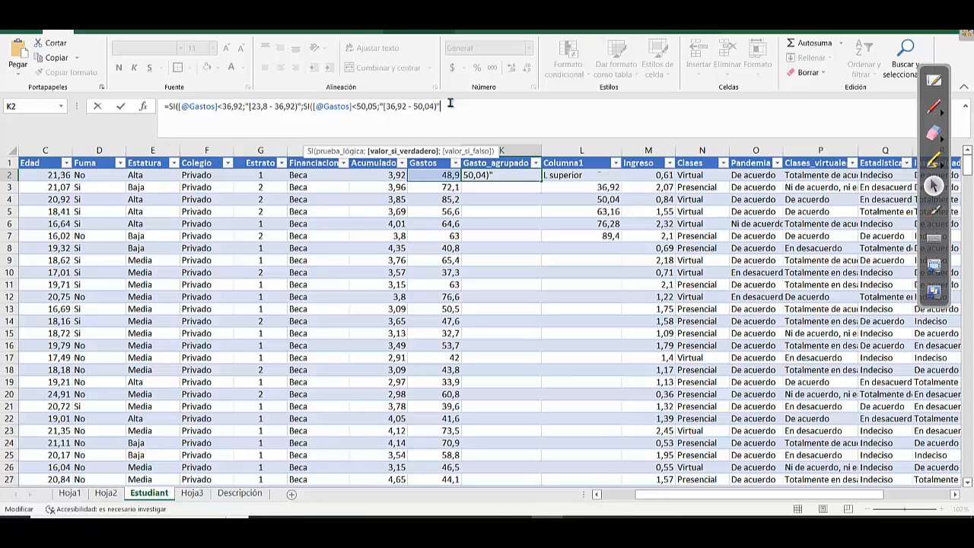
type(";")
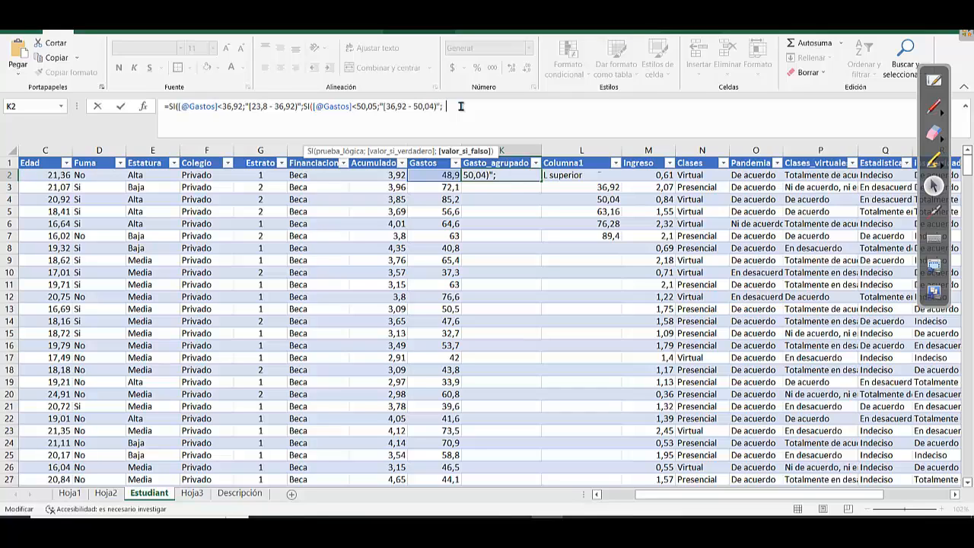
type("SI(")
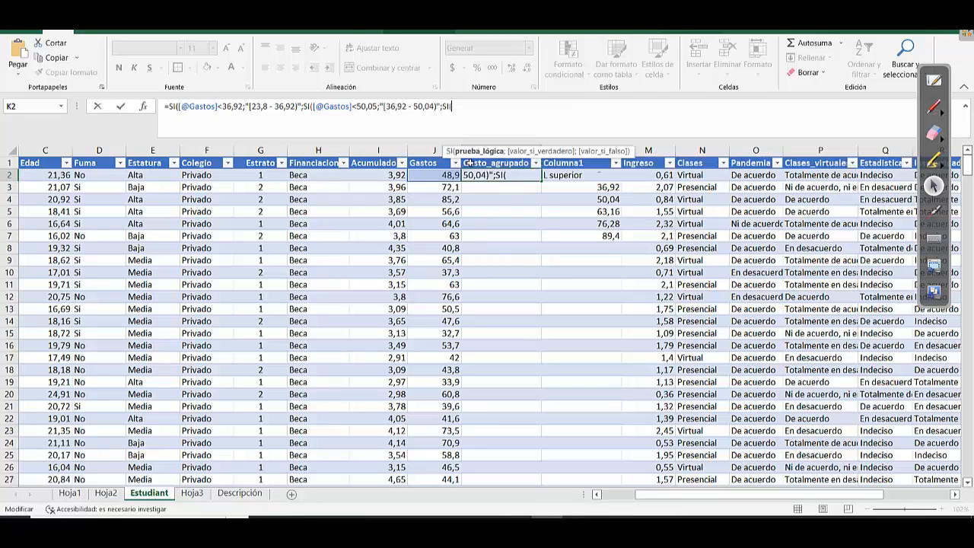
left_click(434, 178)
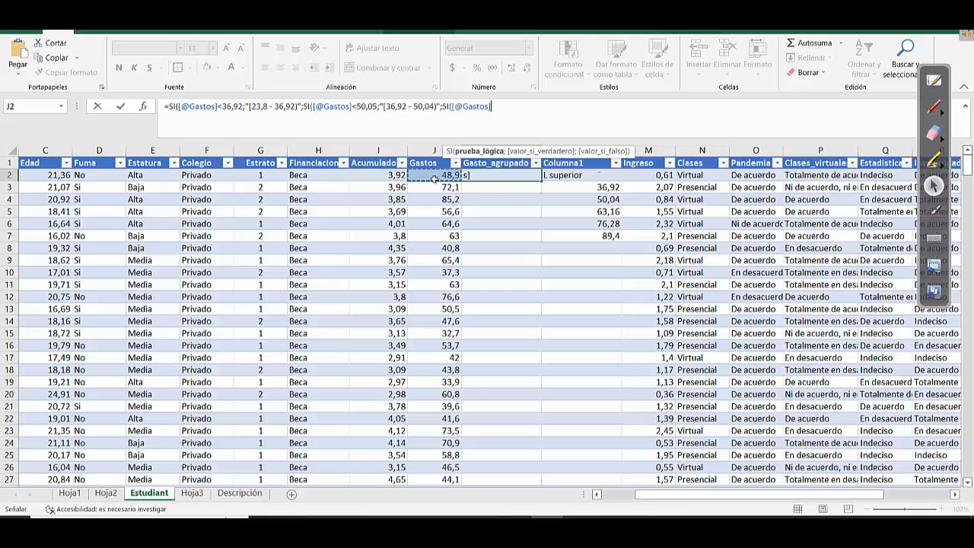
type("<63,16")
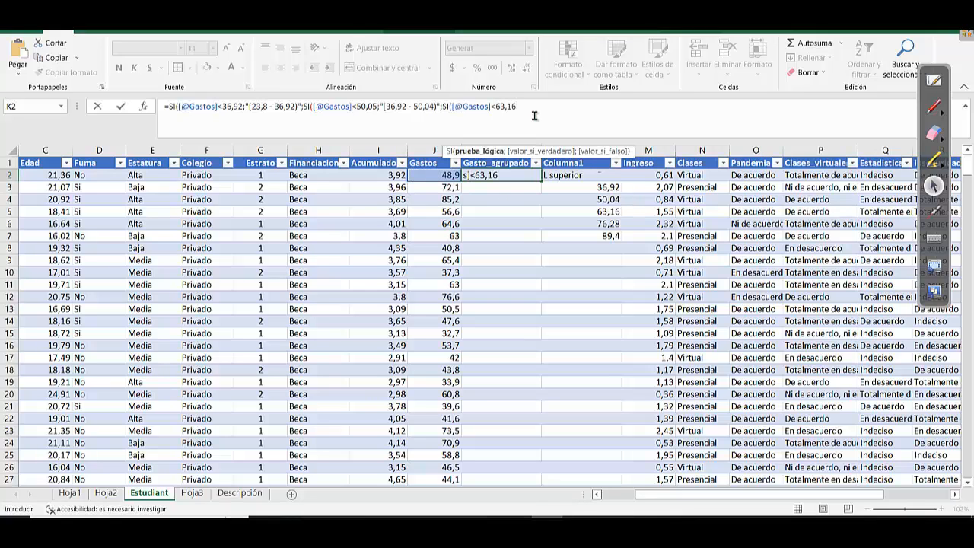
type(";")
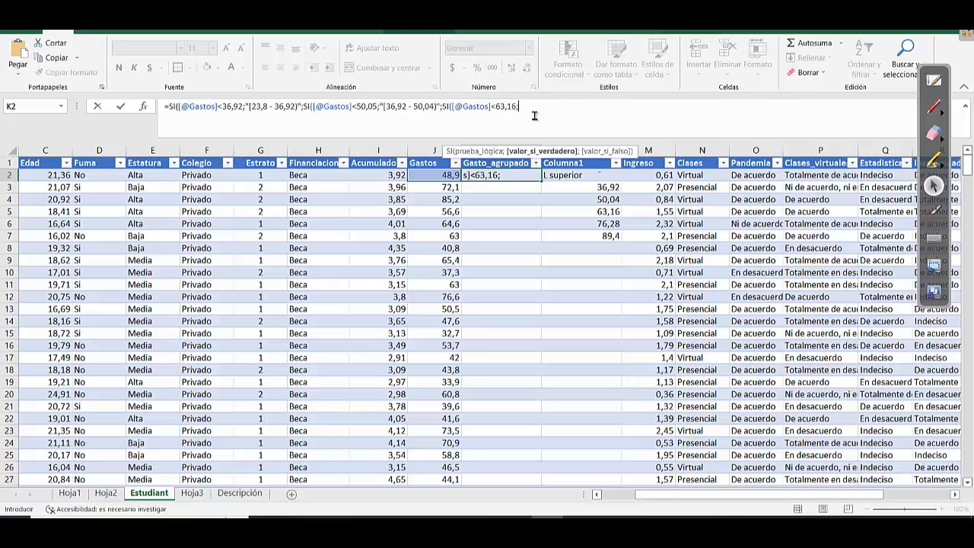
type("\"[50,04 - 63,16)\";")
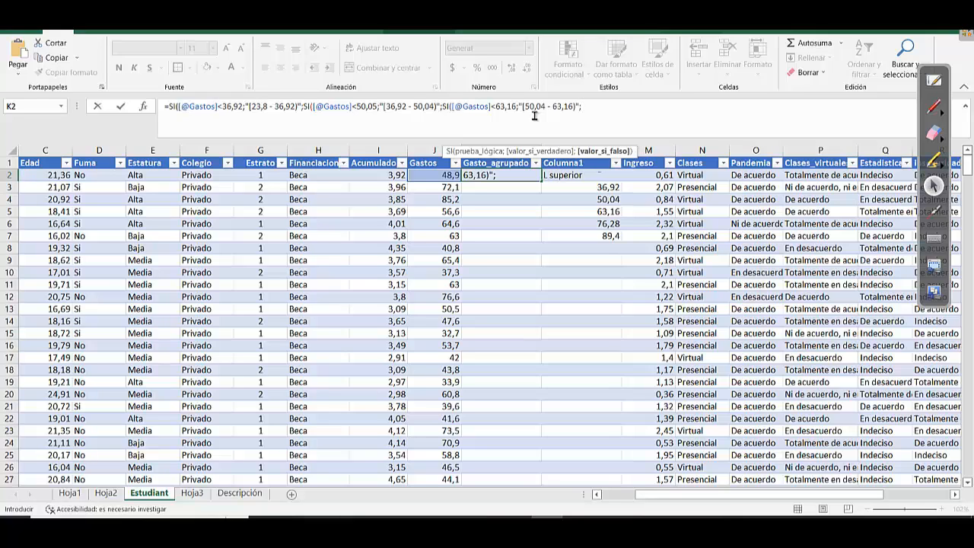
left_click(591, 108)
type("si")
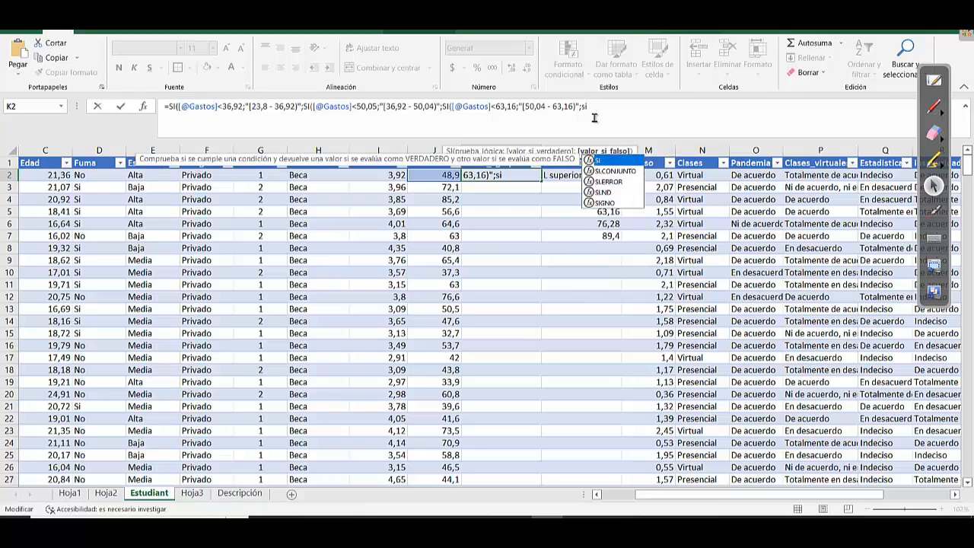
key("Tab")
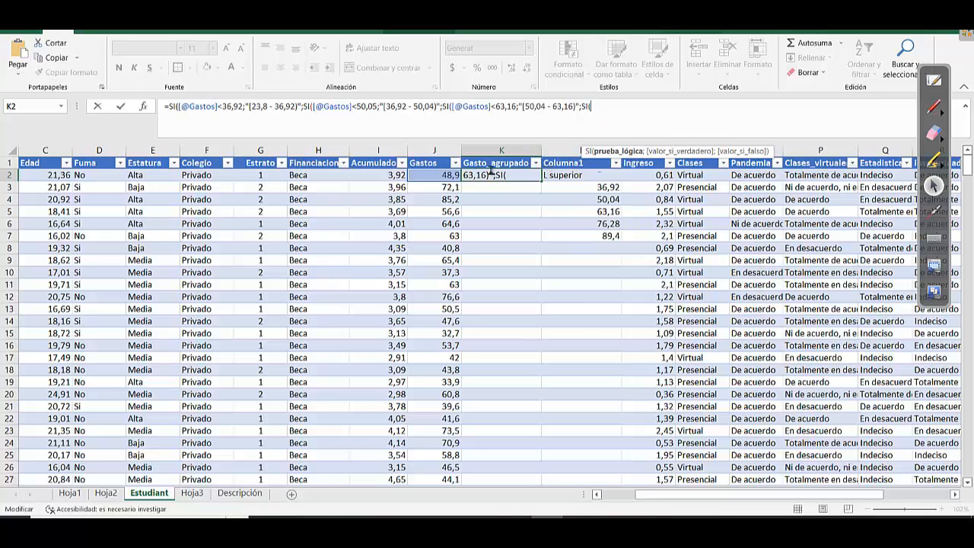
left_click(448, 175)
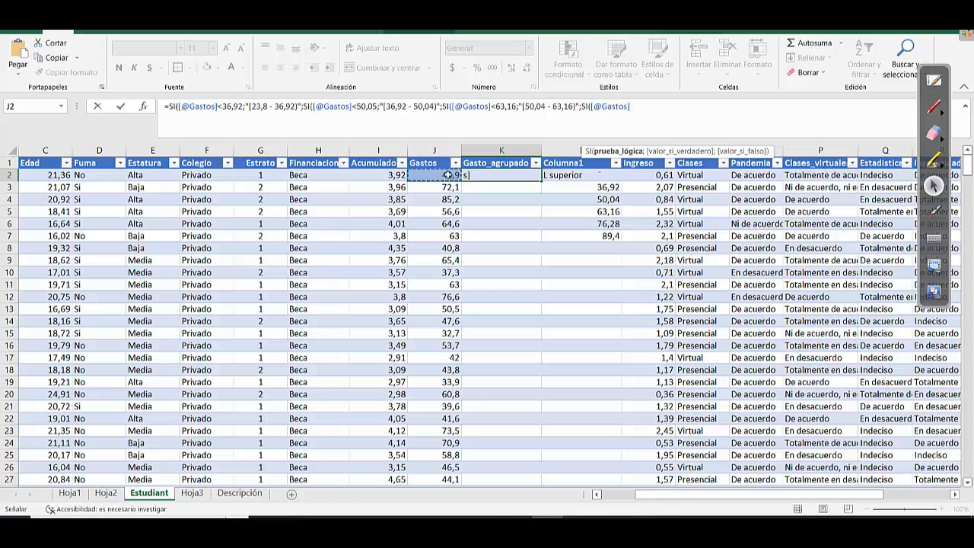
type("<76,28")
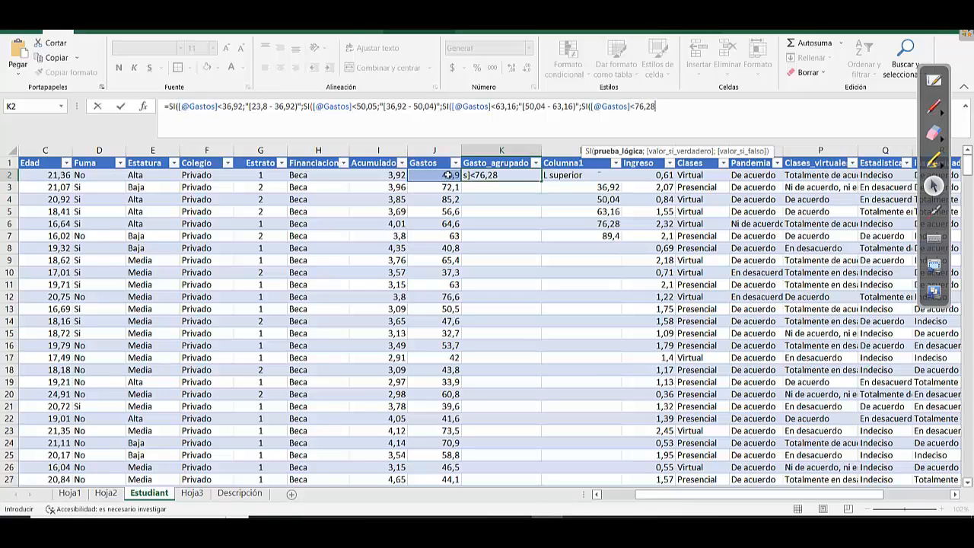
type(";\"[")
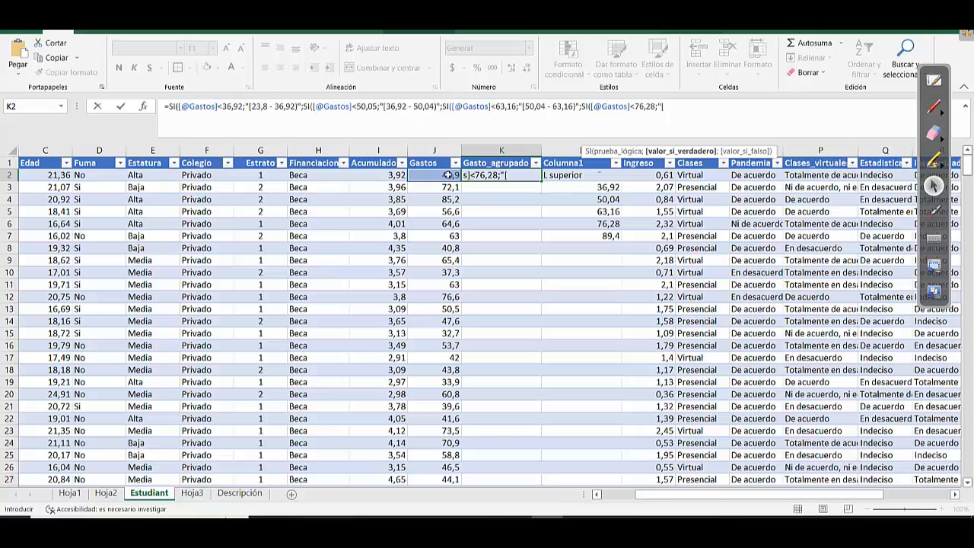
type("63,16 - 76,28")
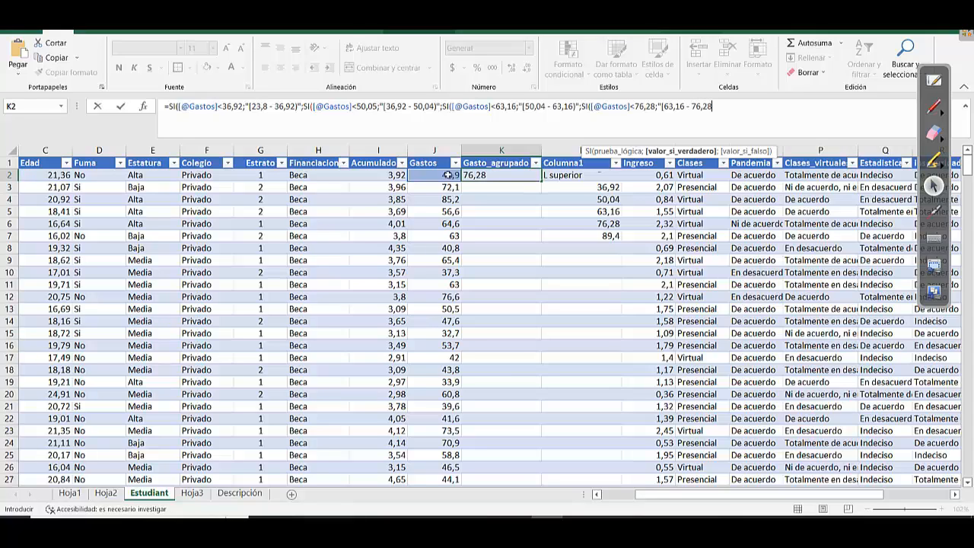
type(")\";")
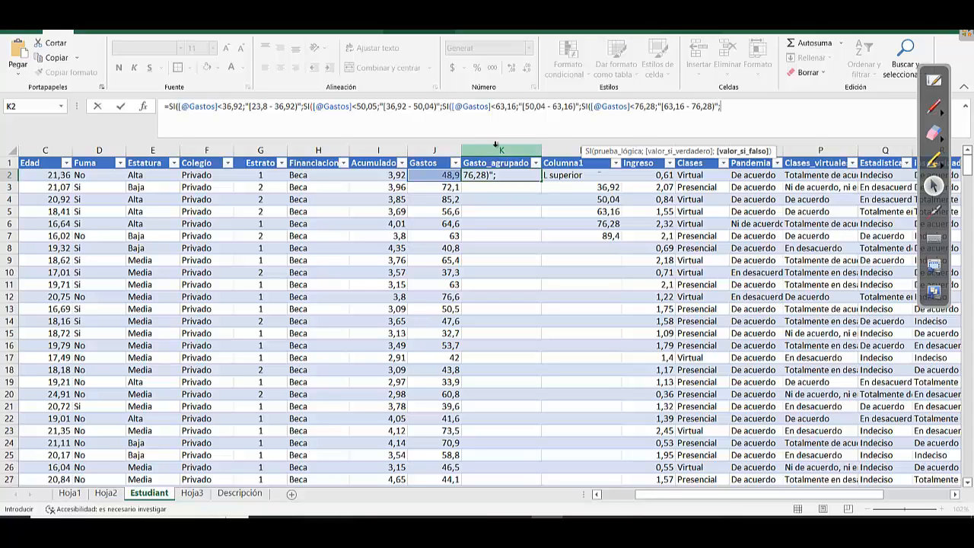
Enter "[76,28 - 89,40]" as the false result of the fourth SI function
left_click(737, 106)
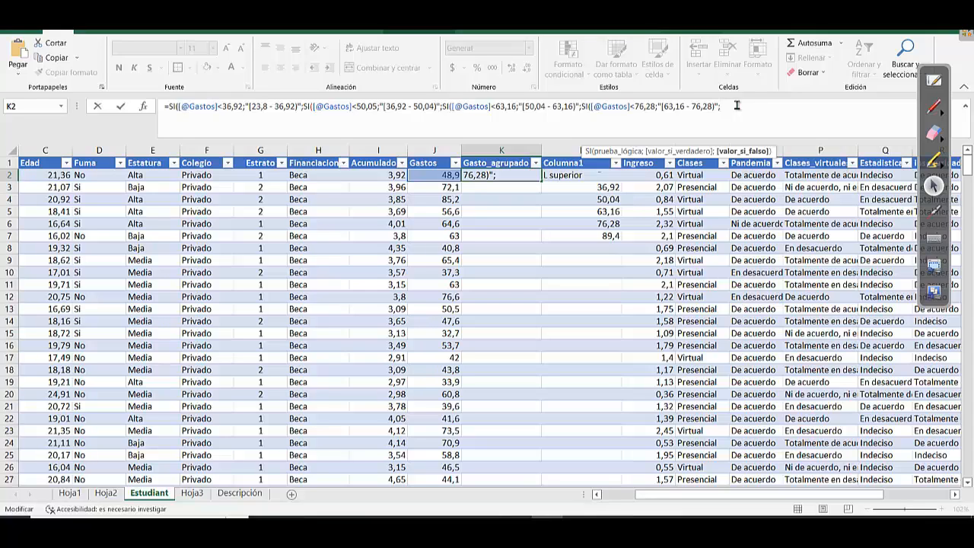
key("Home")
type("2")
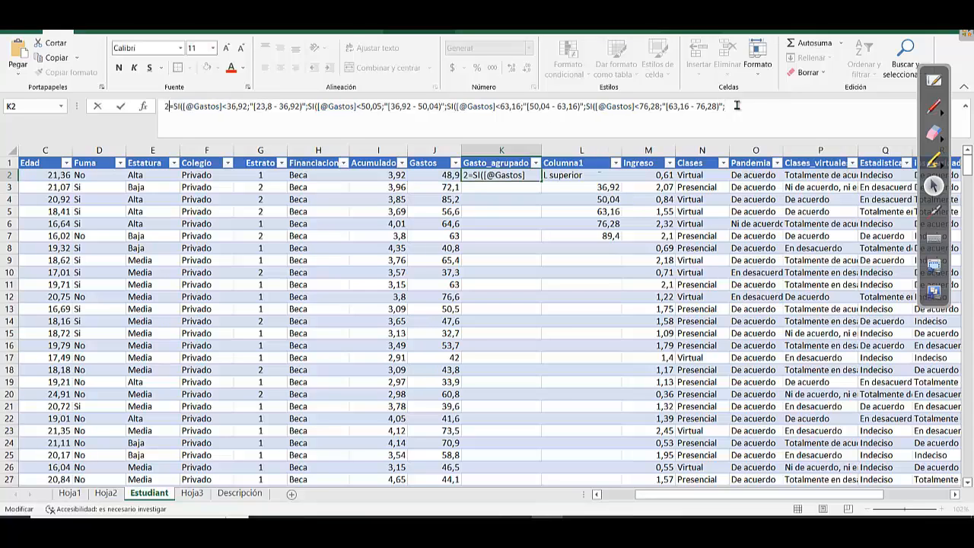
key("End")
type("\"[86,28 - 89,40")
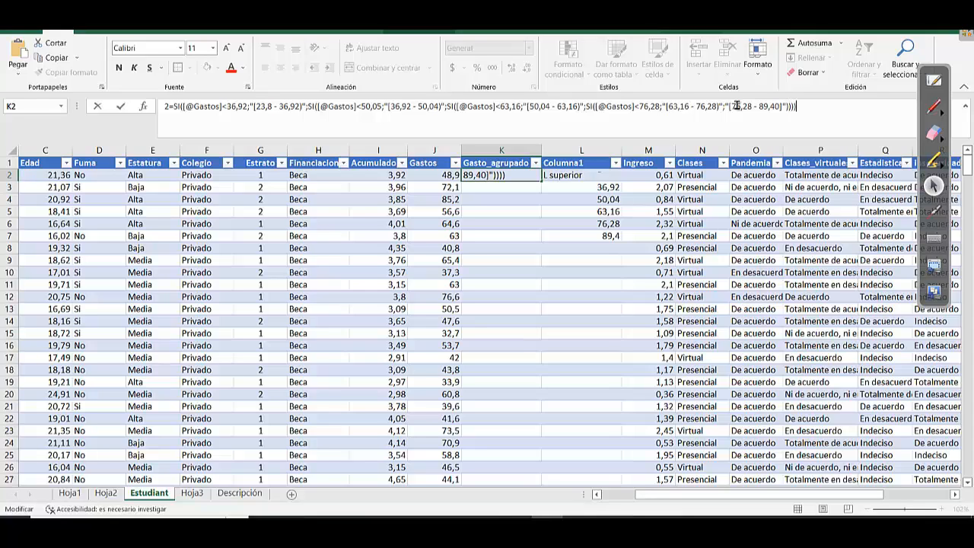
Remove the closing parentheses from the formula's end and the stray 2 before its equals sign
left_click(578, 107)
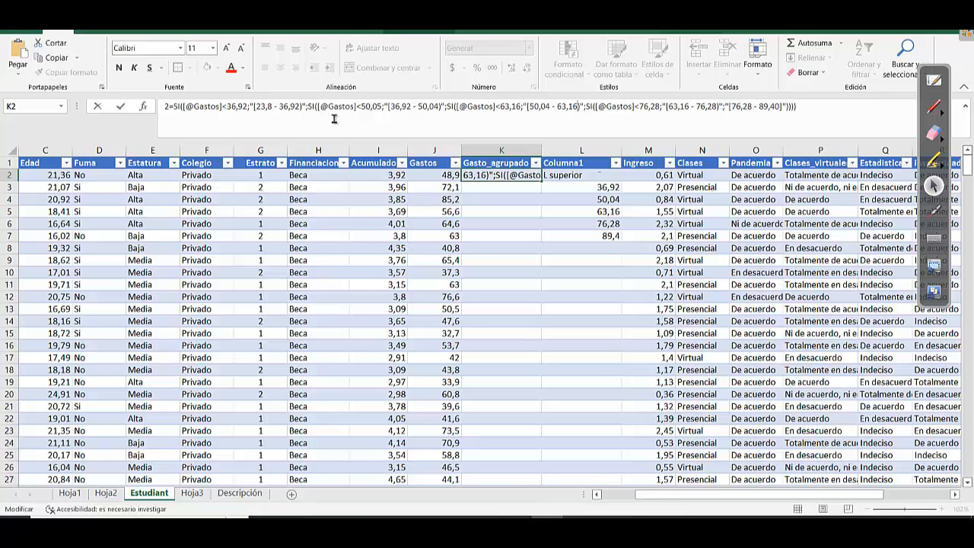
left_click(253, 108)
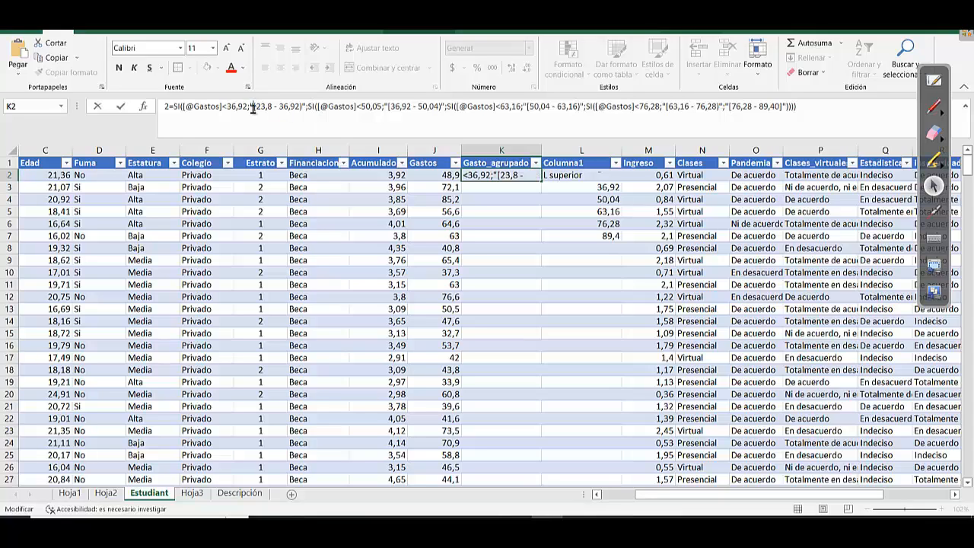
left_click(174, 108)
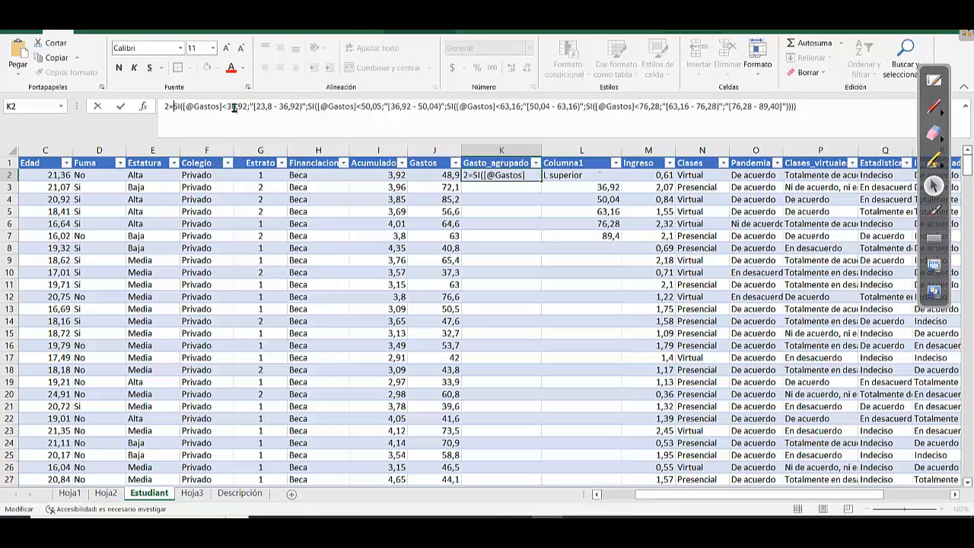
left_click(816, 111)
key("BackSpace")
key("BackSpace")
key("BackSpace")
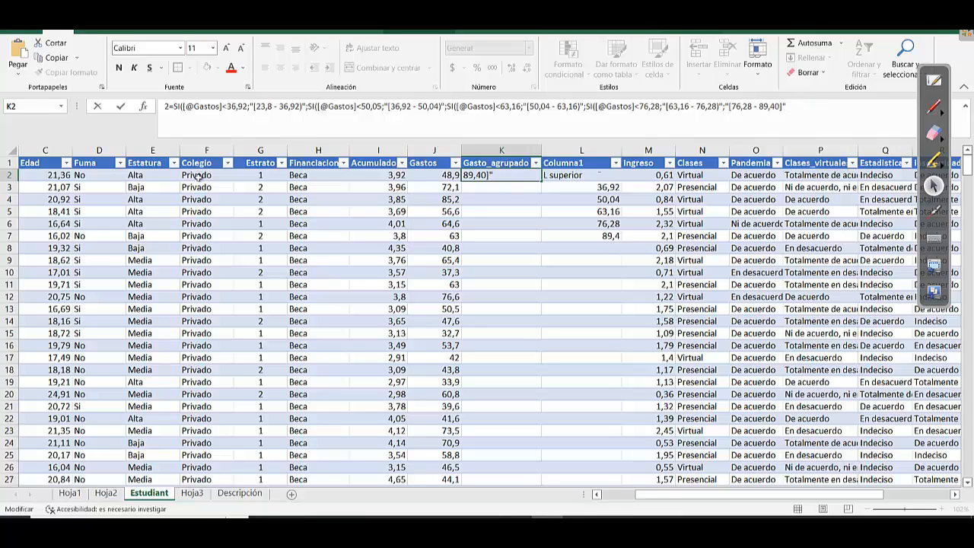
left_click(171, 107)
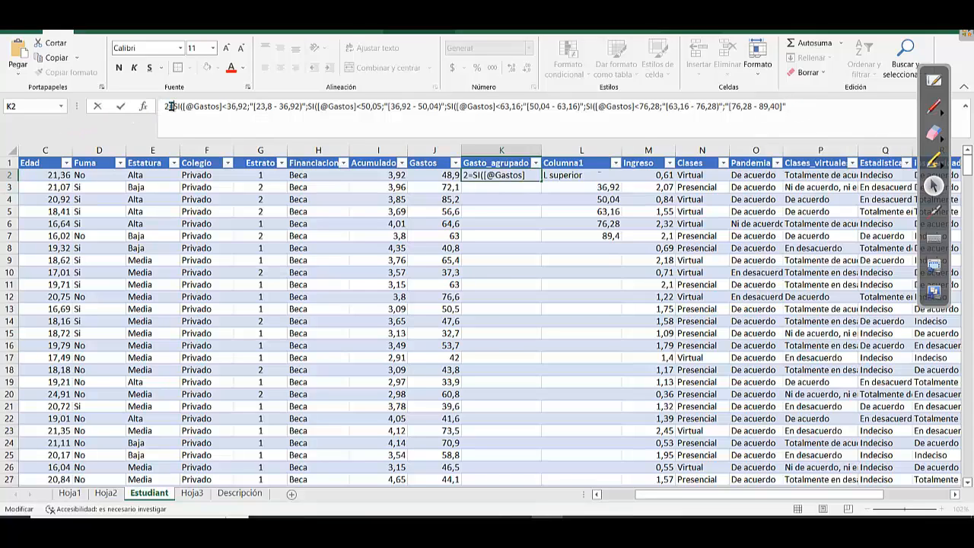
key("BackSpace")
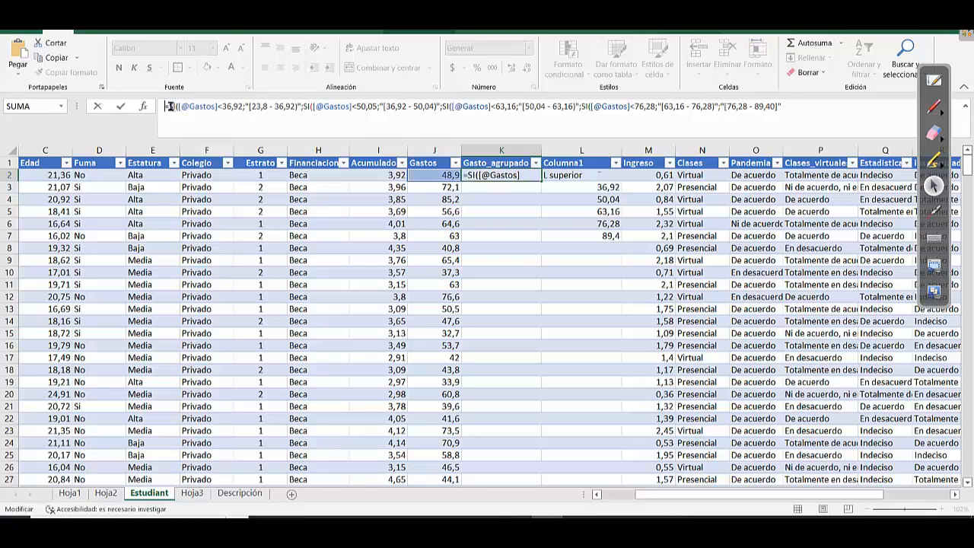
Close all four nested SI functions with parentheses and commit the formula to the Gasto_agrupado column
left_click(796, 105)
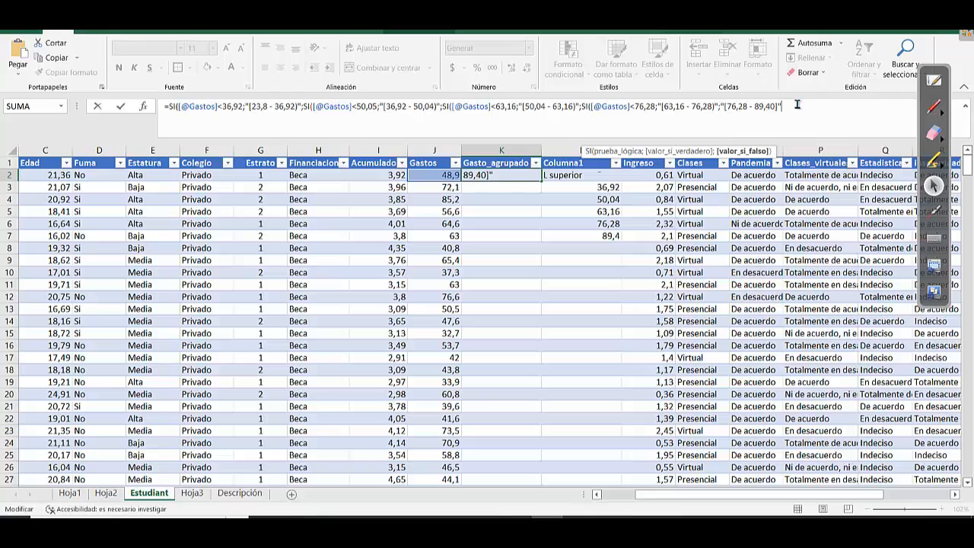
type(")")
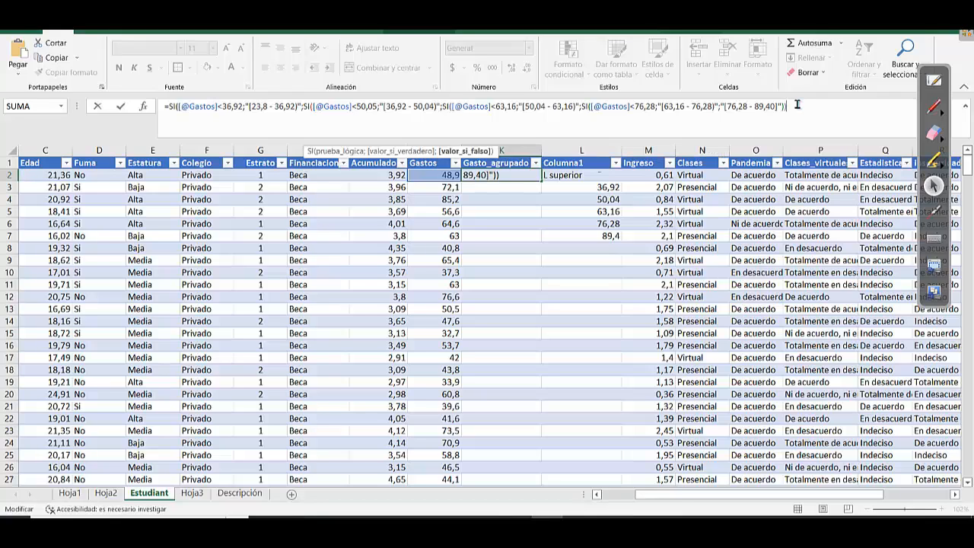
type("))")
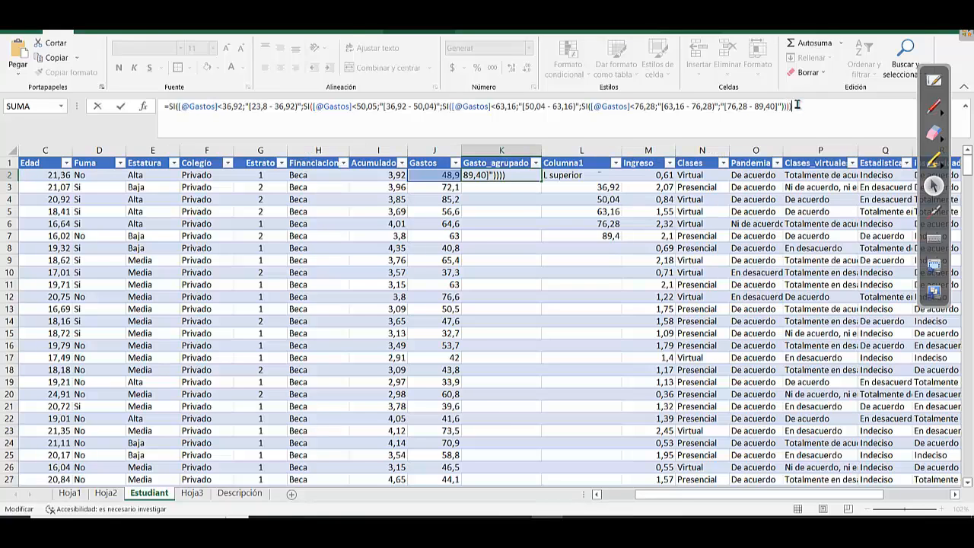
key("Return")
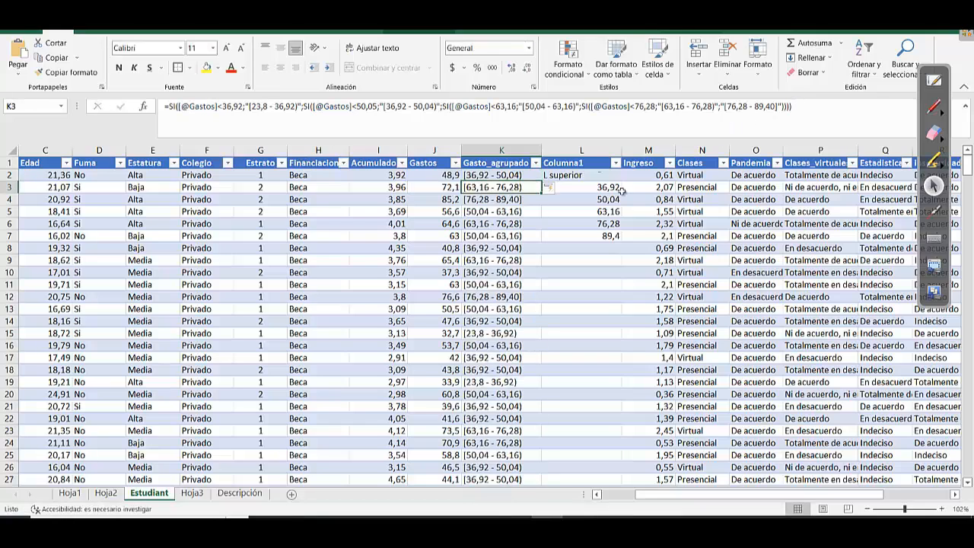
Center the contents of the Gasto_agrupado column horizontally
left_click(522, 297)
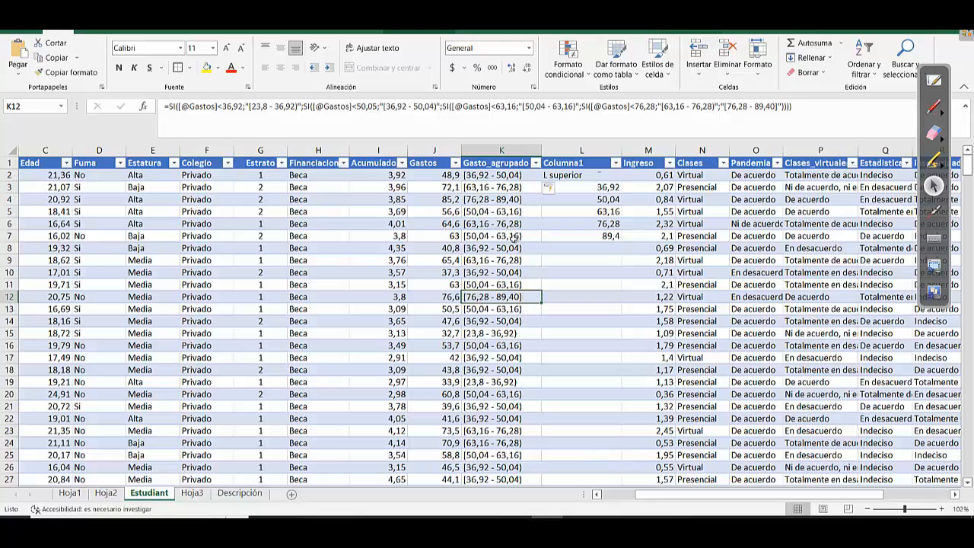
left_click(508, 237)
left_click(505, 151)
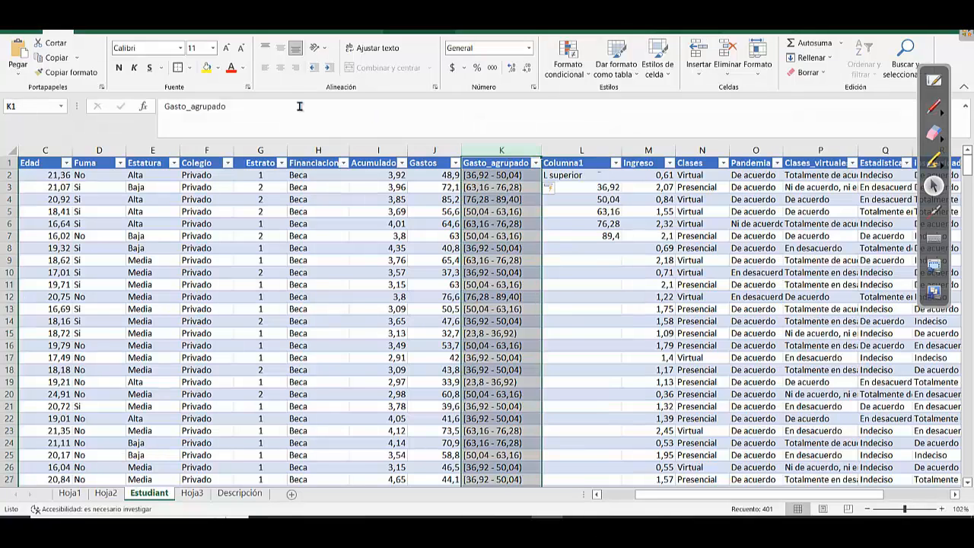
left_click(280, 67)
left_click(494, 212)
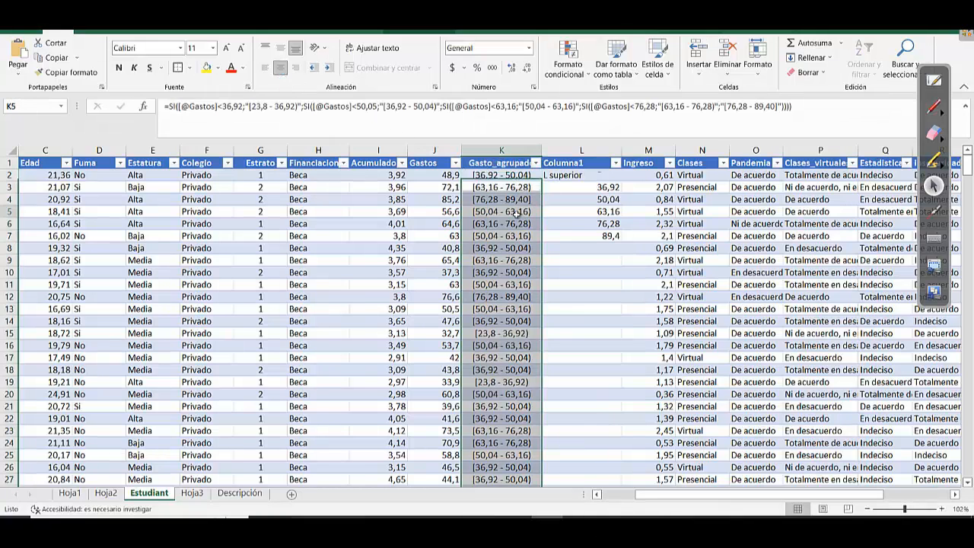
left_click(430, 223)
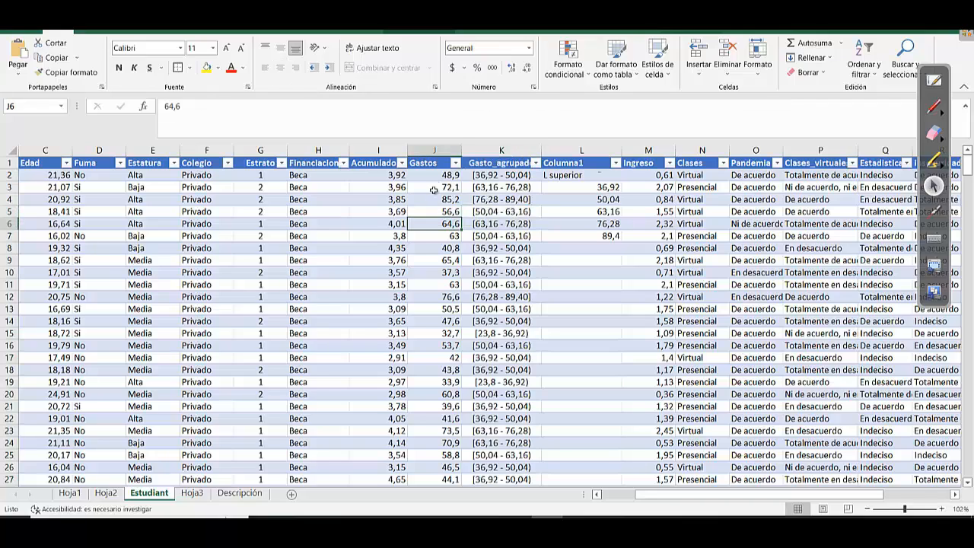
Compare the values in the Gastos column with the intervals assigned in the Gasto_agrupado column
left_click(443, 159)
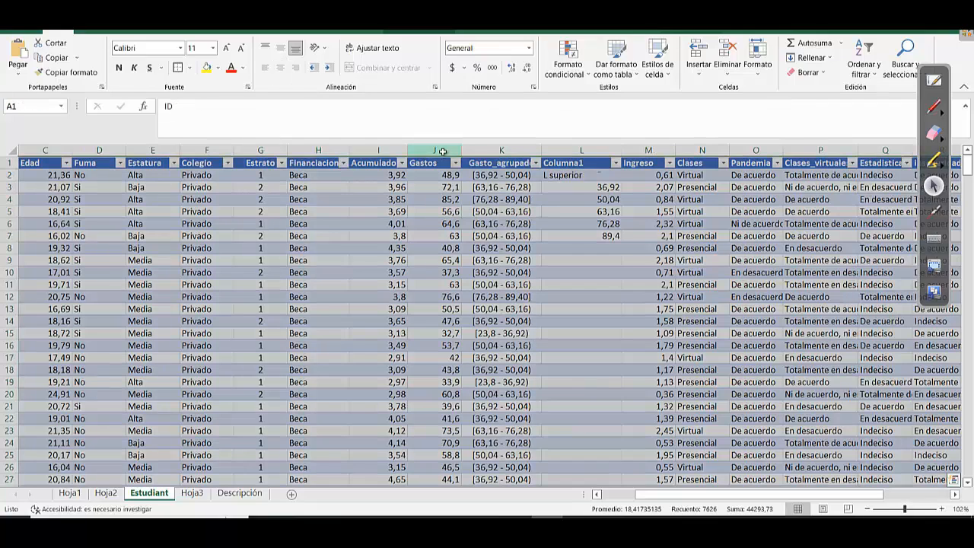
left_click(442, 162)
left_click(510, 151)
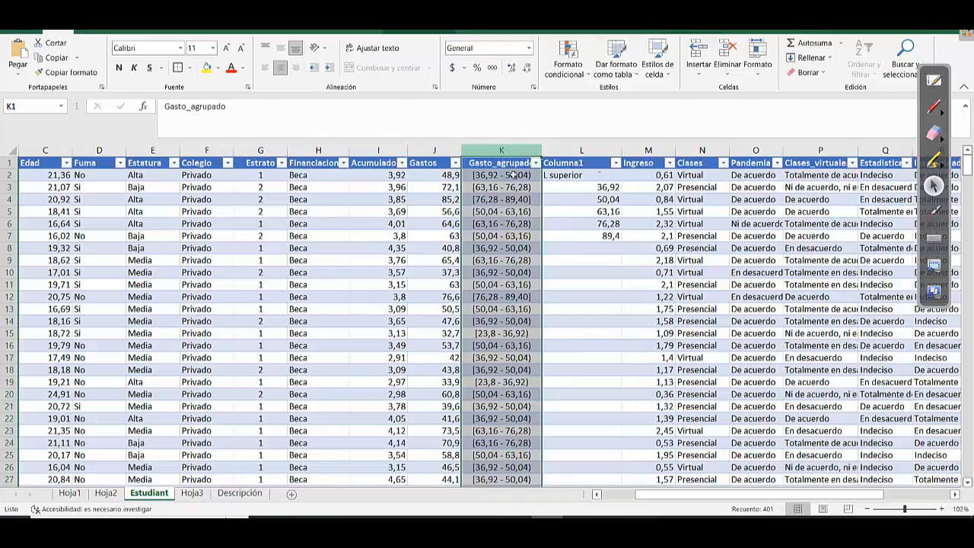
left_click(517, 210)
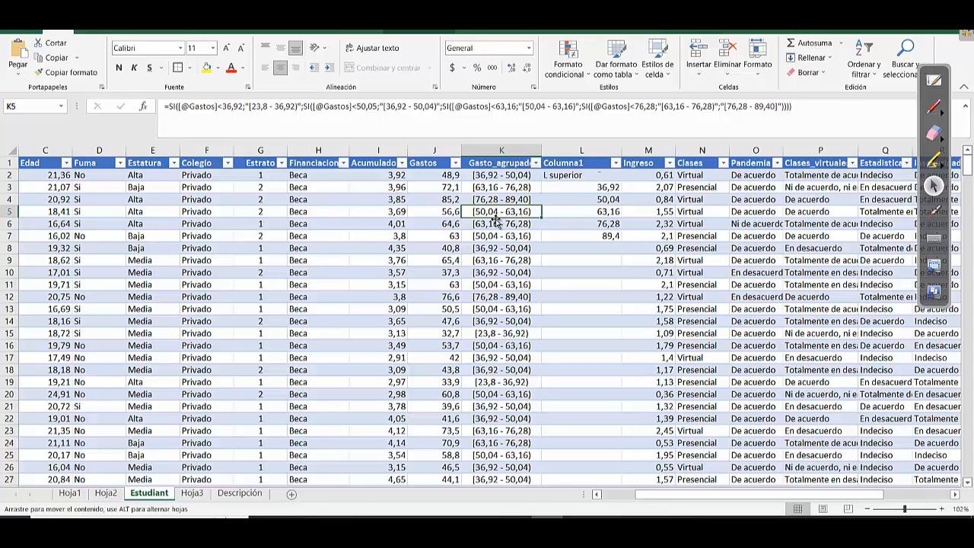
left_click(501, 187)
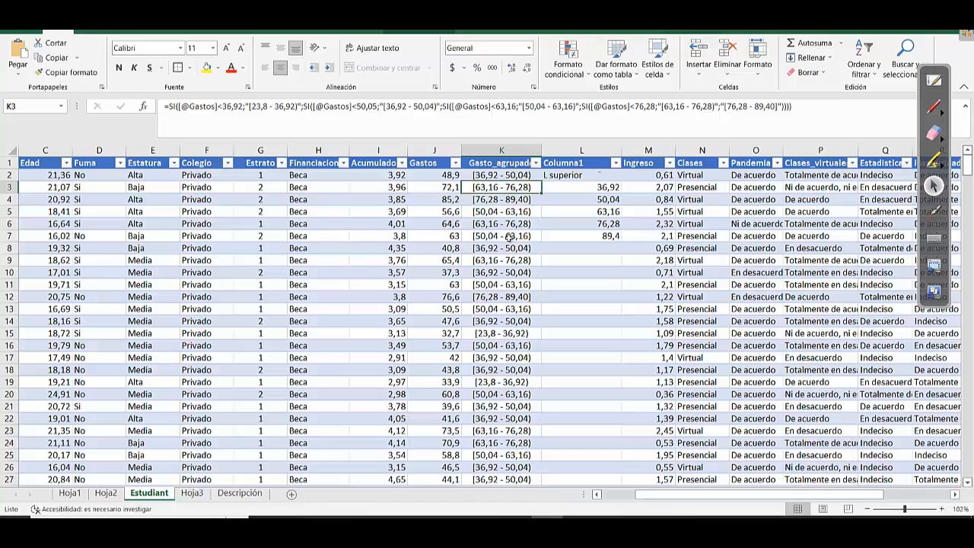
left_click(442, 297)
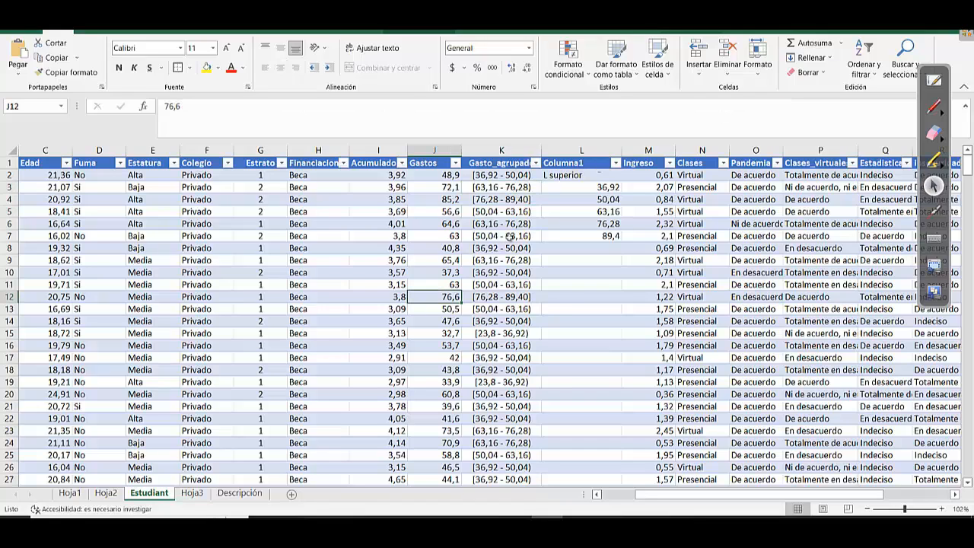
Delete the auxiliary Columna1 column that holds the upper limits from the Estudiant table
left_click(589, 150)
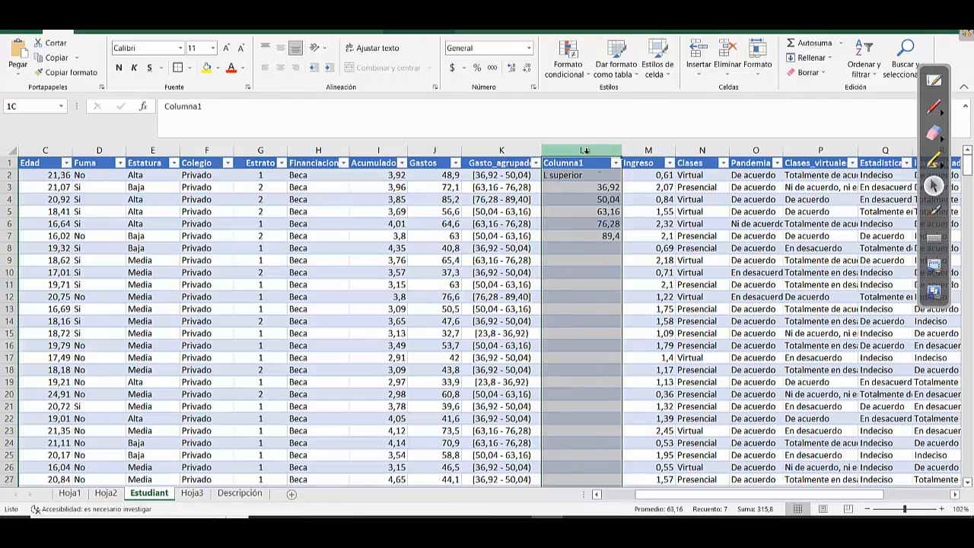
key("ctrl+minus")
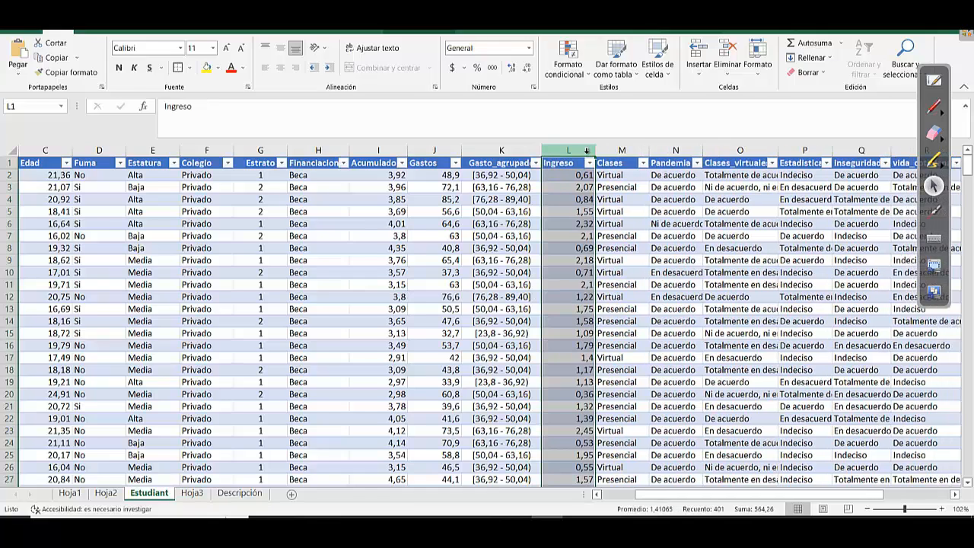
left_click(558, 186)
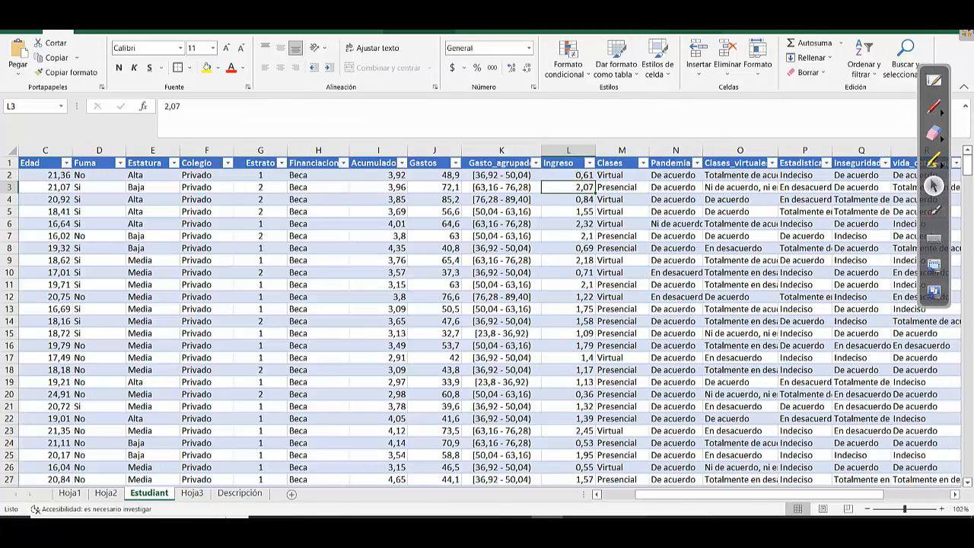
left_click(355, 271)
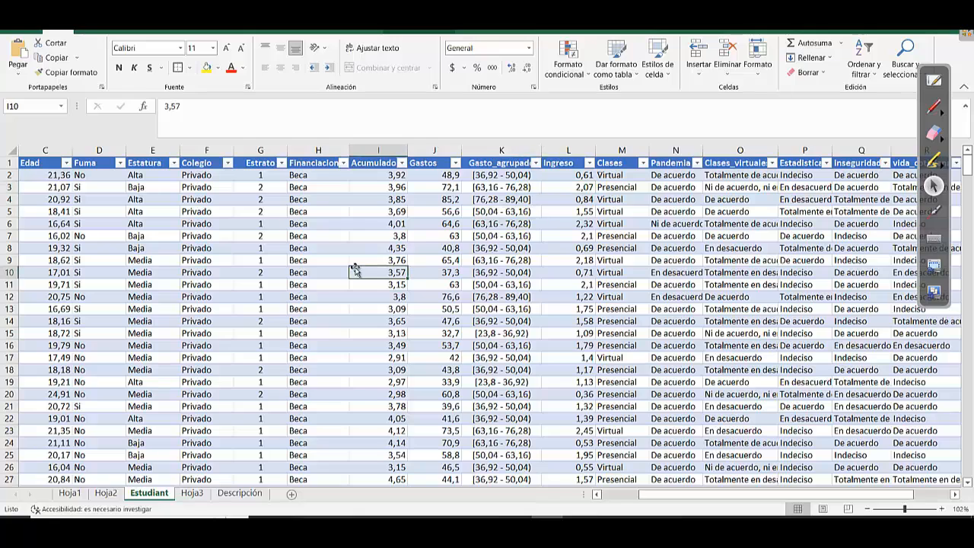
Refresh the pivot table on the Hoja1 sheet so its field list matches the source table
left_click(70, 493)
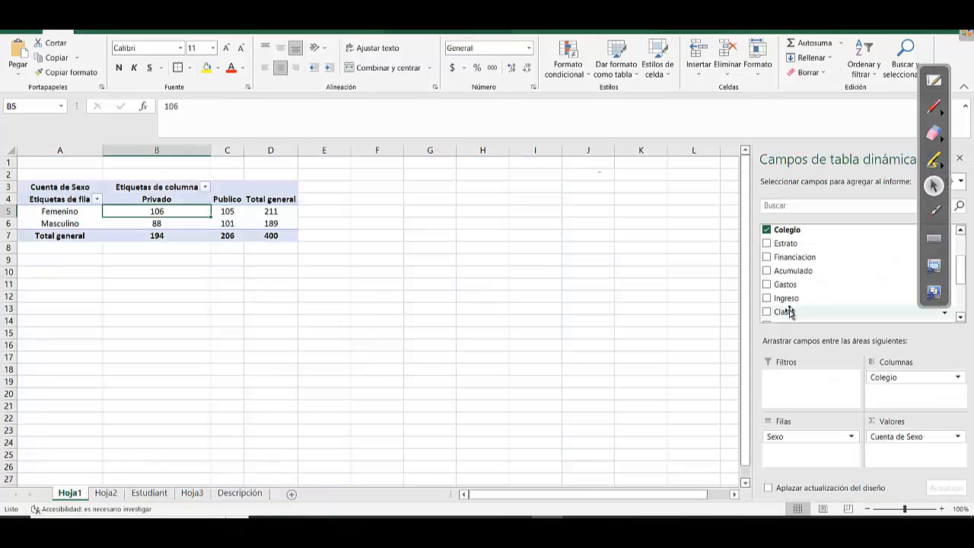
left_click_drag(961, 270, 860, 284)
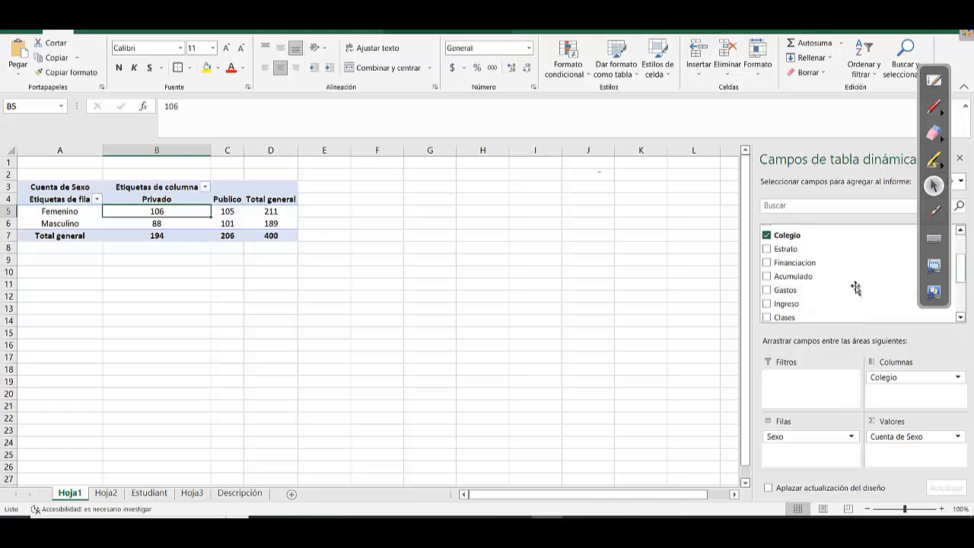
left_click(426, 32)
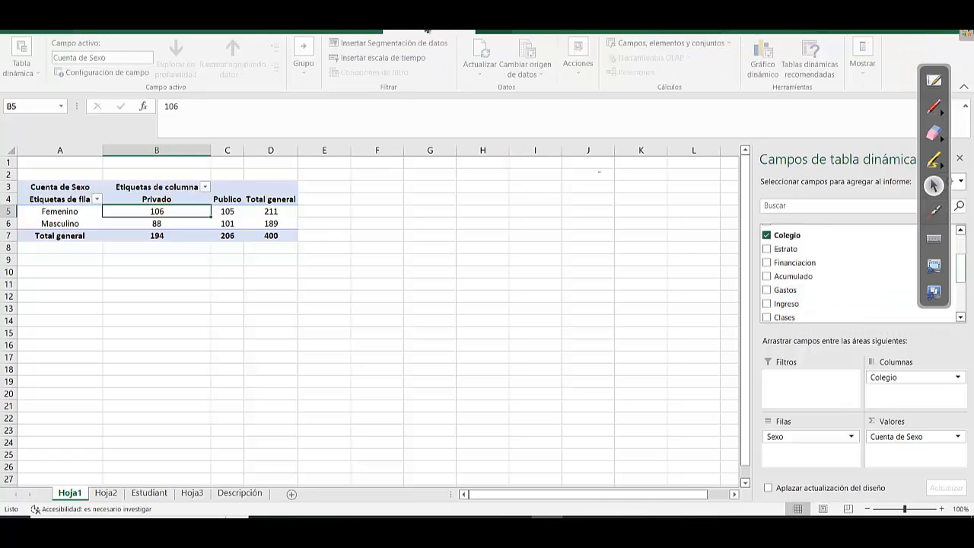
left_click(485, 55)
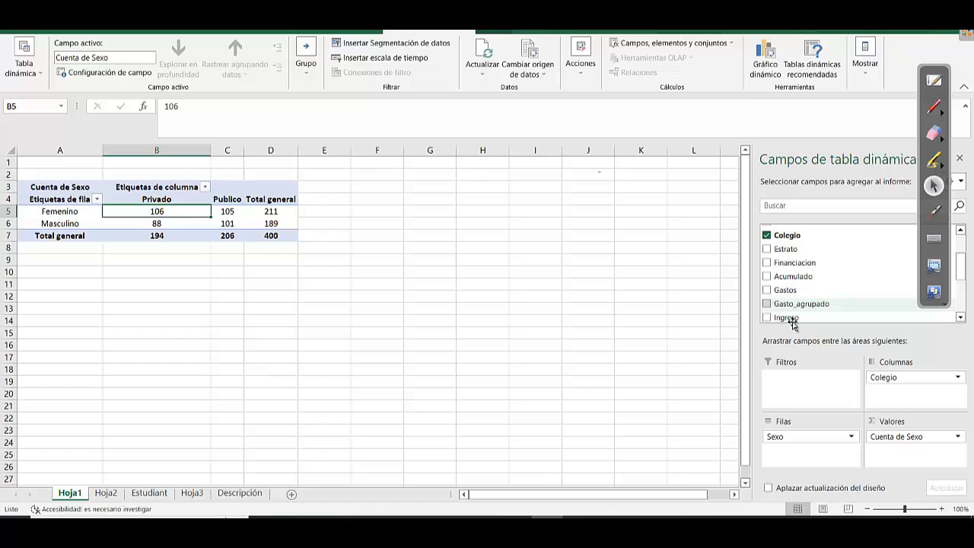
Replace the Sexo field with Gasto_agrupado in the rows of the Hoja1 pivot table
left_click_drag(825, 436, 860, 271)
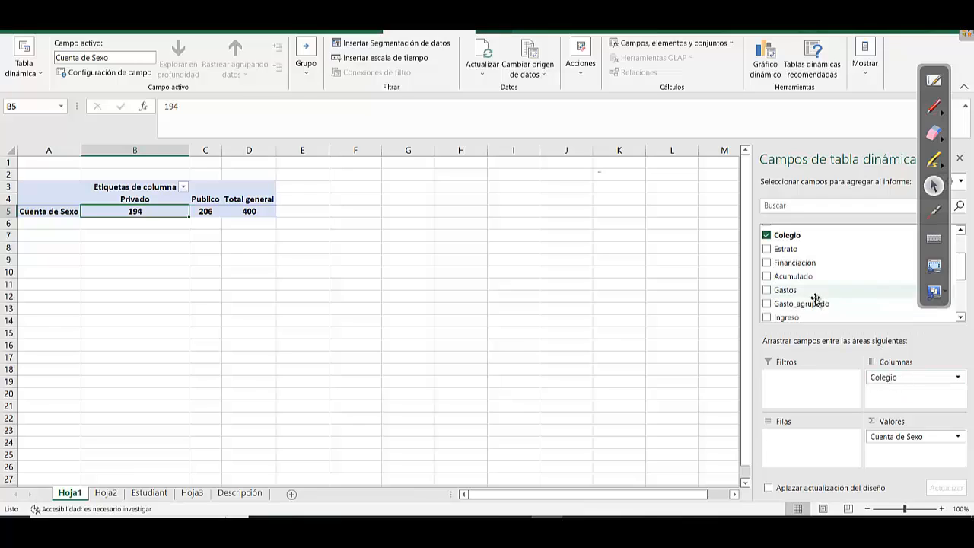
left_click_drag(791, 301, 808, 444)
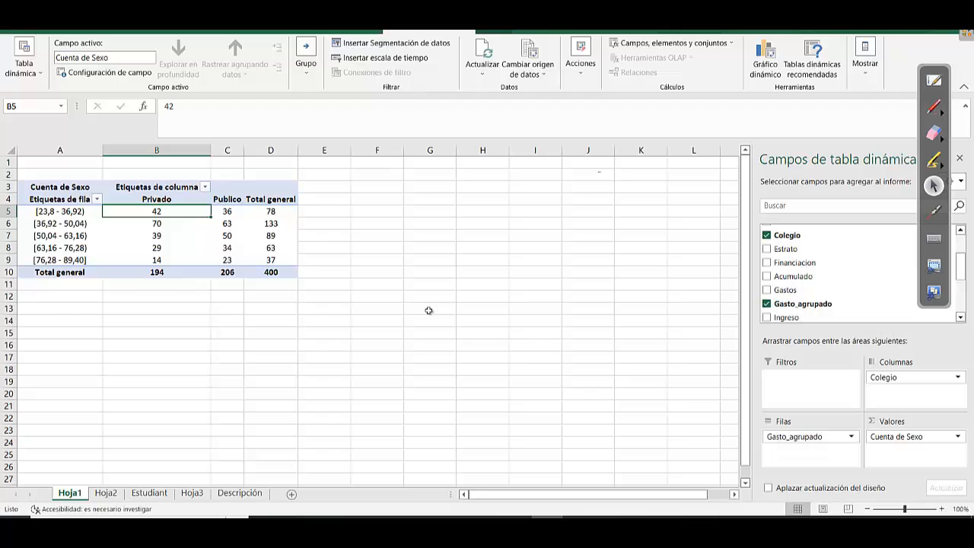
Examine the Privado school counts for the expense intervals in the pivot table, especially the [36,92 - 50,04) and [76,28 - 89,40] rows
left_click(170, 245)
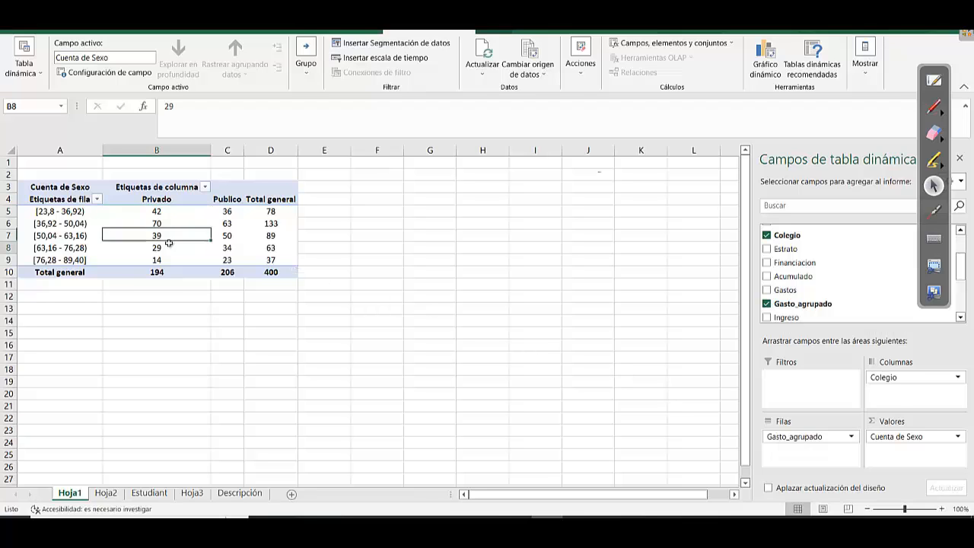
left_click(64, 151)
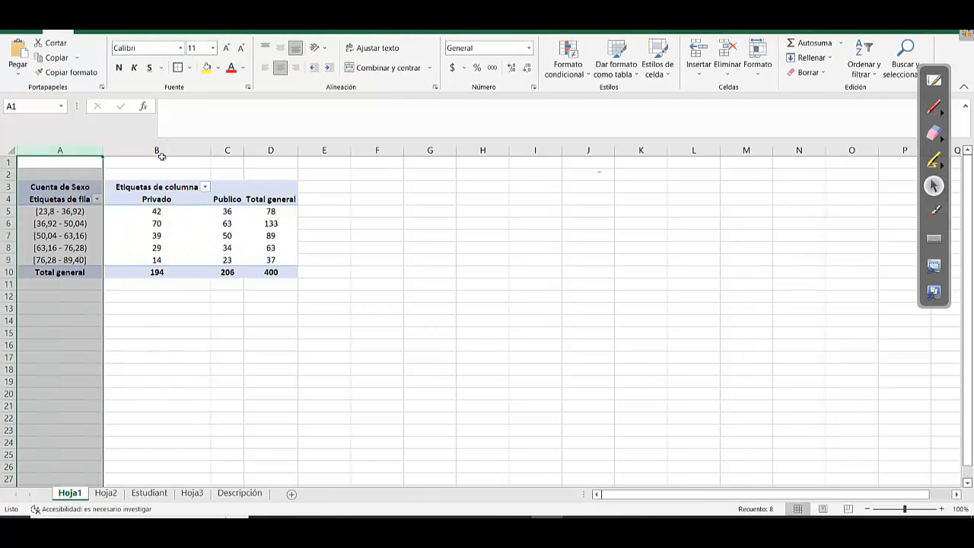
left_click(162, 195)
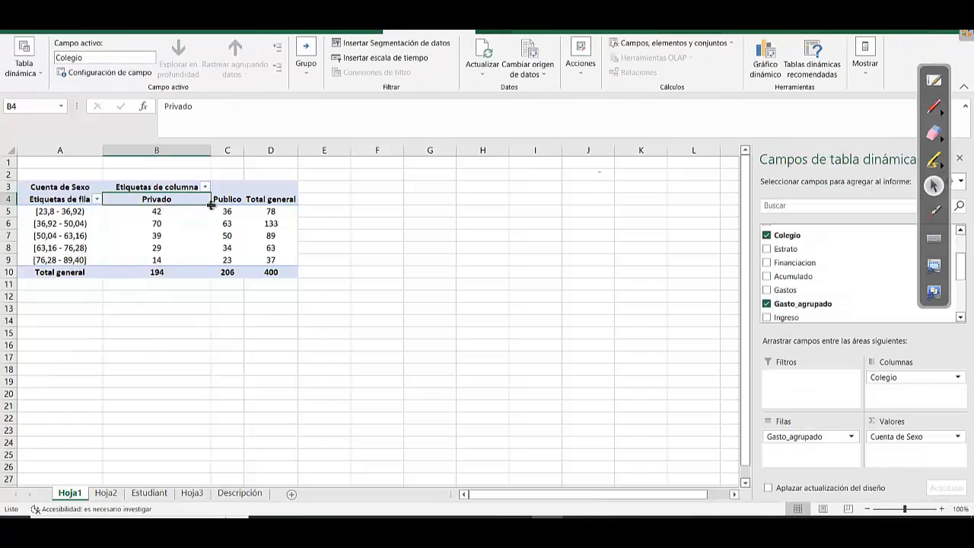
left_click(166, 234)
left_click(148, 222)
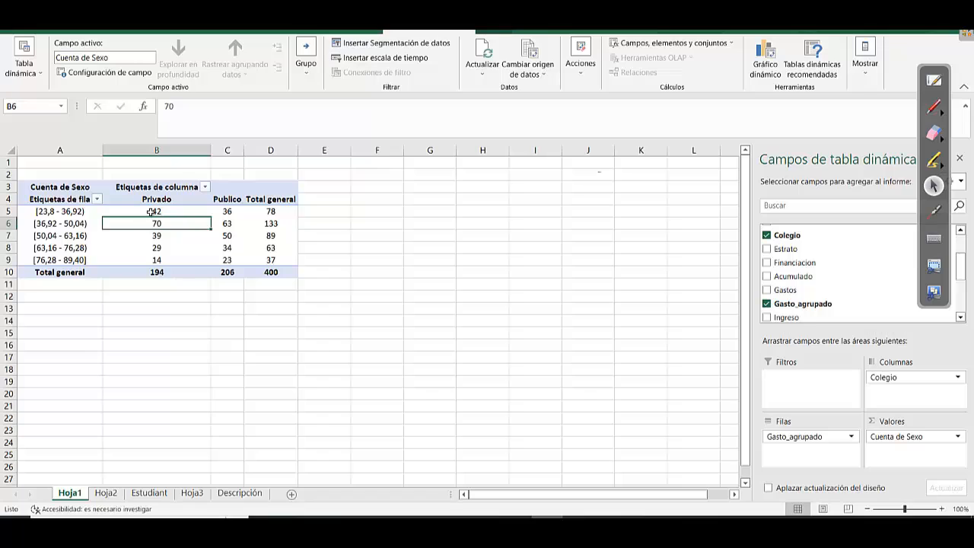
left_click(161, 192)
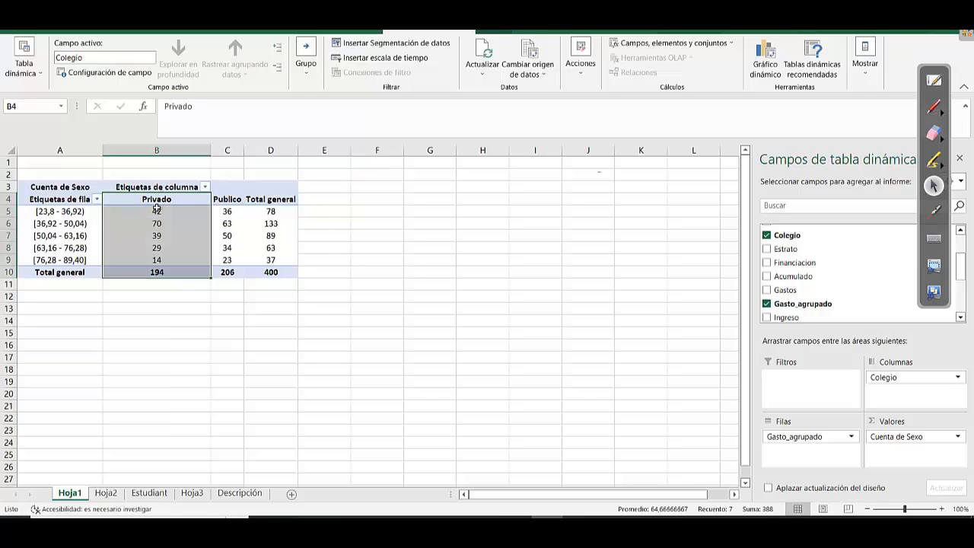
left_click(153, 222)
left_click(80, 222)
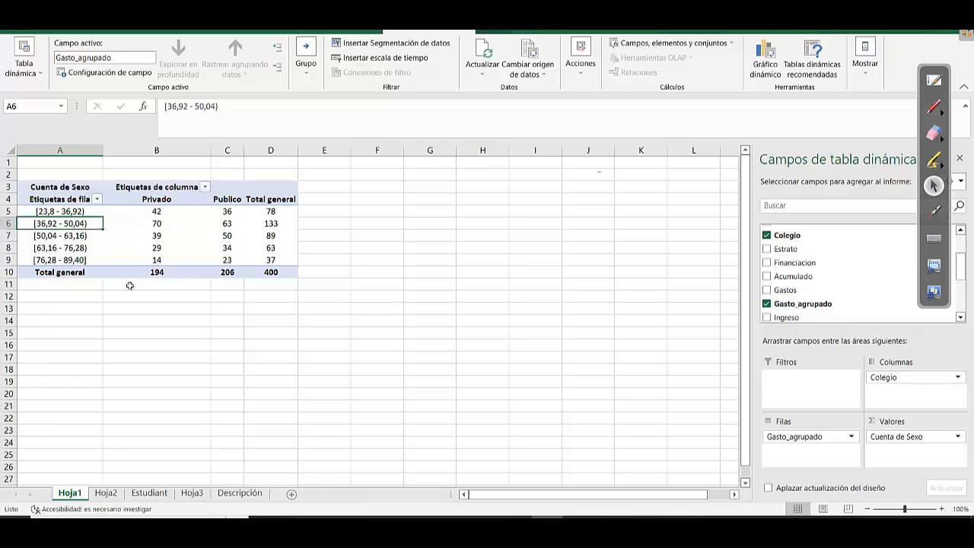
left_click(151, 256)
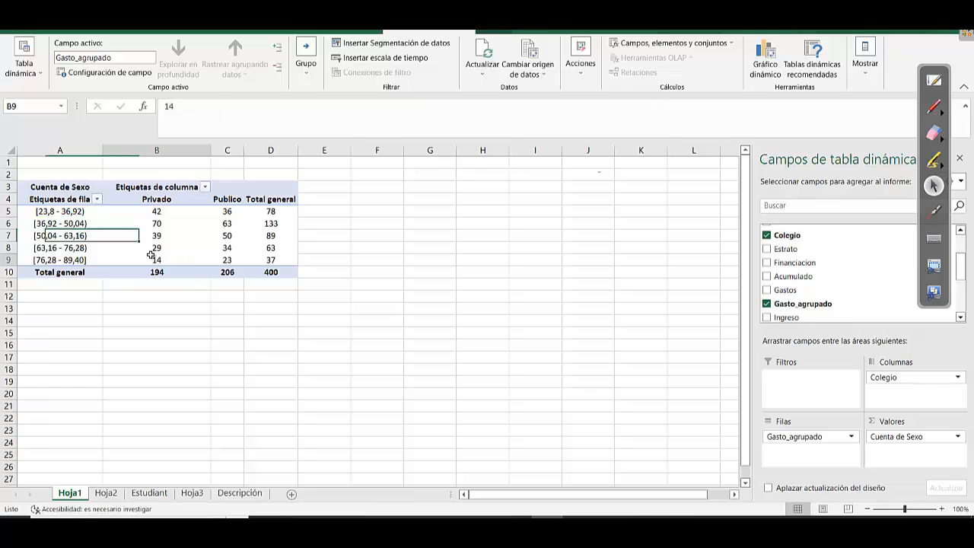
left_click(165, 200)
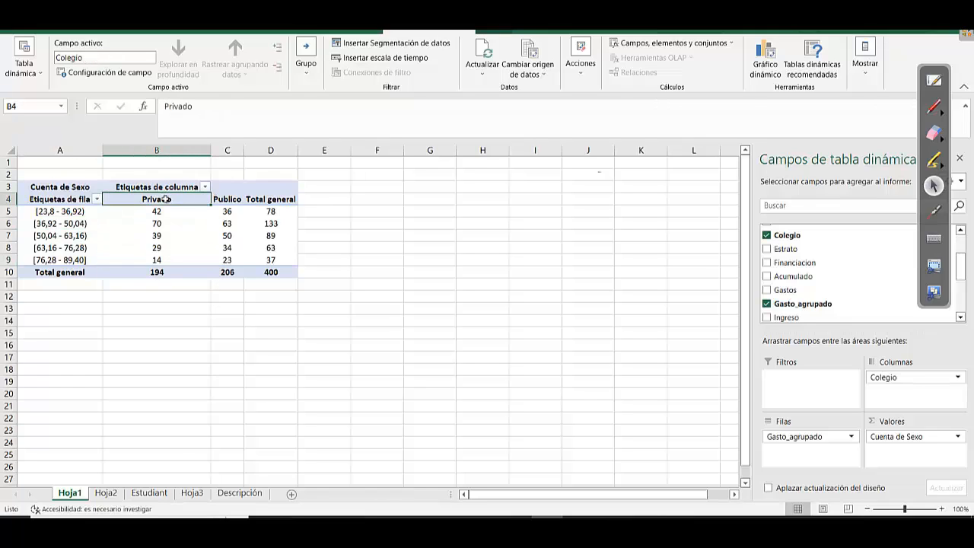
left_click(148, 262)
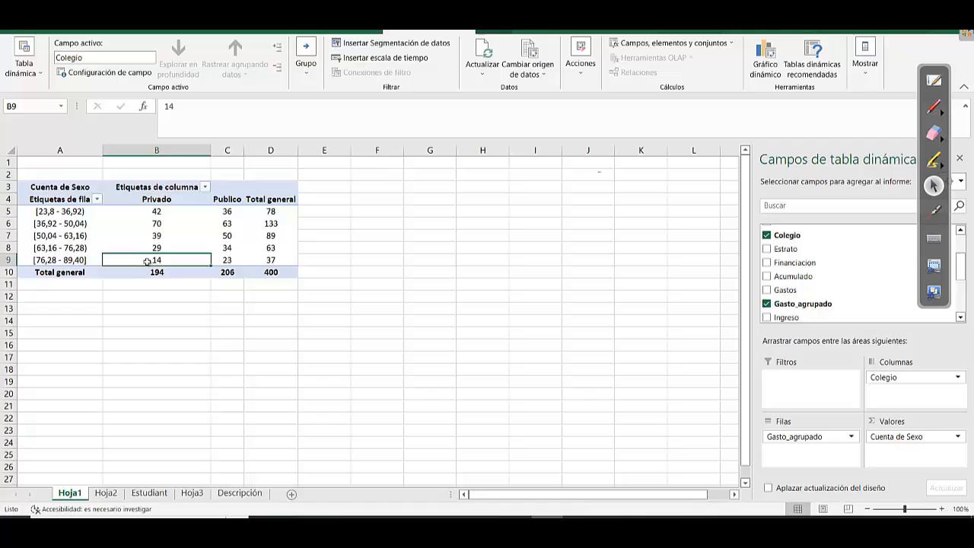
left_click(71, 260)
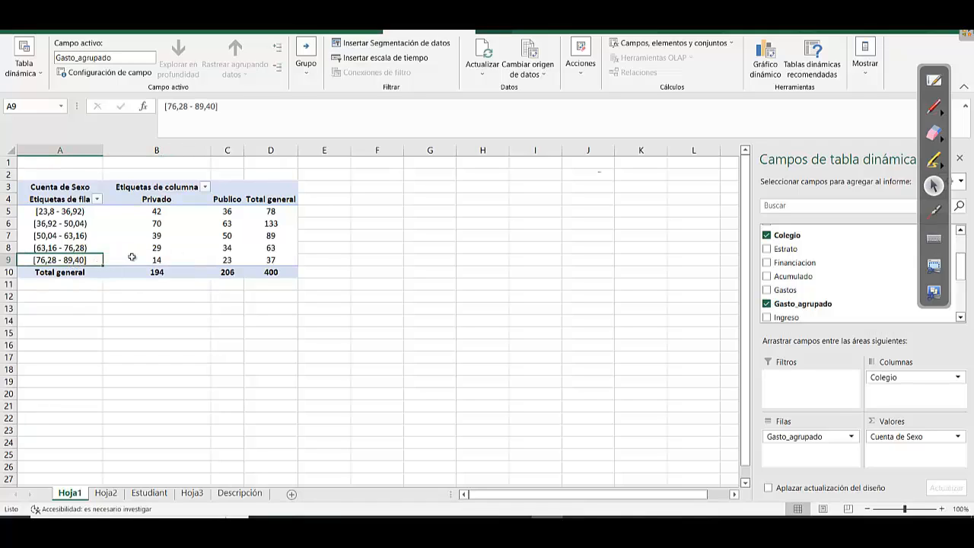
Calculate the real amount of the last interval's lower limit in cell A15 with =76,28*10000
left_click(97, 333)
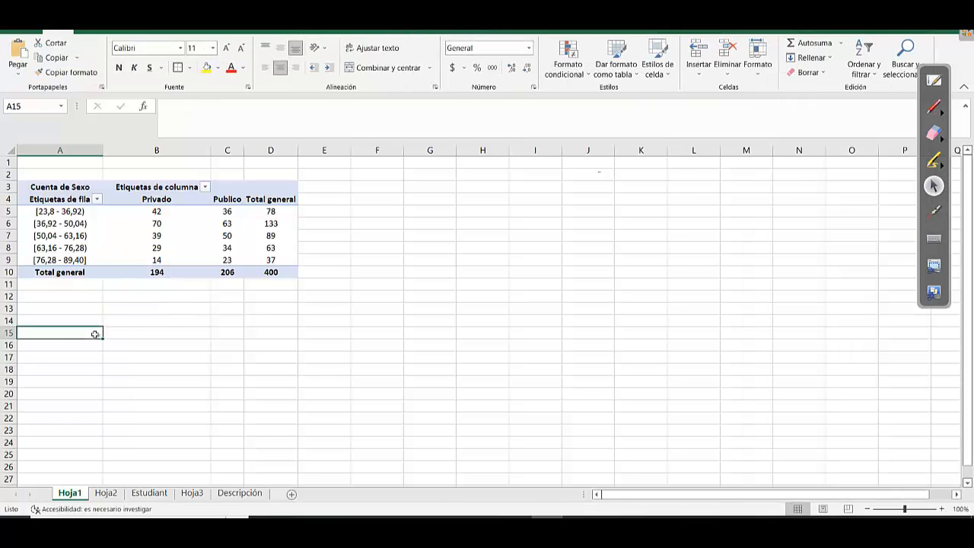
type("=")
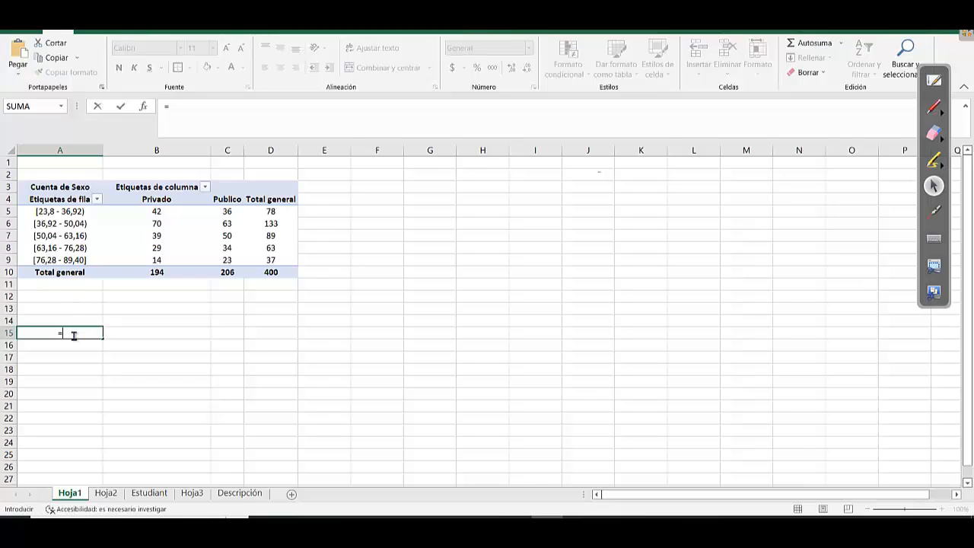
type("76,28*10000")
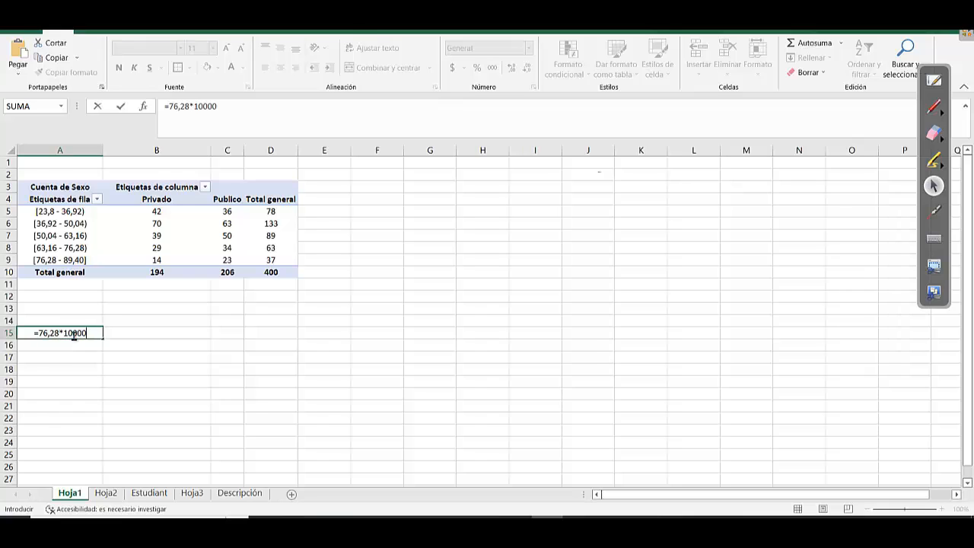
key("Return")
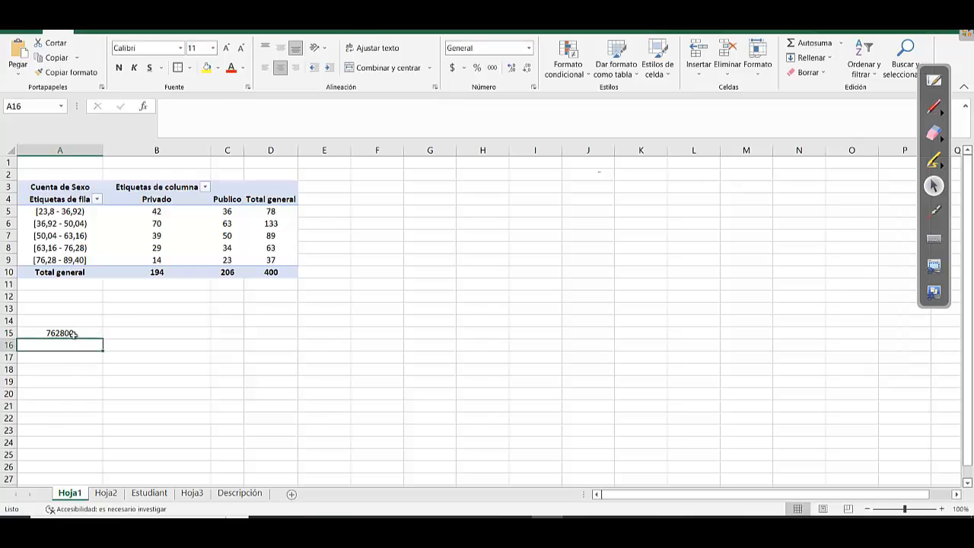
left_click(106, 335)
left_click(73, 333)
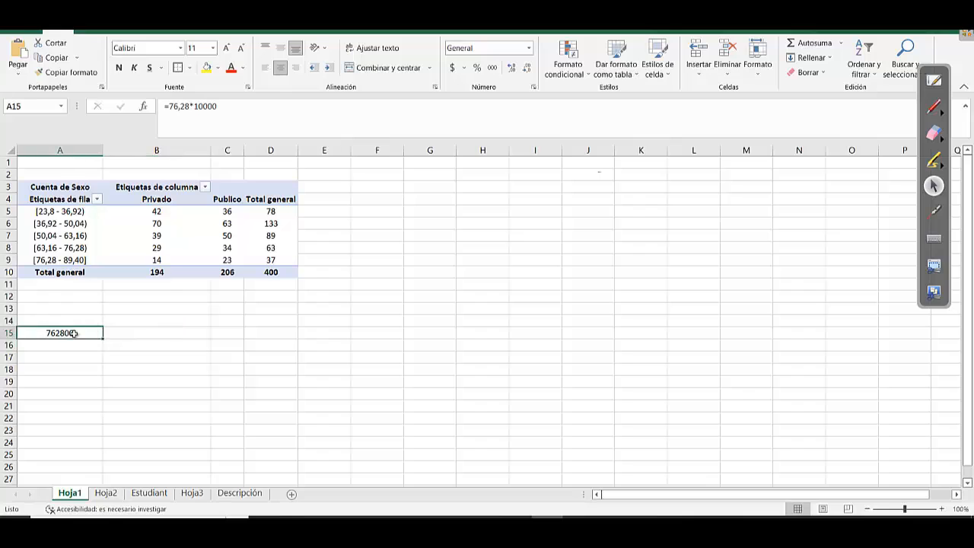
Examine the Publico counts and the Total general column of the pivot table
left_click(229, 237)
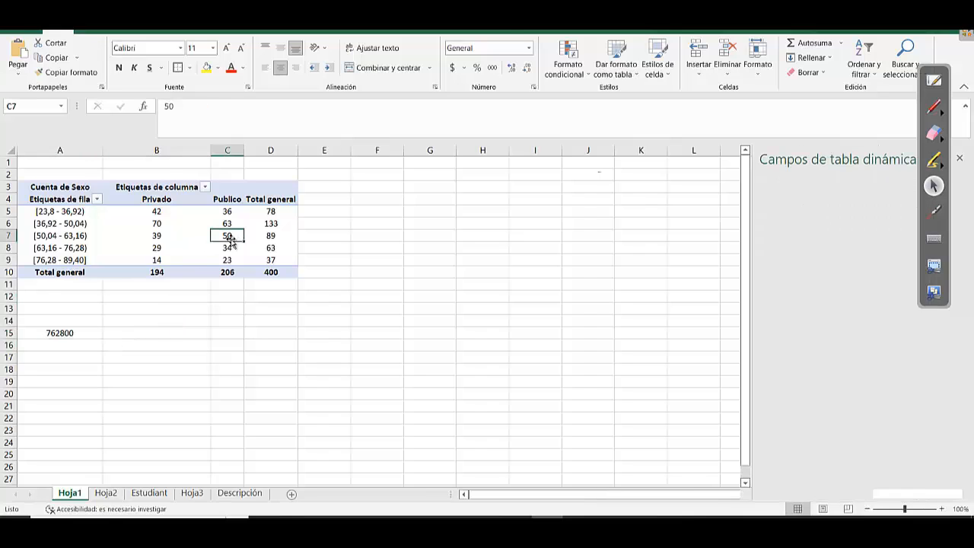
left_click(286, 189)
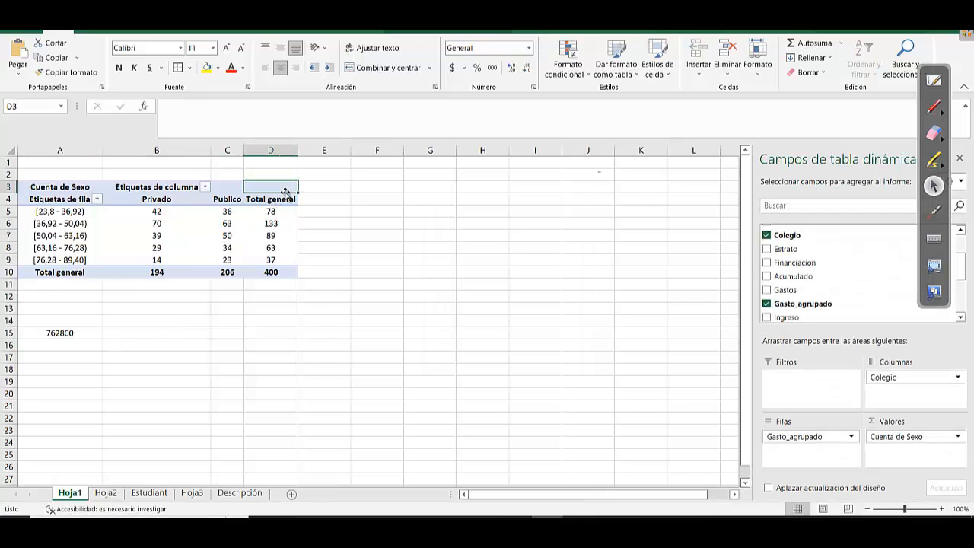
left_click_drag(284, 196, 264, 274)
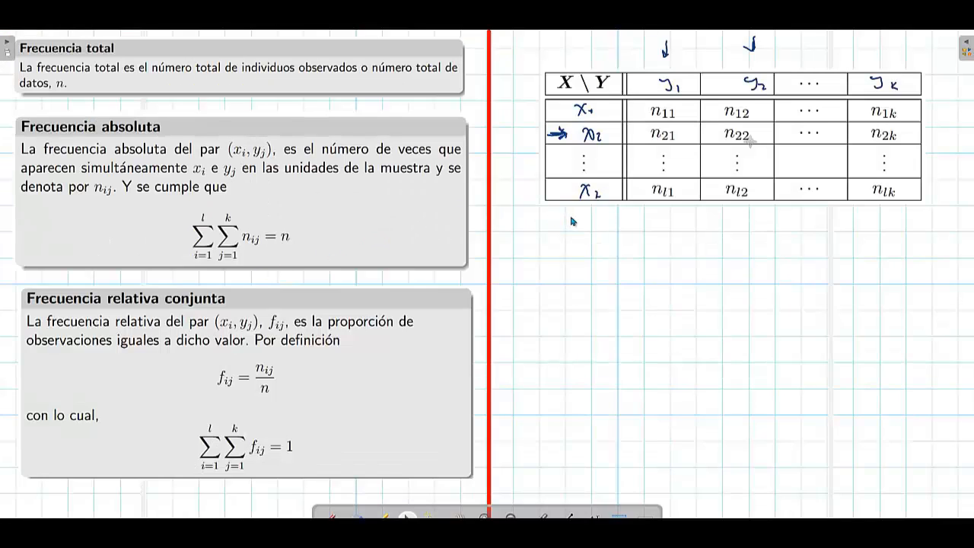
Switch to the whiteboard, paste the contingency table with Total X and Total Y, and align it beneath the existing X-Y table
key("ctrl+v")
left_click_drag(509, 177, 808, 261)
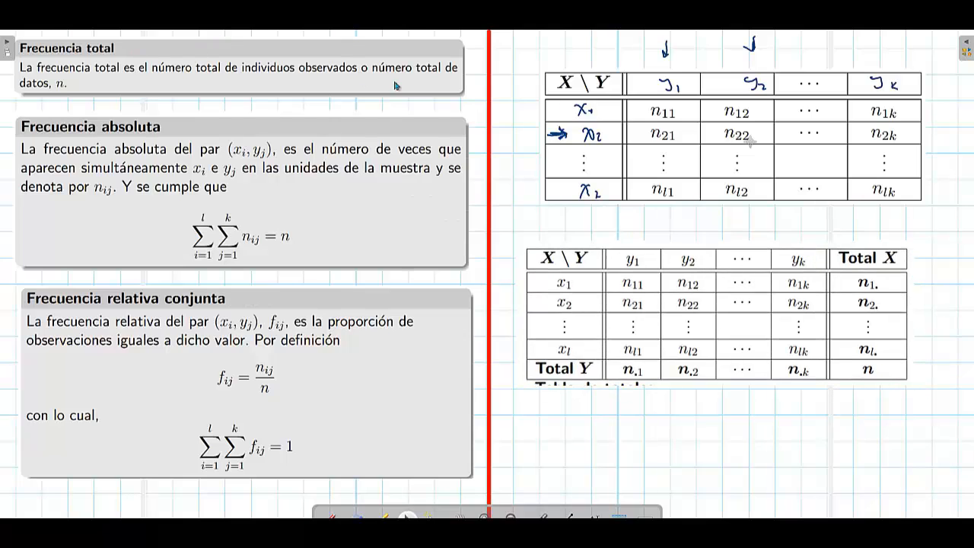
left_click_drag(721, 247, 741, 228)
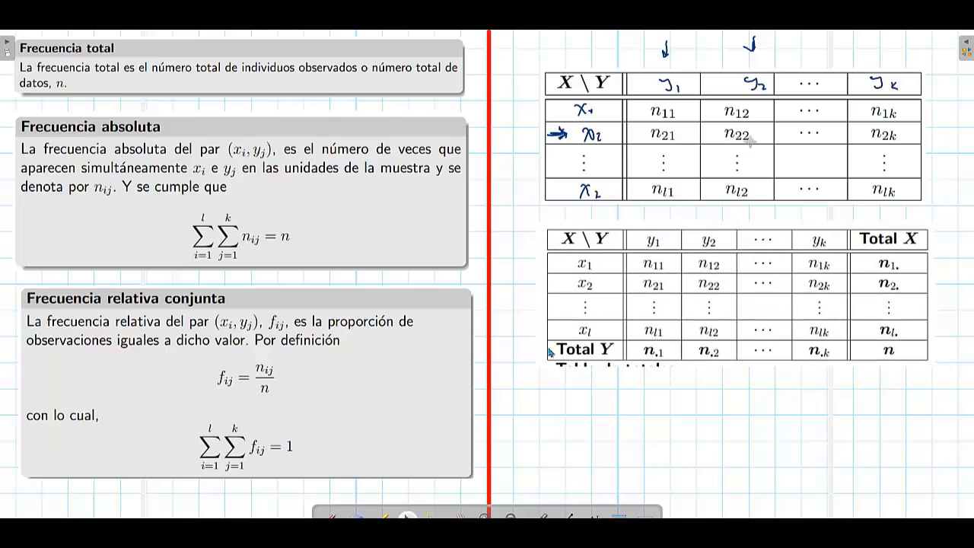
Circle n11 and n12 in the lower contingency table with the pen and erase both circles
left_click(329, 517)
mouse_move(667, 259)
left_mouse_down()
mouse_move(644, 267)
mouse_move(668, 259)
left_mouse_up()
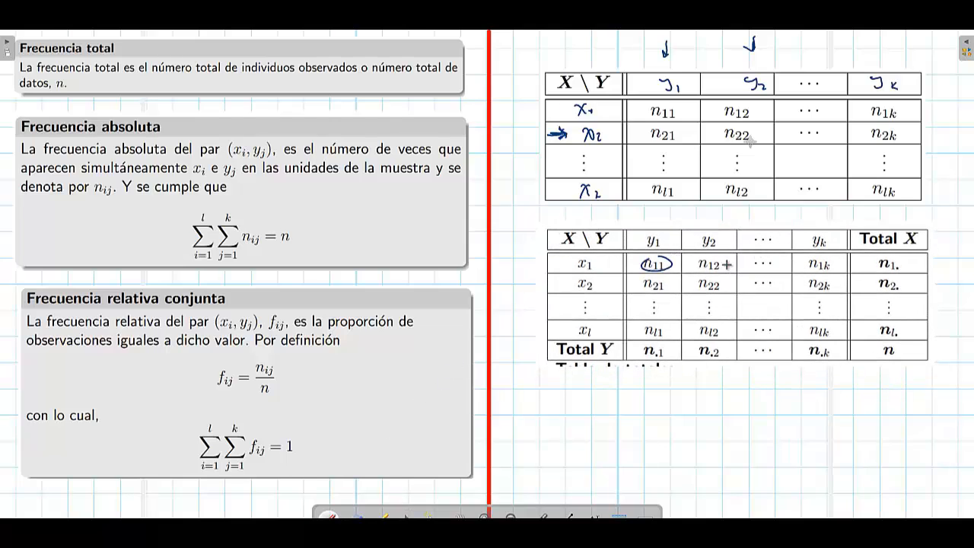
mouse_move(729, 257)
left_mouse_down()
mouse_move(700, 269)
mouse_move(732, 261)
left_mouse_up()
left_click(408, 516)
left_click(354, 517)
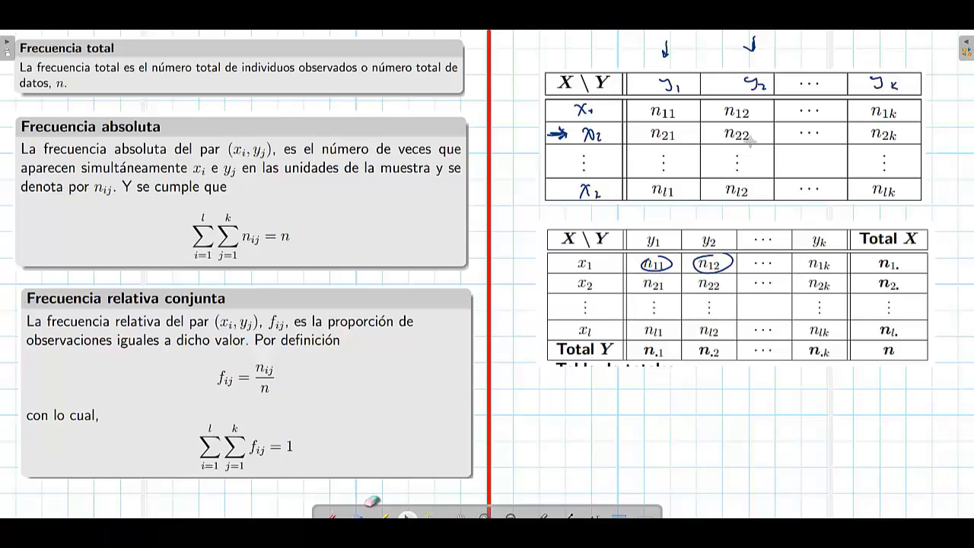
left_click(644, 266)
left_click(721, 261)
left_click(329, 516)
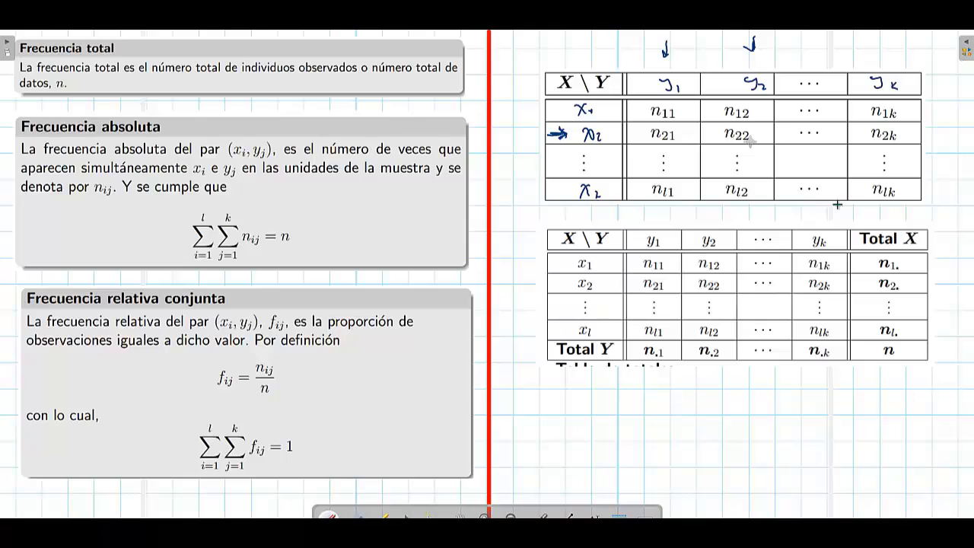
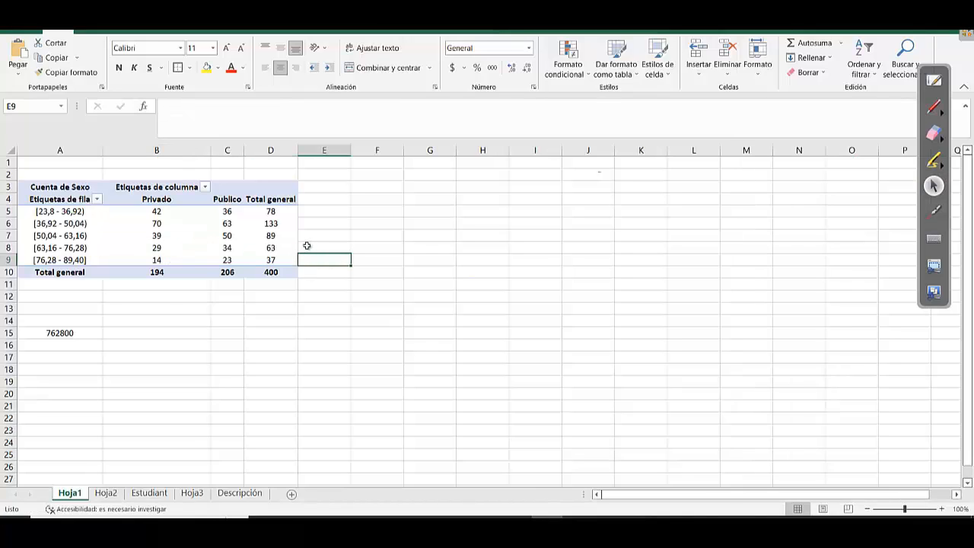
Clear the calculated amount in cell A15 and look over the pivot table's row labels and Privado column
key("Return")
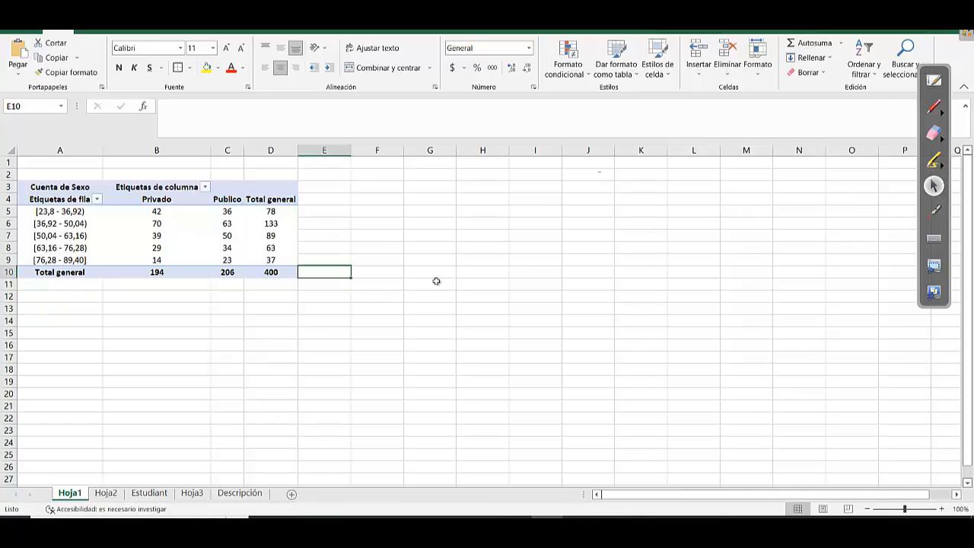
left_click(361, 286)
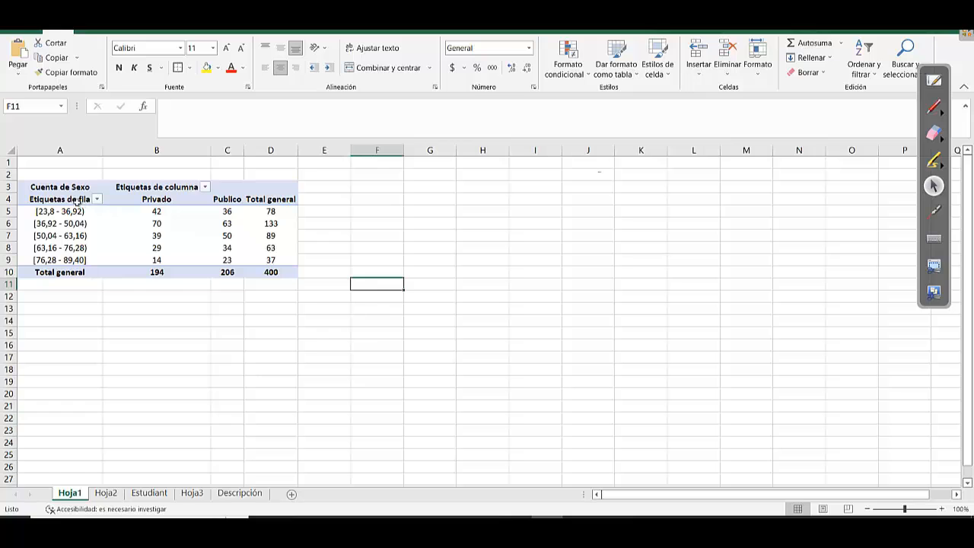
left_click_drag(77, 199, 271, 272)
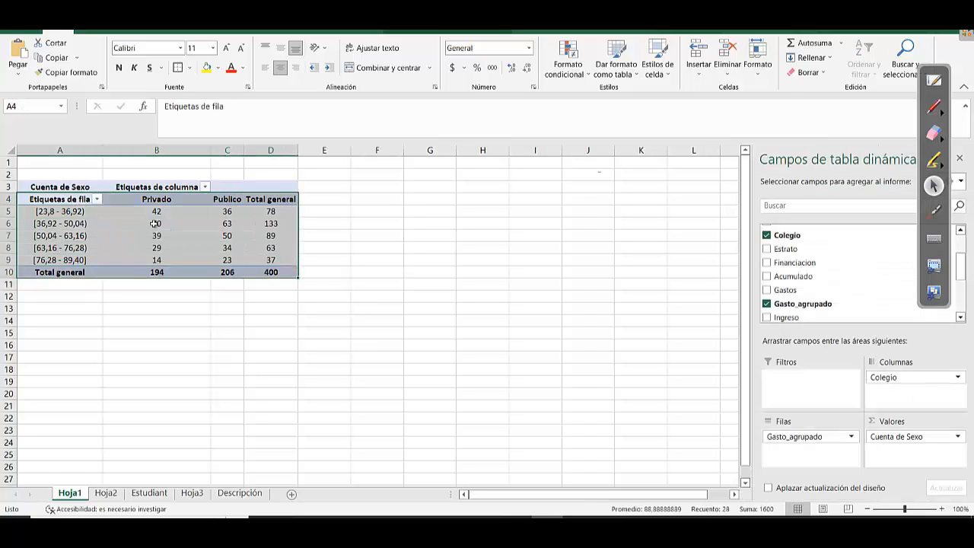
left_click(142, 196)
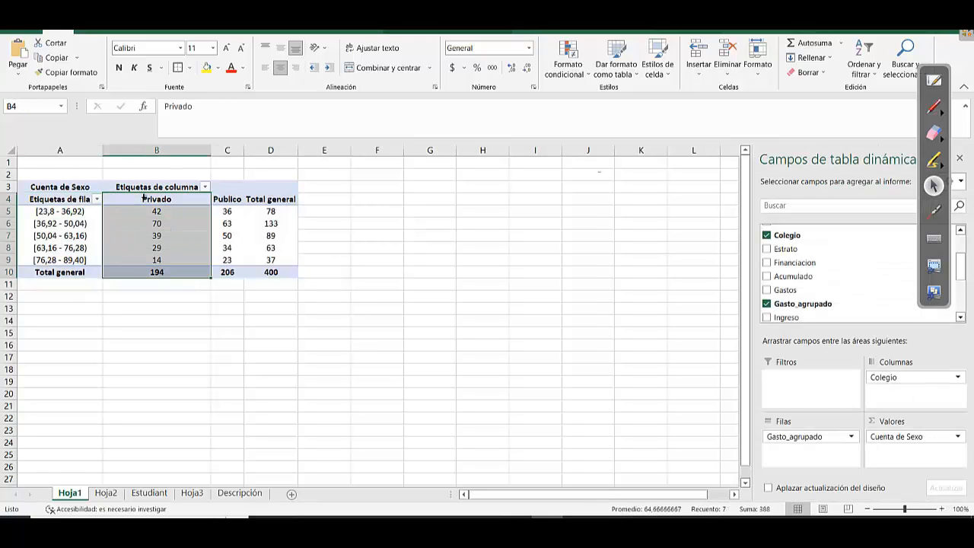
left_click(66, 202)
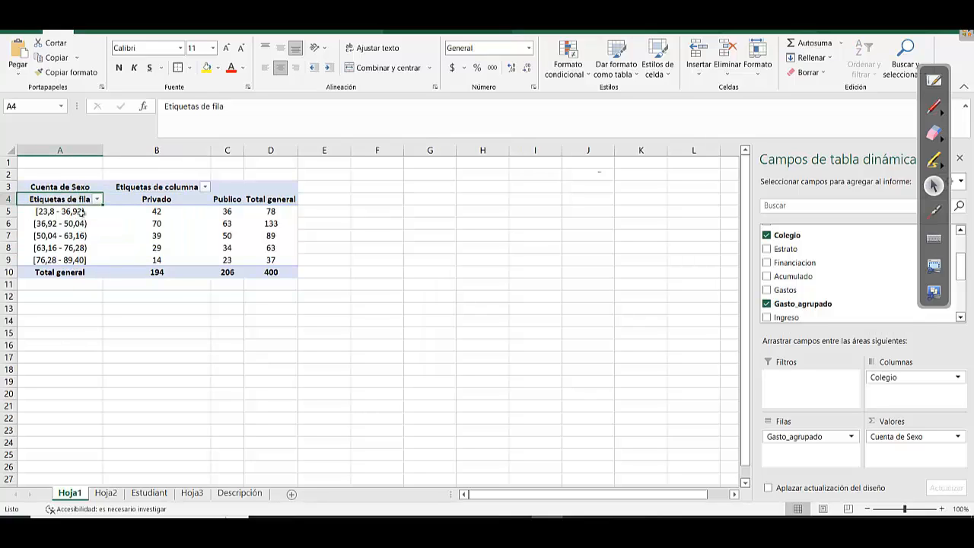
left_click(81, 212)
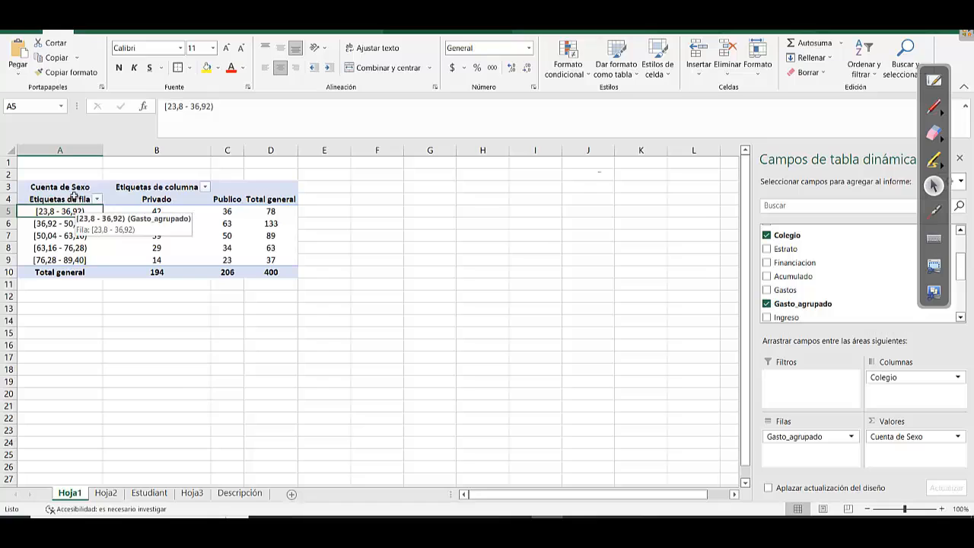
Replace Sexo with Gasto_agrupado as the counted field in the pivot table's values
left_click(73, 187)
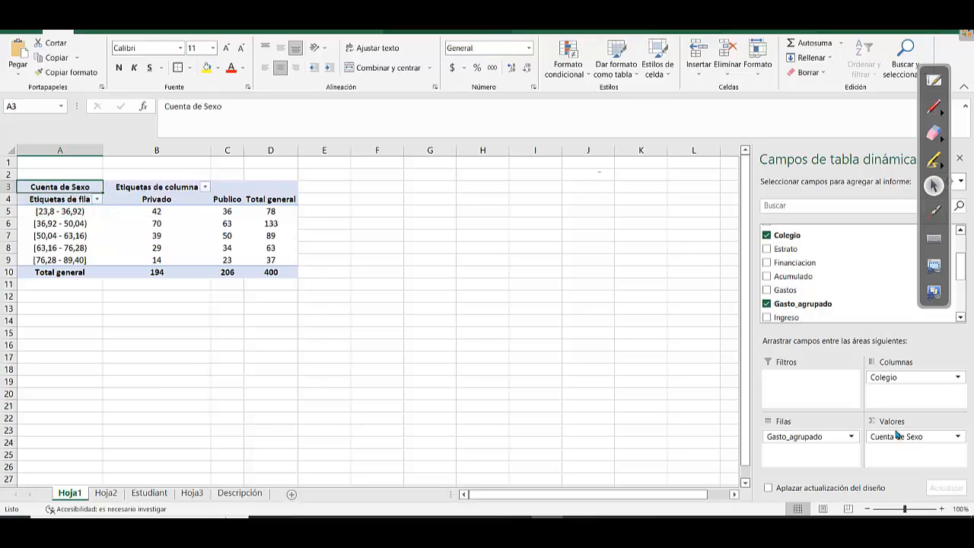
mouse_move(897, 434)
left_mouse_down()
mouse_move(853, 271)
mouse_move(811, 288)
mouse_move(815, 365)
mouse_move(892, 448)
left_mouse_up()
left_click(465, 327)
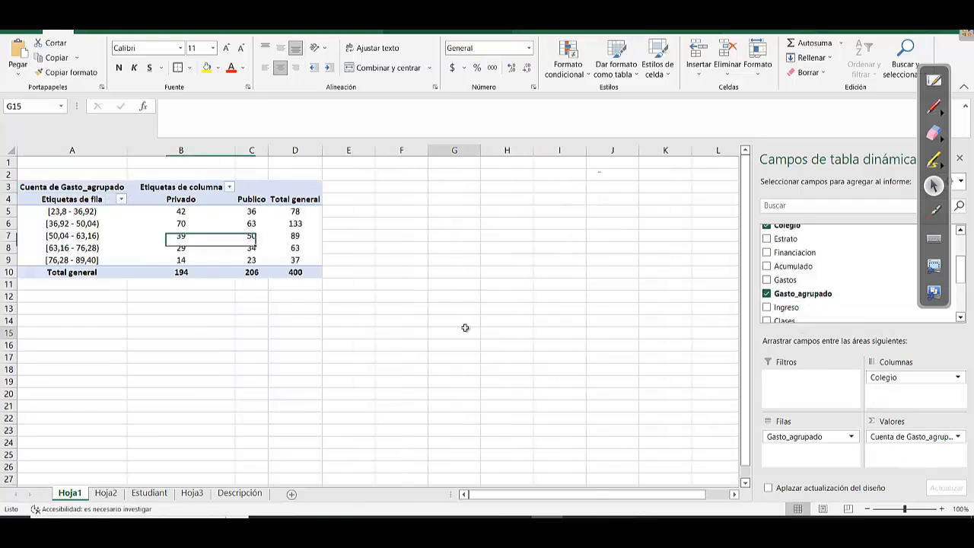
left_click(147, 190)
left_click(96, 196)
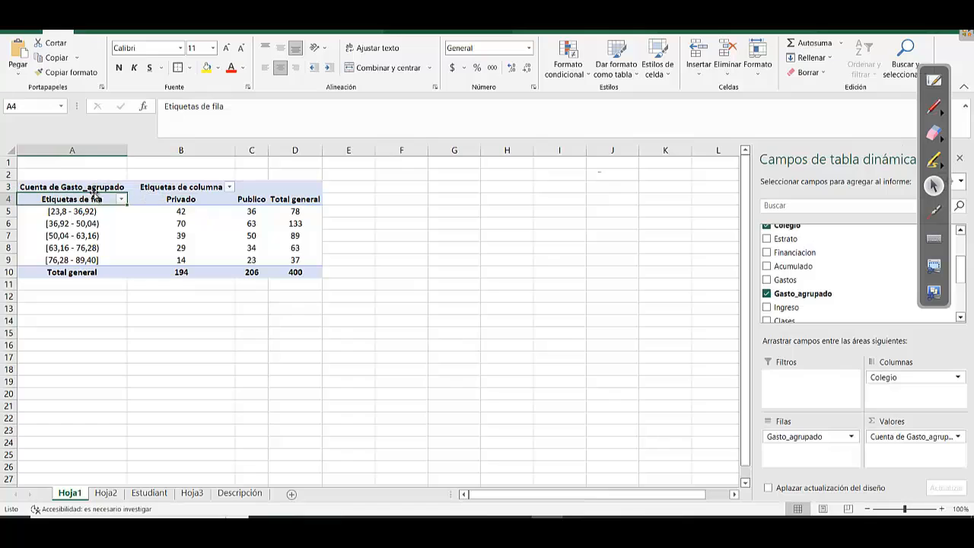
left_click(94, 188)
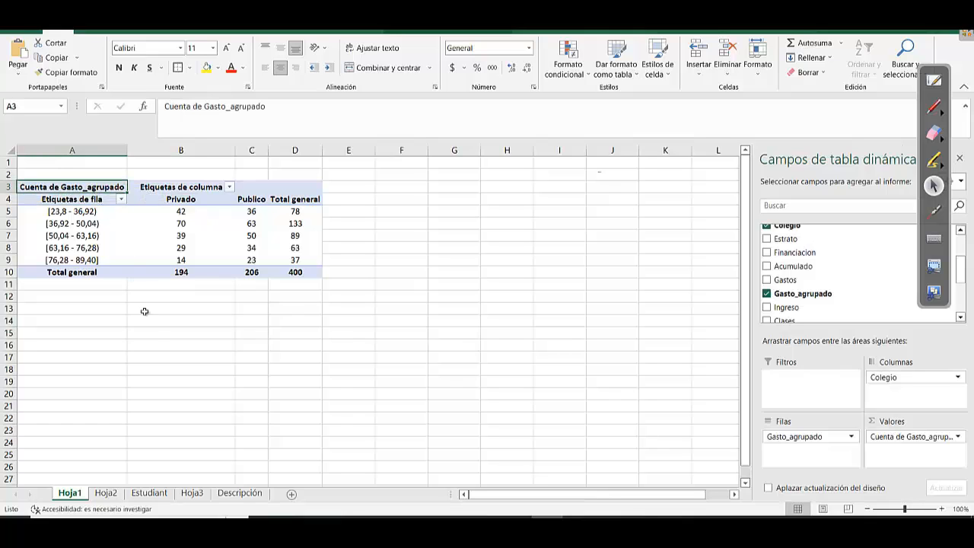
Enter the header Gasto in A16 and paste the five expense interval labels below it as values in A17:A21
left_click(107, 345)
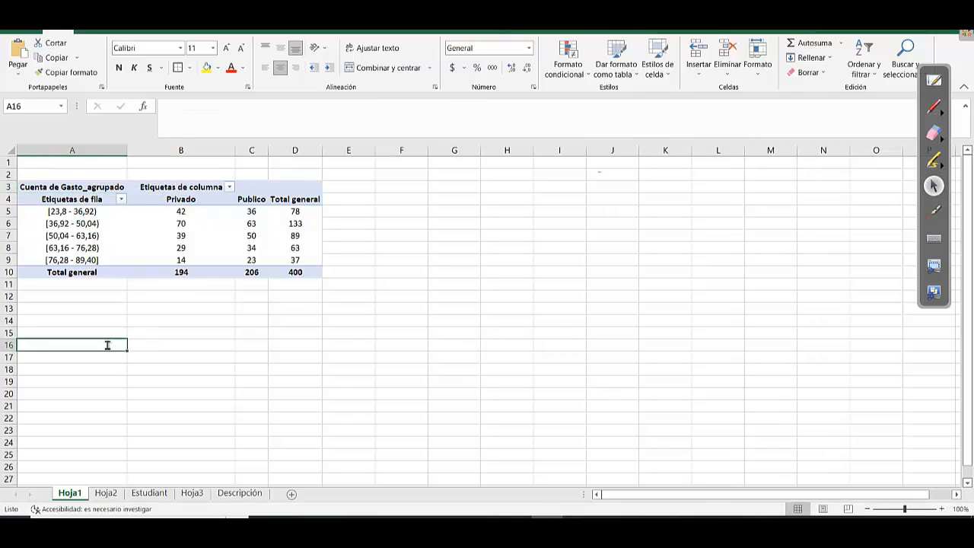
type("Gasto")
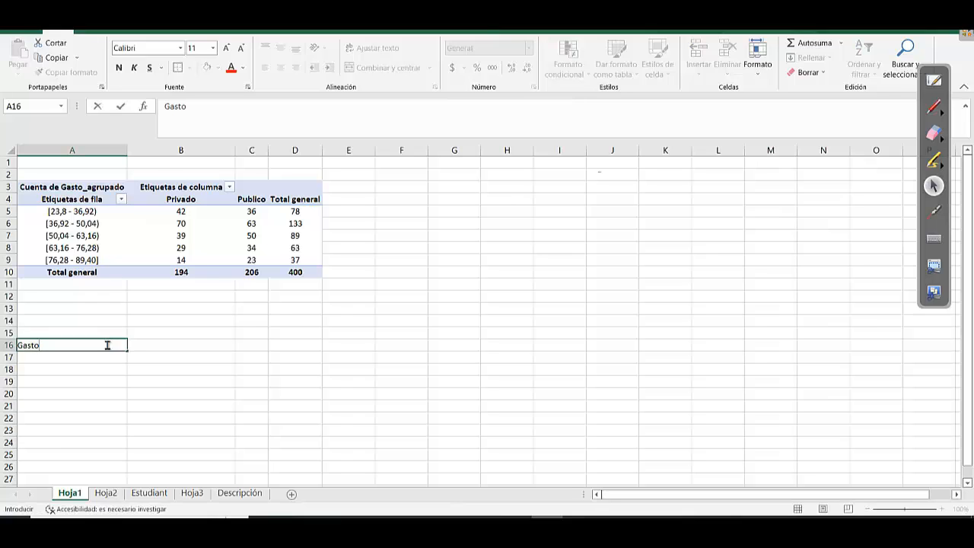
key("Return")
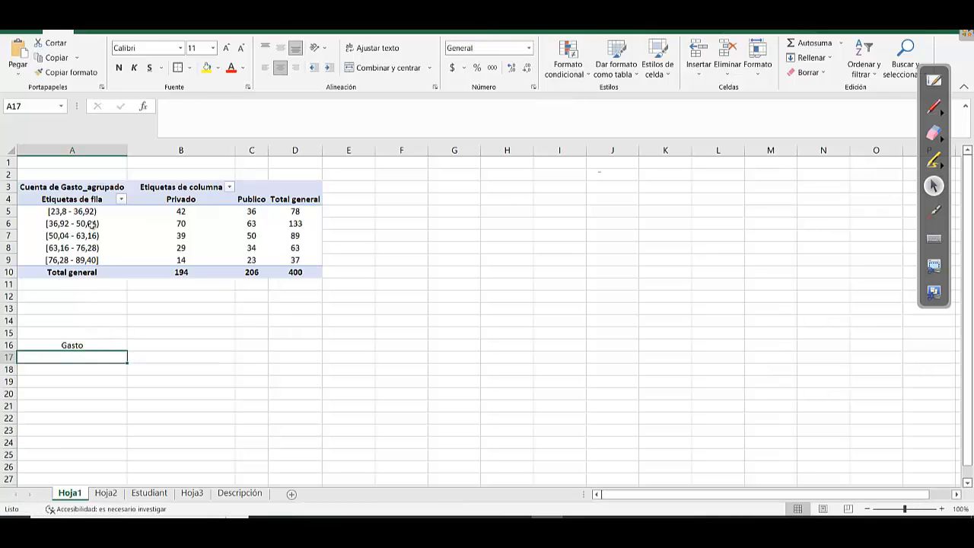
left_click_drag(86, 212, 86, 260)
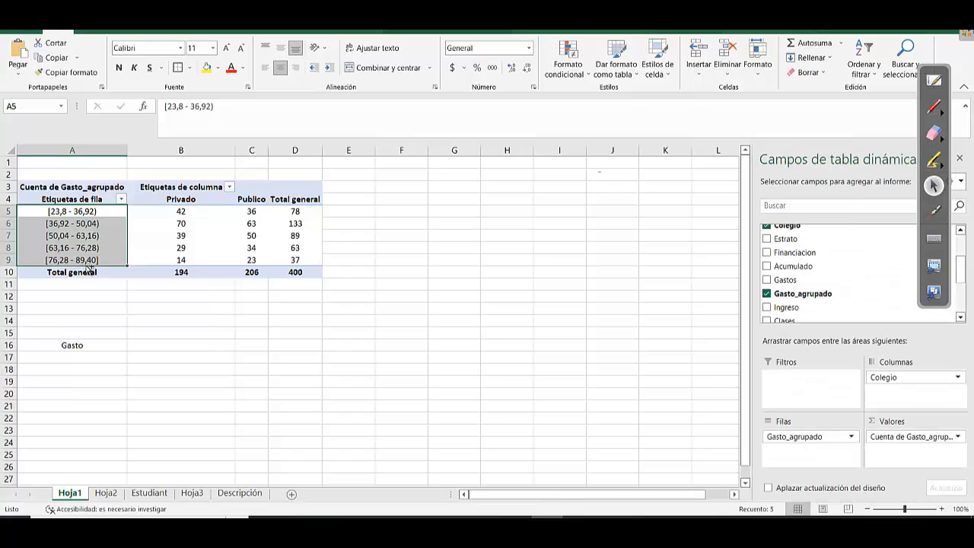
key("ctrl+c")
left_click(78, 356)
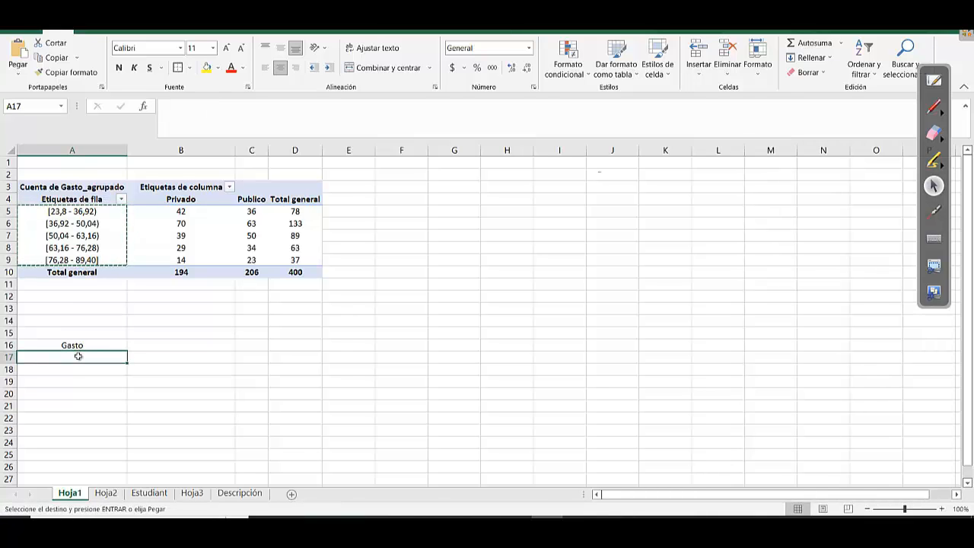
right_click(80, 359)
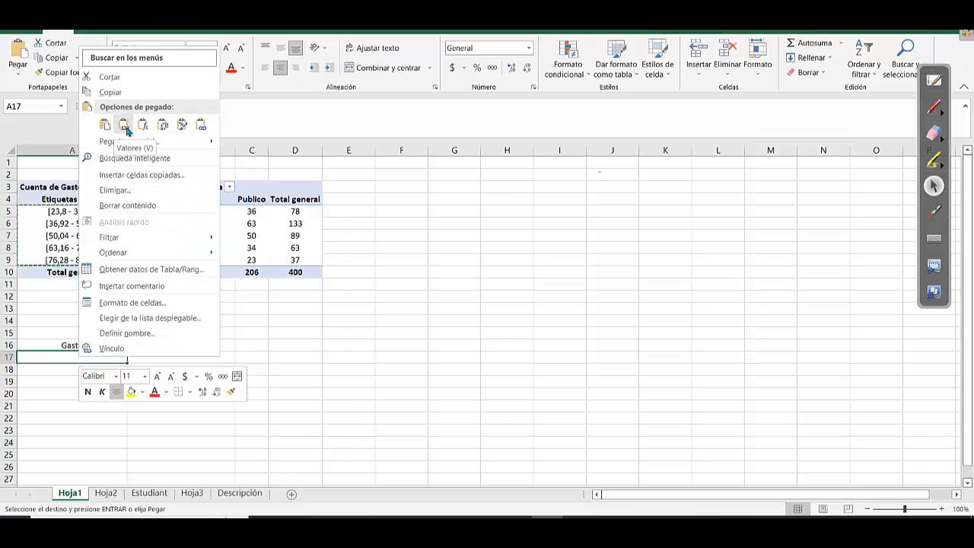
left_click(128, 133)
Paste the intervals' Total general counts as values into B17:B21 and head that column ni in B16
left_click_drag(295, 211, 285, 259)
key("ctrl+c")
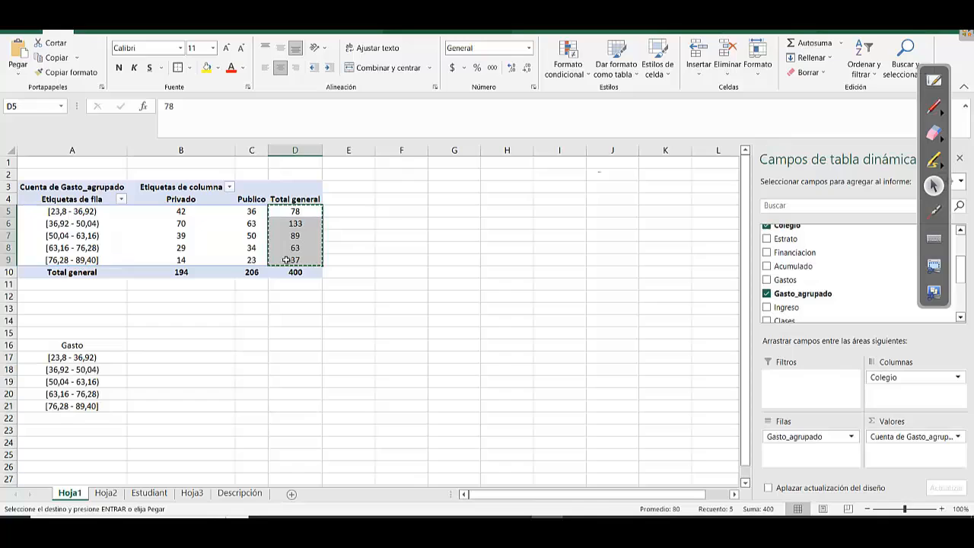
right_click(149, 356)
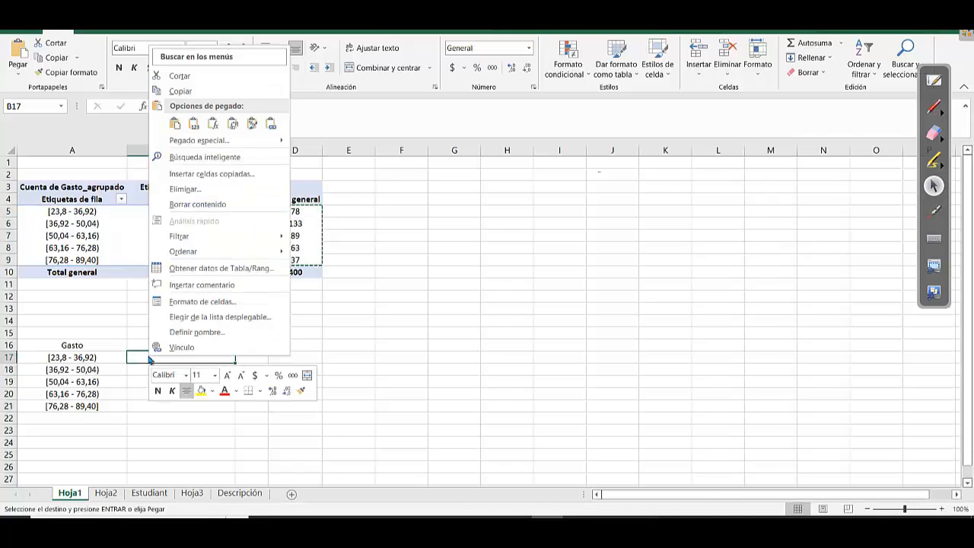
left_click(195, 128)
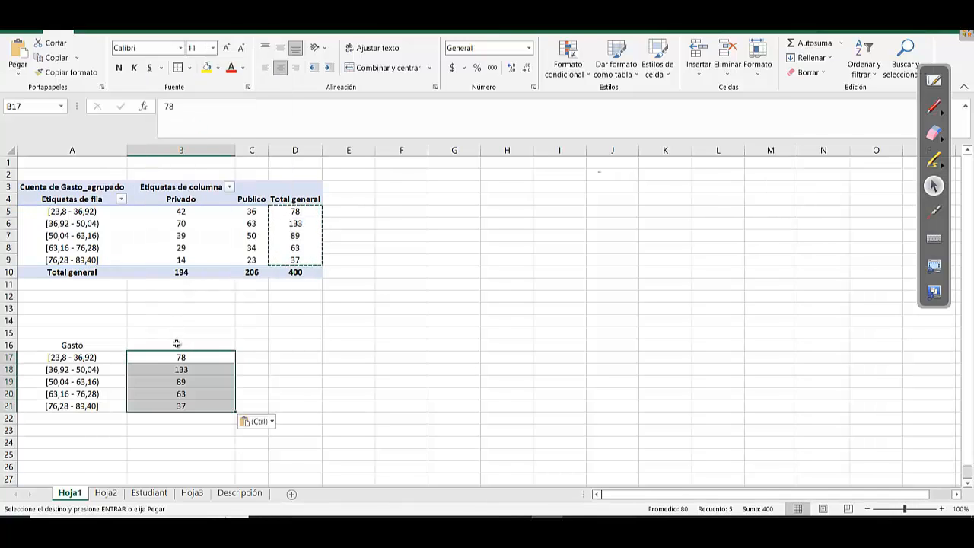
left_click(177, 344)
type("ni")
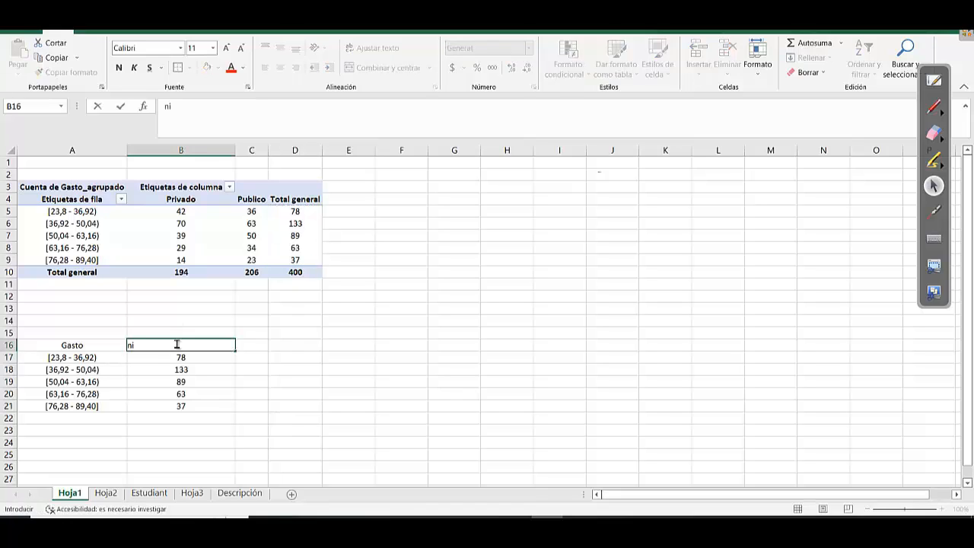
key("Return")
Enter the column headers fi, Ni and Fi in cells C16, D16 and E16
left_click(247, 344)
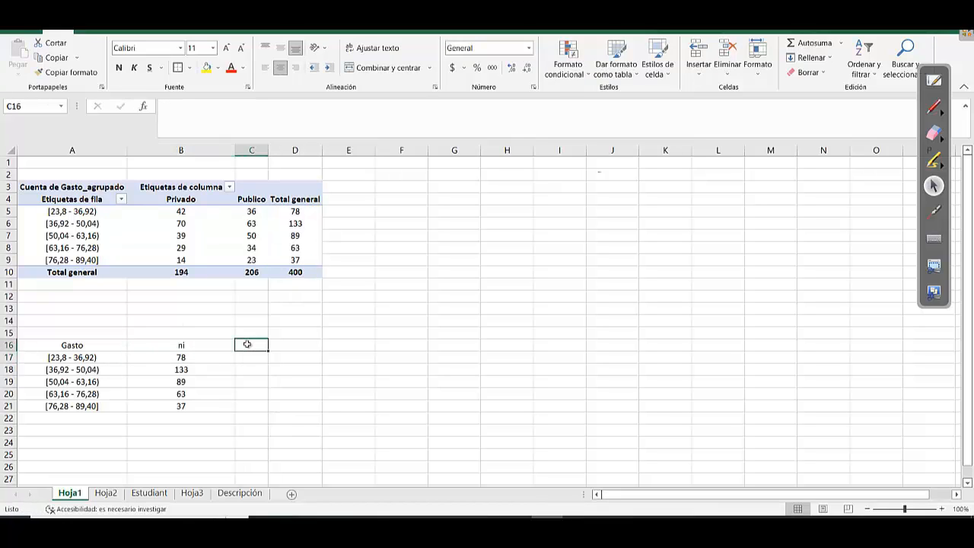
type("fi")
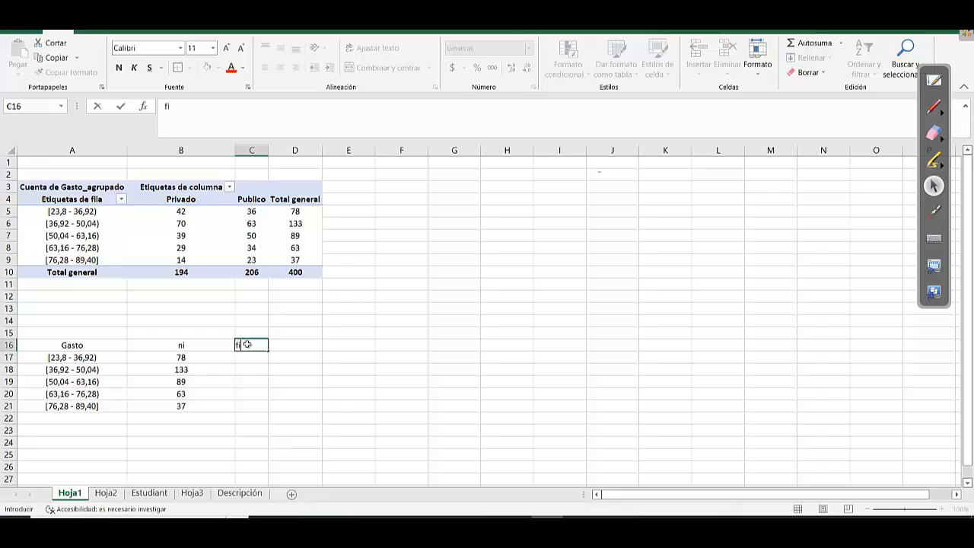
key("Tab")
type("Ni")
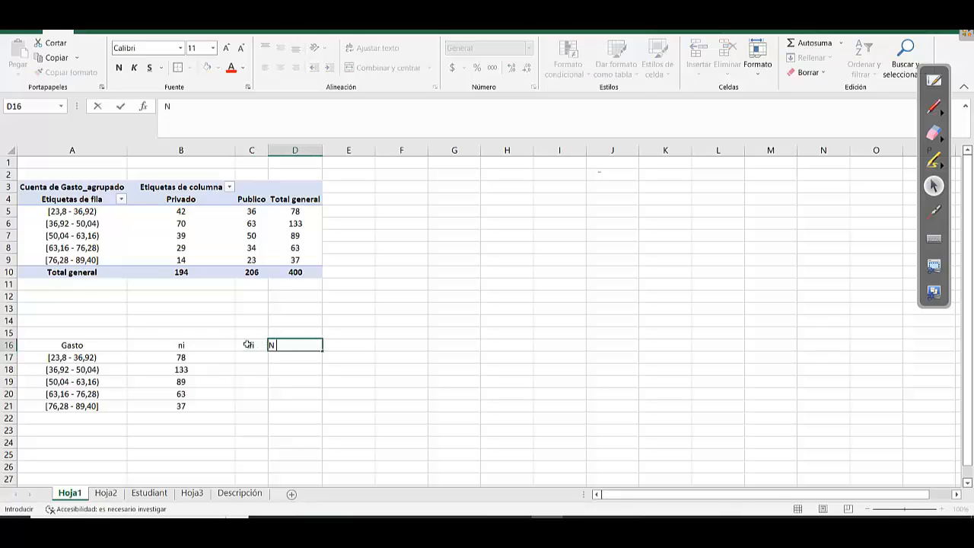
key("Tab")
type("Fi")
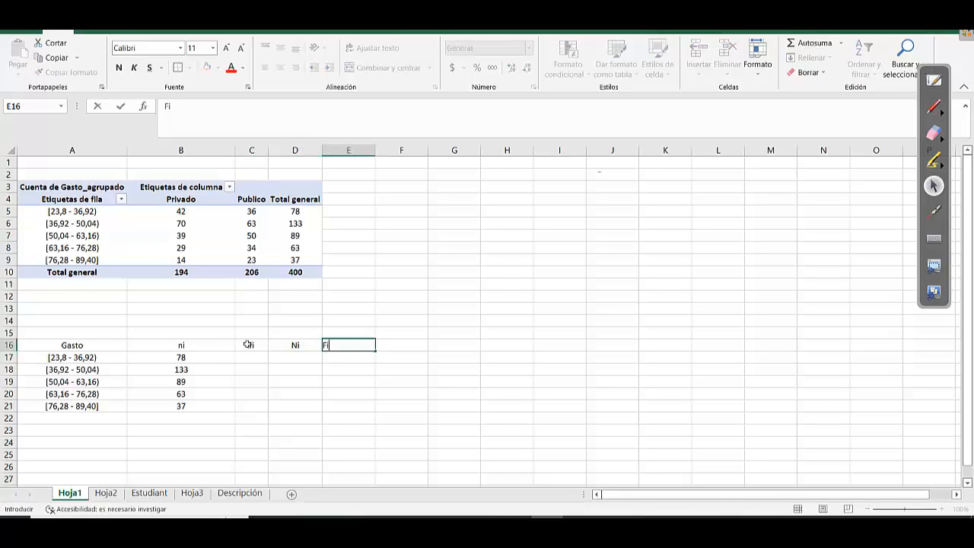
left_click(292, 369)
Apply all borders to the Gasto frequency table in A16:E21
left_click_drag(120, 344, 333, 405)
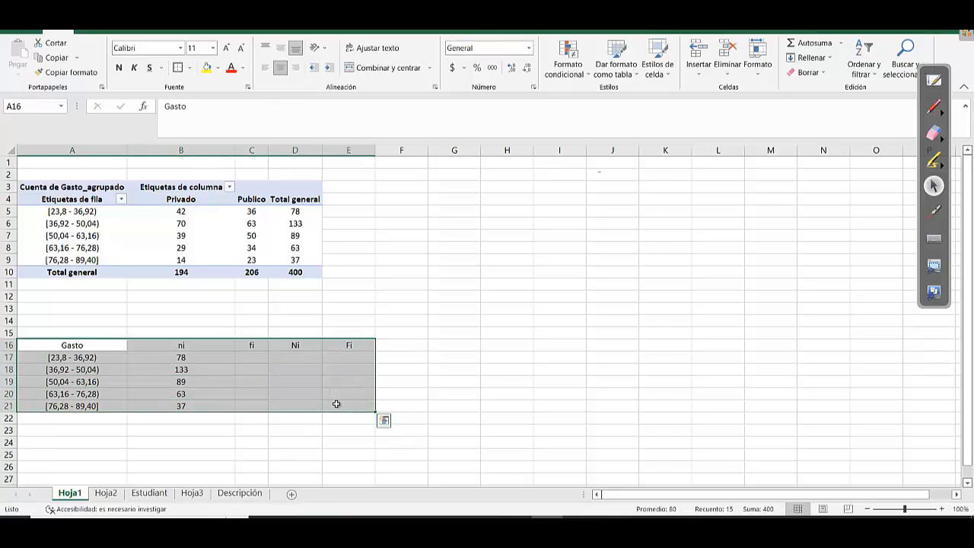
left_click(189, 68)
left_click(188, 178)
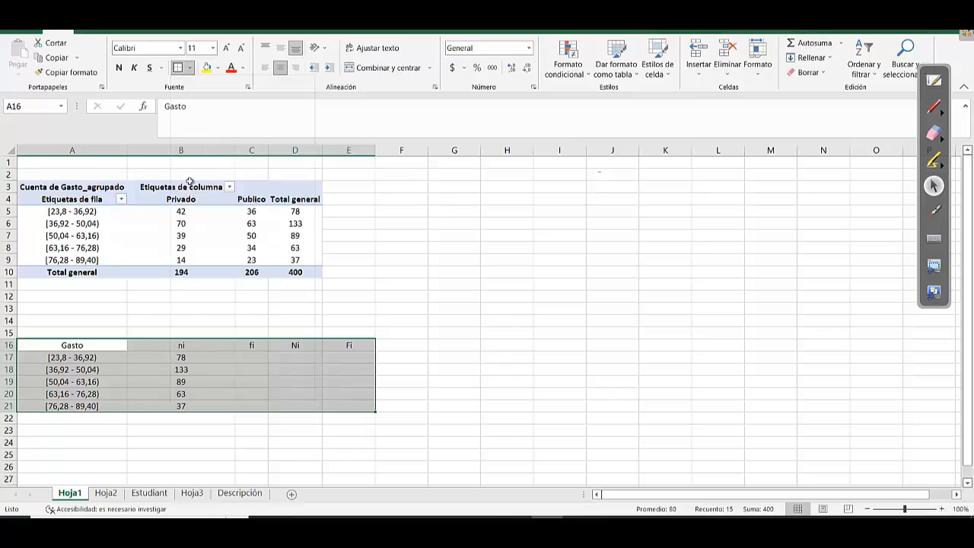
Total the ni column in cell B22 with the SUMA function over B17:B21
left_click_drag(194, 361, 191, 418)
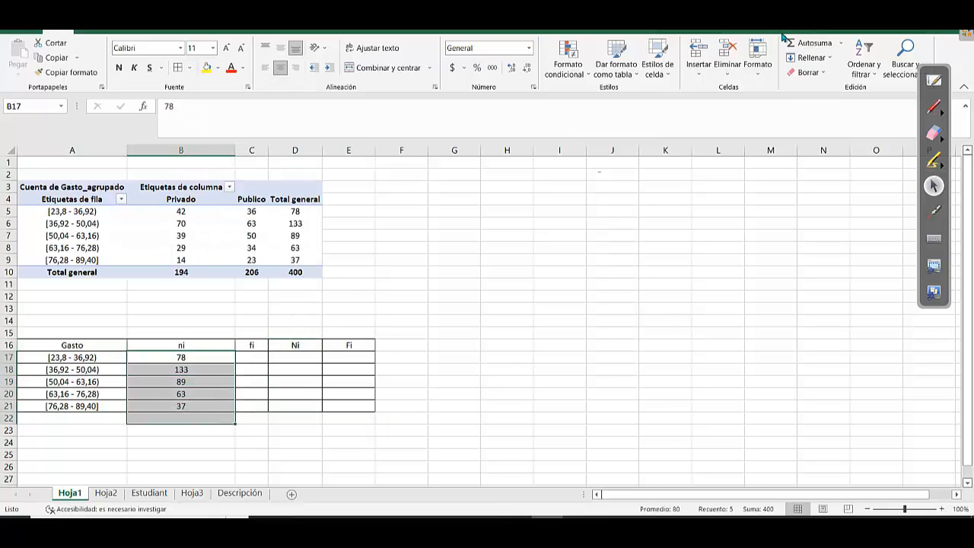
left_click(176, 418)
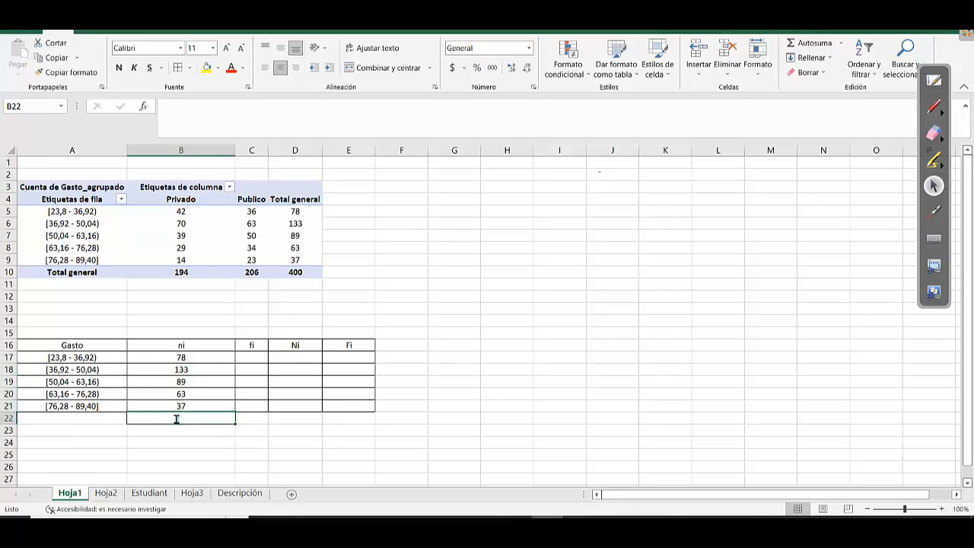
type("=sum")
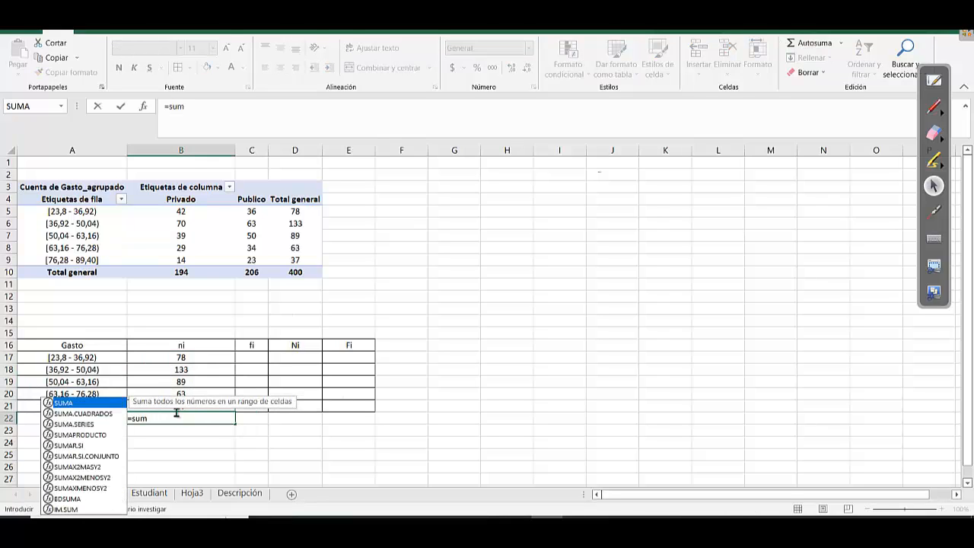
double_click(98, 404)
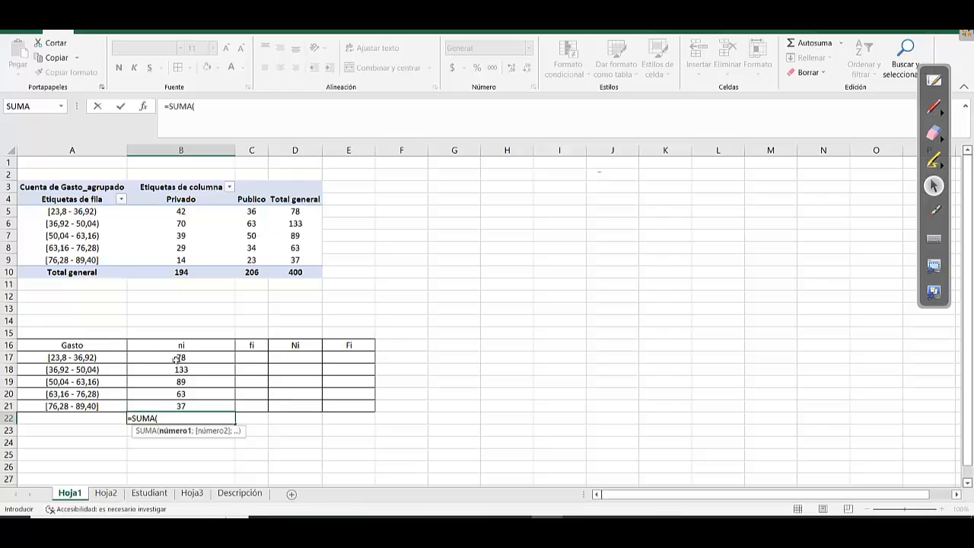
left_click_drag(177, 358, 176, 406)
key("Return")
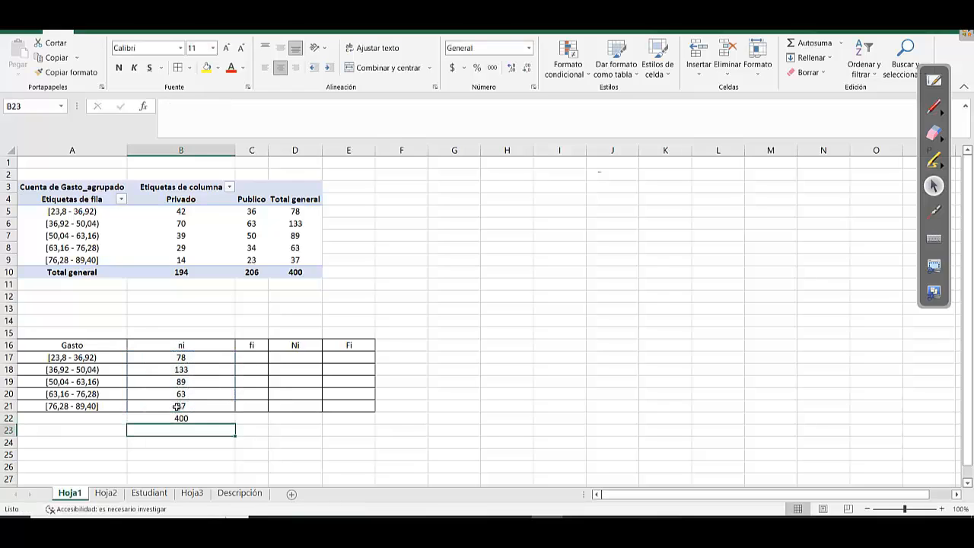
Calculate the fi column by entering =B17/$B$22 in C17 and filling the formula down to C21
left_click(247, 357)
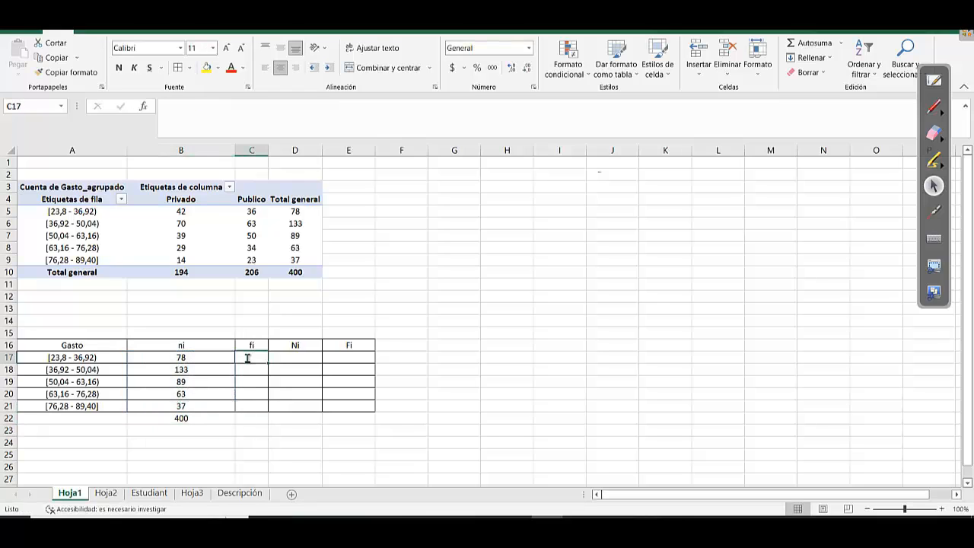
type("=")
left_click(204, 354)
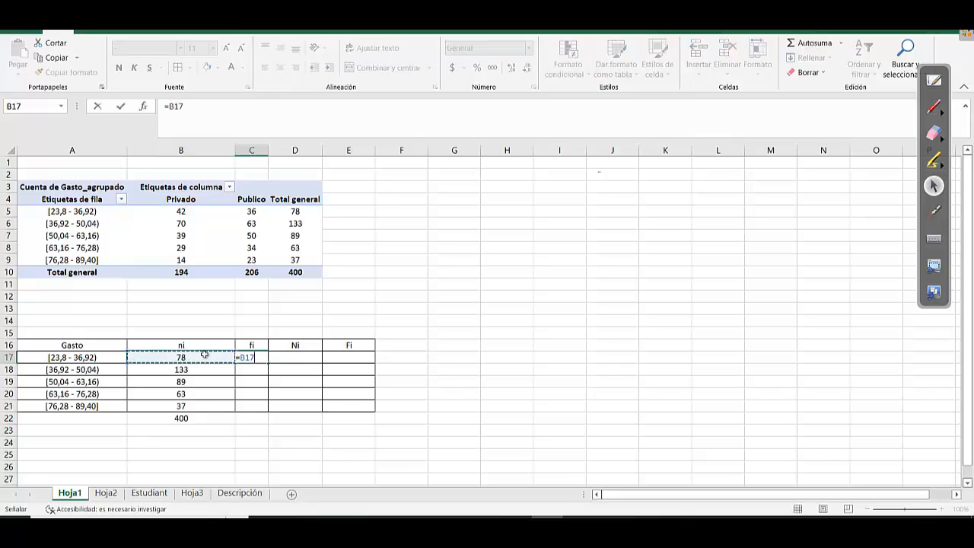
type("/")
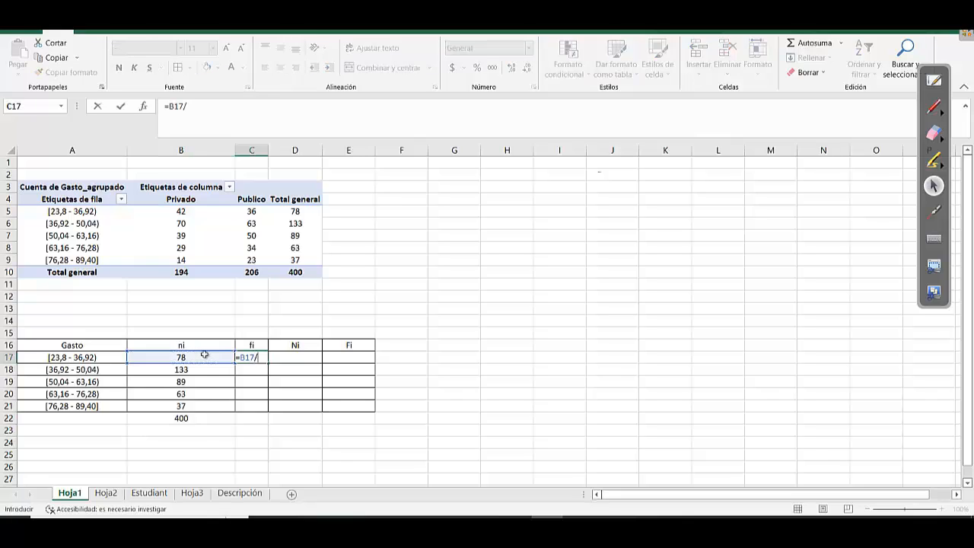
left_click(196, 420)
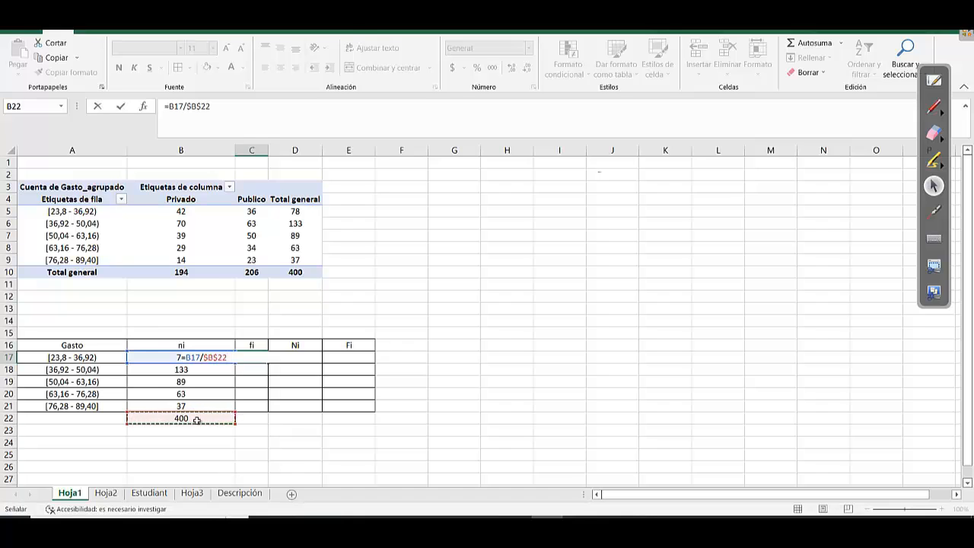
key("Return")
left_click(261, 357)
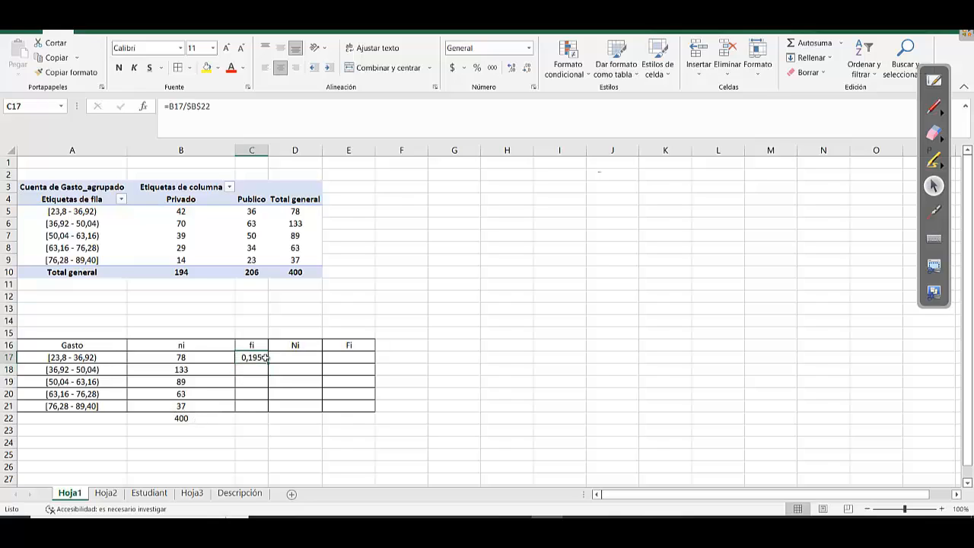
left_click_drag(268, 362, 264, 409)
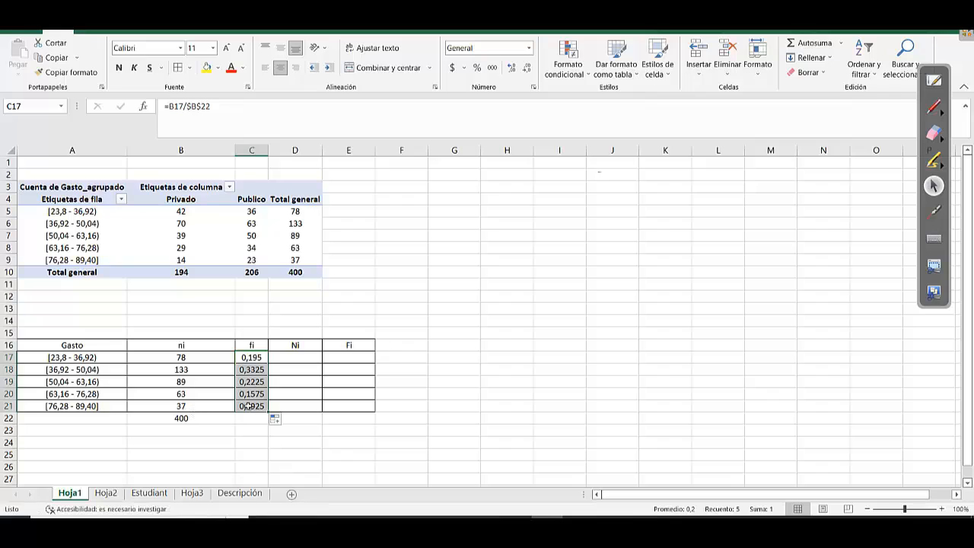
Check the cell references of the fi formula in C21, and slightly narrow column B
left_click(251, 406)
double_click(251, 405)
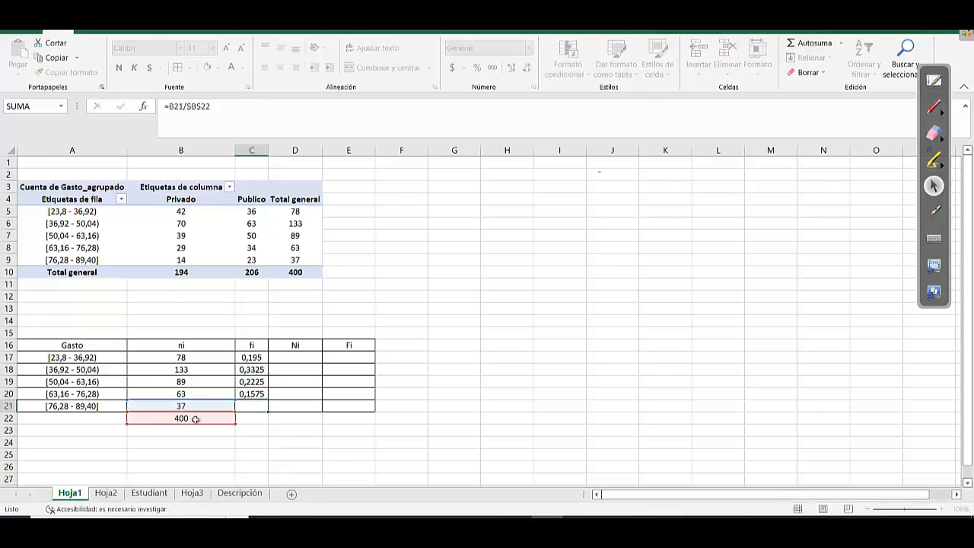
key("Escape")
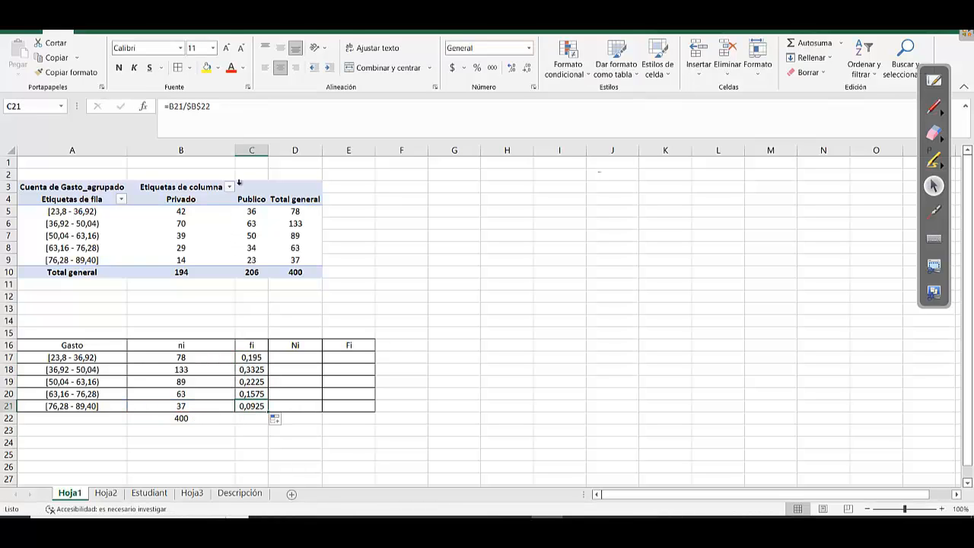
left_click_drag(230, 156, 209, 150)
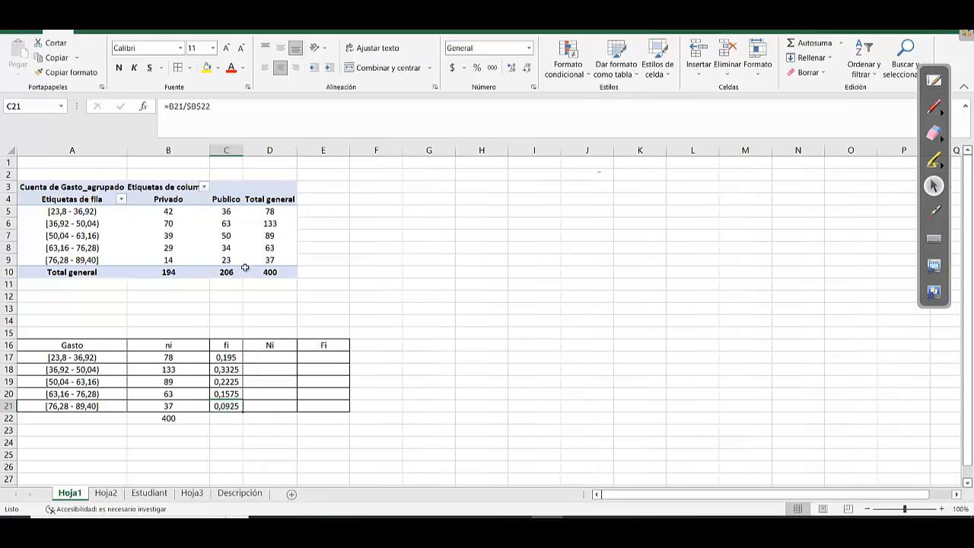
Start the Ni column by entering =B17 in cell D17
left_click(266, 357)
type("=")
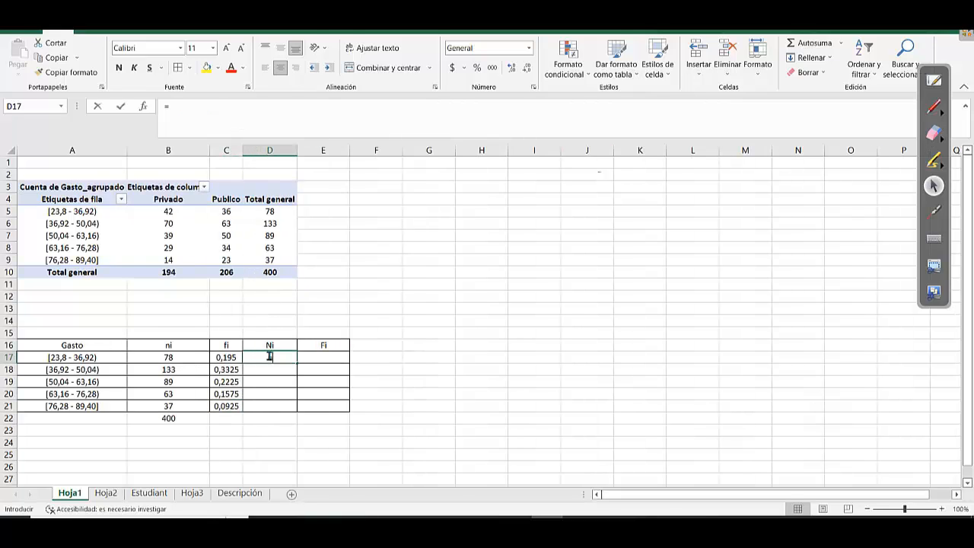
left_click(179, 347)
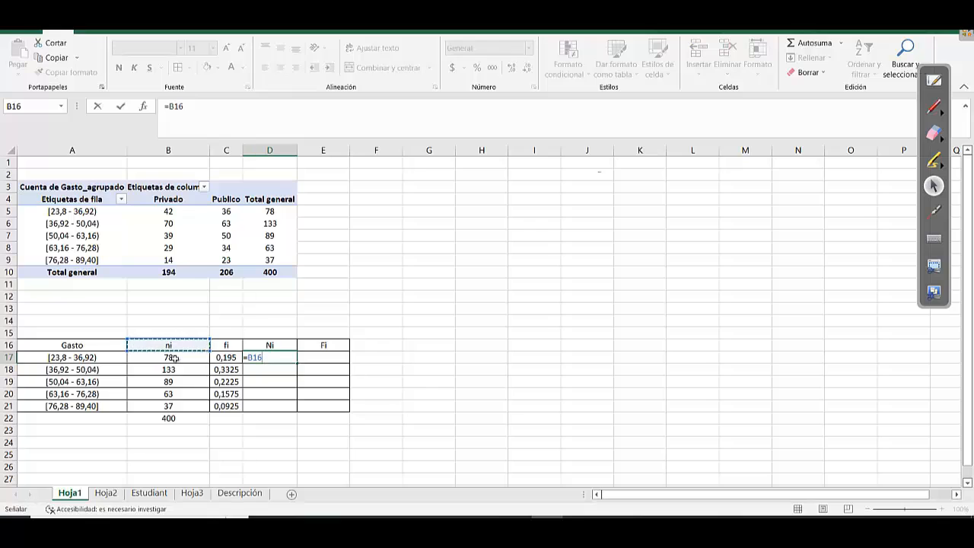
left_click(174, 358)
key("Return")
Accumulate the ni counts by entering =B18+D17 in D18 and filling the formula down to D21
type("=")
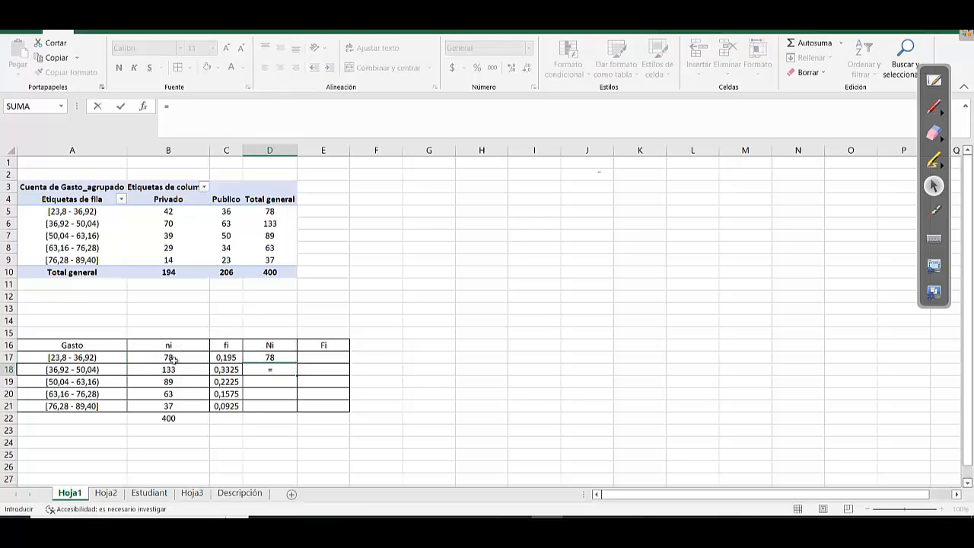
left_click(179, 370)
type("+")
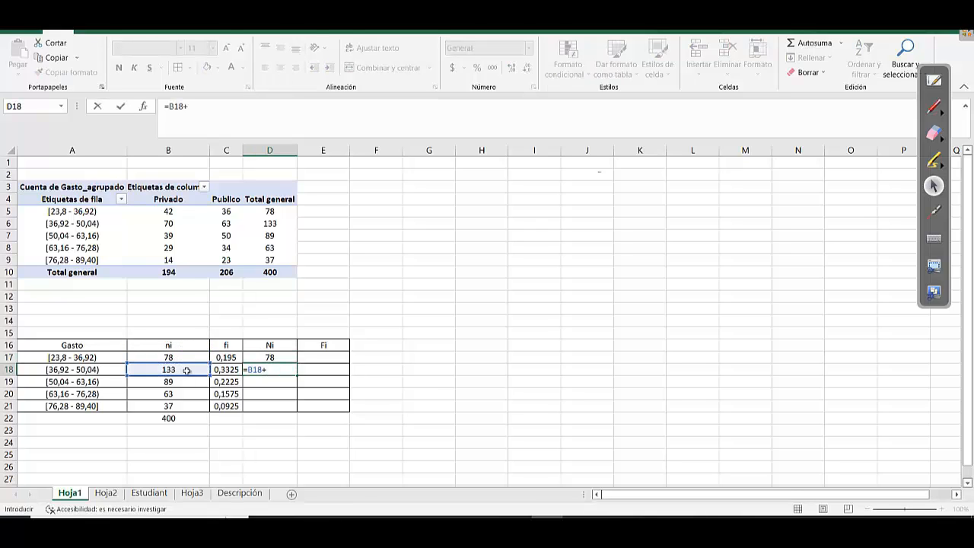
left_click(259, 358)
key("Return")
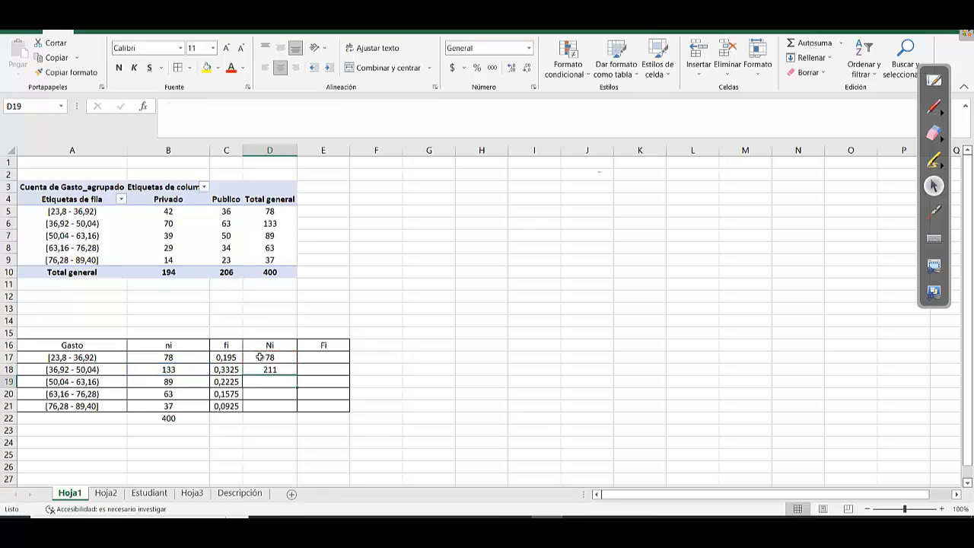
left_click(283, 370)
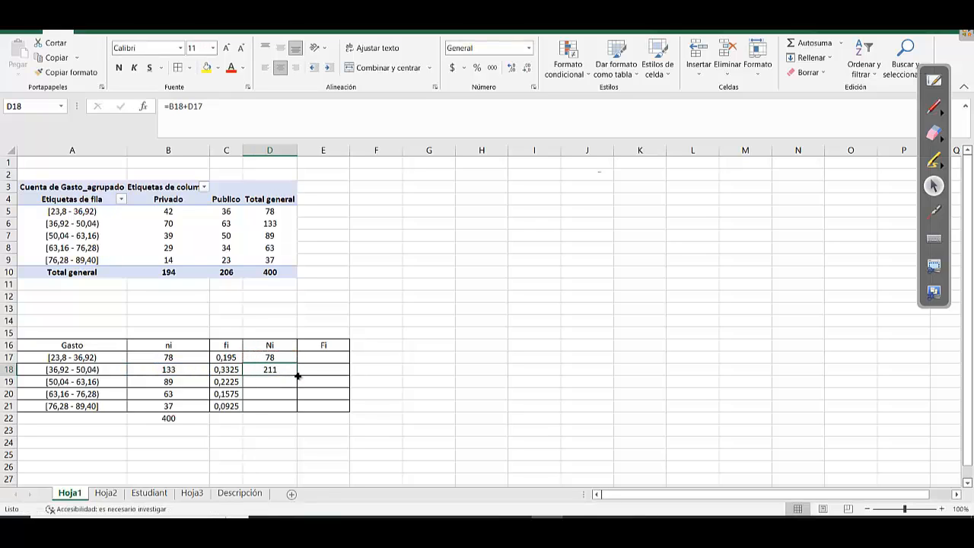
left_click_drag(297, 376, 294, 408)
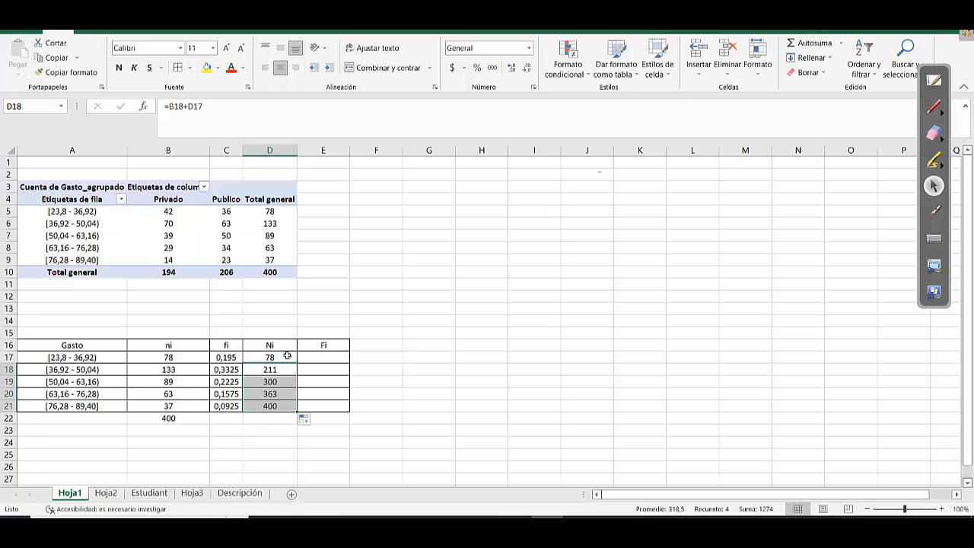
Copy the Ni formulas across into the Fi column E17:E21, format its values with three decimals and check the formula in E18
left_click_drag(287, 356, 342, 412)
left_click(343, 383)
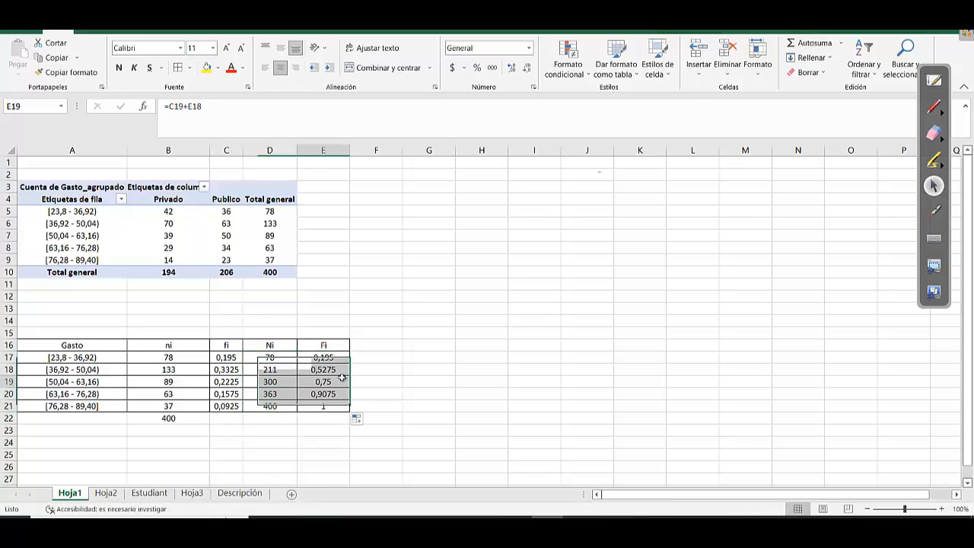
left_click_drag(329, 358, 325, 406)
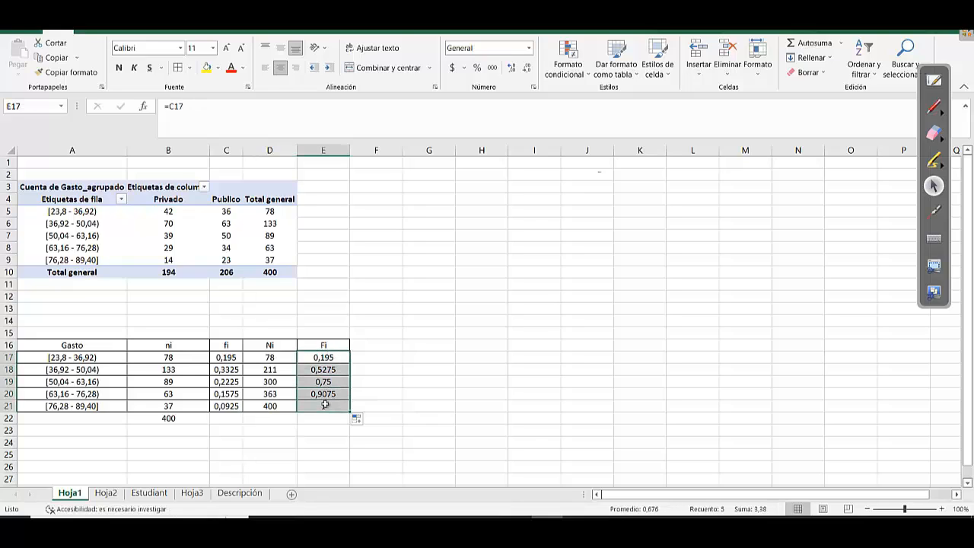
left_click(512, 69)
left_click(526, 69)
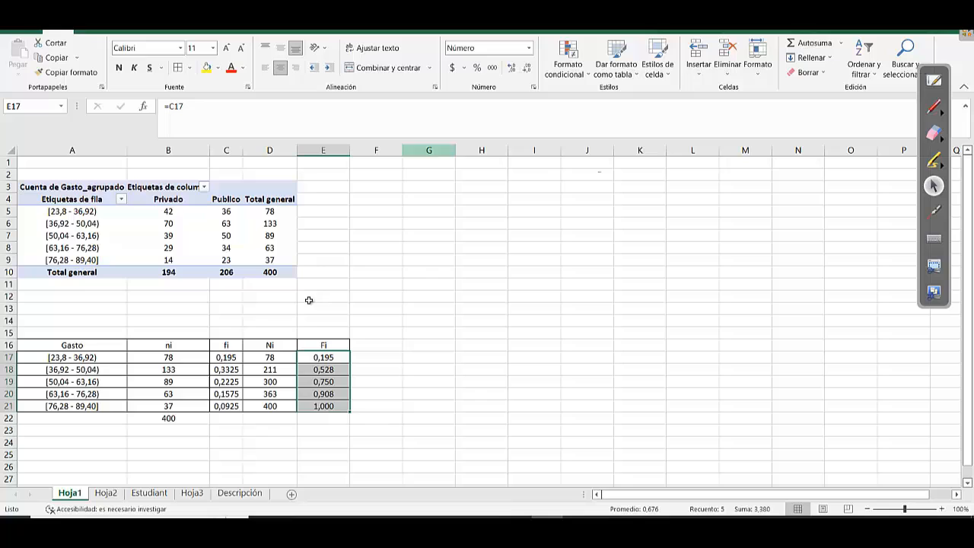
double_click(327, 369)
key("Return")
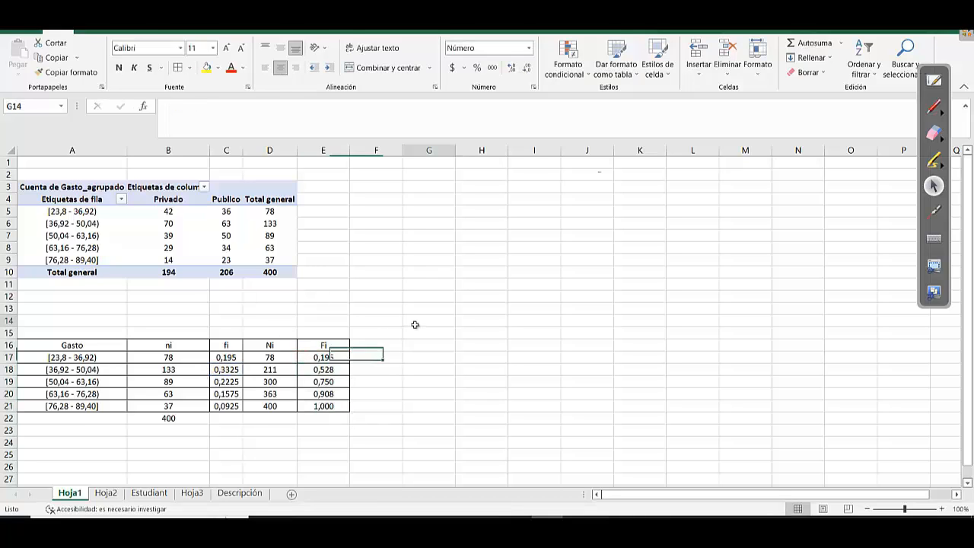
left_click(415, 321)
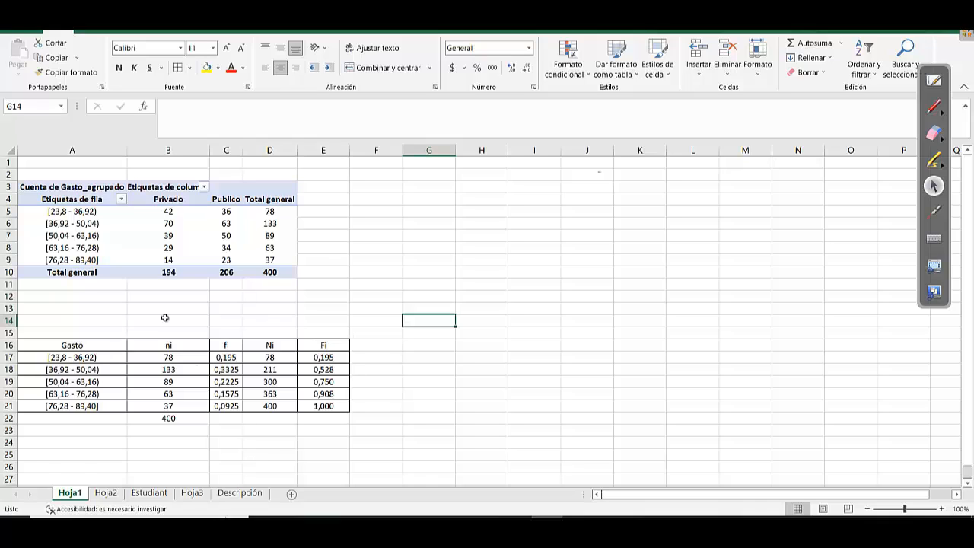
left_click(214, 306)
left_click(116, 349)
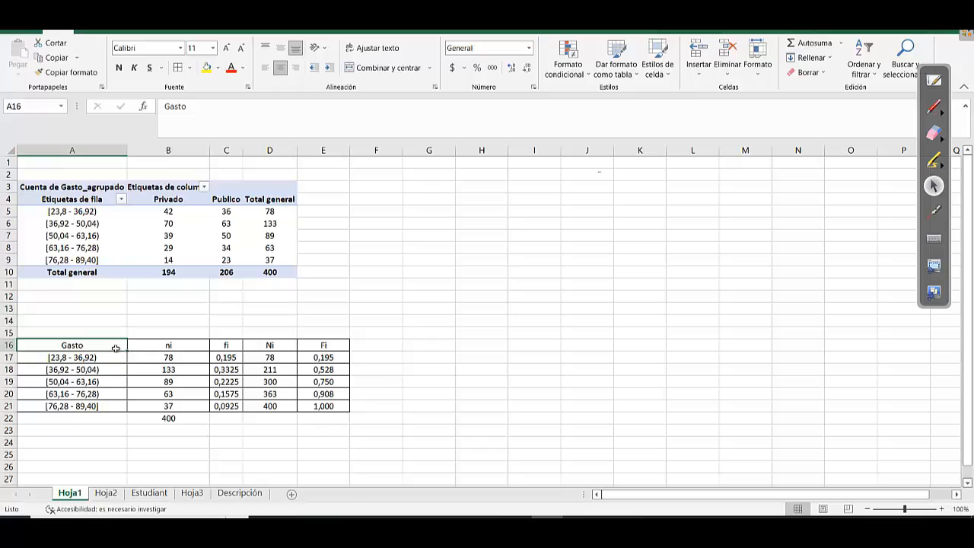
left_click(161, 221)
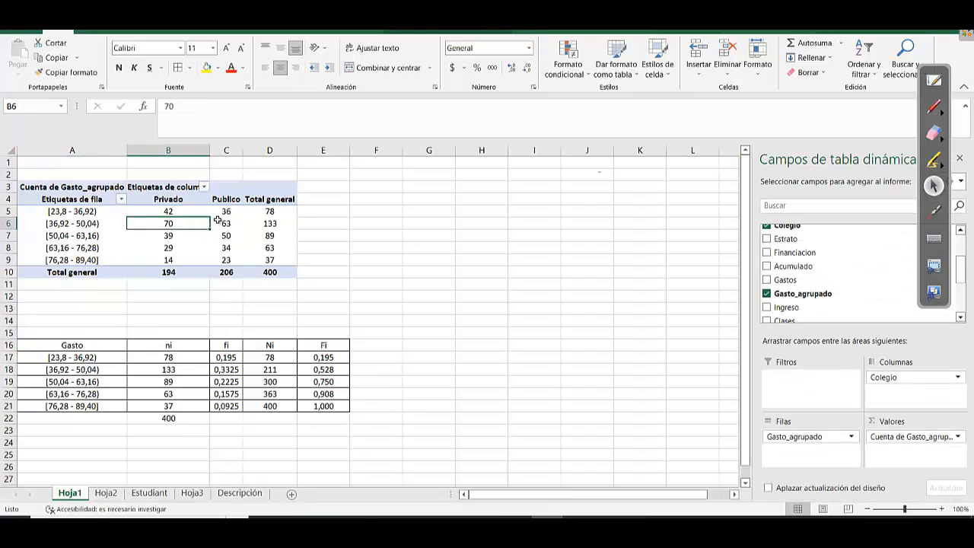
left_click(408, 221)
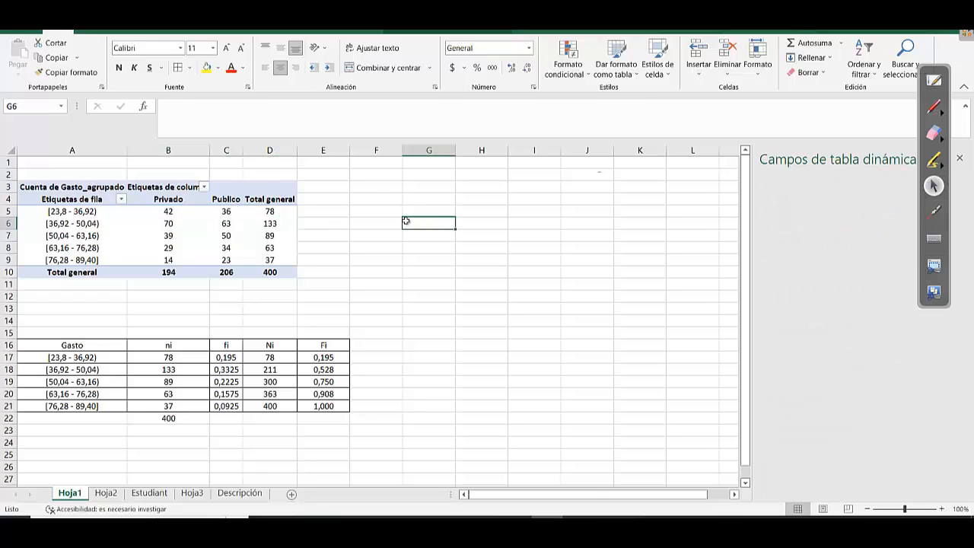
Begin a second table by entering Colegio in G16, Privado in G17 and Píublico in G18
left_click(435, 345)
type("C")
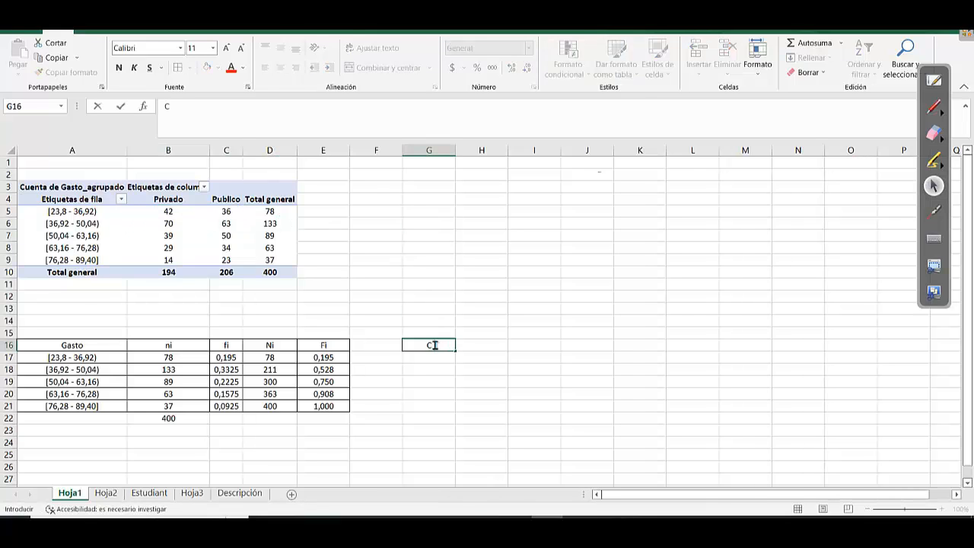
type("olegio")
key("Return")
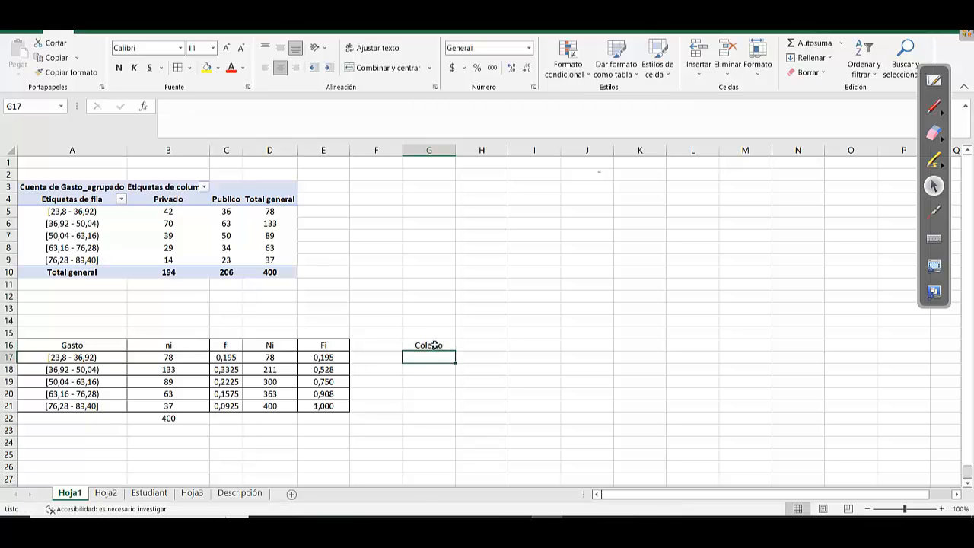
type("Privado")
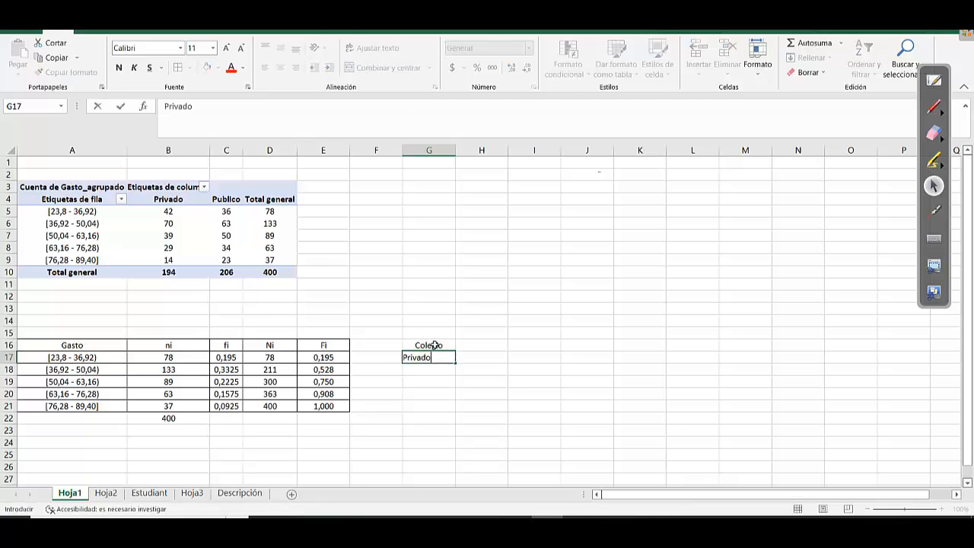
key("Return")
type("Píubli")
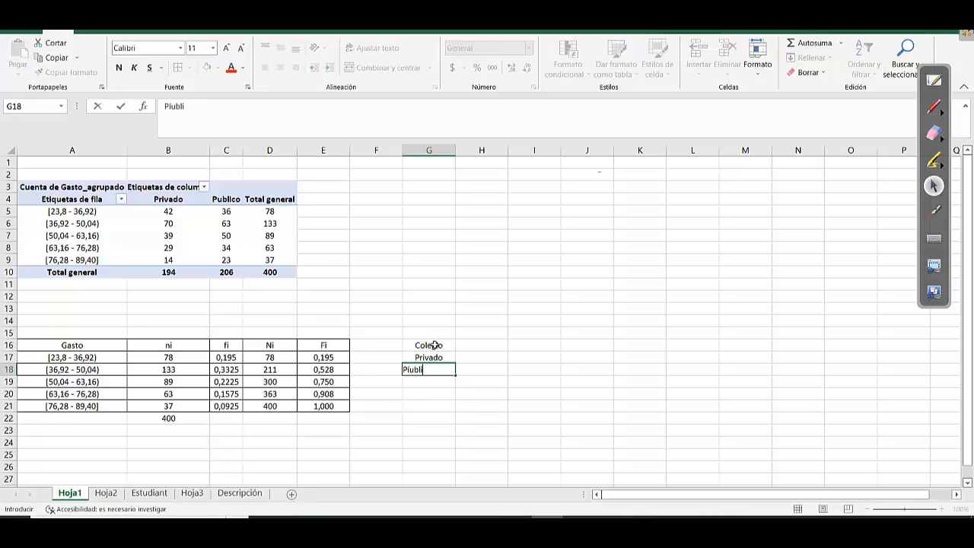
type("co")
left_click(509, 383)
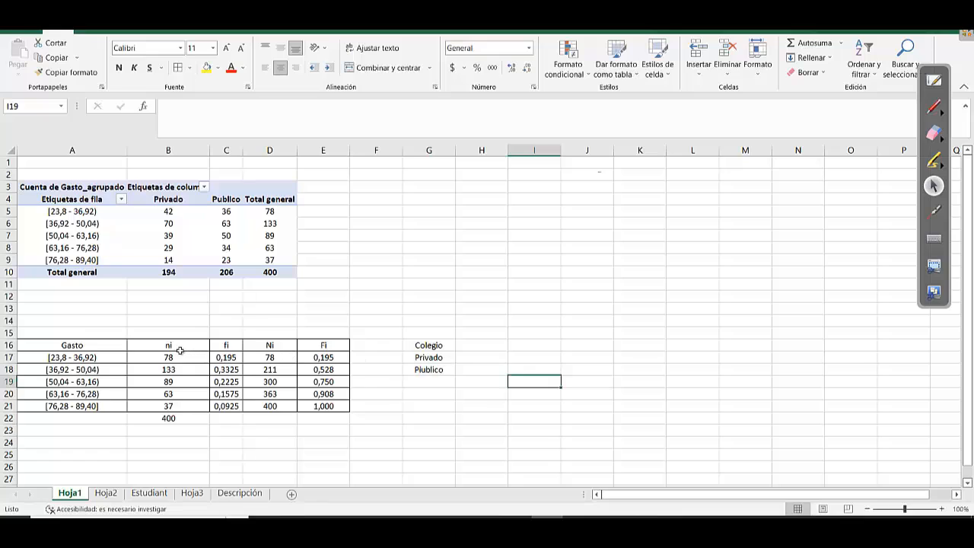
Copy the headers from B16:E16 to H16:K16 and clear Ni and Fi in J16:K16, keeping only ni and fi
left_click_drag(180, 349, 327, 348)
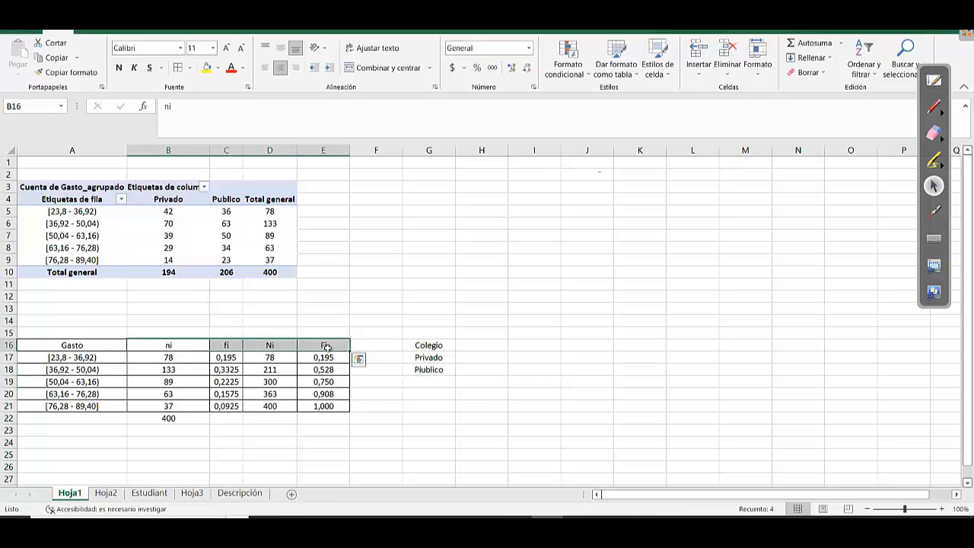
key("ctrl+c")
left_click(484, 346)
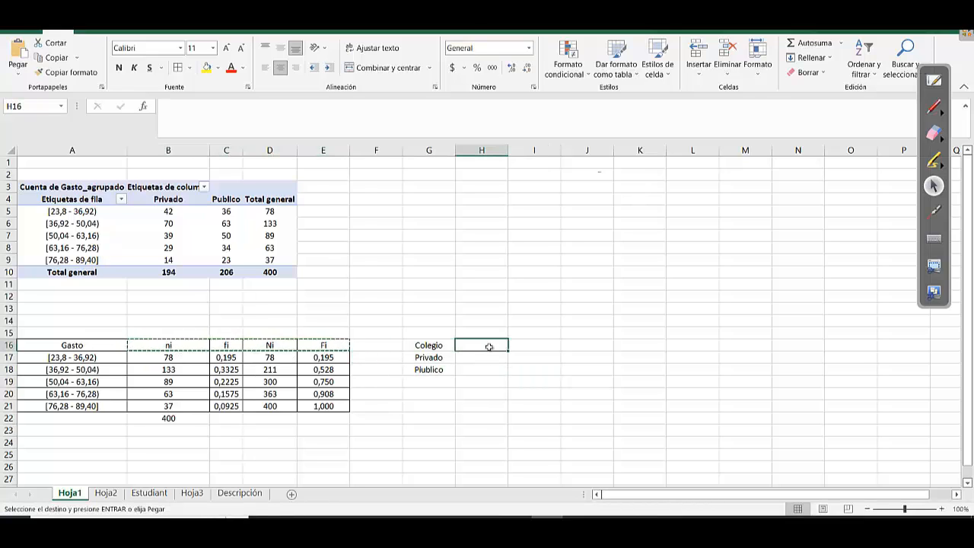
key("ctrl+v")
left_click_drag(587, 345, 631, 345)
key("Delete")
left_click(549, 377)
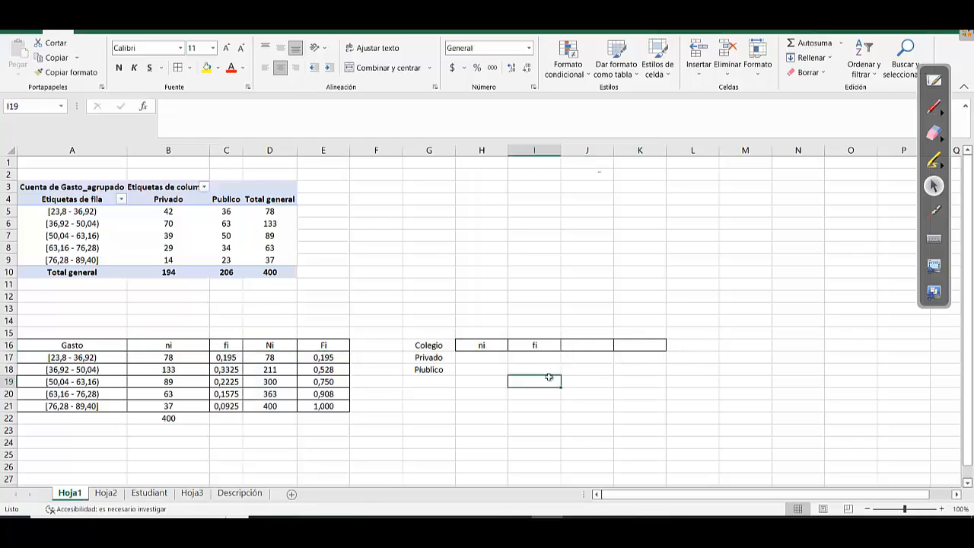
Remove all borders from the Colegio table area G15:K18
mouse_move(438, 346)
left_mouse_down()
mouse_move(607, 374)
mouse_move(641, 370)
mouse_move(429, 330)
left_mouse_up()
left_click(189, 67)
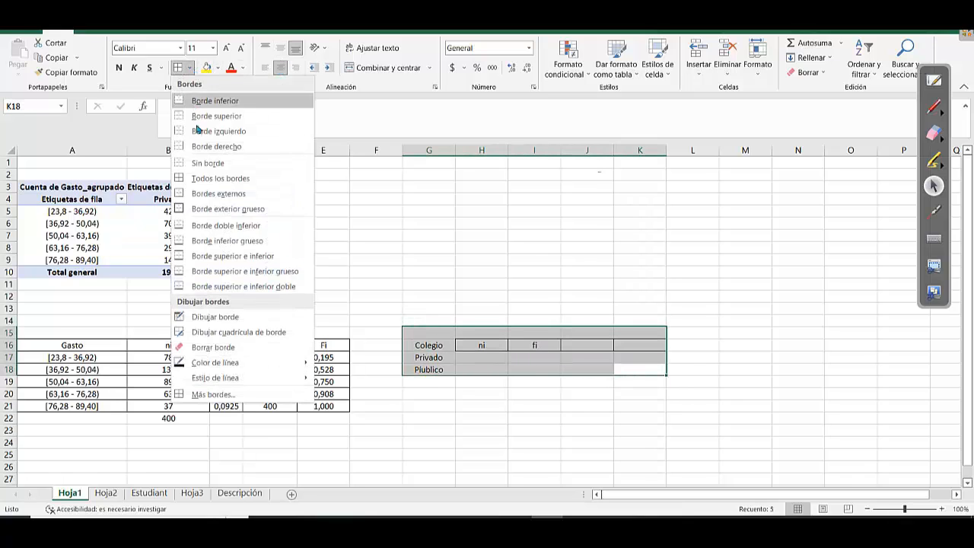
left_click(203, 156)
left_click(448, 308)
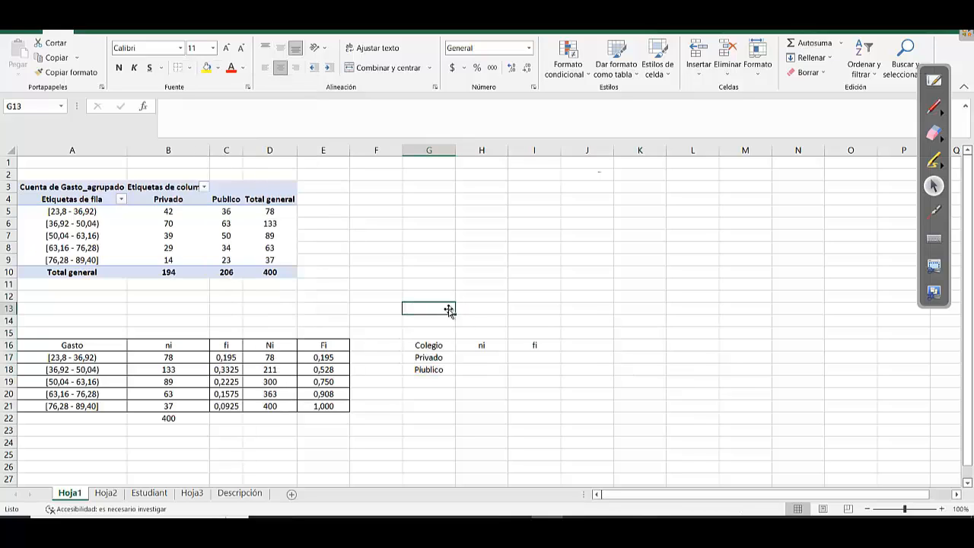
left_click(446, 346)
left_click(473, 349)
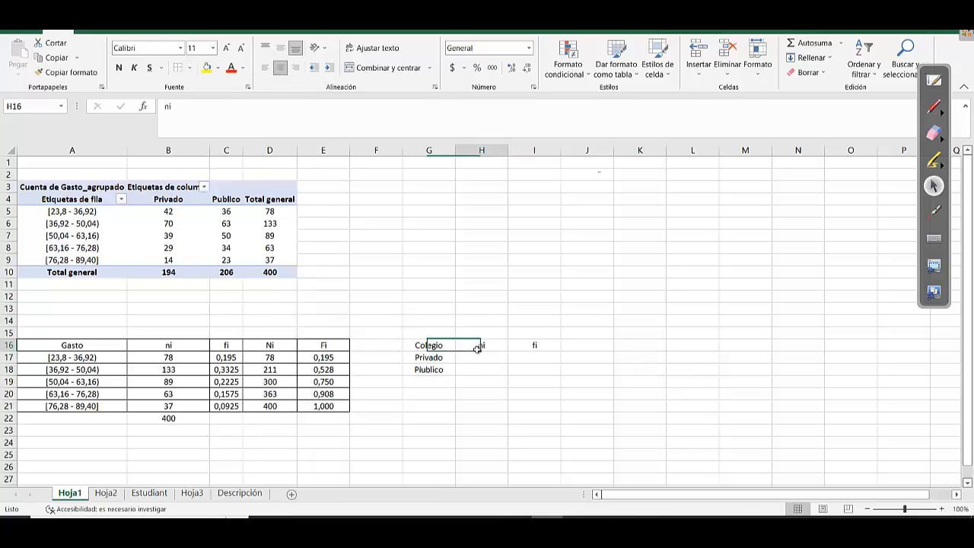
Enter the ni values of the Colegio table: 194 in H17 and 206 in H18, with the total 400 in H19
left_click(475, 356)
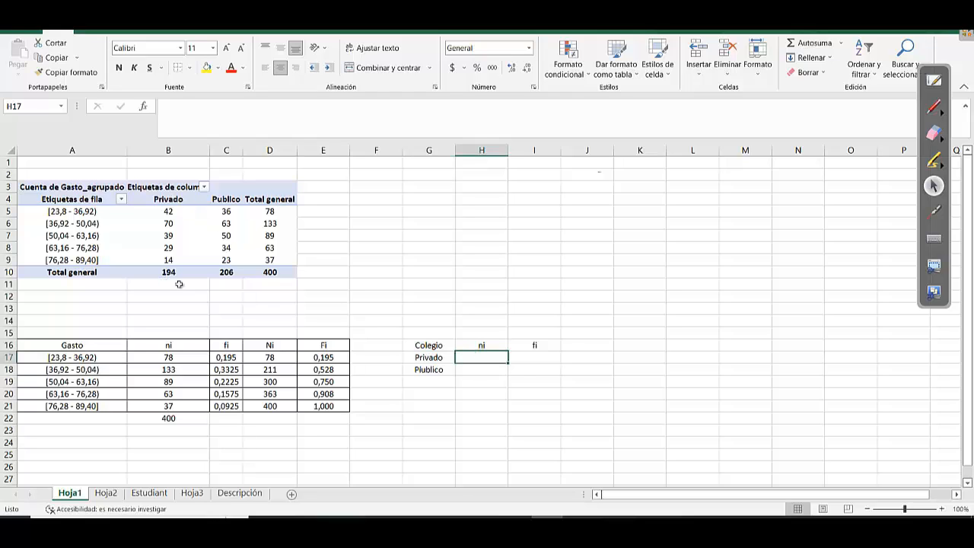
type("194")
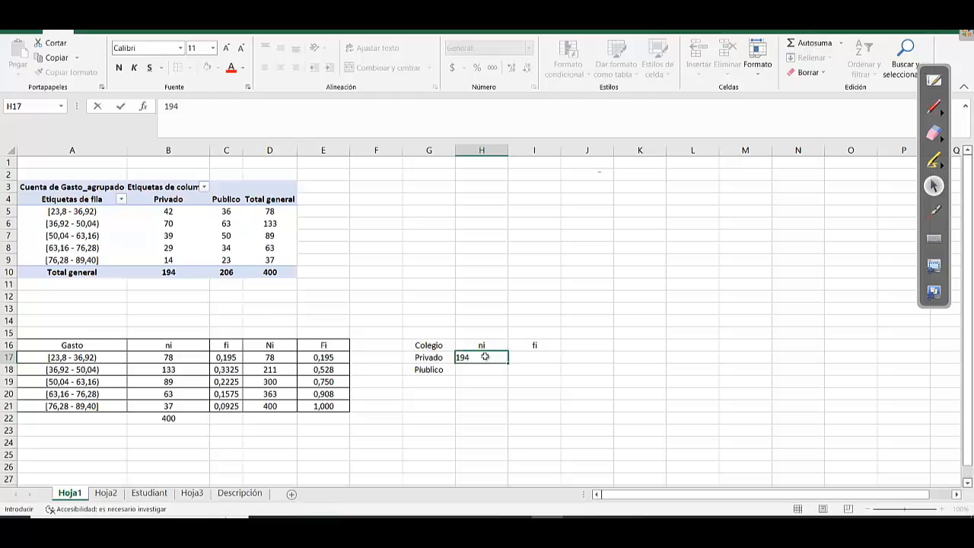
key("Return")
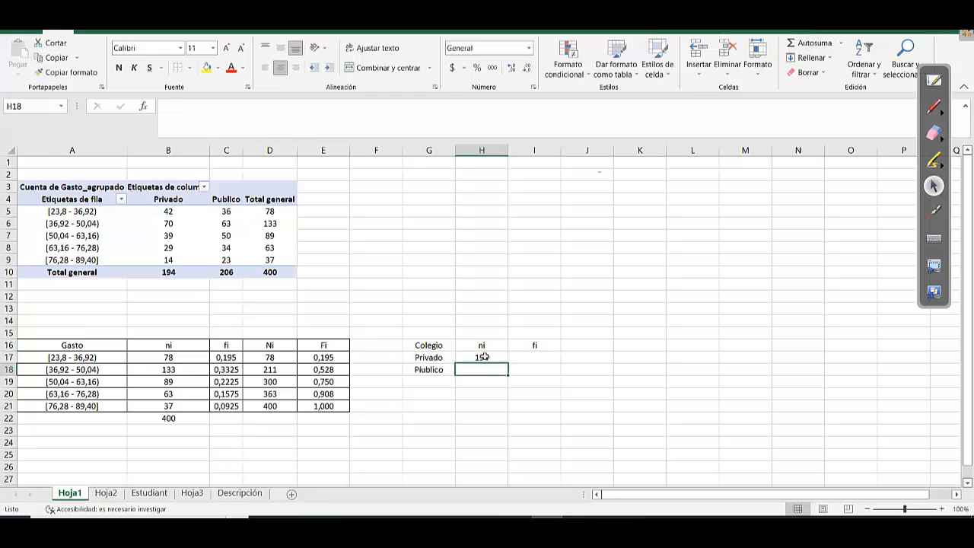
type("206")
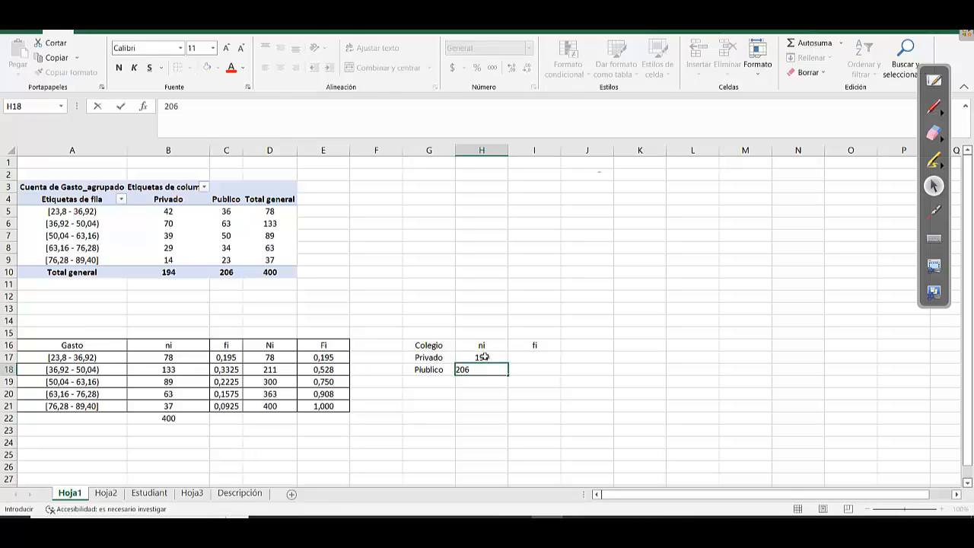
key("Return")
key("alt+Tab")
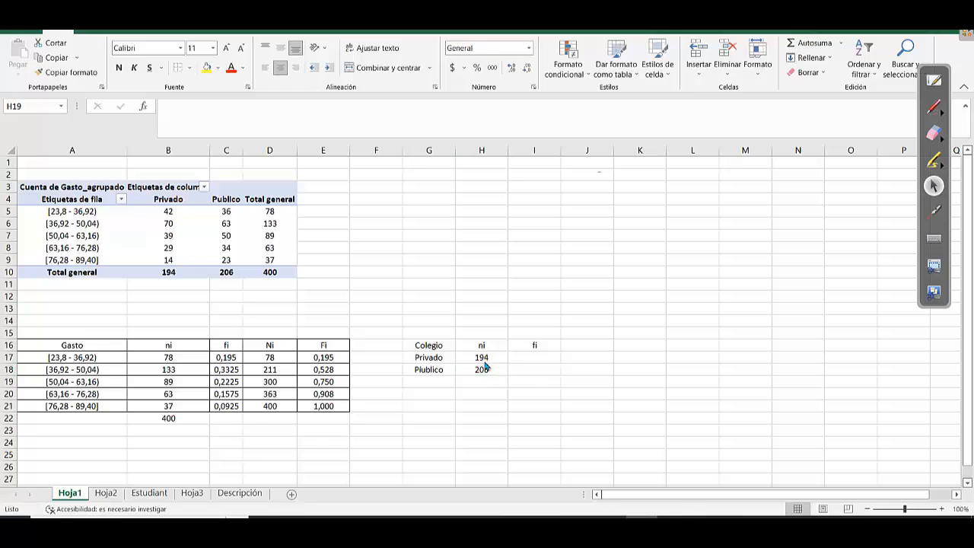
key("alt+Tab")
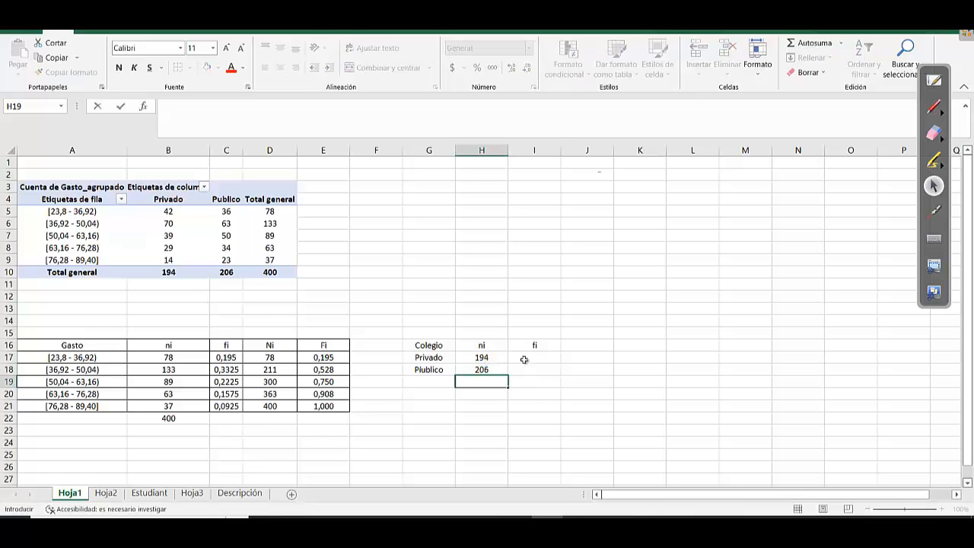
left_click(526, 359)
left_click(482, 380)
type("400")
key("Tab")
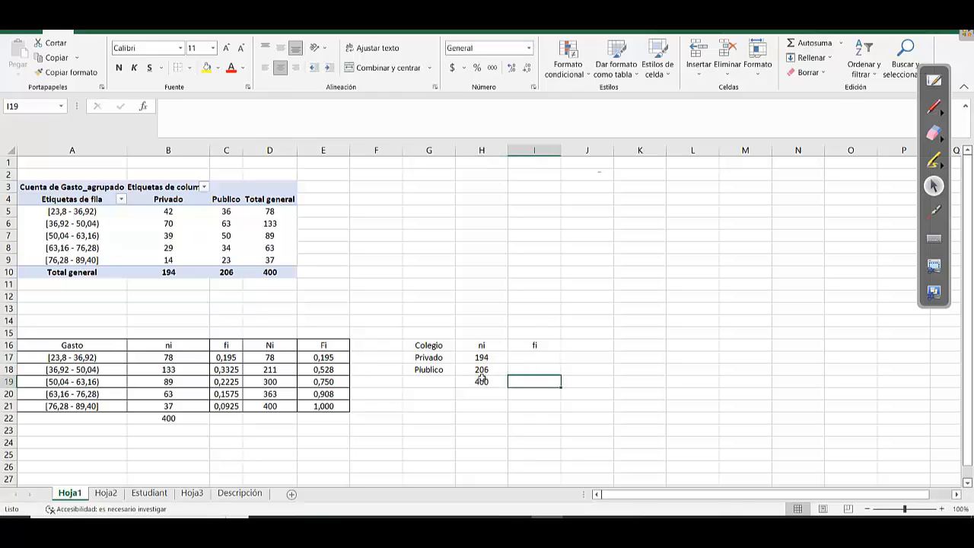
Calculate fi for Privado in I17 by dividing H17 by the total of 400
key("Up")
key("Up")
type("=")
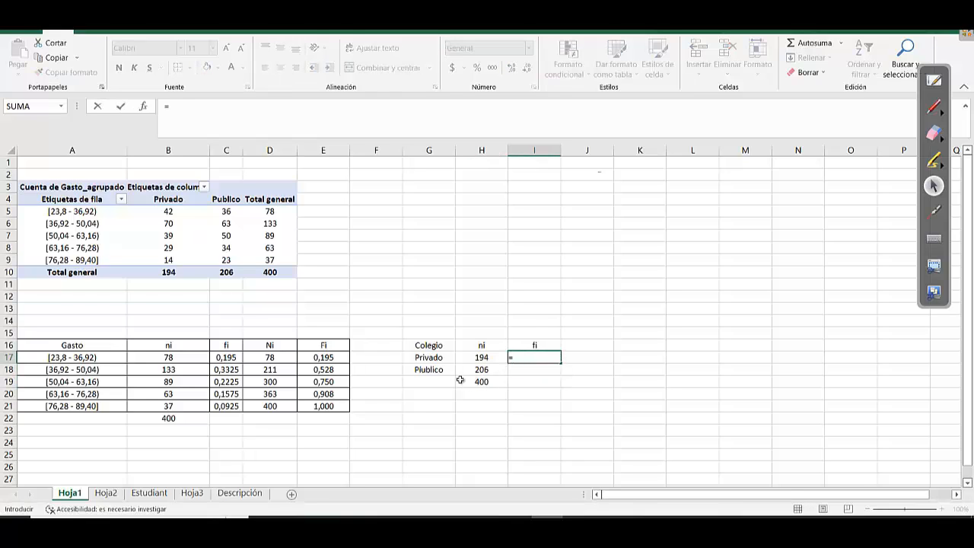
left_click(476, 360)
type("/1")
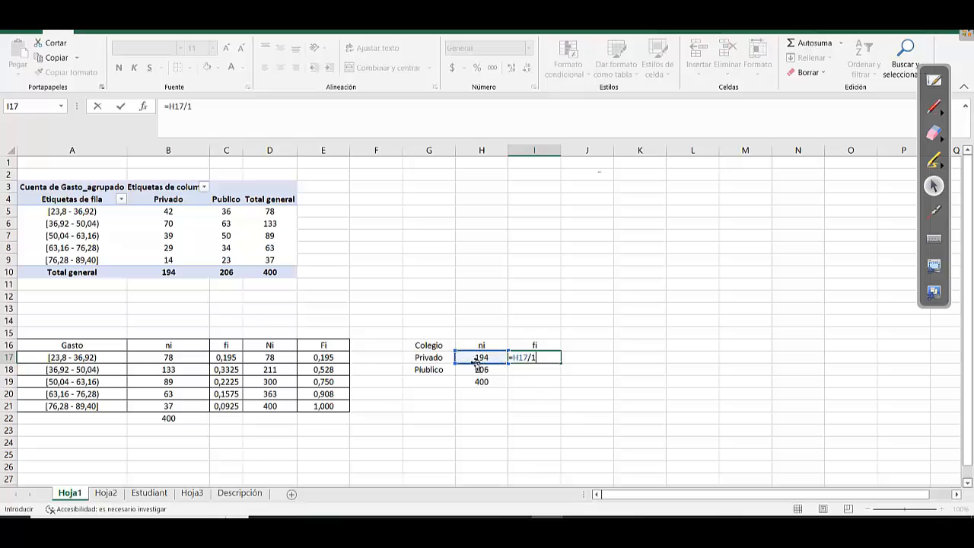
key("BackSpace")
key("BackSpace")
key("BackSpace")
key("BackSpace")
key("Return")
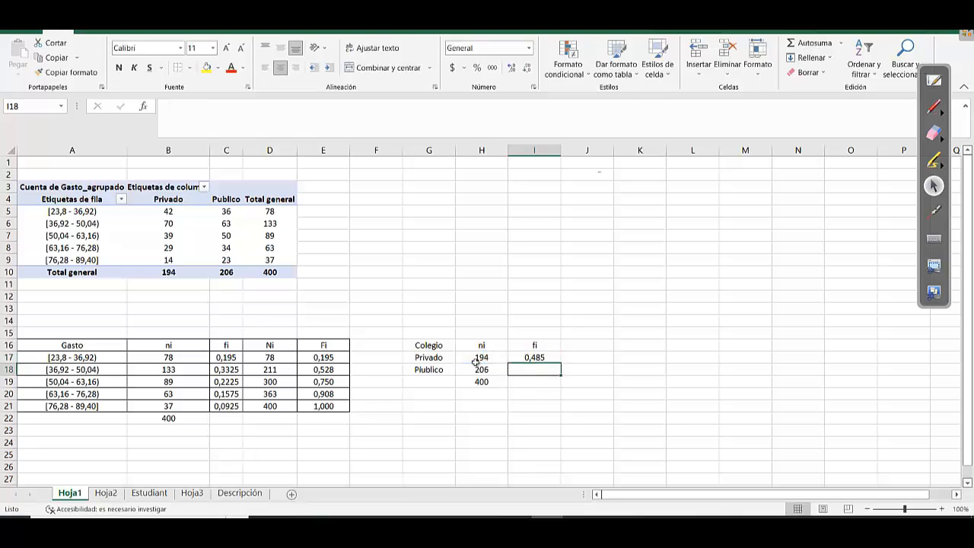
Calculate fi for the public school row in I18 with the formula =H18/400
type("=")
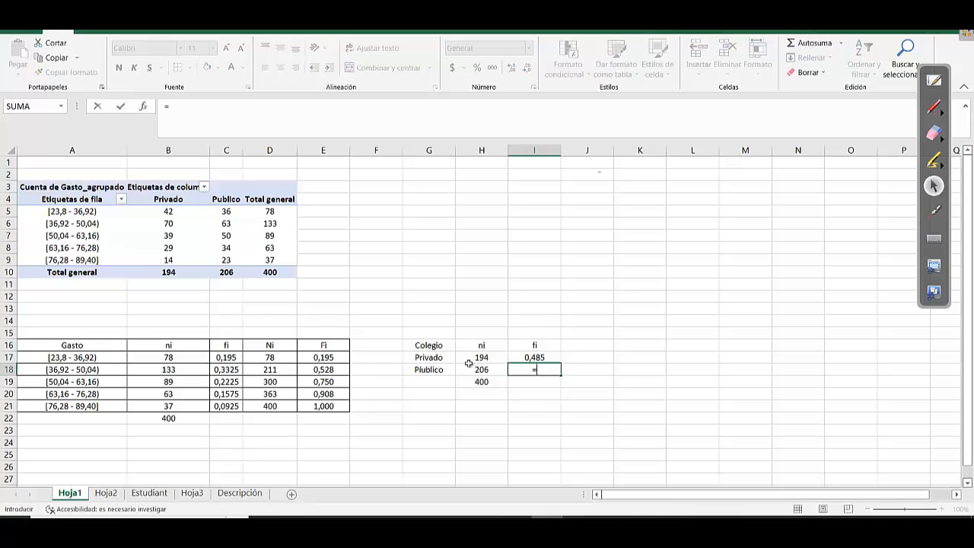
left_click(474, 370)
type("/40")
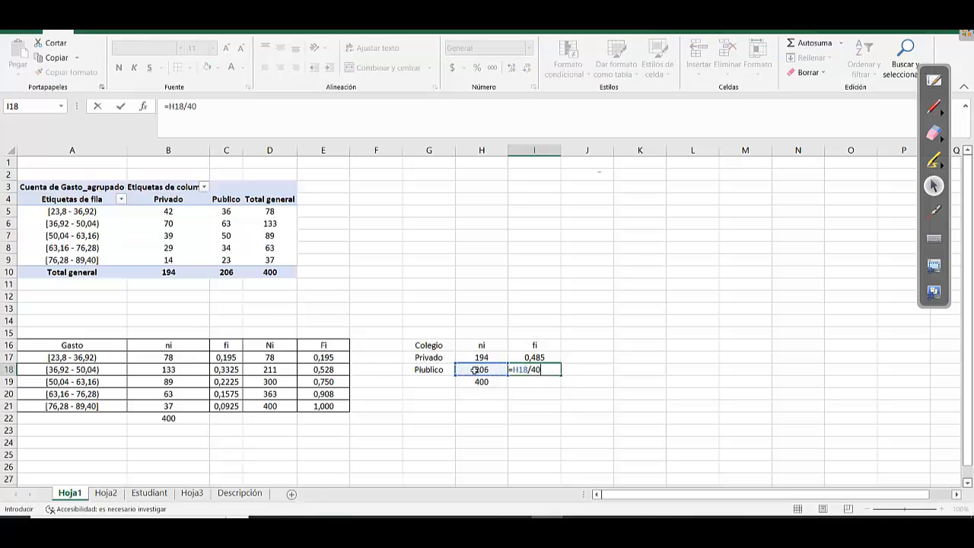
type("0")
key("Return")
Apply all borders to the Colegio table G16:I18
left_click_drag(428, 345, 534, 370)
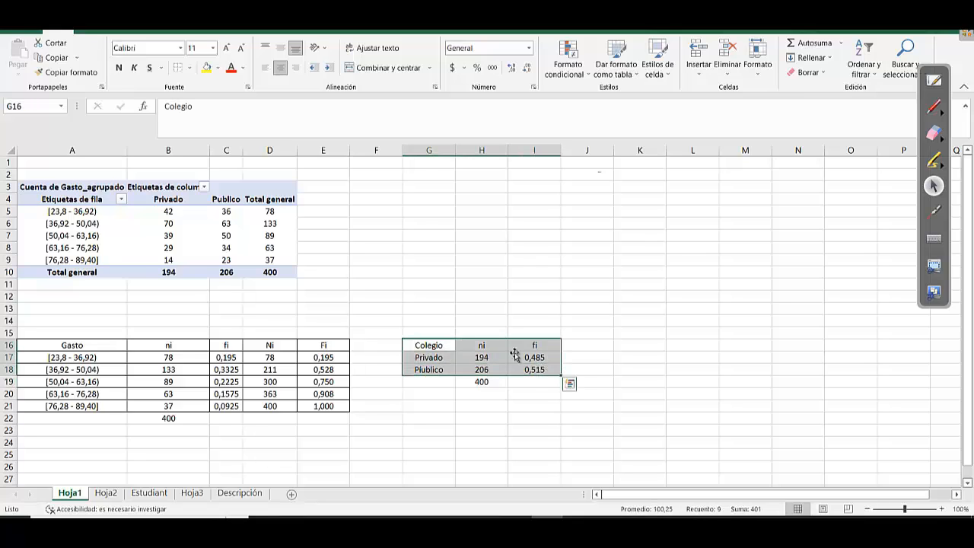
left_click(188, 67)
left_click(202, 178)
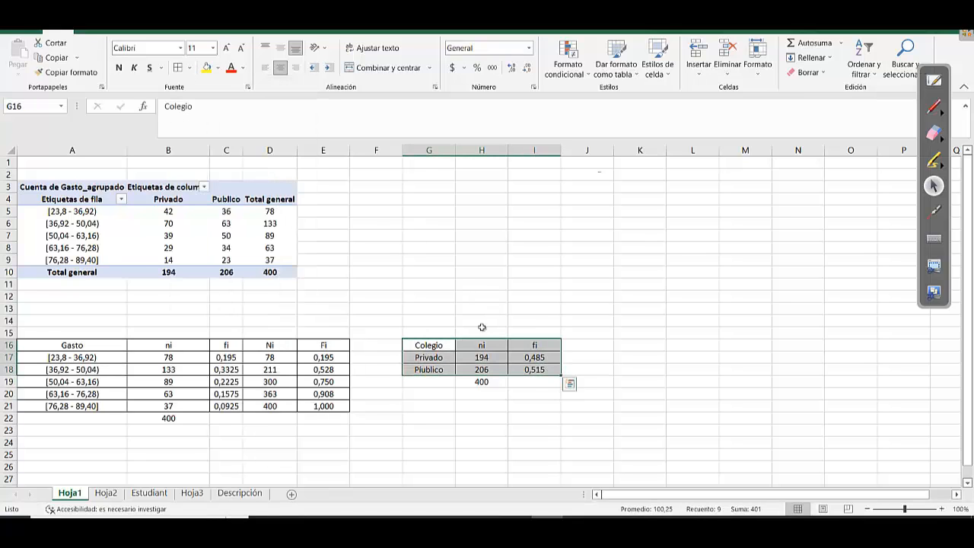
Fill the header rows G16:I16 of Colegio and A16:E16 of Gasto with yellow and make them bold
left_click_drag(428, 345, 534, 346)
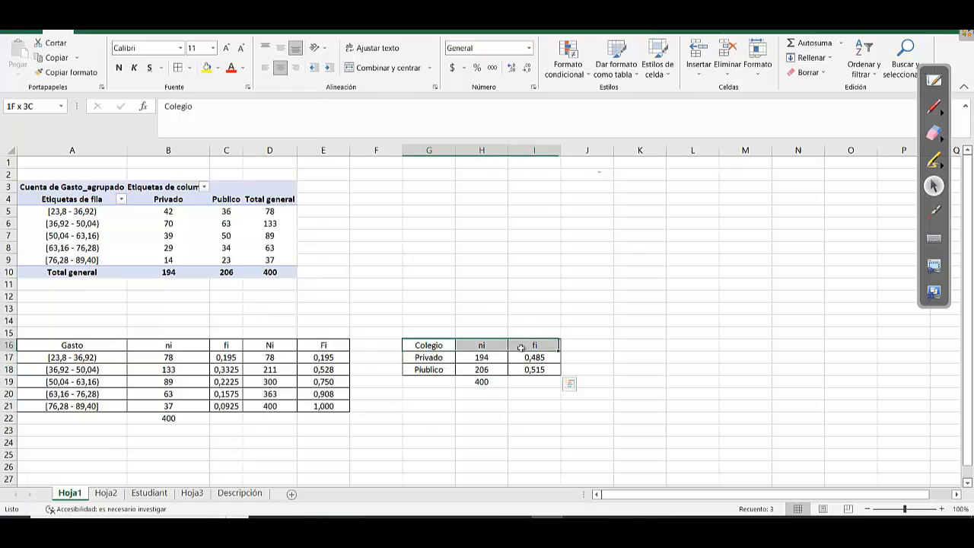
left_click(206, 67)
left_click(121, 68)
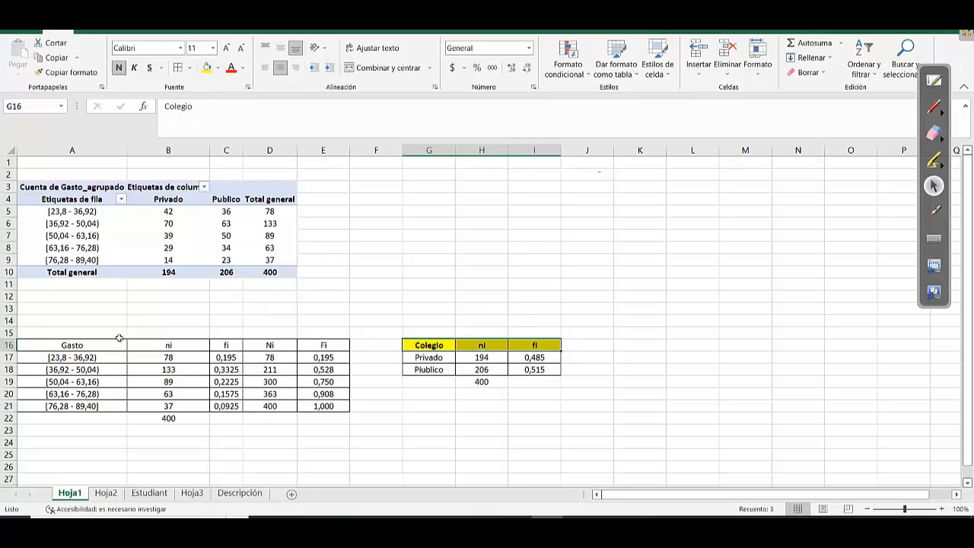
left_click_drag(95, 348, 324, 346)
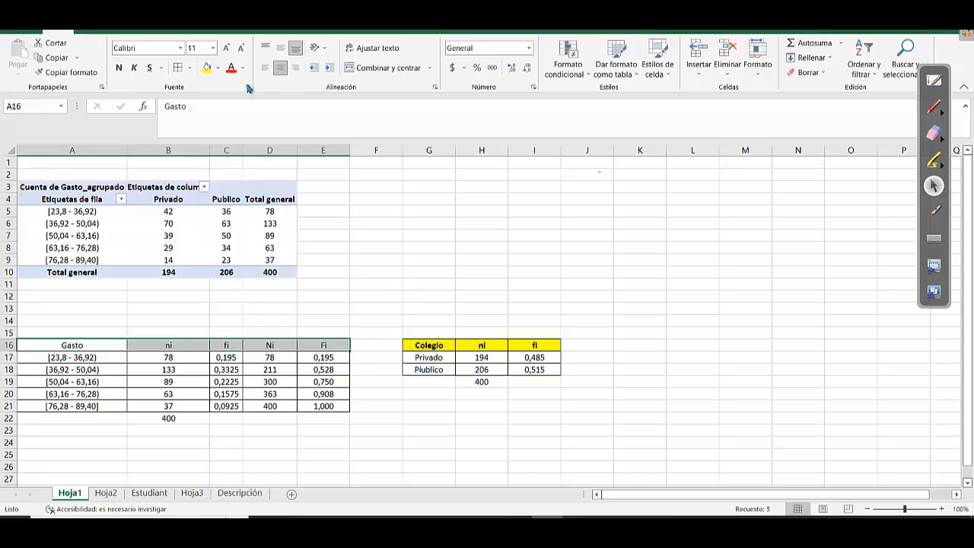
left_click(205, 68)
left_click(118, 67)
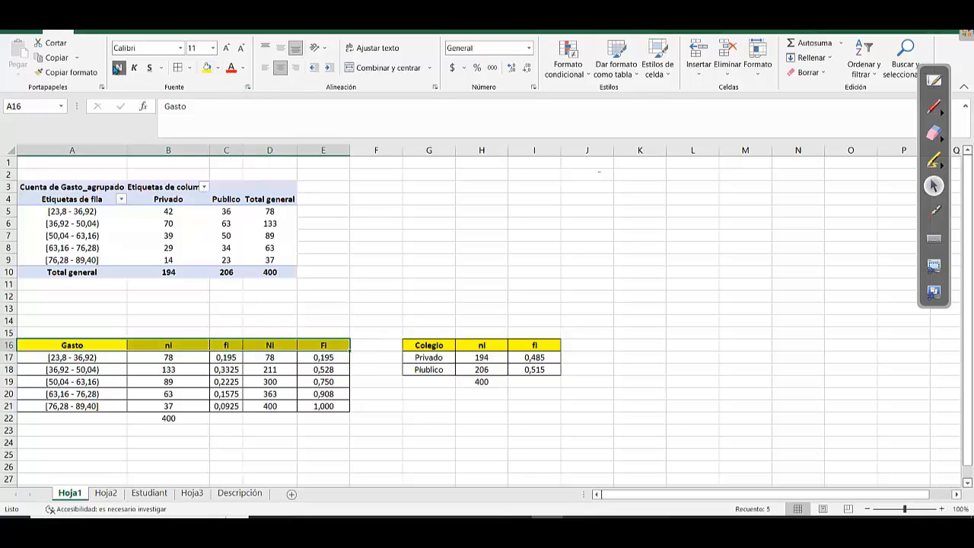
left_click(372, 268)
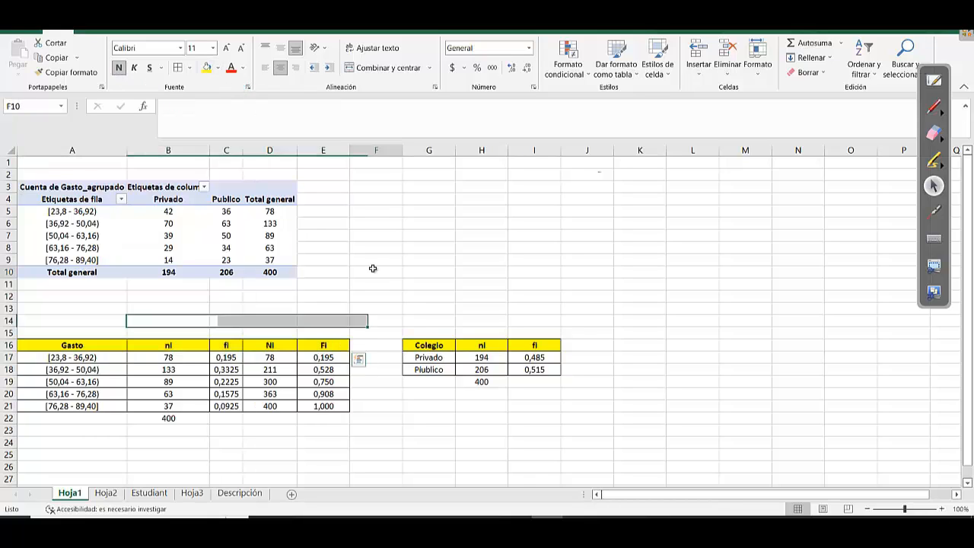
left_click(163, 236)
left_click(237, 244)
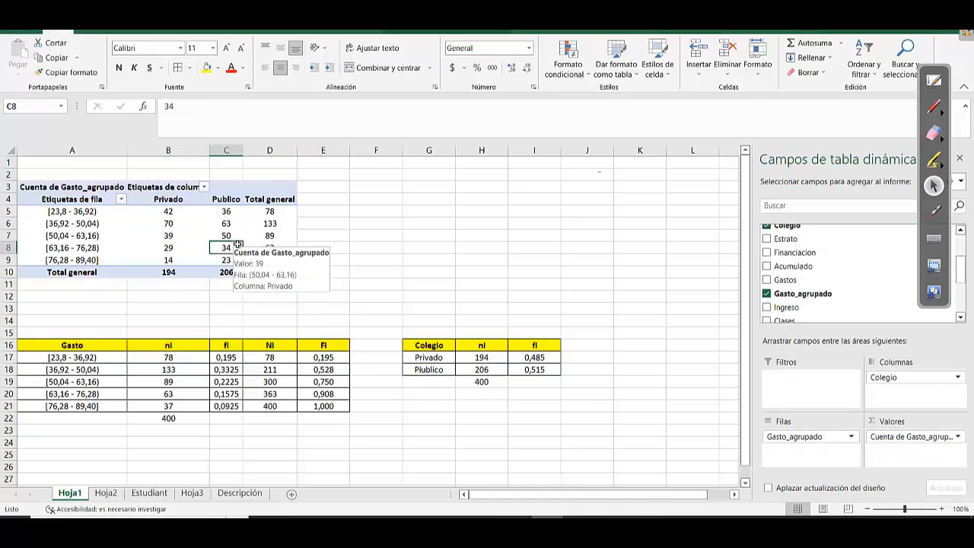
left_click(259, 232)
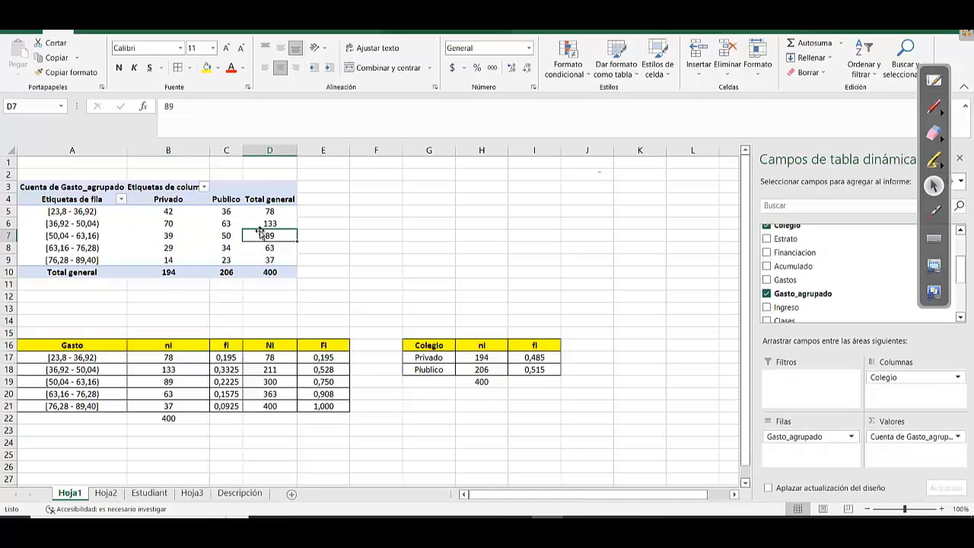
left_click(310, 321)
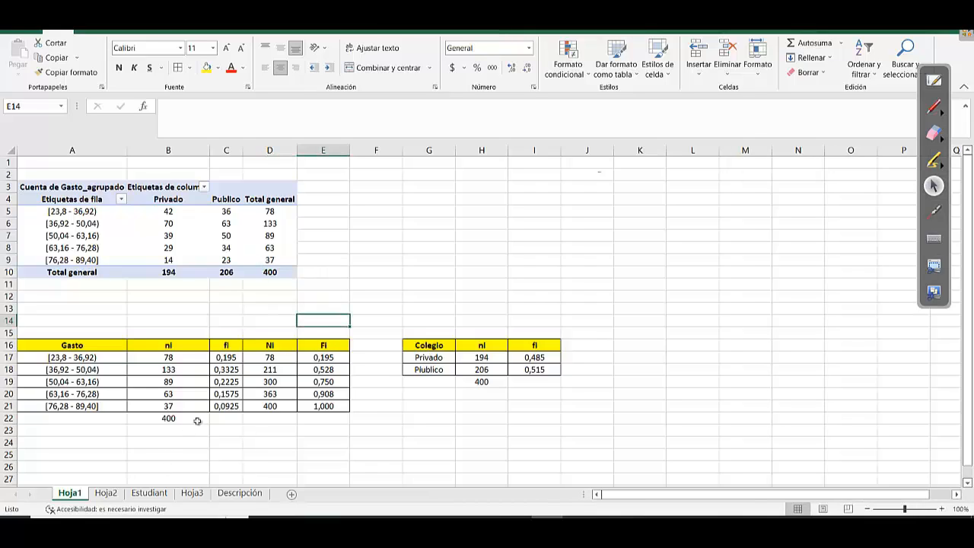
left_click(240, 382)
left_click(395, 305)
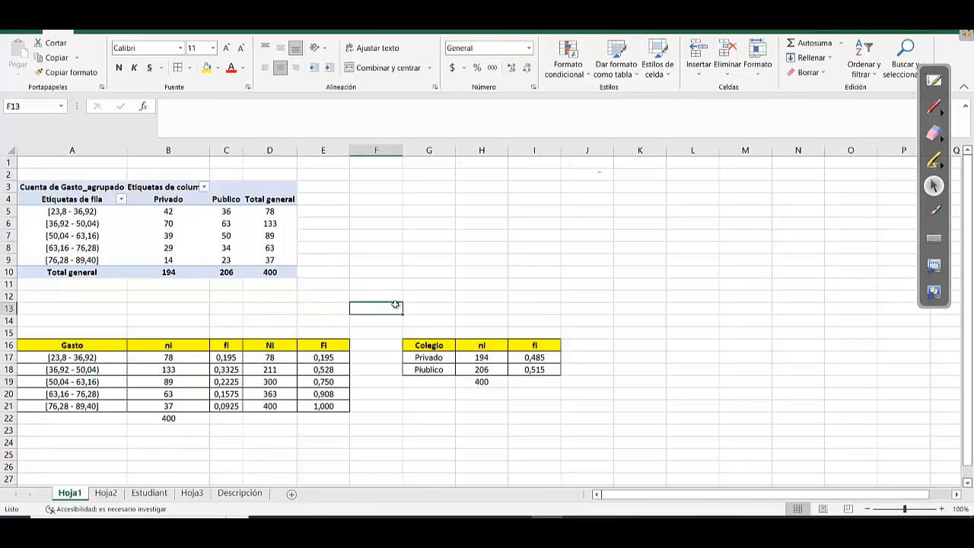
left_click(355, 221)
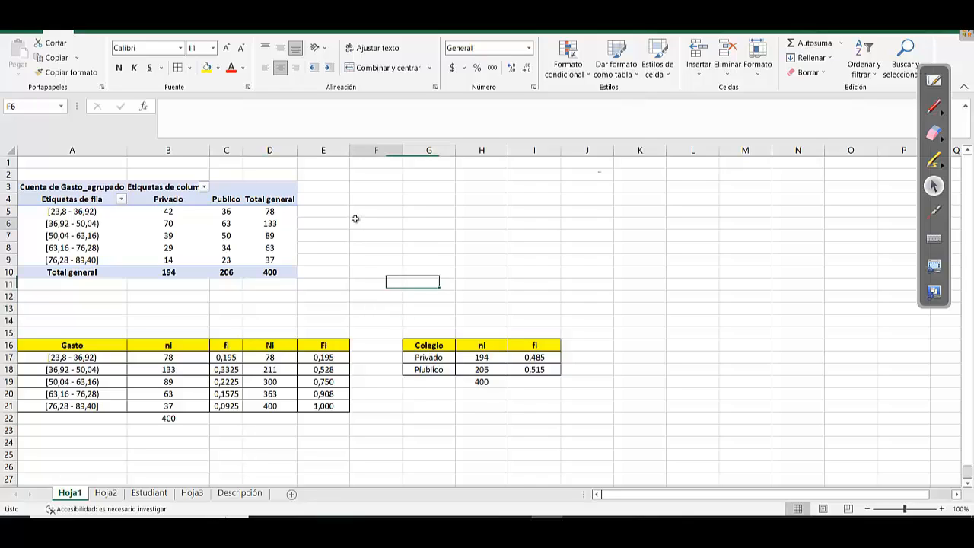